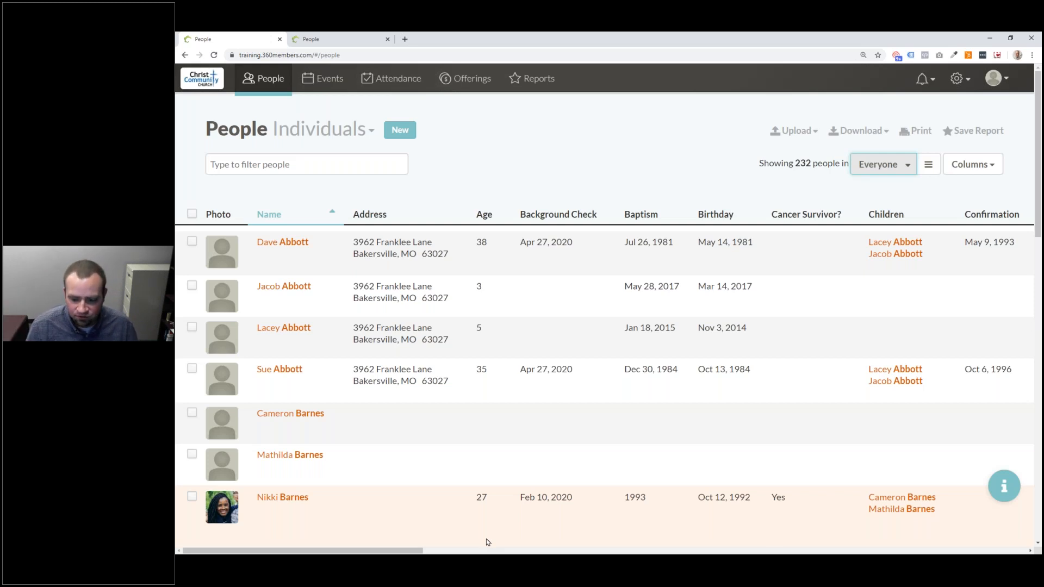
- Reset the People list's browser zoom, then settle it at 125%
{"action": "key", "text": "ctrl+0"}
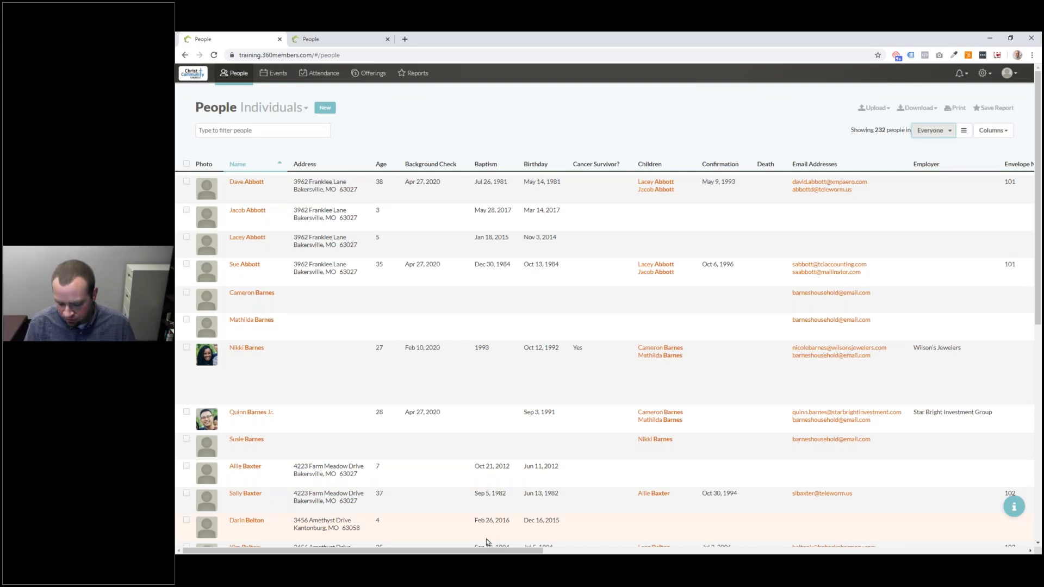
{"action": "key", "text": "ctrl+plus"}
{"action": "key", "text": "ctrl+plus"}
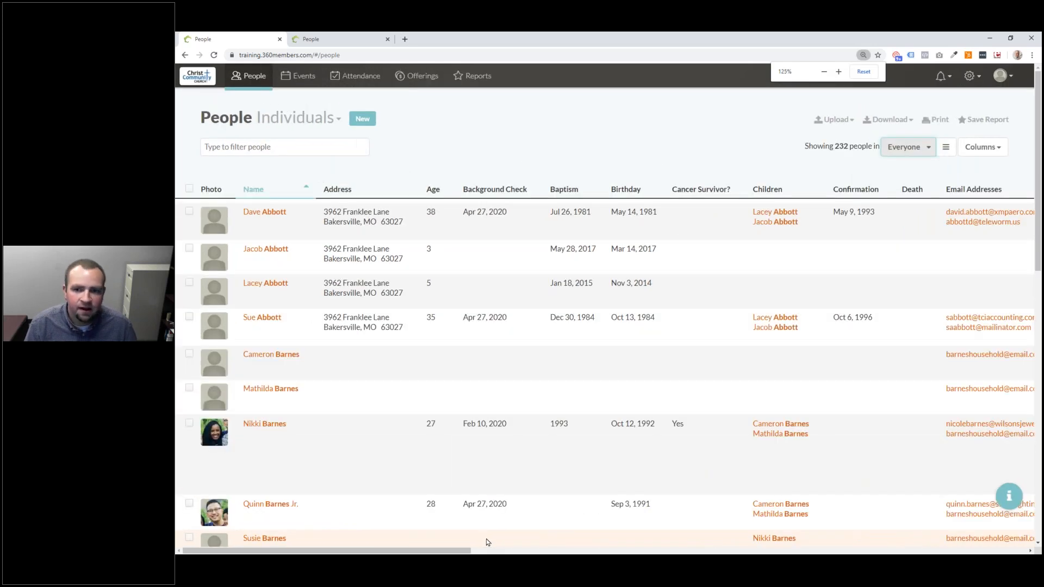
{"action": "key", "text": "ctrl+plus"}
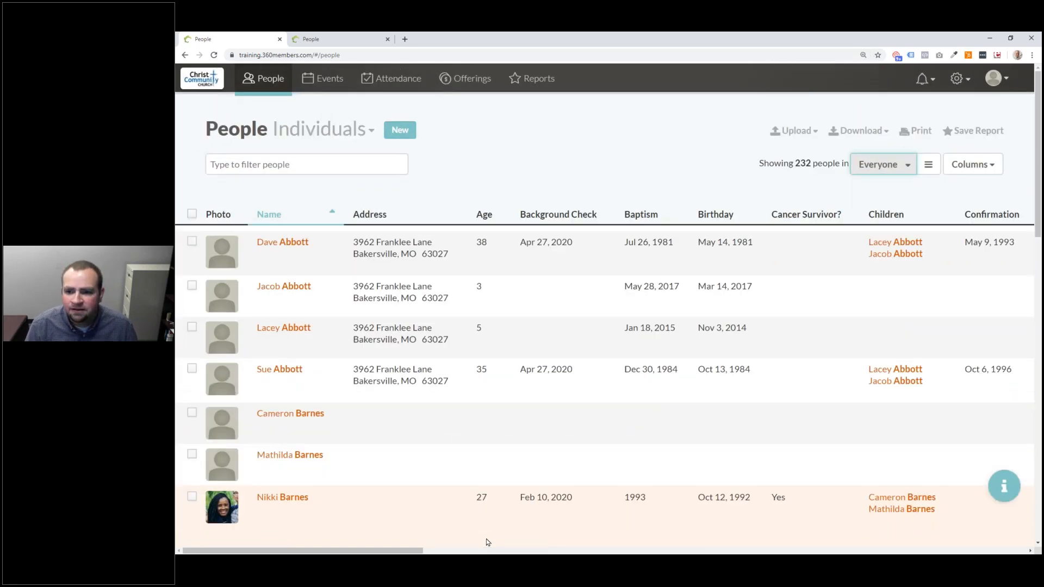
{"action": "key", "text": "ctrl+minus"}
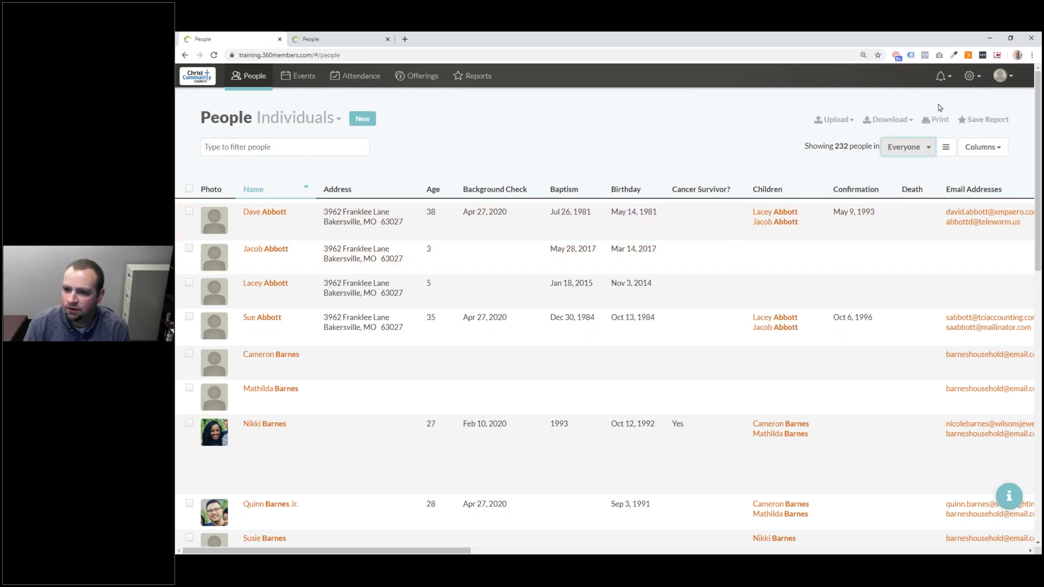
- Go to the Funds page under Collections in the settings menu
{"action": "left_click", "coordinate": [976, 79]}
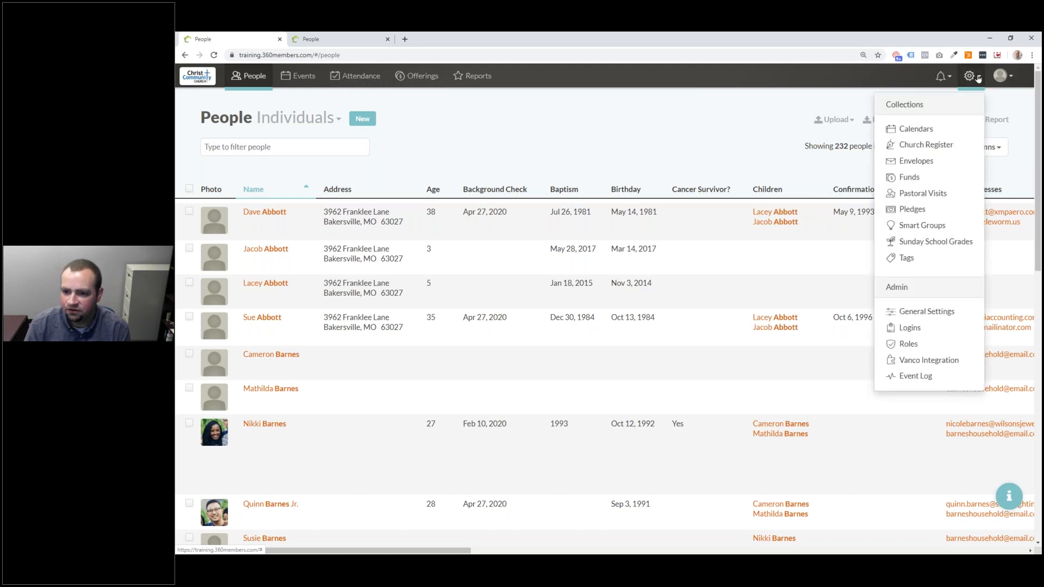
{"action": "left_click", "coordinate": [963, 179]}
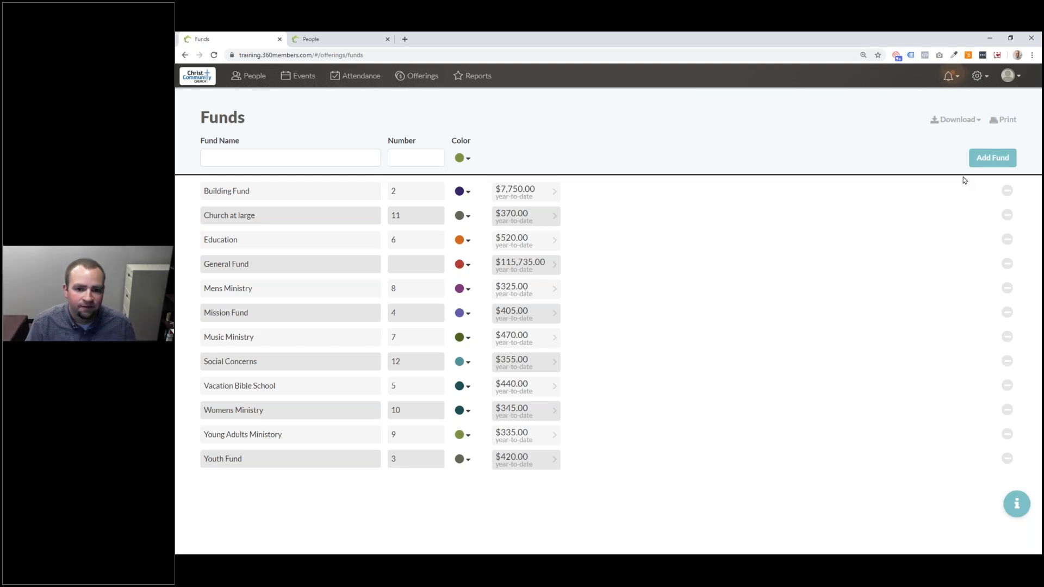
- Zoom the Funds page in to 175%
{"action": "key", "text": "ctrl+plus"}
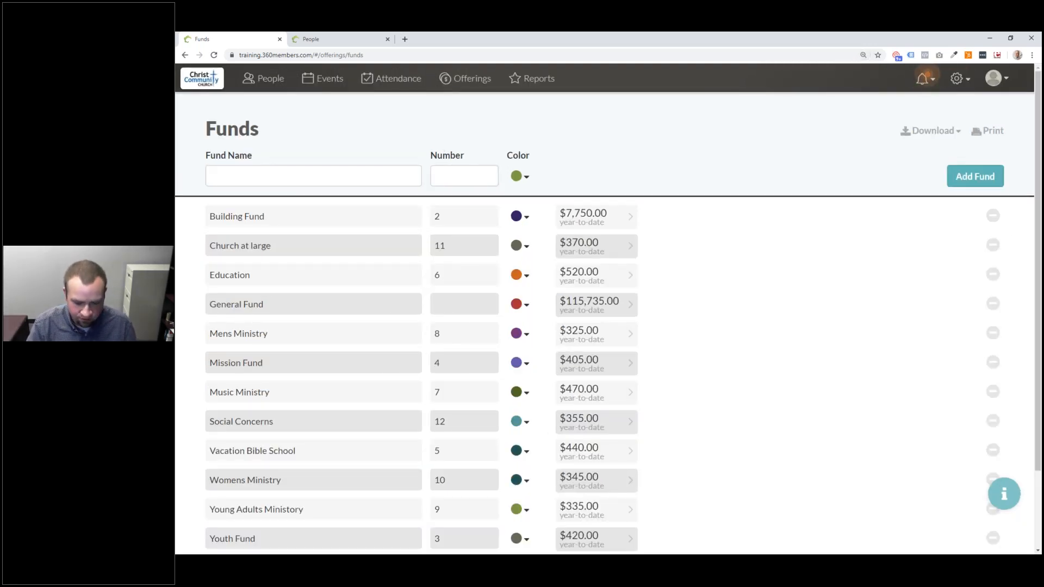
{"action": "key", "text": "ctrl+plus"}
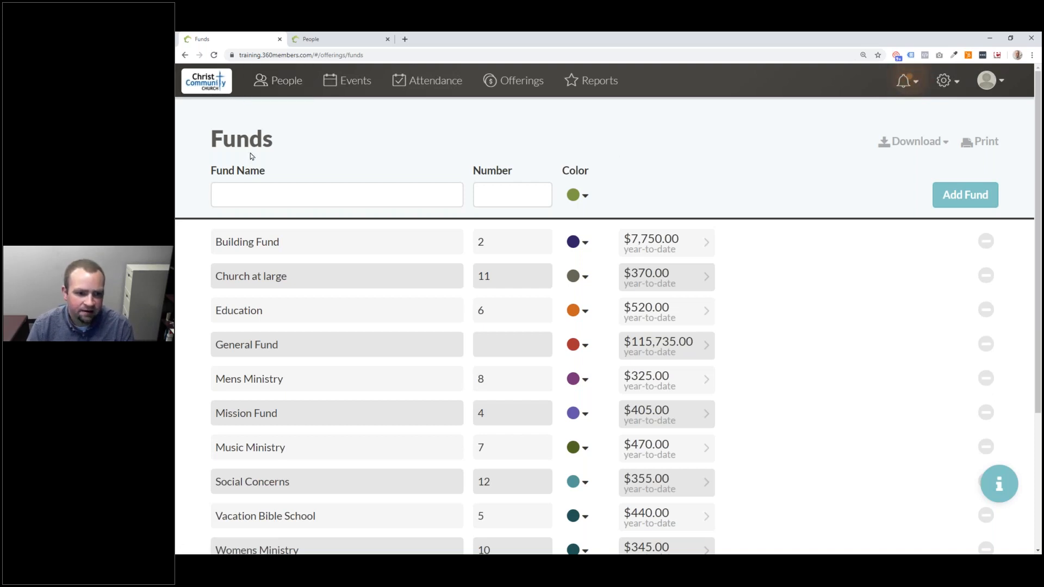
{"action": "left_click", "coordinate": [282, 195]}
{"action": "left_click", "coordinate": [509, 194]}
{"action": "left_click", "coordinate": [305, 196]}
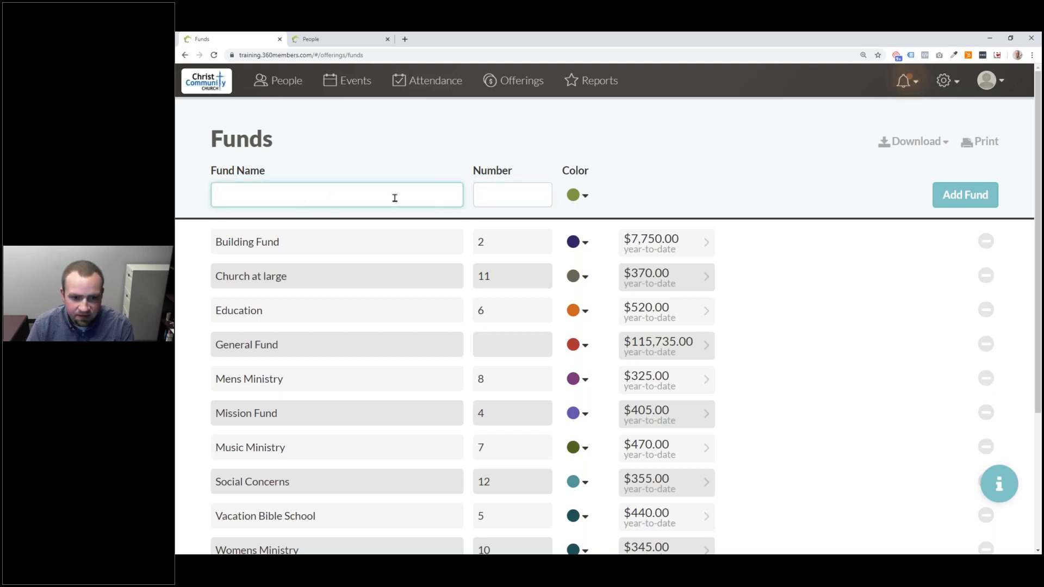
{"action": "left_click", "coordinate": [514, 194]}
{"action": "left_click", "coordinate": [577, 199]}
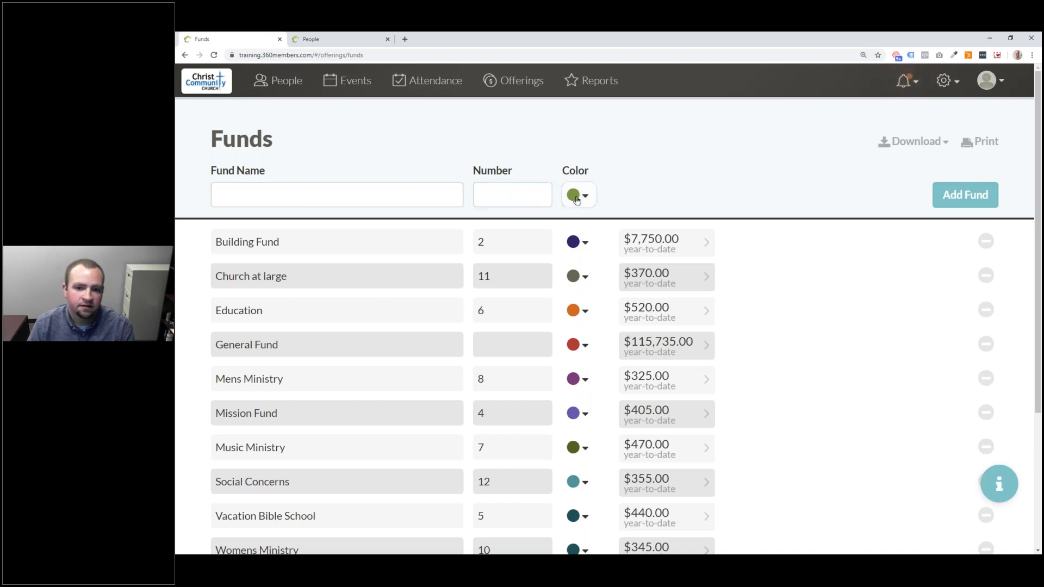
{"action": "left_click", "coordinate": [577, 197]}
{"action": "left_click", "coordinate": [376, 194]}
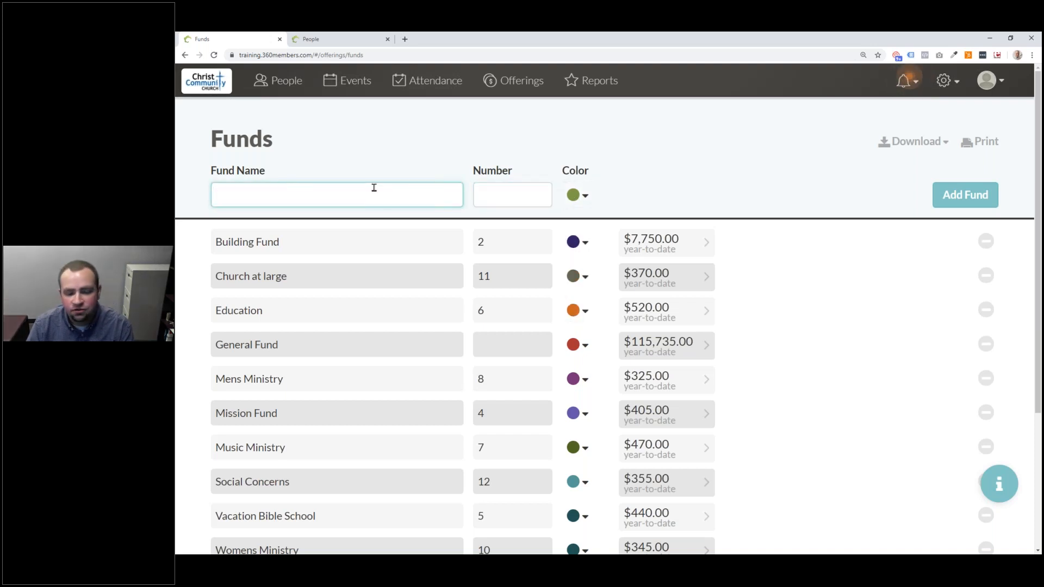
{"action": "scroll", "coordinate": [367, 299], "scroll_direction": "down", "scroll_amount": 1}
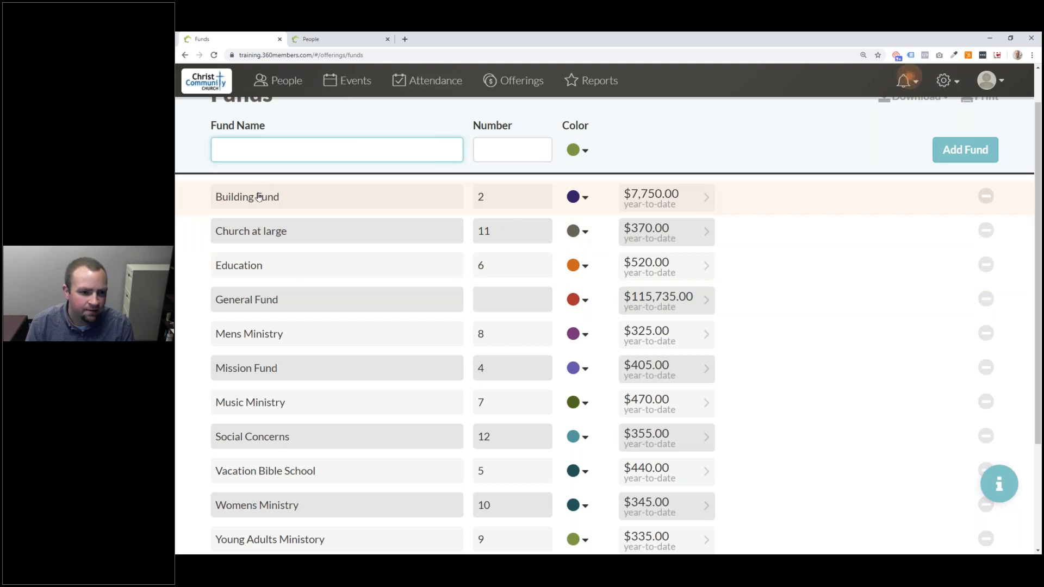
{"action": "left_click", "coordinate": [542, 158]}
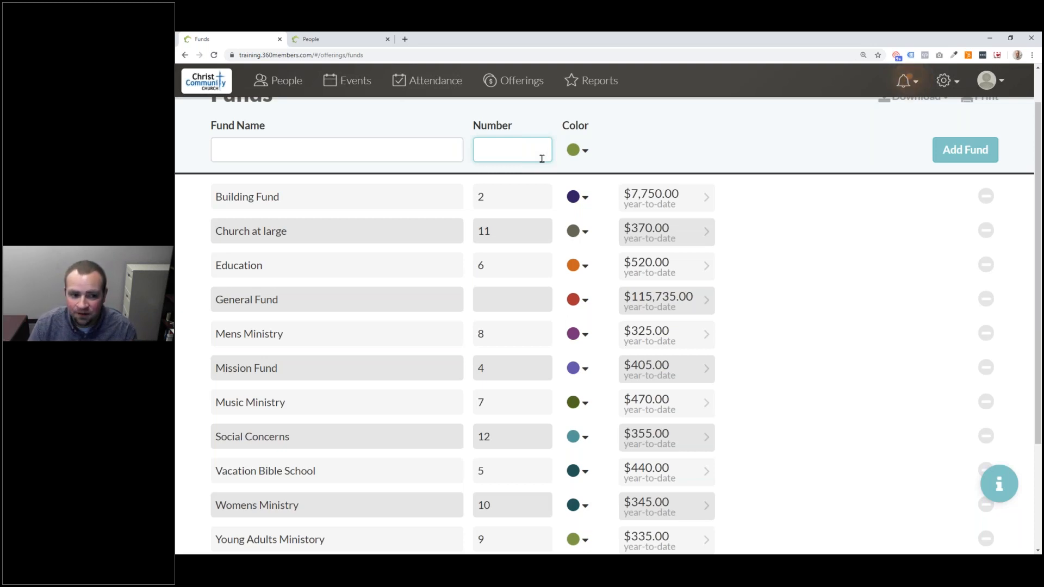
- Enter 'Income Account X' as the new fund's name and move to its Number field
{"action": "left_click", "coordinate": [400, 147]}
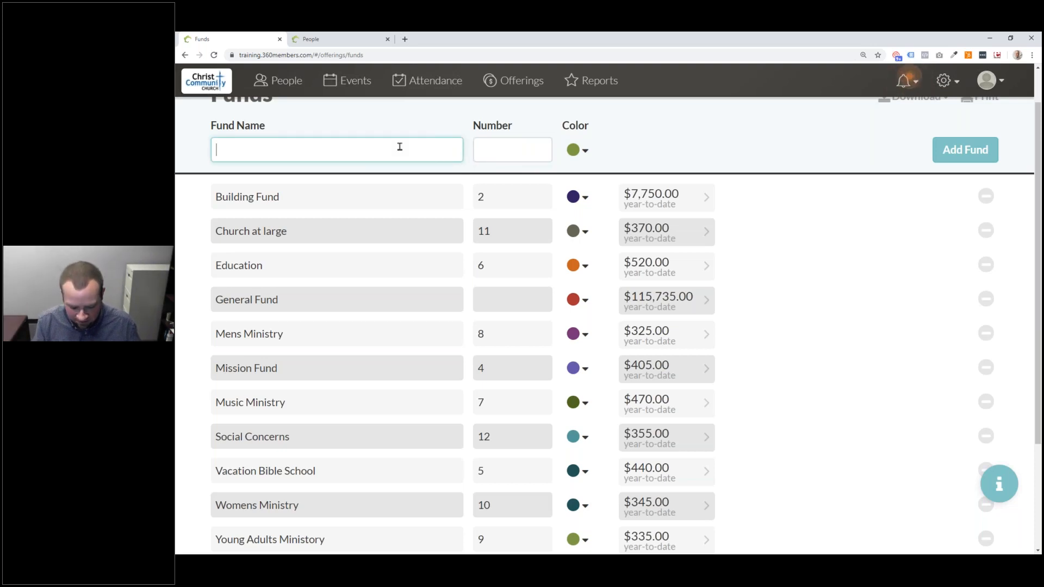
{"action": "type", "text": "I"}
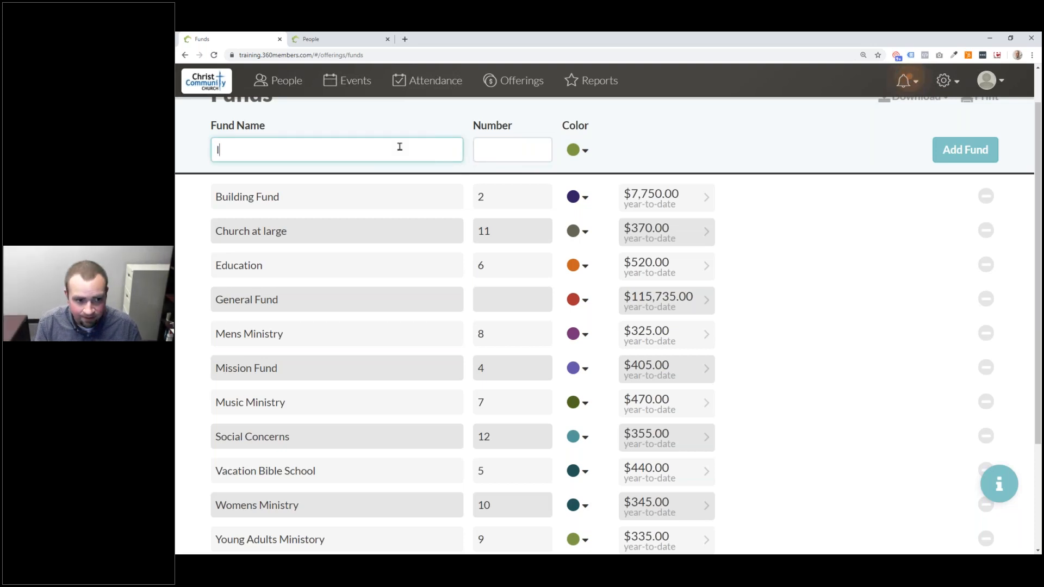
{"action": "type", "text": "ncome Account "}
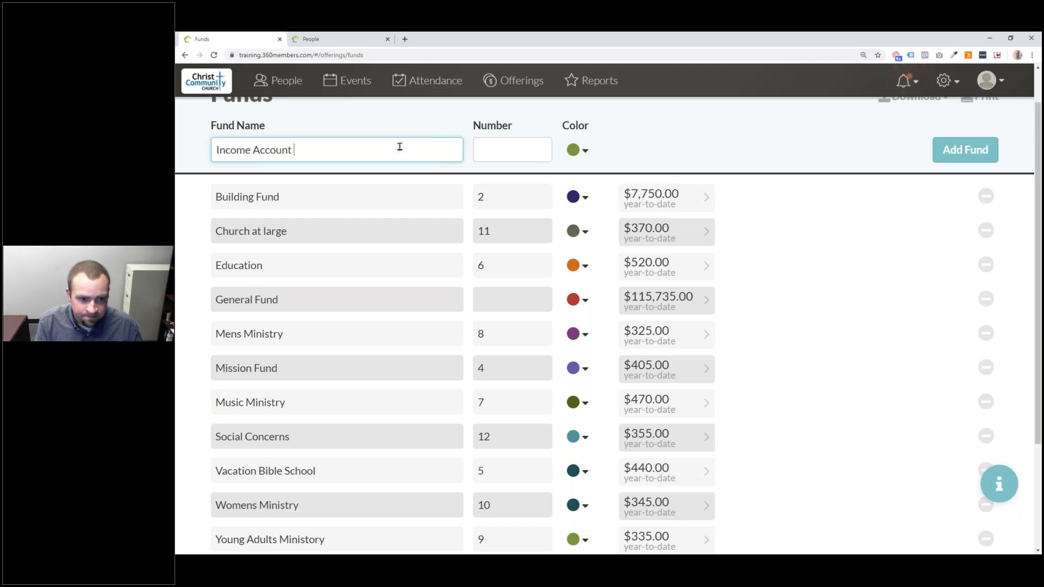
{"action": "type", "text": "X (1-6"}
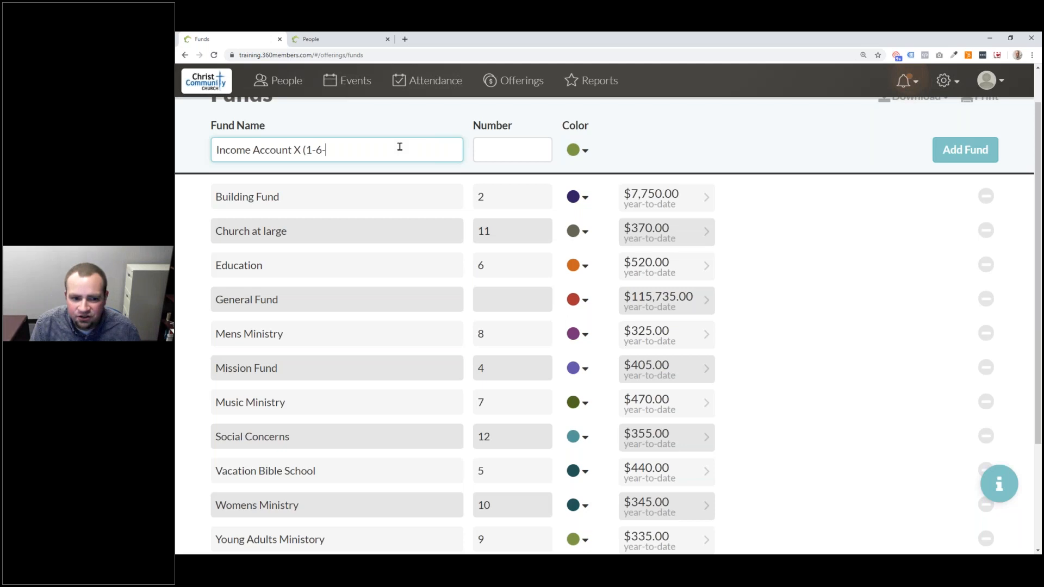
{"action": "type", "text": "01548"}
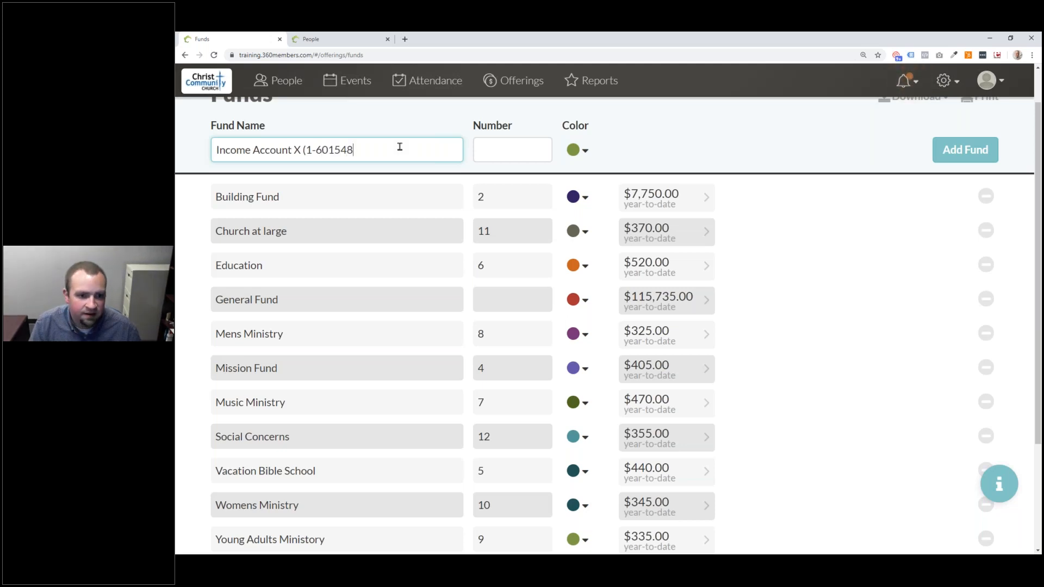
{"action": "type", "text": ")"}
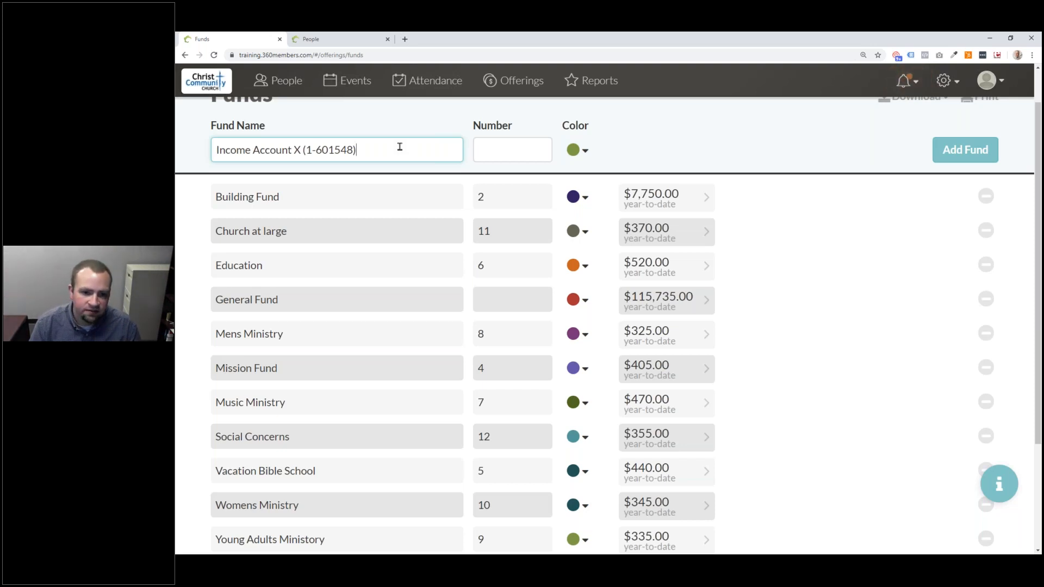
{"action": "key", "text": "BackSpace"}
{"action": "key", "text": "BackSpace"}
{"action": "key", "text": "BackSpace"}
{"action": "key", "text": "BackSpace"}
{"action": "key", "text": "BackSpace"}
{"action": "key", "text": "BackSpace"}
{"action": "key", "text": "BackSpace"}
{"action": "key", "text": "BackSpace"}
{"action": "key", "text": "BackSpace"}
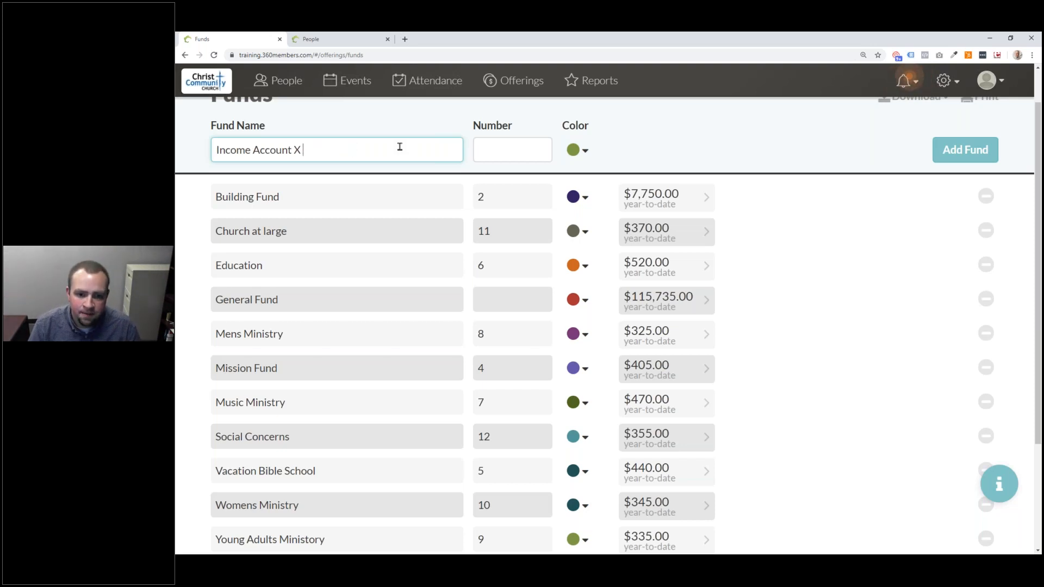
{"action": "left_click", "coordinate": [500, 143]}
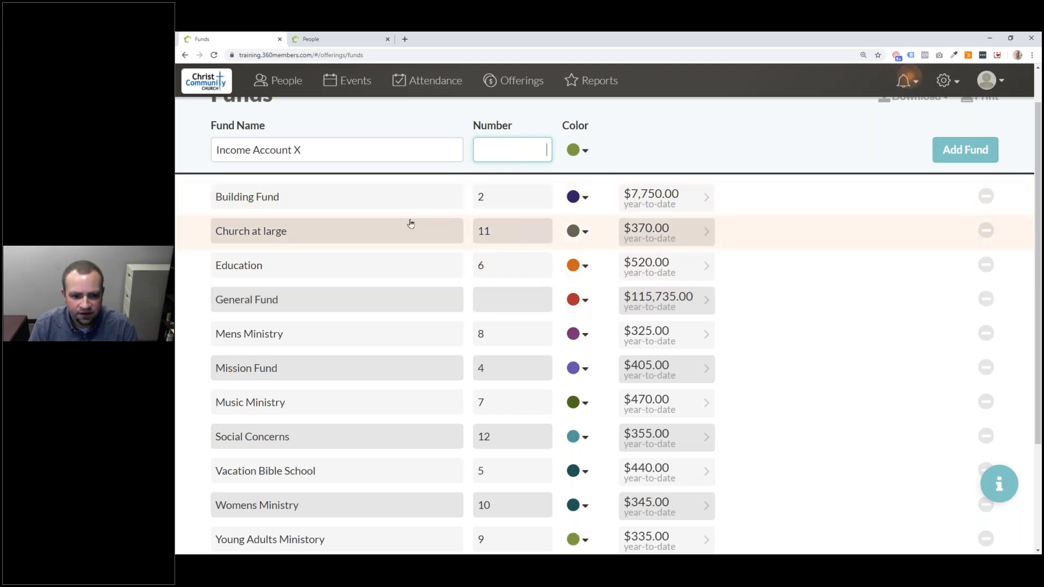
{"action": "scroll", "coordinate": [402, 225], "scroll_direction": "down", "scroll_amount": 2}
- Set General Fund's number to 1 and save it
{"action": "scroll", "coordinate": [473, 471], "scroll_direction": "up", "scroll_amount": 2}
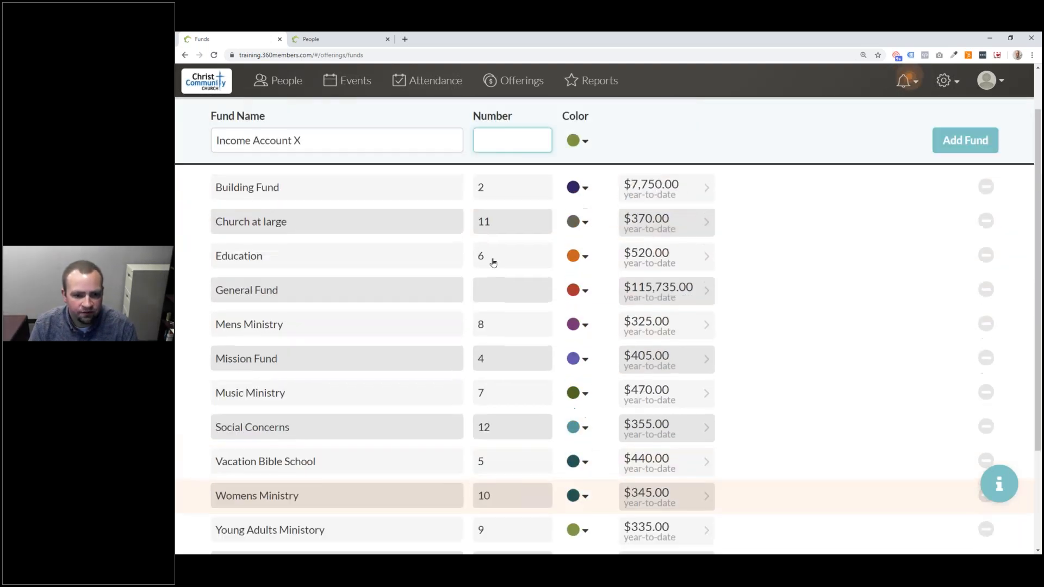
{"action": "left_click", "coordinate": [505, 300]}
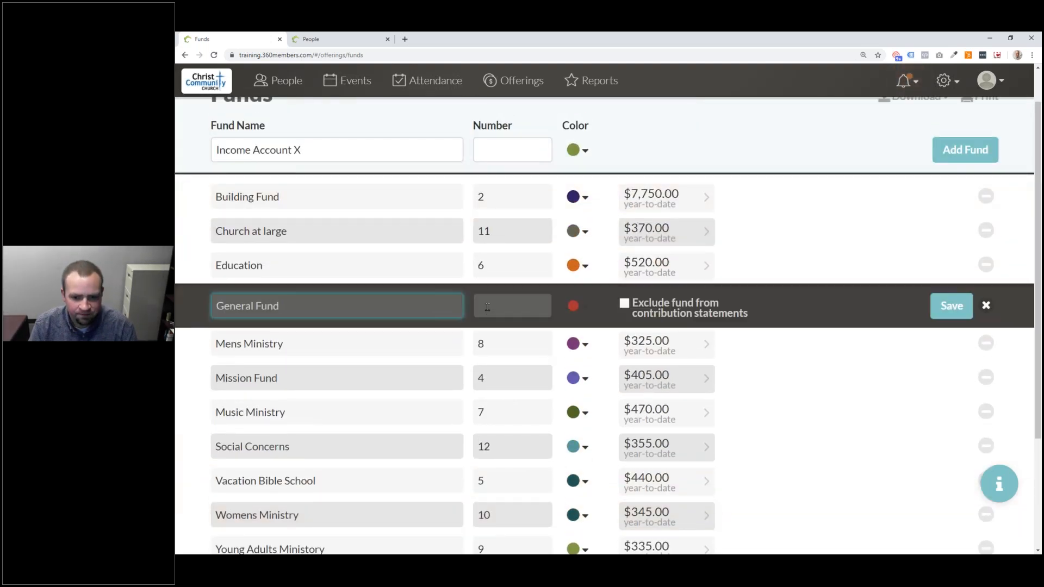
{"action": "left_click", "coordinate": [488, 297]}
{"action": "type", "text": "1"}
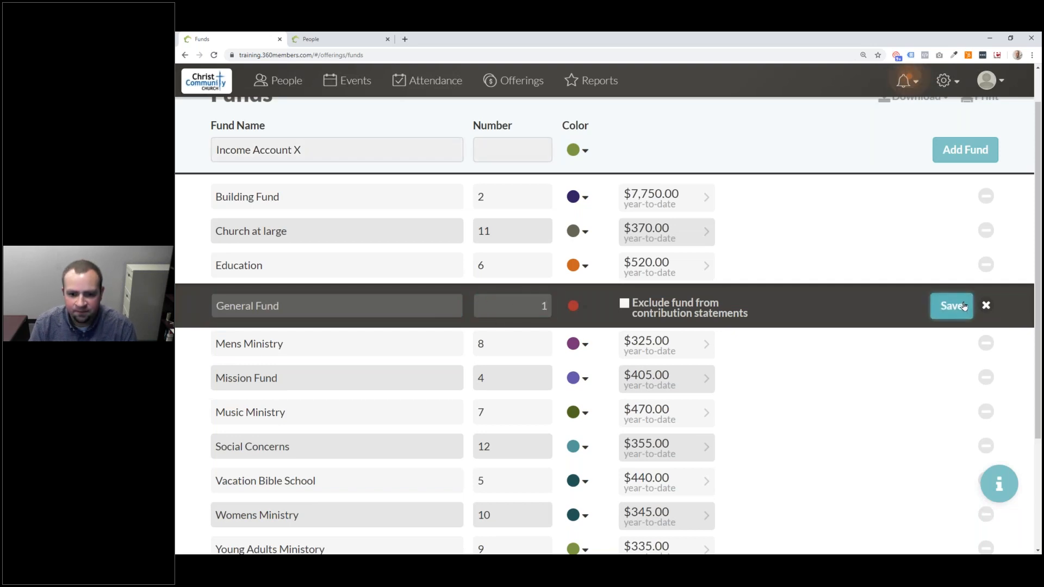
{"action": "left_click", "coordinate": [962, 306]}
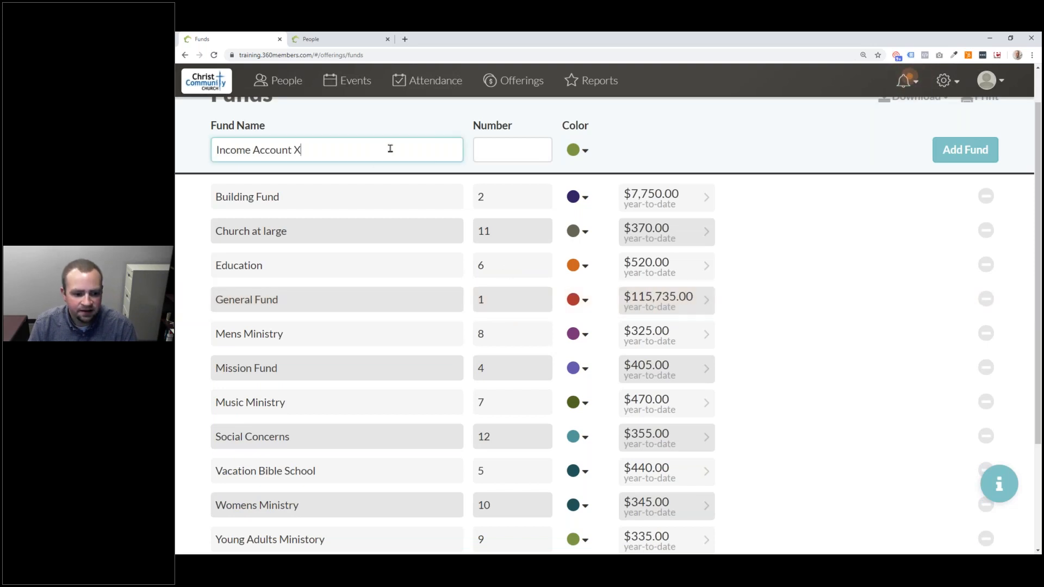
{"action": "scroll", "coordinate": [386, 148], "scroll_direction": "down", "scroll_amount": 2}
{"action": "scroll", "coordinate": [385, 150], "scroll_direction": "up", "scroll_amount": 1}
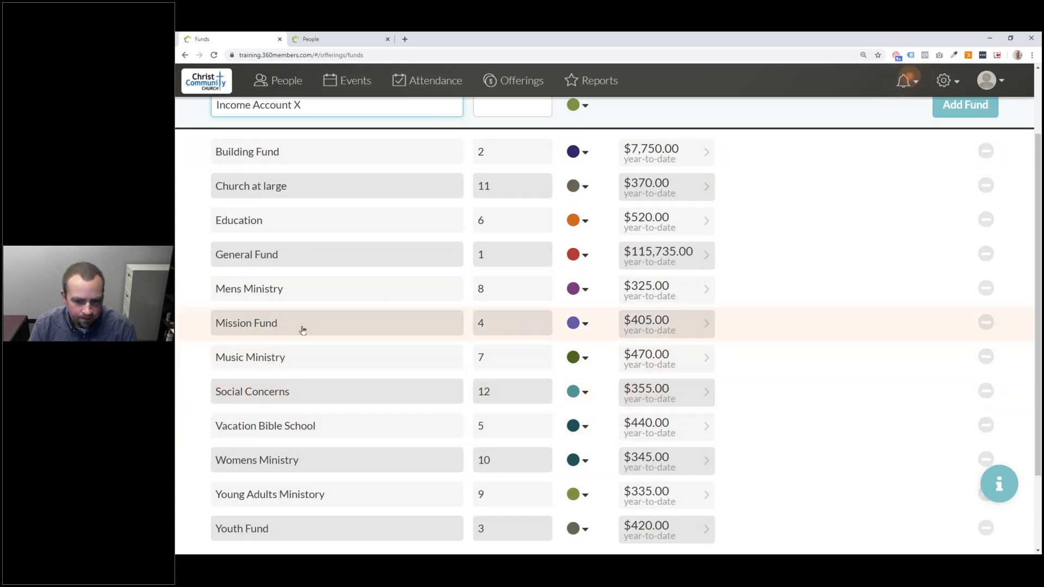
- Replace the pending fund name with 'Summer Mission Trip to Mexico'
{"action": "left_click_drag", "start_coordinate": [325, 104], "coordinate": [178, 102]}
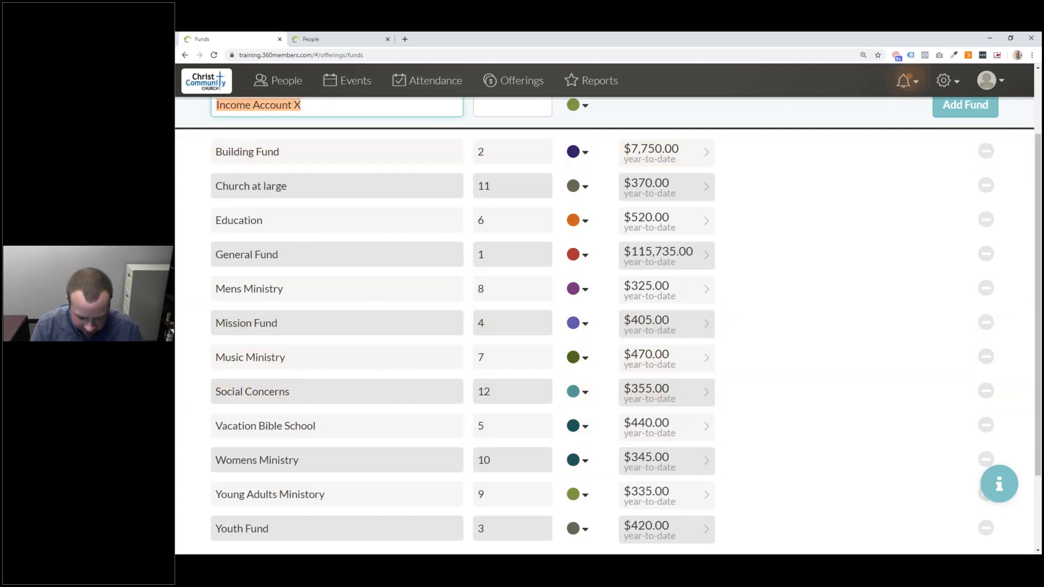
{"action": "type", "text": "Summer Mission Trip"}
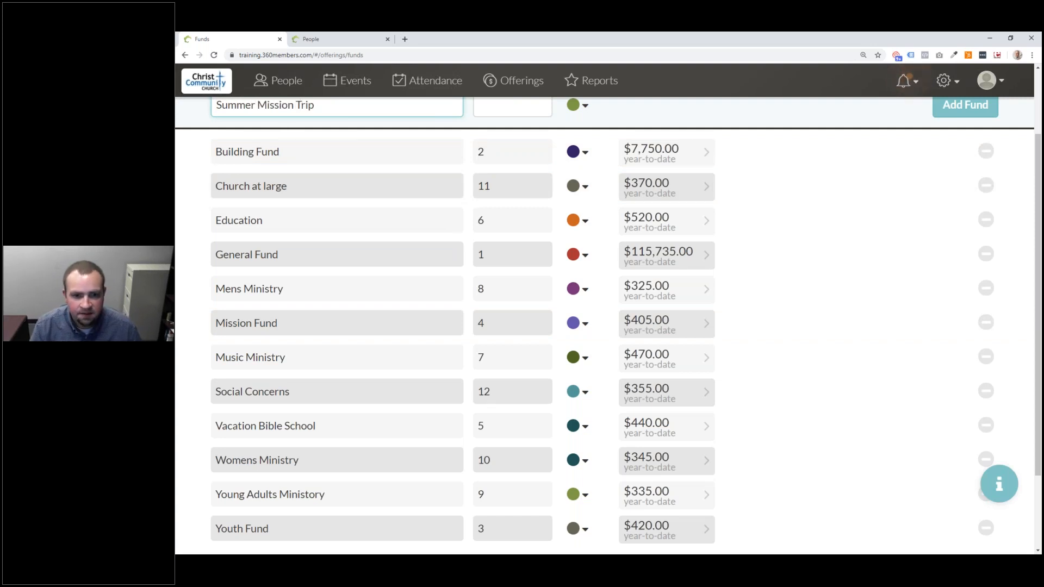
{"action": "scroll", "coordinate": [361, 172], "scroll_direction": "up", "scroll_amount": 2}
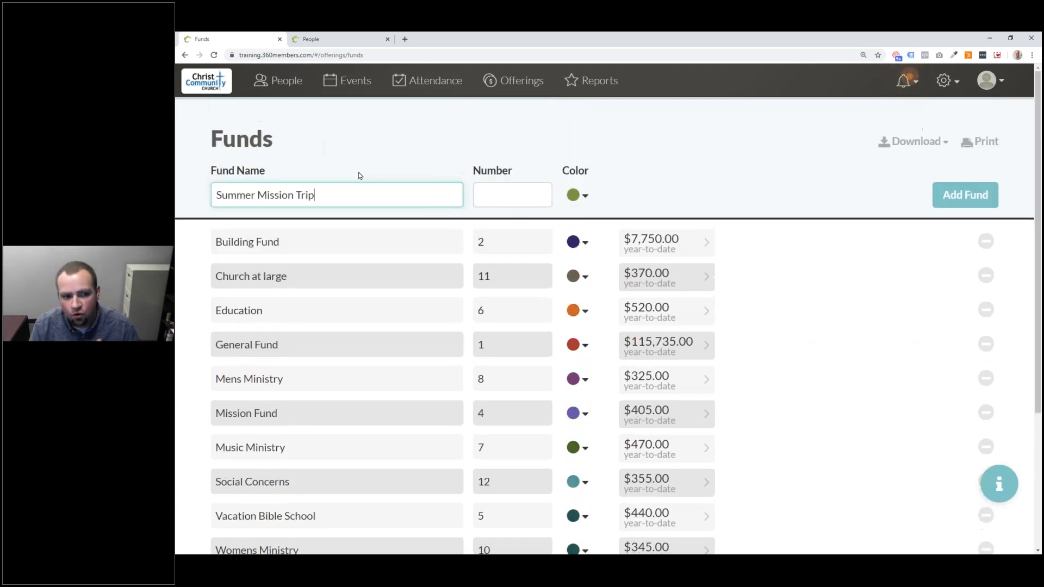
{"action": "type", "text": "to Mexico"}
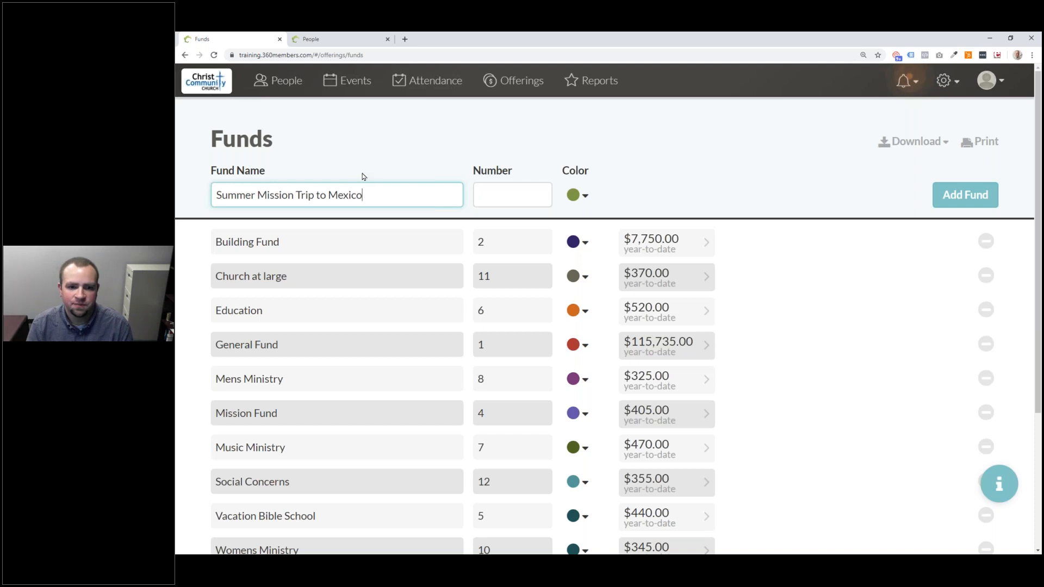
{"action": "scroll", "coordinate": [490, 362], "scroll_direction": "down", "scroll_amount": 1}
{"action": "scroll", "coordinate": [489, 361], "scroll_direction": "down", "scroll_amount": 1}
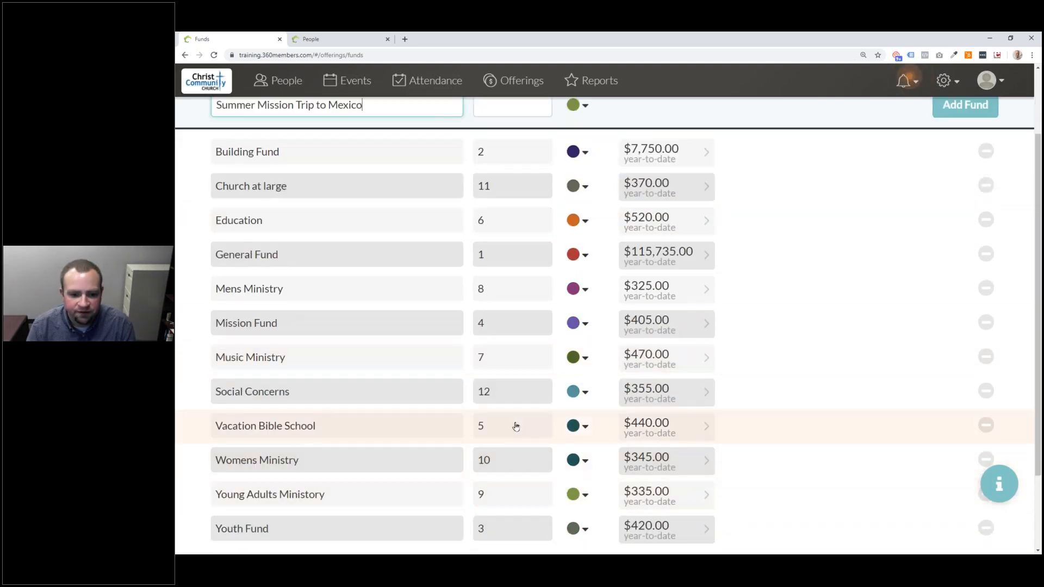
{"action": "scroll", "coordinate": [523, 353], "scroll_direction": "up", "scroll_amount": 2}
- Enter 13 in the Number field beside the new fund's name
{"action": "left_click", "coordinate": [542, 196]}
{"action": "type", "text": "13"}
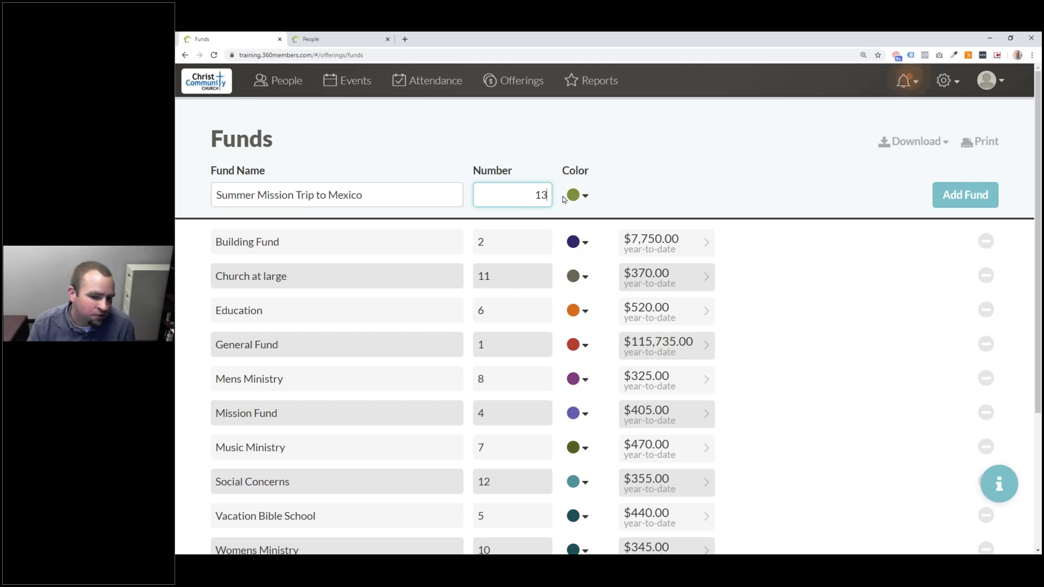
{"action": "scroll", "coordinate": [547, 325], "scroll_direction": "down", "scroll_amount": 3}
{"action": "scroll", "coordinate": [547, 325], "scroll_direction": "up", "scroll_amount": 2}
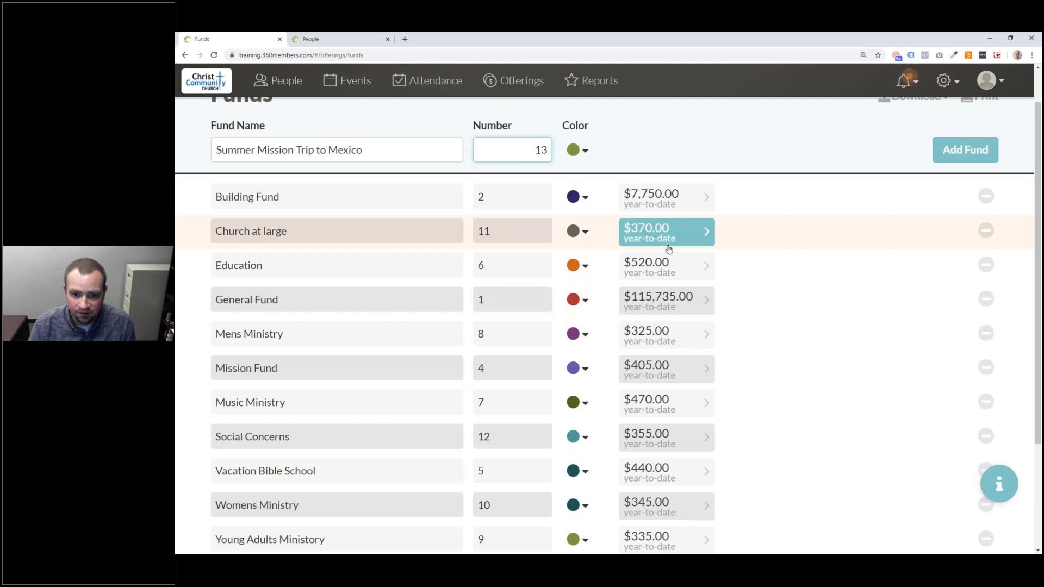
- Choose red as the new fund's colour and add it to the funds list
{"action": "left_click", "coordinate": [576, 151]}
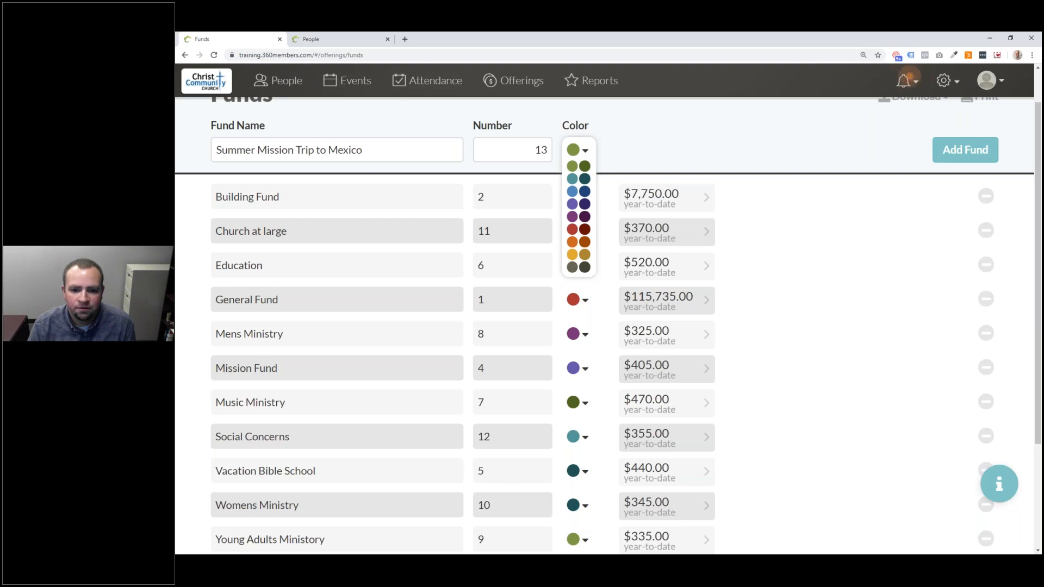
{"action": "left_click", "coordinate": [572, 229]}
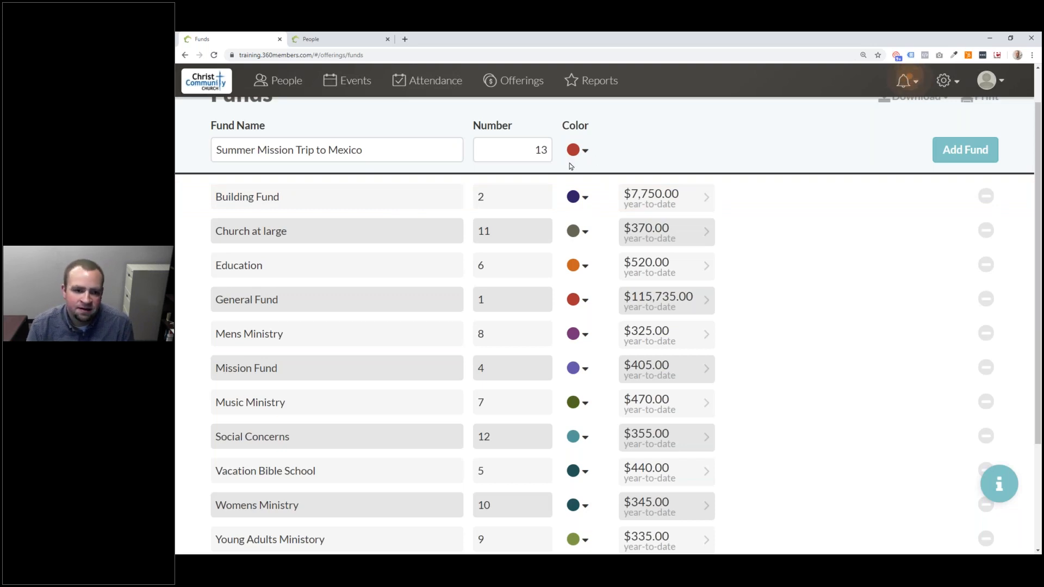
{"action": "left_click", "coordinate": [951, 151]}
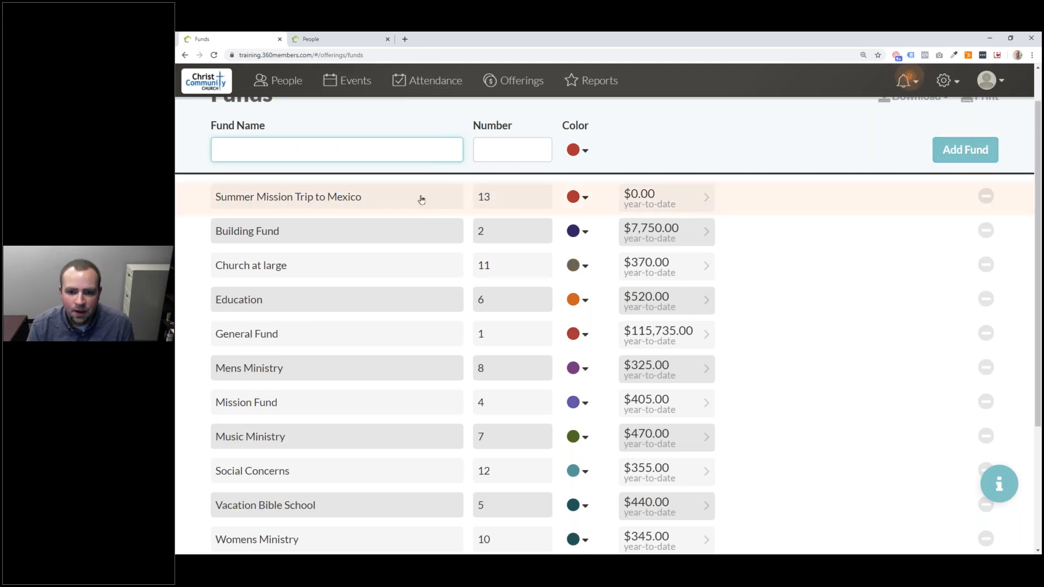
- Reload the funds list to show Summer Mission Trip to Mexico, then open General Fund for editing
{"action": "left_click", "coordinate": [214, 55]}
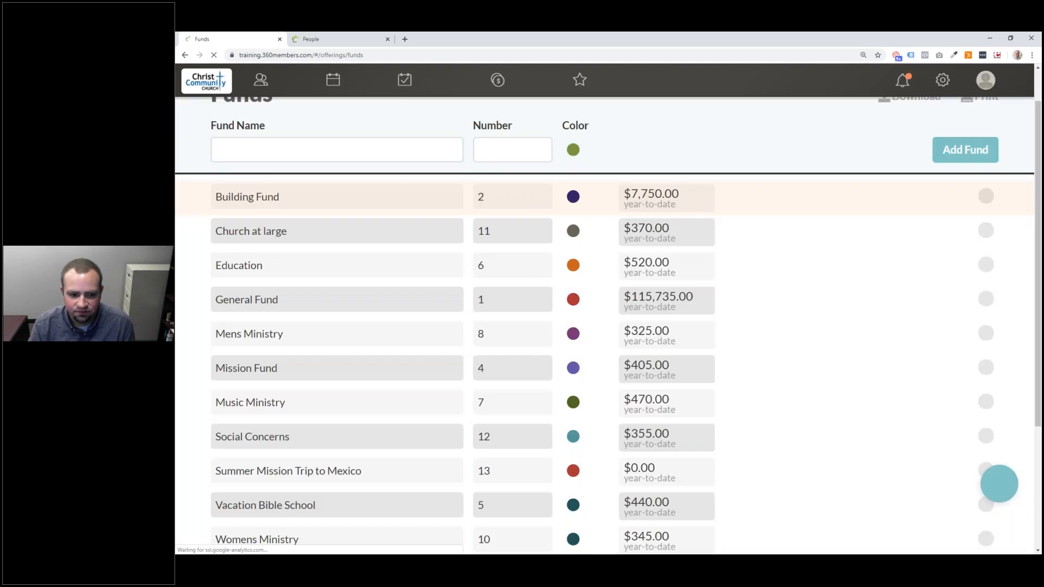
{"action": "scroll", "coordinate": [575, 385], "scroll_direction": "down", "scroll_amount": 2}
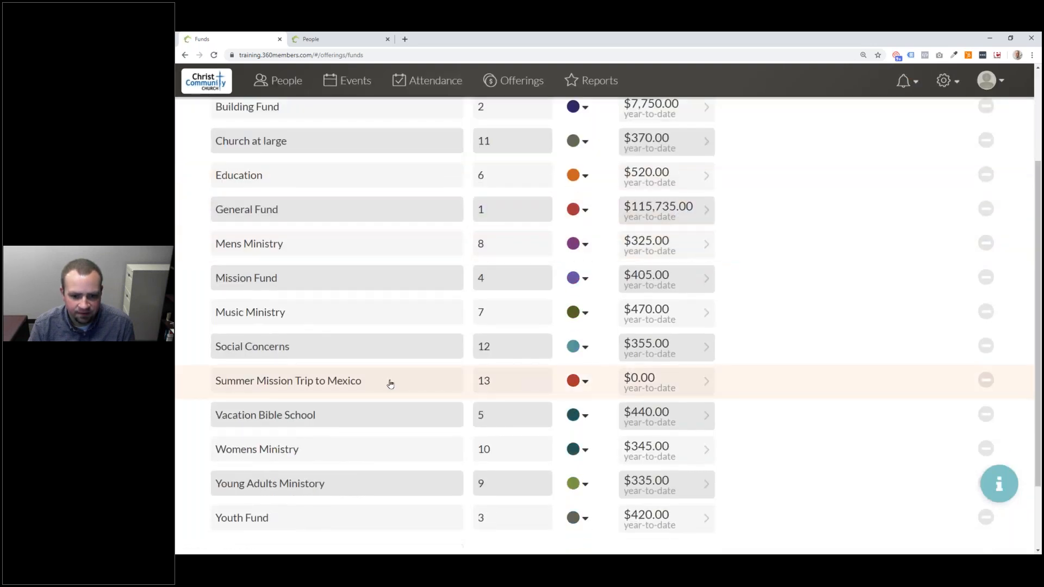
{"action": "scroll", "coordinate": [559, 389], "scroll_direction": "up", "scroll_amount": 2}
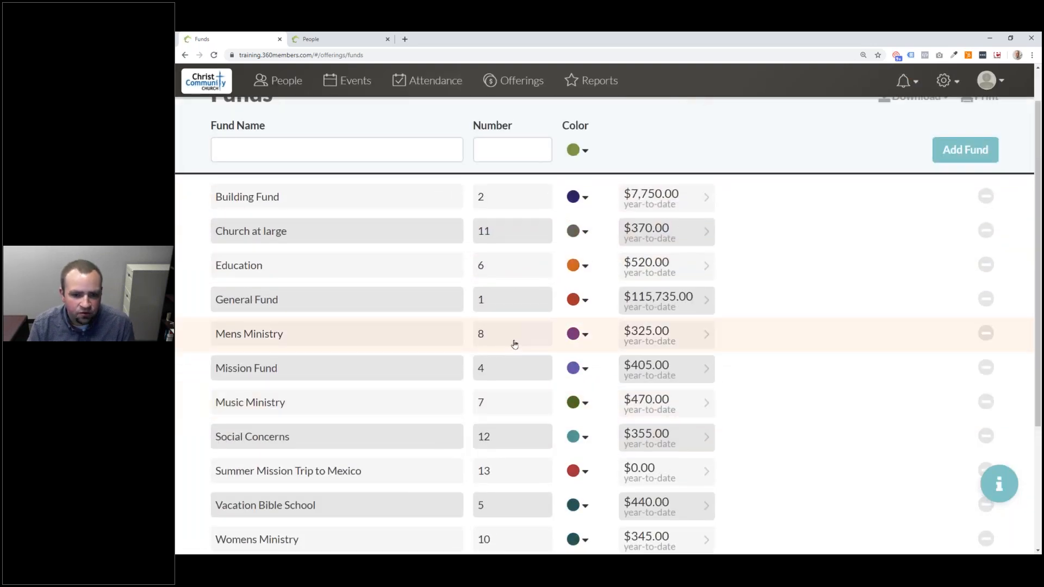
{"action": "left_click", "coordinate": [507, 304]}
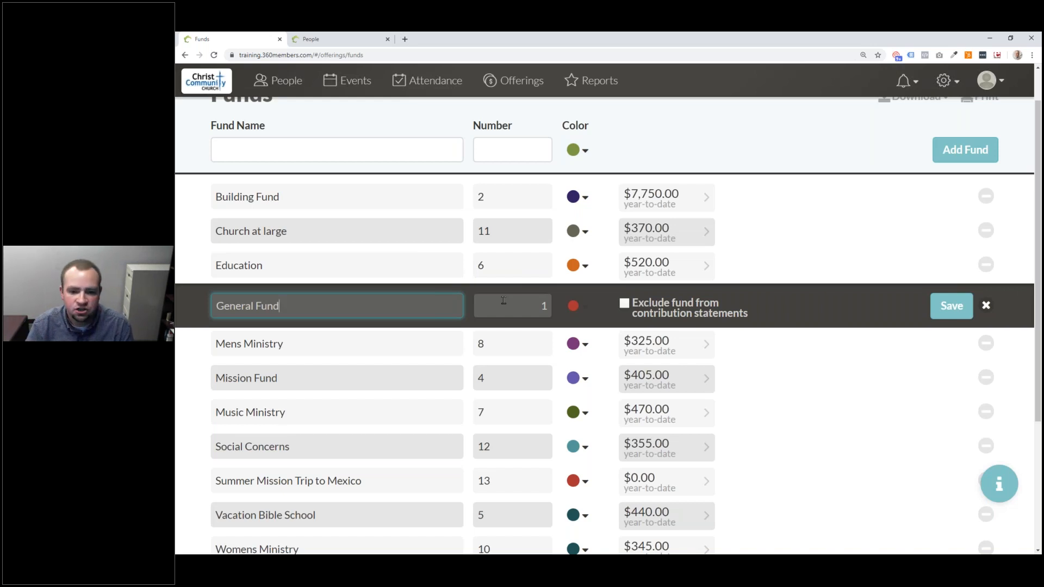
- Keep General Fund's colour red and close its editor without saving changes
{"action": "left_click", "coordinate": [584, 307]}
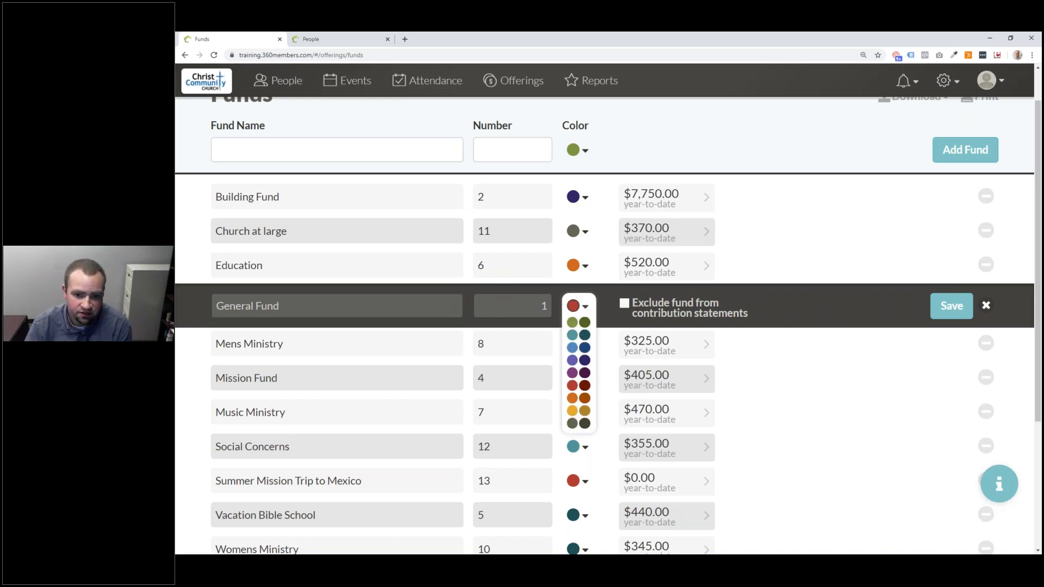
{"action": "left_click", "coordinate": [585, 308]}
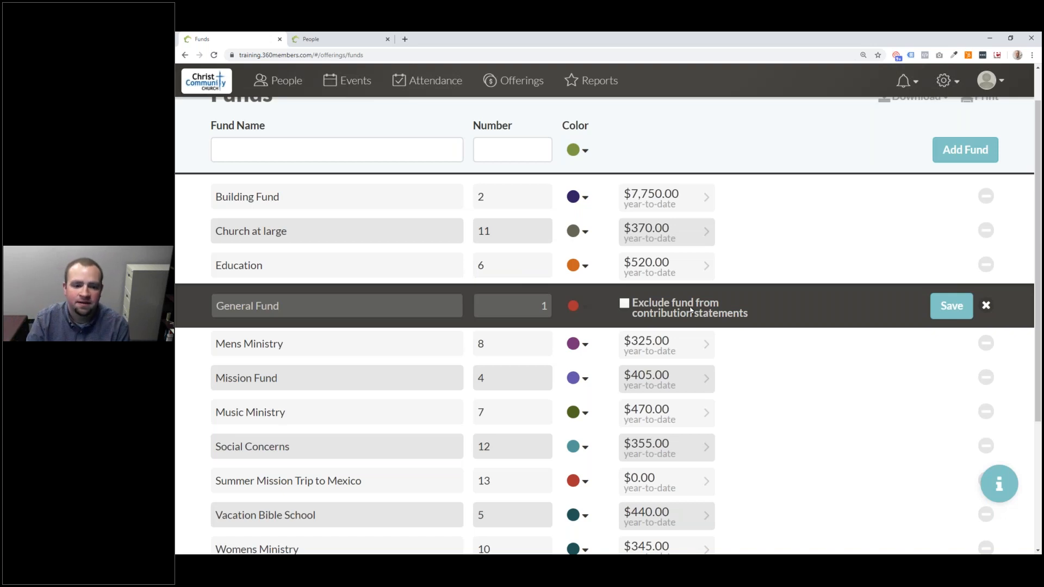
{"action": "left_click", "coordinate": [986, 305]}
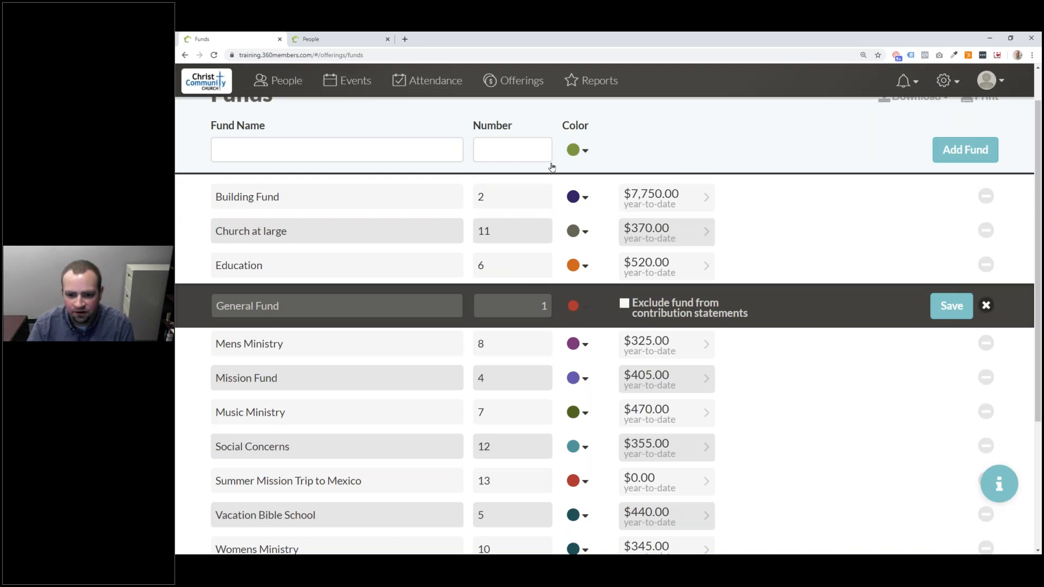
- Add a red fund named 'Mission Trip Airline Fees' with number 99
{"action": "left_click", "coordinate": [275, 154]}
{"action": "type", "text": "Mission Trip Air"}
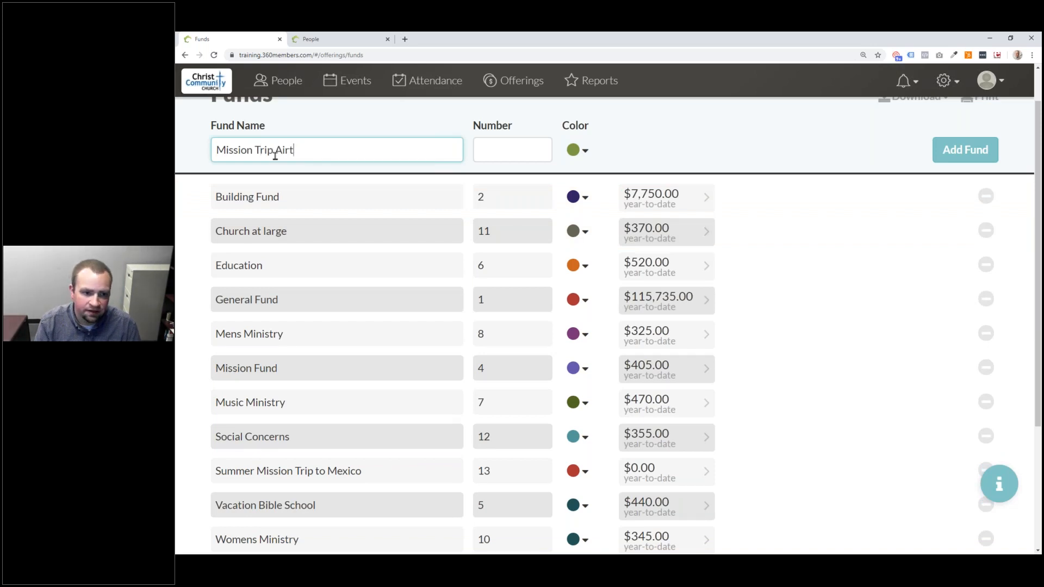
{"action": "type", "text": "line Fees"}
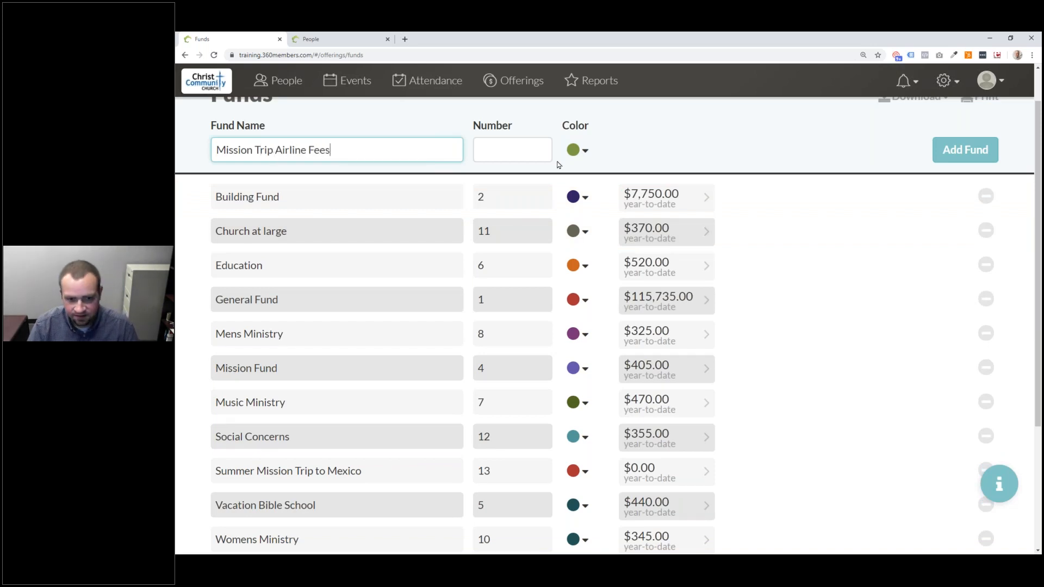
{"action": "left_click", "coordinate": [520, 156]}
{"action": "type", "text": "13"}
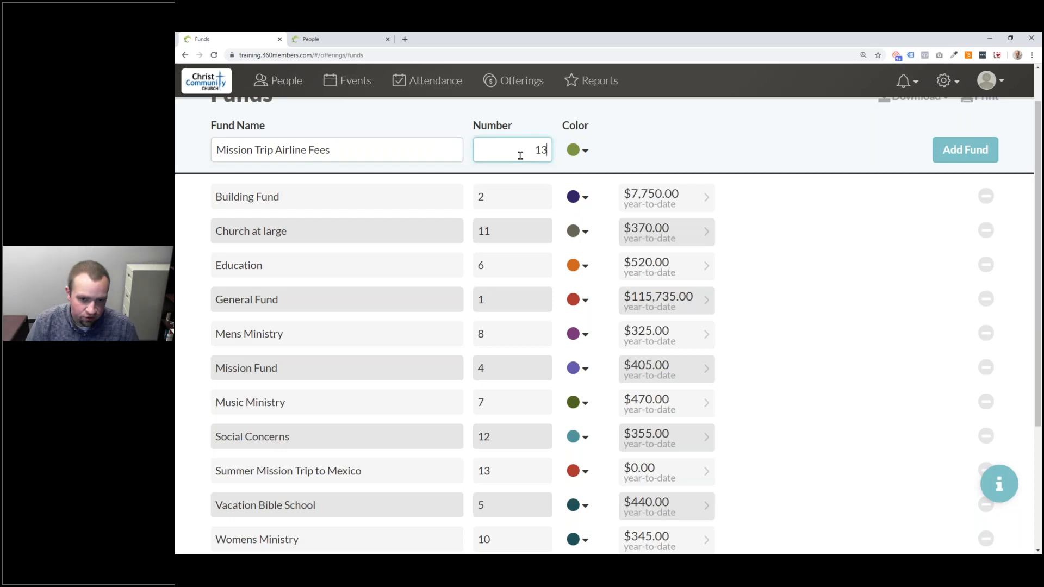
{"action": "key", "text": "BackSpace"}
{"action": "type", "text": "4"}
{"action": "key", "text": "BackSpace"}
{"action": "key", "text": "BackSpace"}
{"action": "type", "text": "99"}
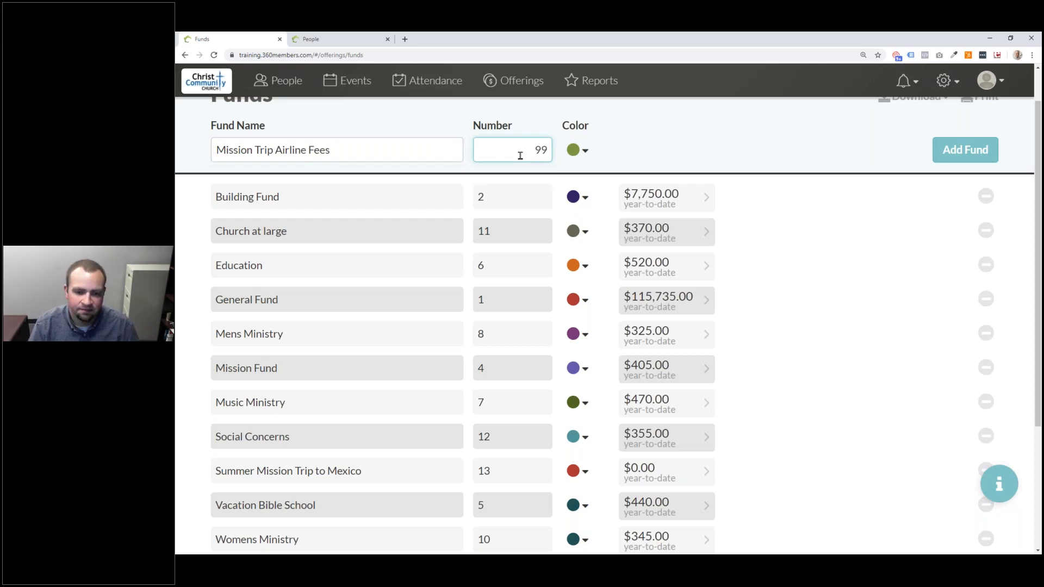
{"action": "left_click", "coordinate": [585, 152]}
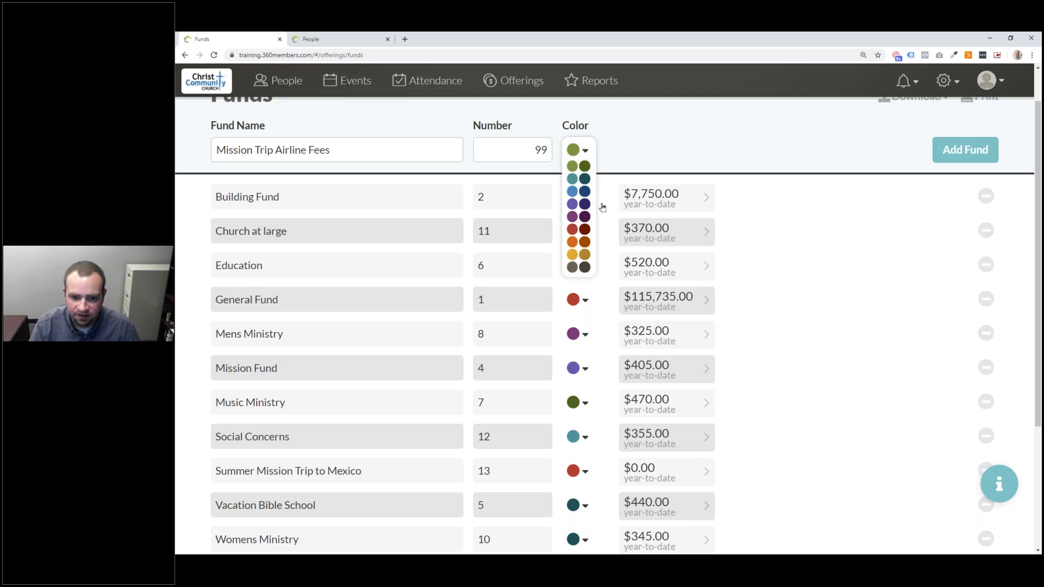
{"action": "left_click", "coordinate": [573, 229]}
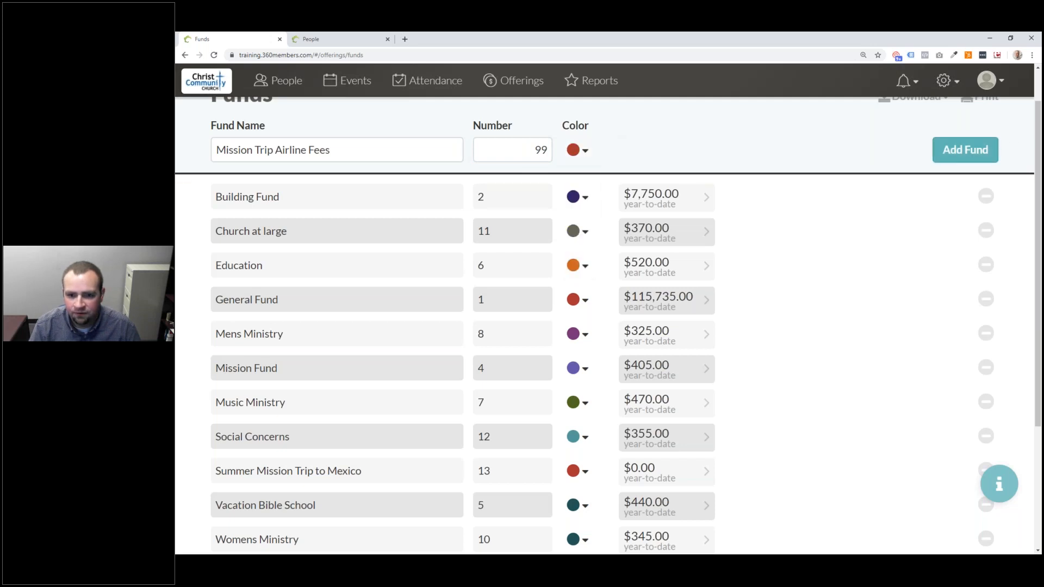
{"action": "left_click", "coordinate": [932, 143]}
- Mark the new fund as excluded from contribution statements and save it
{"action": "left_click", "coordinate": [758, 210]}
{"action": "left_click", "coordinate": [625, 201]}
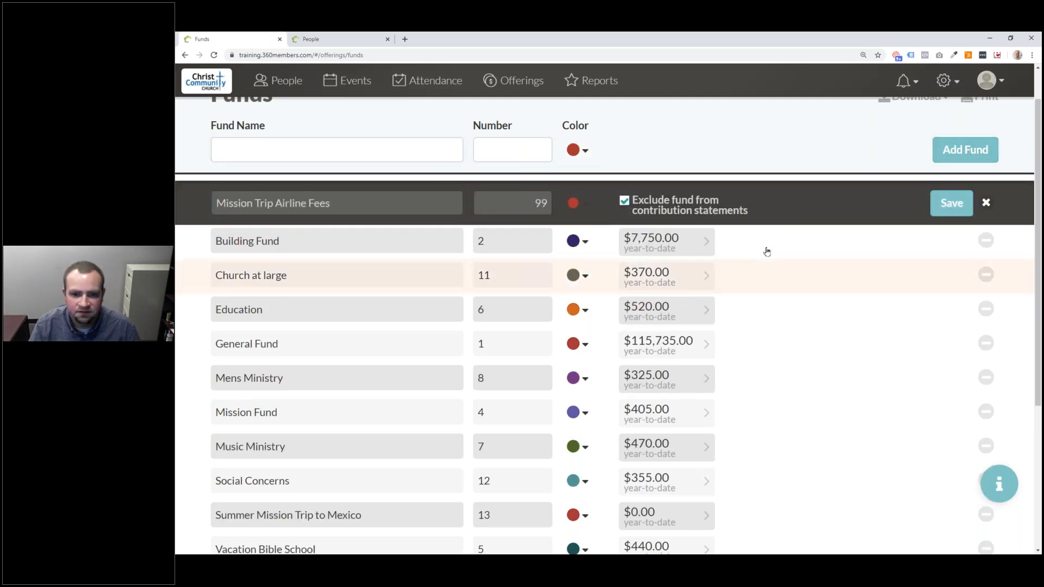
{"action": "left_click", "coordinate": [949, 206]}
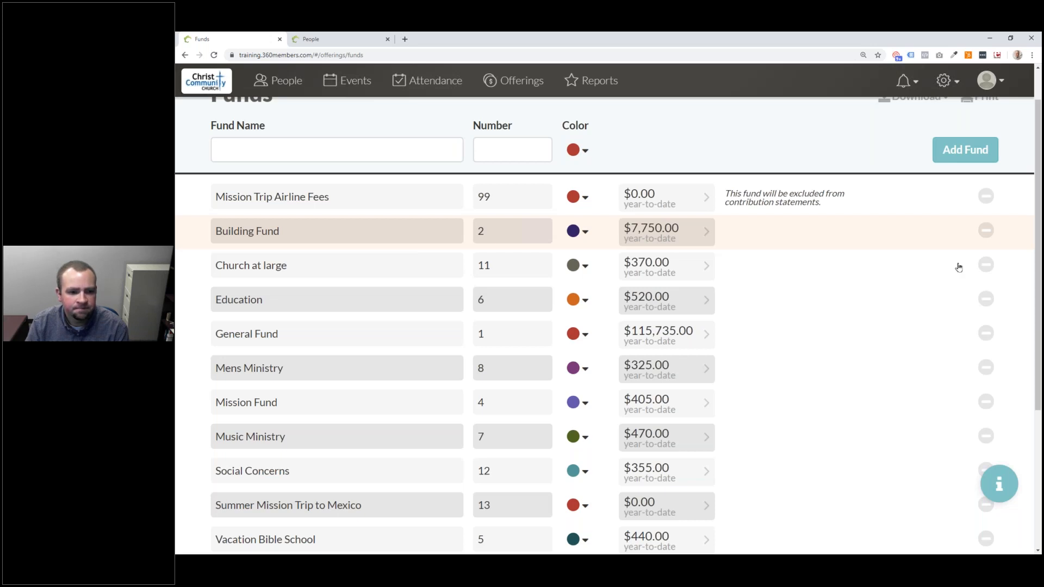
{"action": "scroll", "coordinate": [958, 261], "scroll_direction": "down", "scroll_amount": 1}
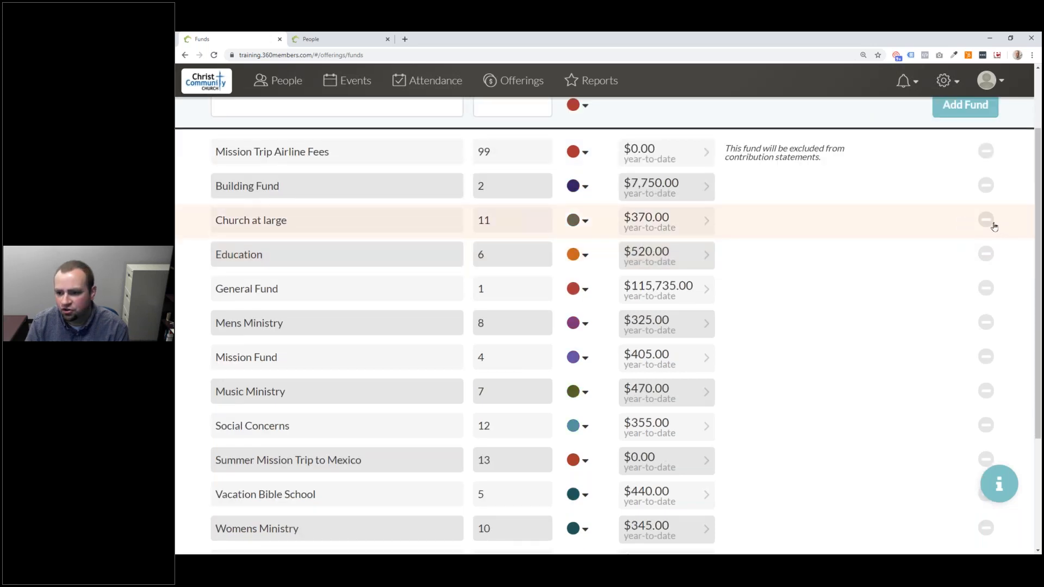
- Deactivate and restore Church at large, then start deleting the Mission Trip Airline Fees fund
{"action": "left_click", "coordinate": [986, 220]}
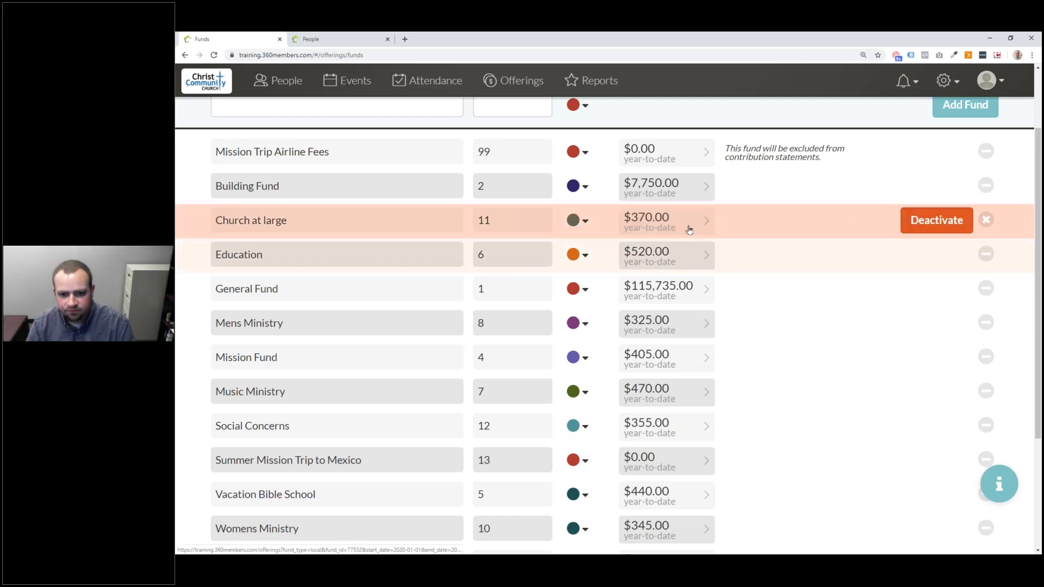
{"action": "left_click", "coordinate": [932, 222]}
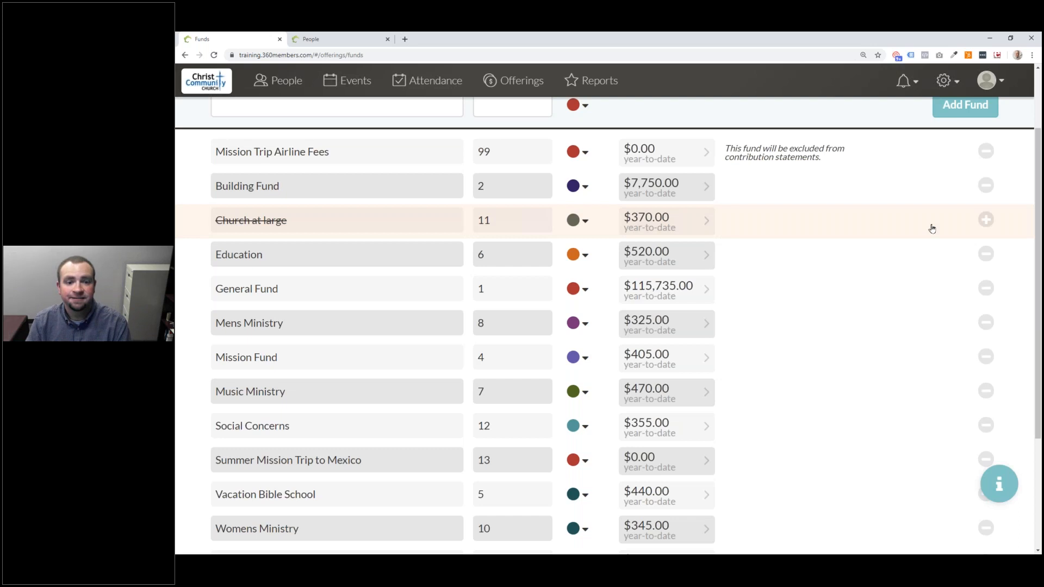
{"action": "left_click", "coordinate": [986, 220]}
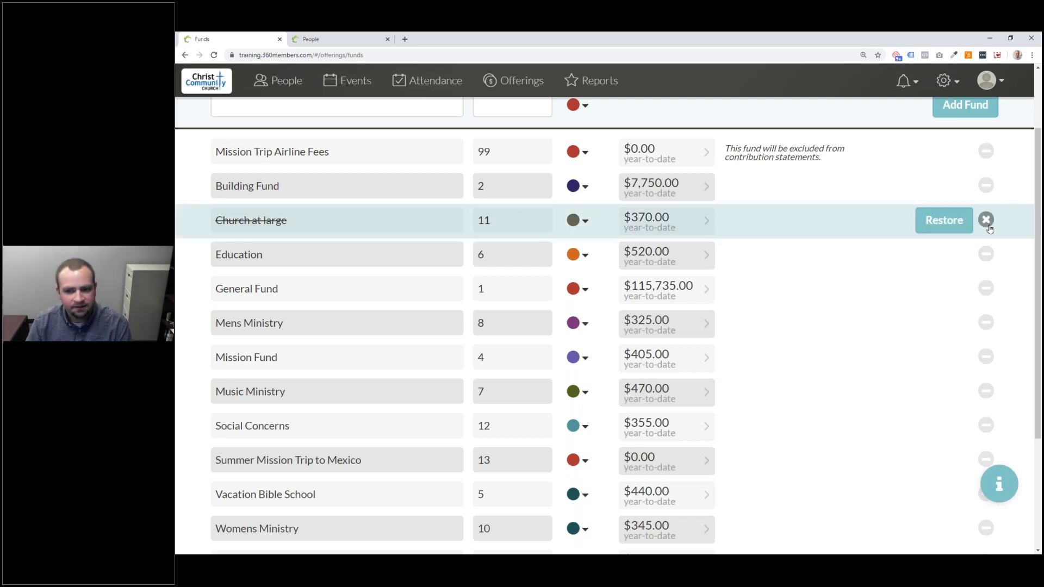
{"action": "left_click", "coordinate": [953, 221]}
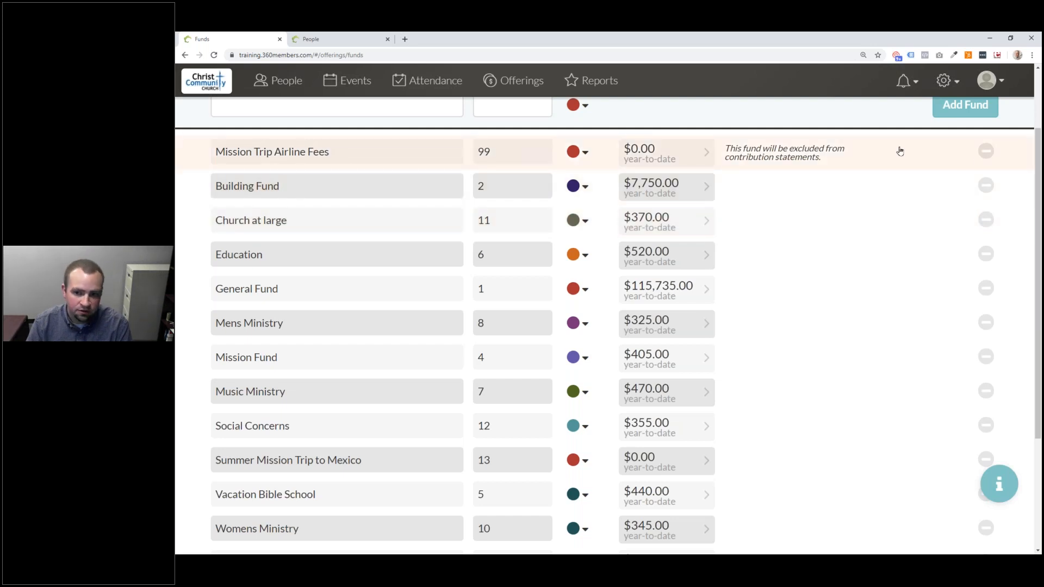
{"action": "left_click", "coordinate": [986, 151]}
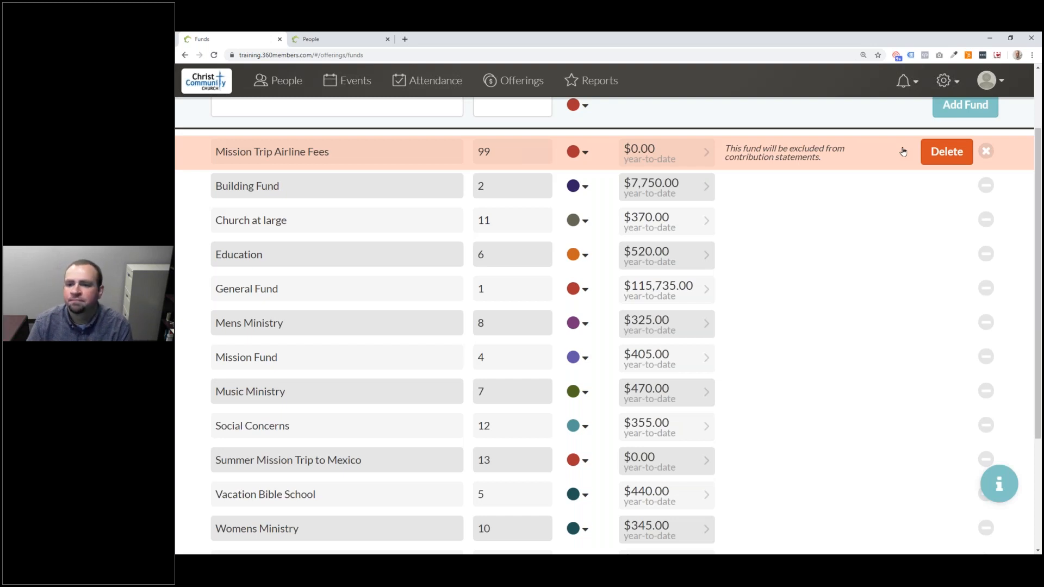
- Cancel deleting Mission Trip Airline Fees and reopen its number field for editing
{"action": "left_click", "coordinate": [986, 152]}
{"action": "left_click", "coordinate": [987, 155]}
{"action": "left_click", "coordinate": [986, 153]}
{"action": "left_click", "coordinate": [987, 155]}
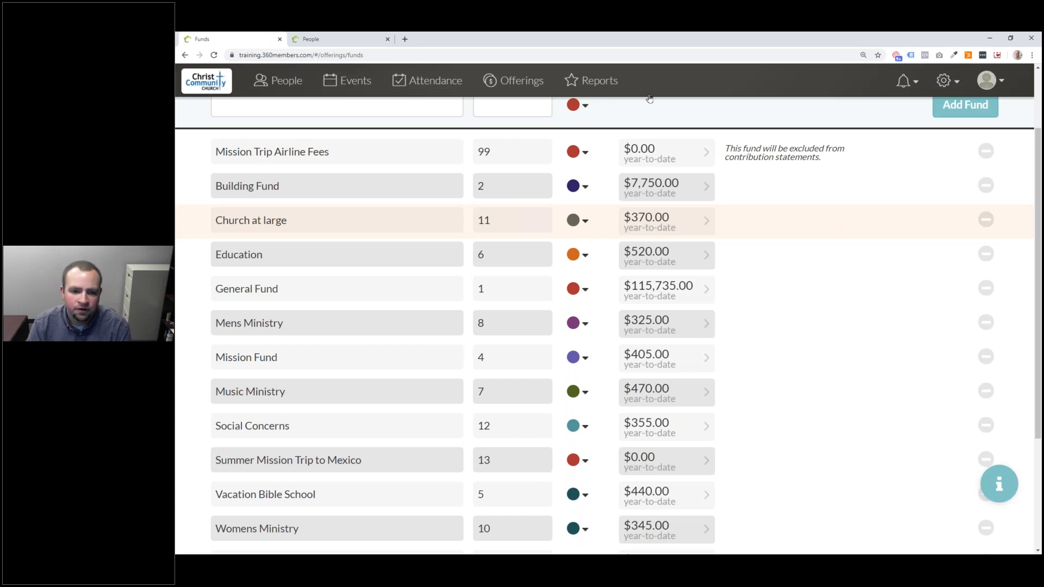
{"action": "left_click", "coordinate": [512, 151]}
- Change the Mission Trip Airline Fees number from 99 to 99999 and save it
{"action": "type", "text": "999"}
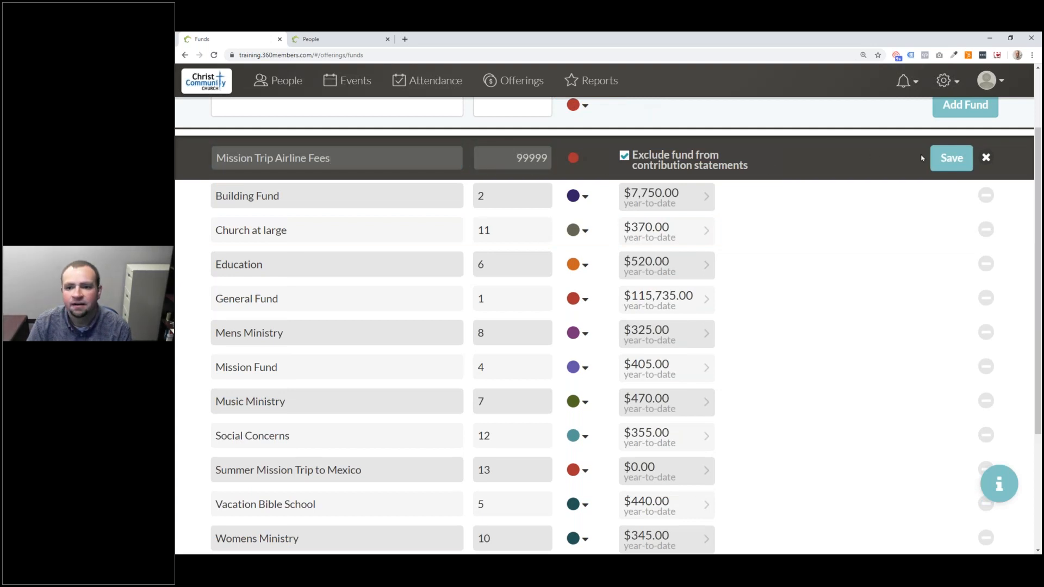
{"action": "left_click", "coordinate": [948, 160]}
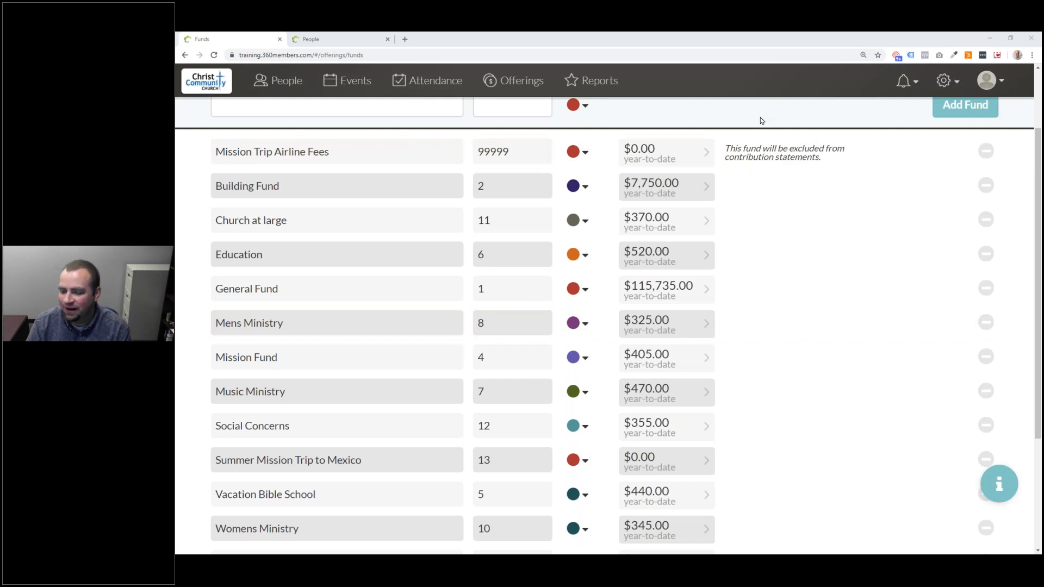
{"action": "left_click", "coordinate": [800, 143]}
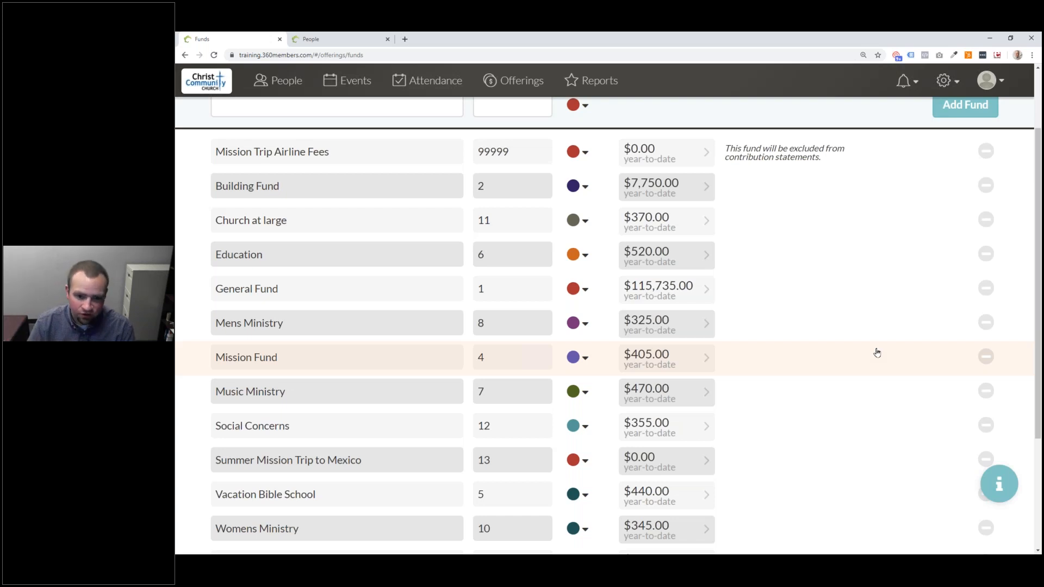
{"action": "scroll", "coordinate": [548, 357], "scroll_direction": "down", "scroll_amount": 3}
{"action": "scroll", "coordinate": [555, 345], "scroll_direction": "up", "scroll_amount": 5}
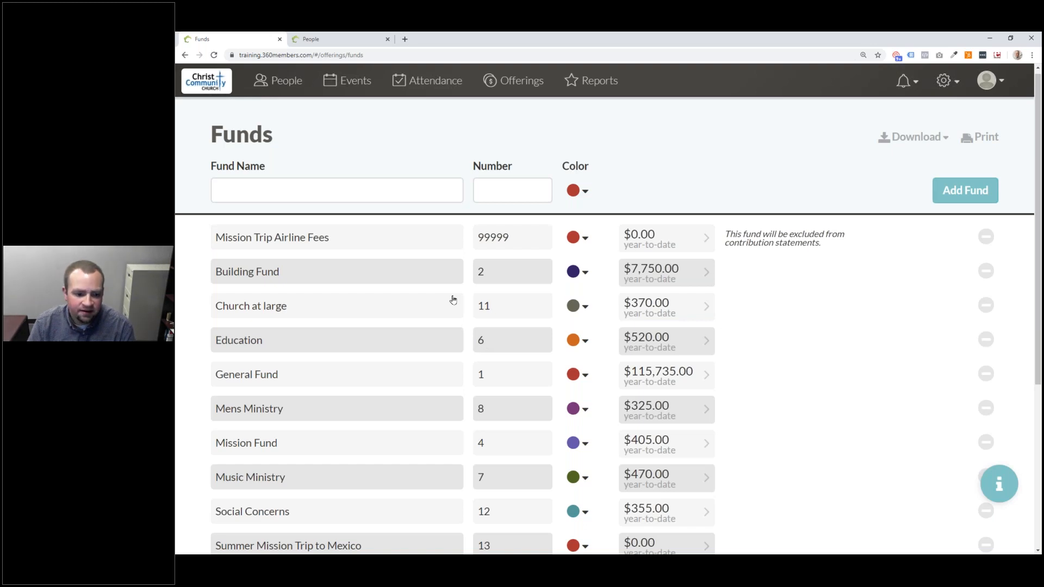
- Renumber Mission Trip Airline Fees to 131, save it, and return to the Offerings page
{"action": "scroll", "coordinate": [321, 401], "scroll_direction": "down", "scroll_amount": 4}
{"action": "scroll", "coordinate": [515, 317], "scroll_direction": "up", "scroll_amount": 4}
{"action": "left_click", "coordinate": [514, 242]}
{"action": "left_click_drag", "start_coordinate": [530, 249], "coordinate": [562, 251]}
{"action": "type", "text": "131"}
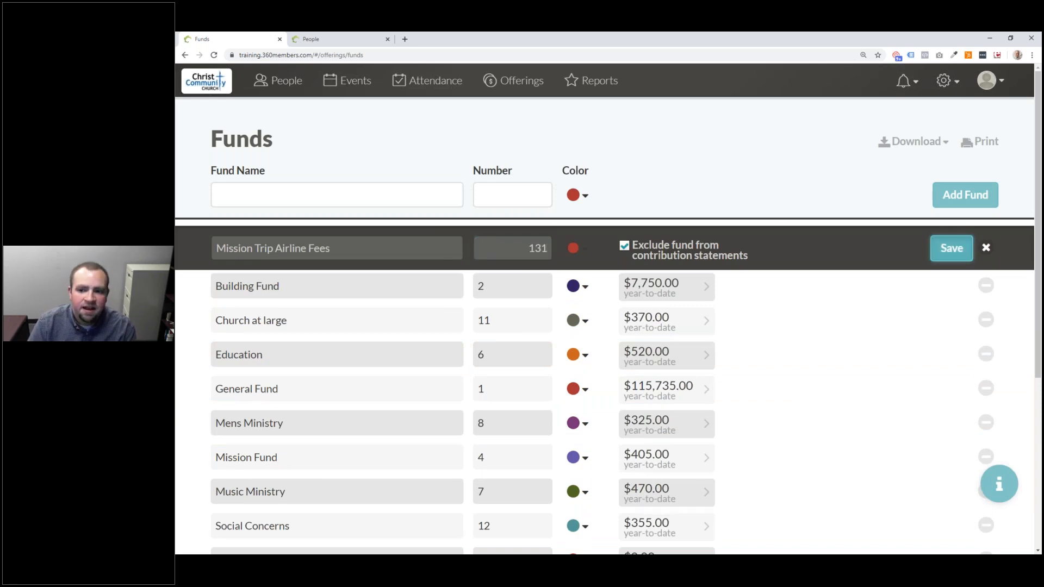
{"action": "left_click", "coordinate": [936, 252]}
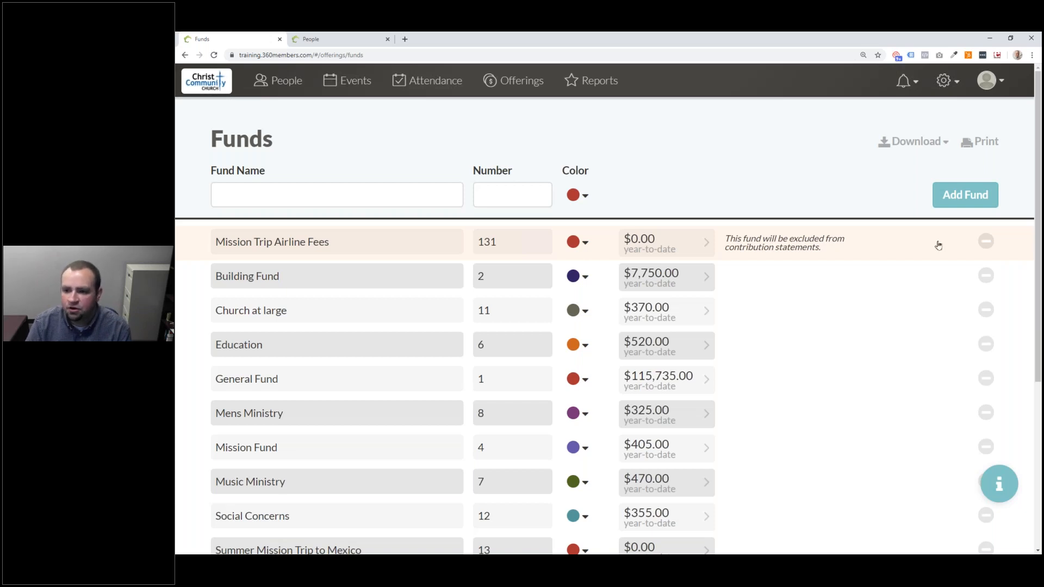
{"action": "left_click", "coordinate": [494, 85]}
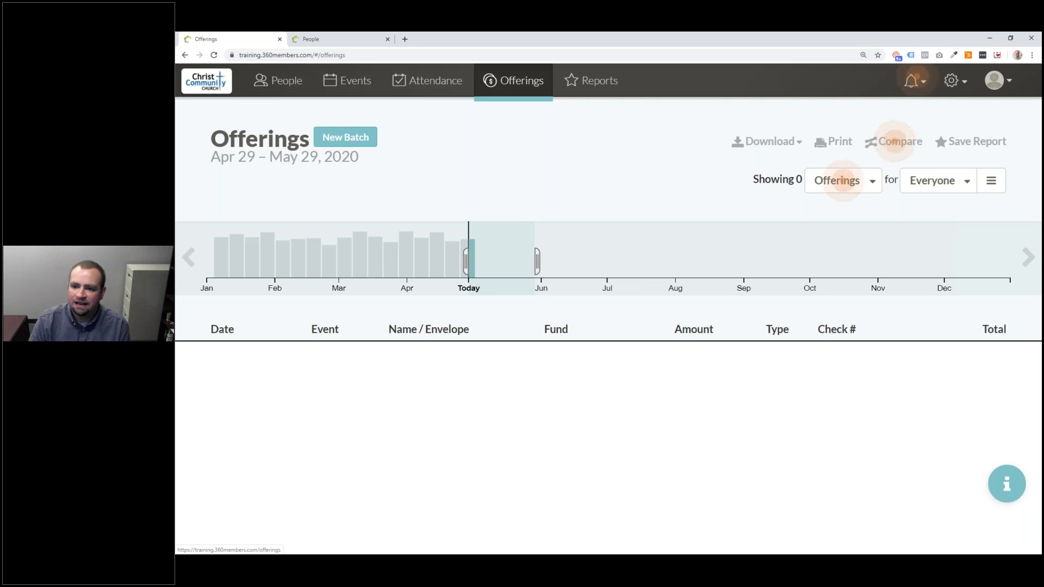
{"action": "left_click", "coordinate": [842, 183]}
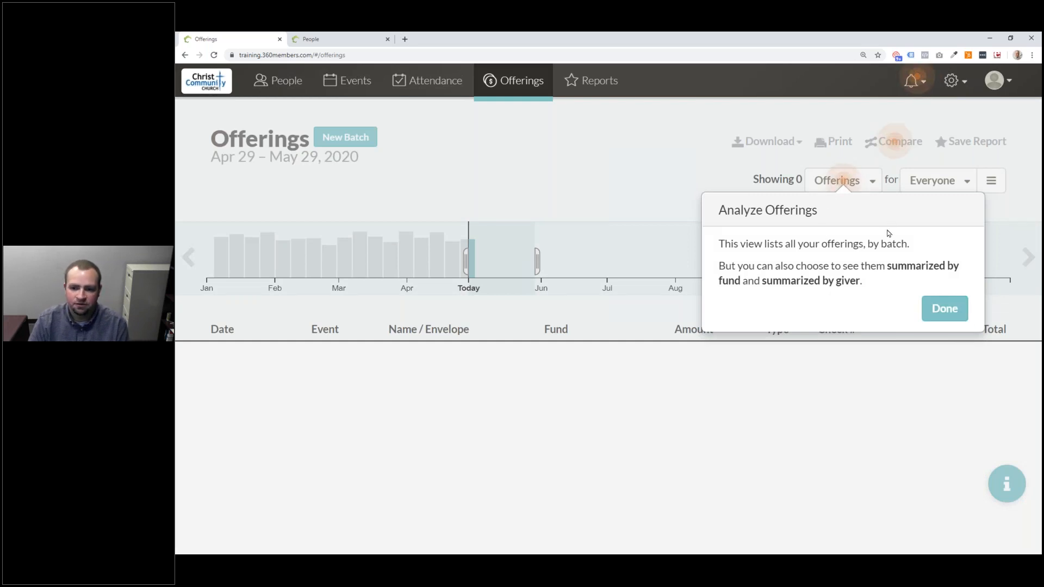
{"action": "left_click", "coordinate": [932, 310]}
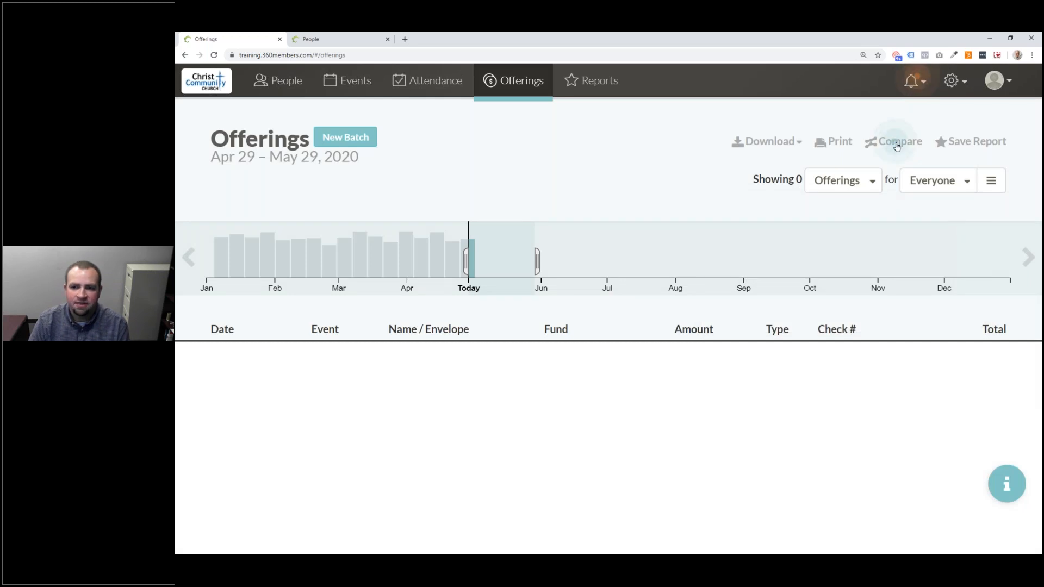
{"action": "left_click", "coordinate": [896, 145]}
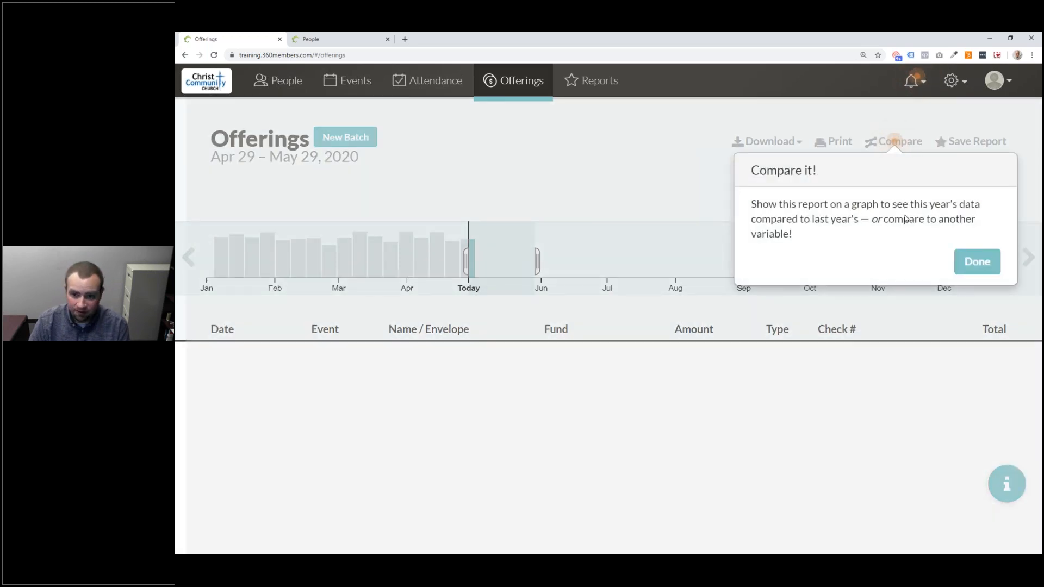
{"action": "left_click", "coordinate": [978, 261]}
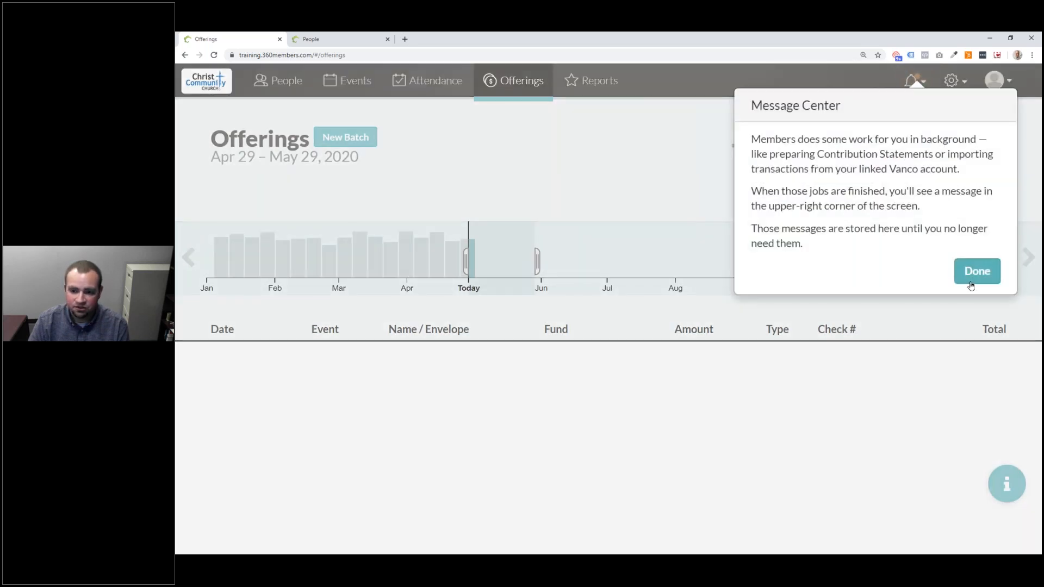
{"action": "left_click", "coordinate": [972, 280]}
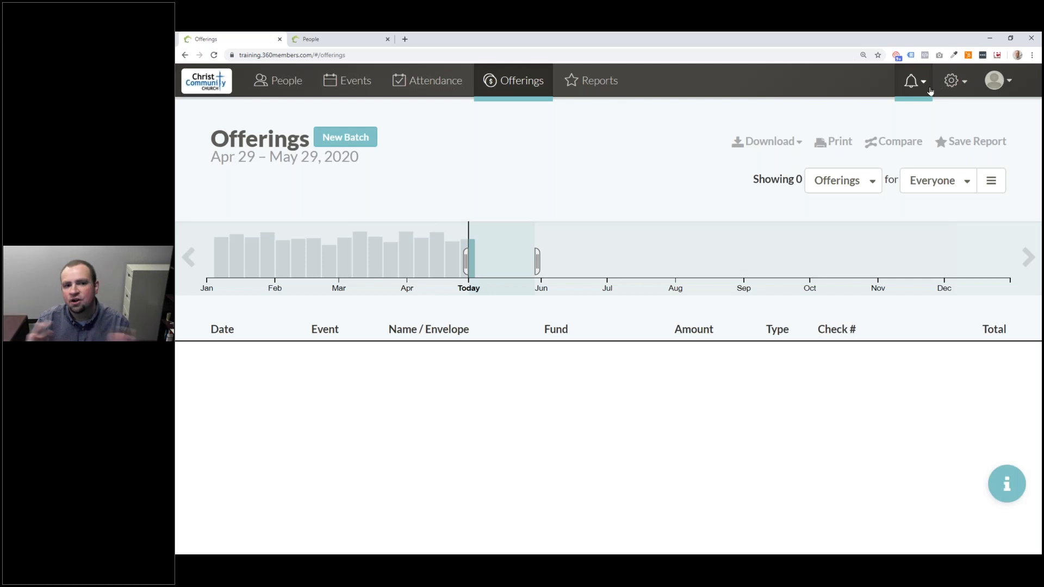
{"action": "left_click", "coordinate": [1025, 490]}
{"action": "left_click", "coordinate": [1025, 490]}
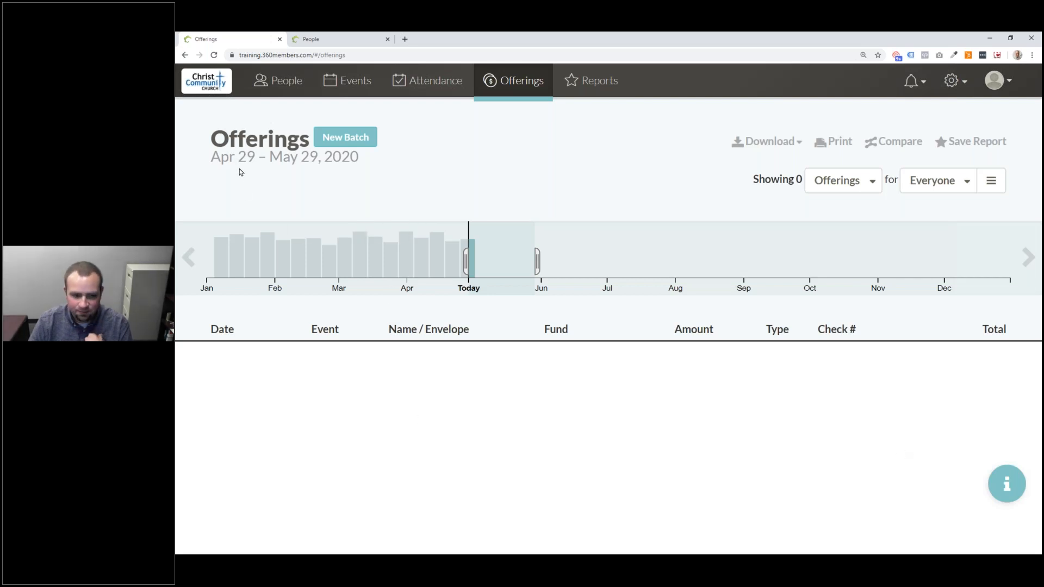
- Pick April 1 as start and April 30, 2020 as end in the offerings calendar
{"action": "left_click", "coordinate": [289, 163]}
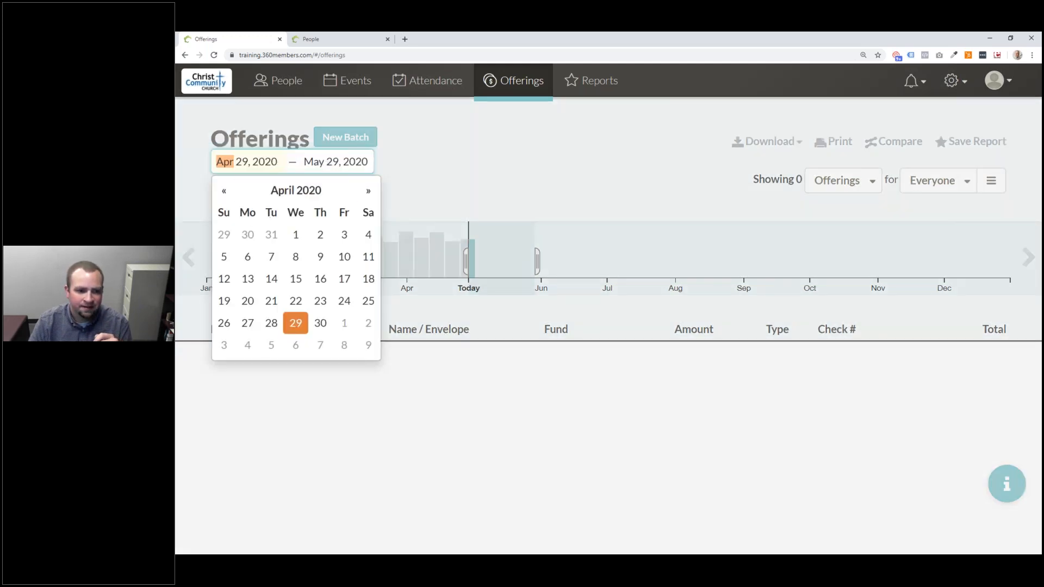
{"action": "left_click", "coordinate": [296, 234]}
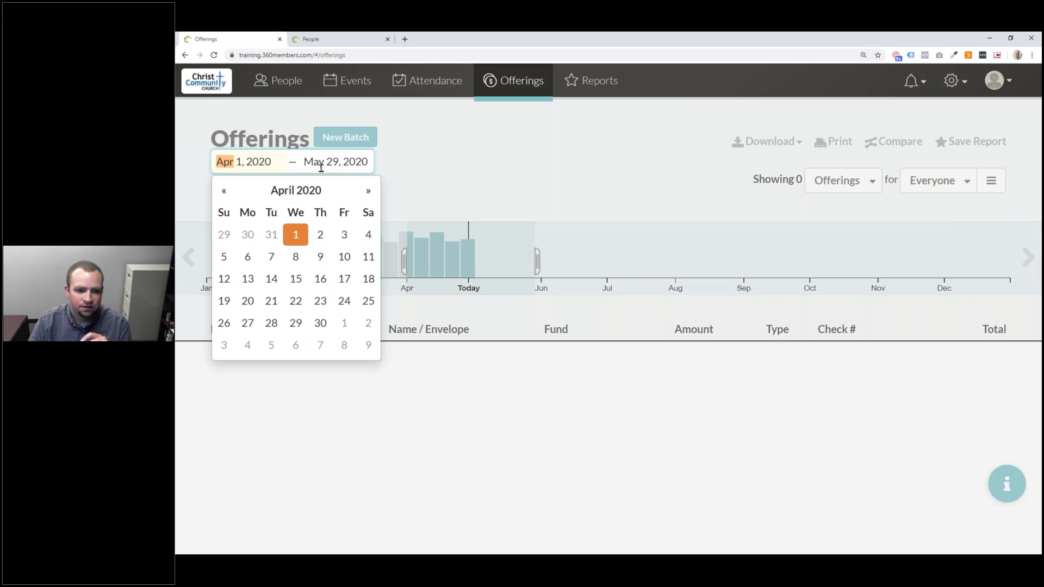
{"action": "left_click", "coordinate": [321, 164]}
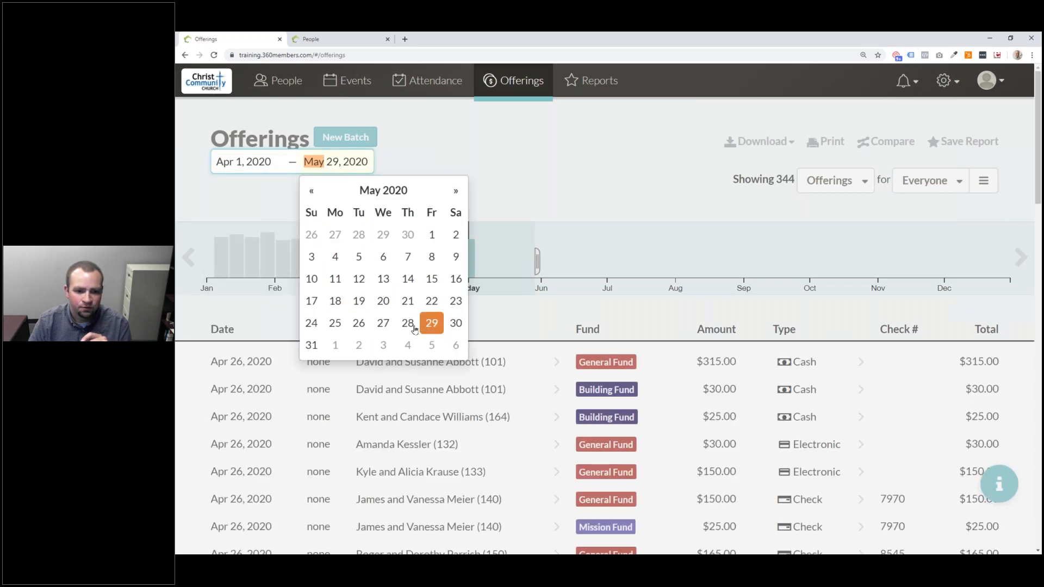
{"action": "left_click", "coordinate": [406, 236]}
{"action": "left_click", "coordinate": [435, 160]}
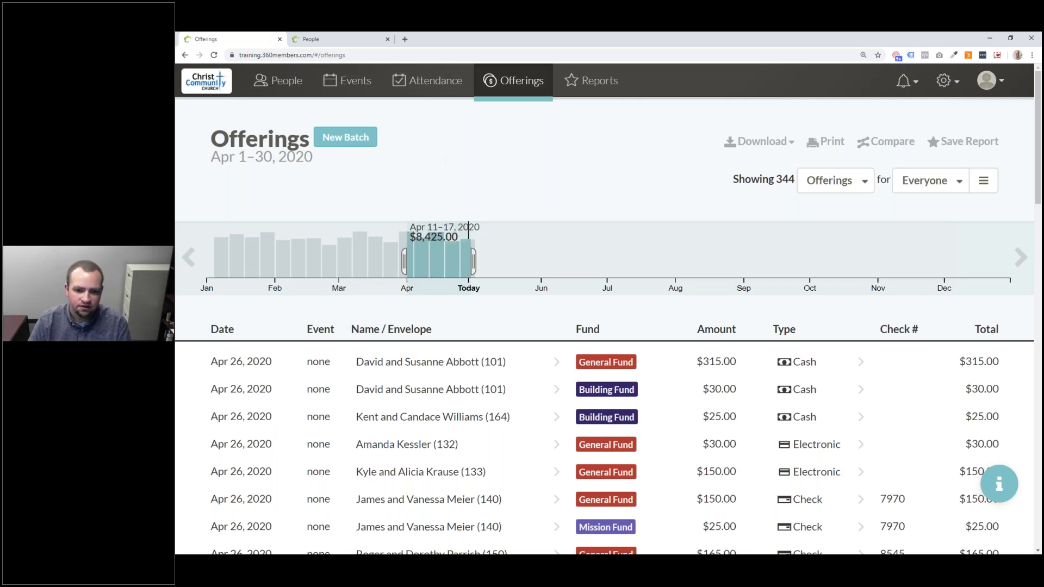
- Drag the timeline handles to narrow the offerings range to Feb 3 – Apr 3, 2020
{"action": "mouse_move", "coordinate": [465, 239]}
{"action": "scroll", "coordinate": [468, 416], "scroll_direction": "down", "scroll_amount": 5}
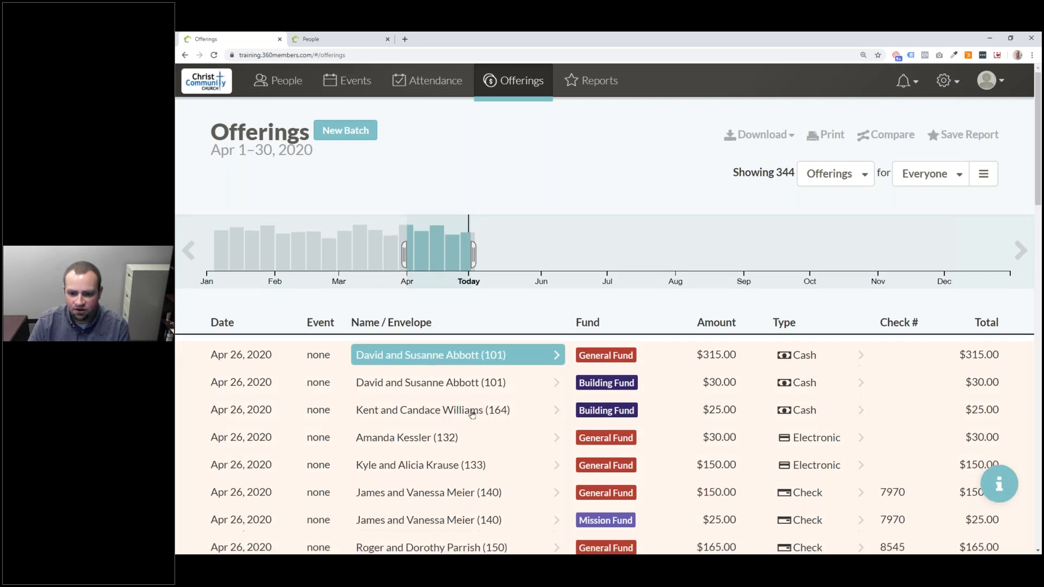
{"action": "scroll", "coordinate": [468, 416], "scroll_direction": "up", "scroll_amount": 5}
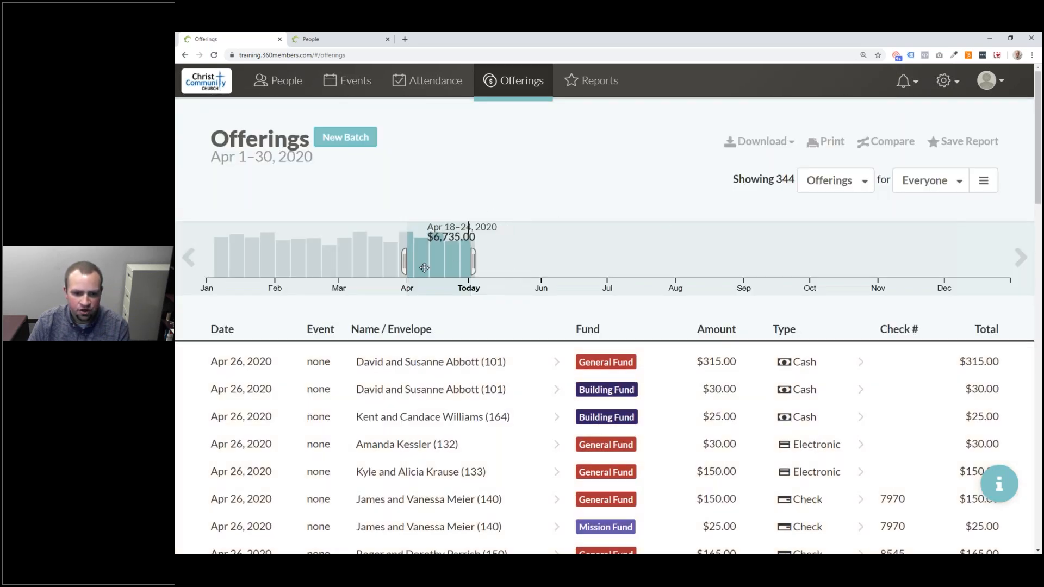
{"action": "mouse_move", "coordinate": [445, 257]}
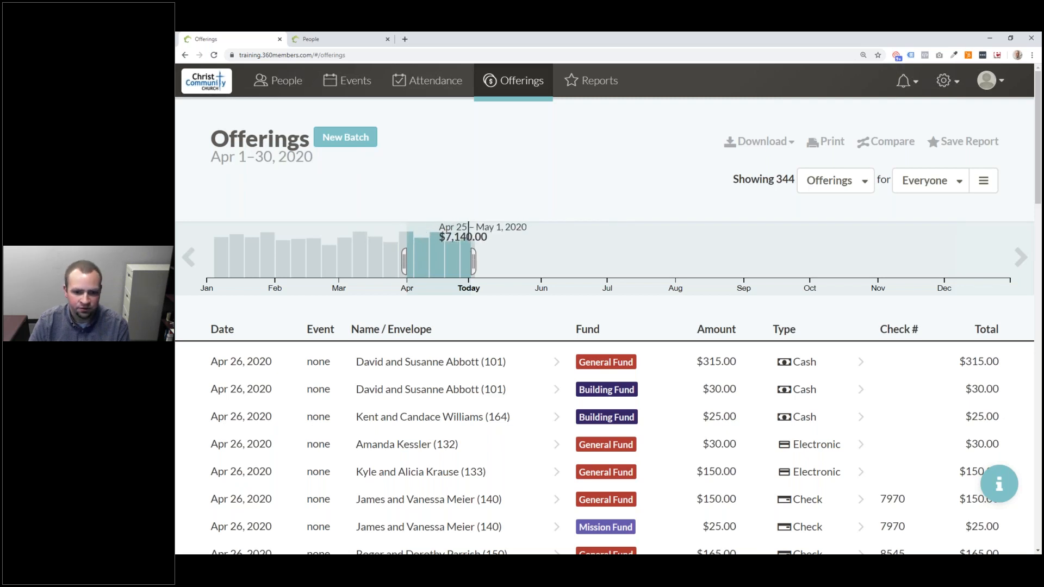
{"action": "left_click_drag", "start_coordinate": [474, 261], "coordinate": [660, 256]}
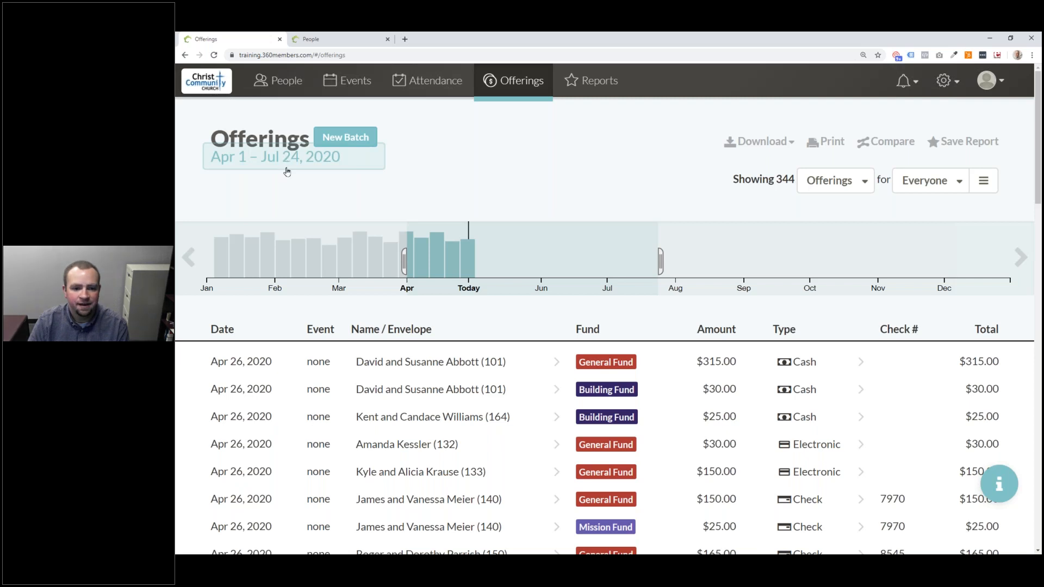
{"action": "left_click_drag", "start_coordinate": [407, 264], "coordinate": [282, 262]}
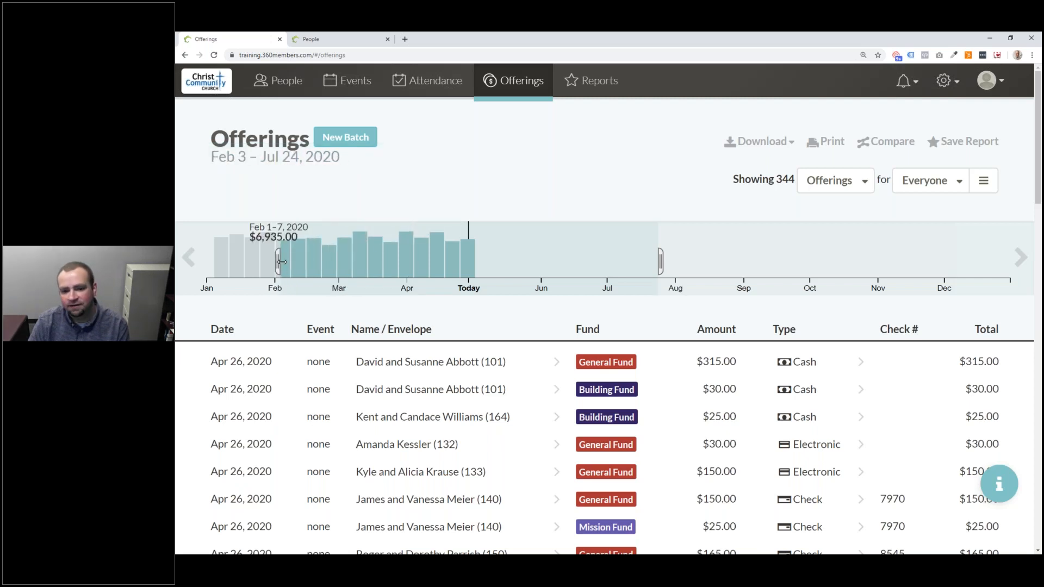
{"action": "left_click_drag", "start_coordinate": [664, 262], "coordinate": [414, 263]}
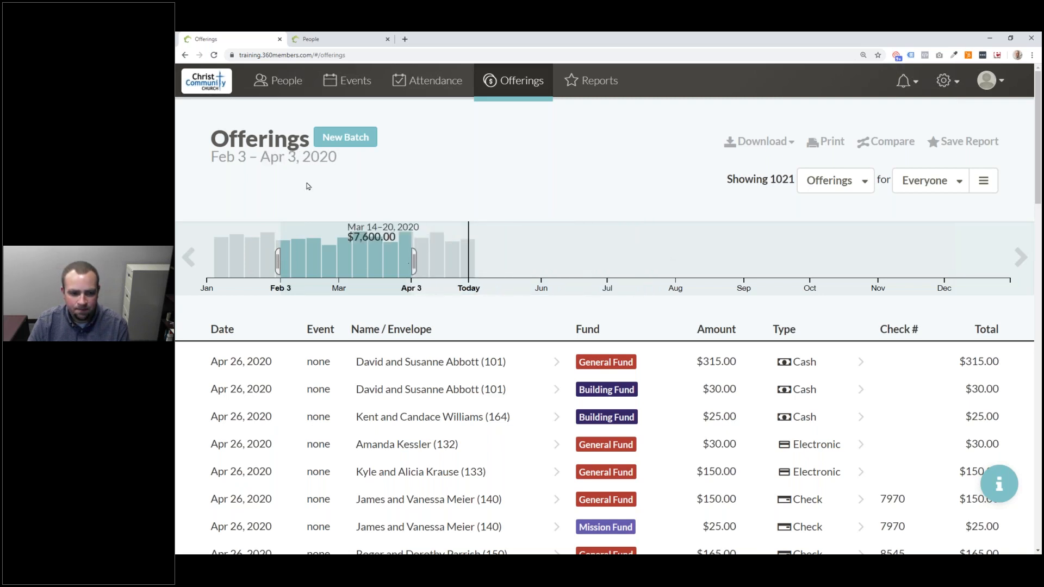
- Pick December 1, 2019 as start and February 29, 2020 as end in the calendar
{"action": "left_click", "coordinate": [291, 161]}
{"action": "left_click", "coordinate": [392, 198]}
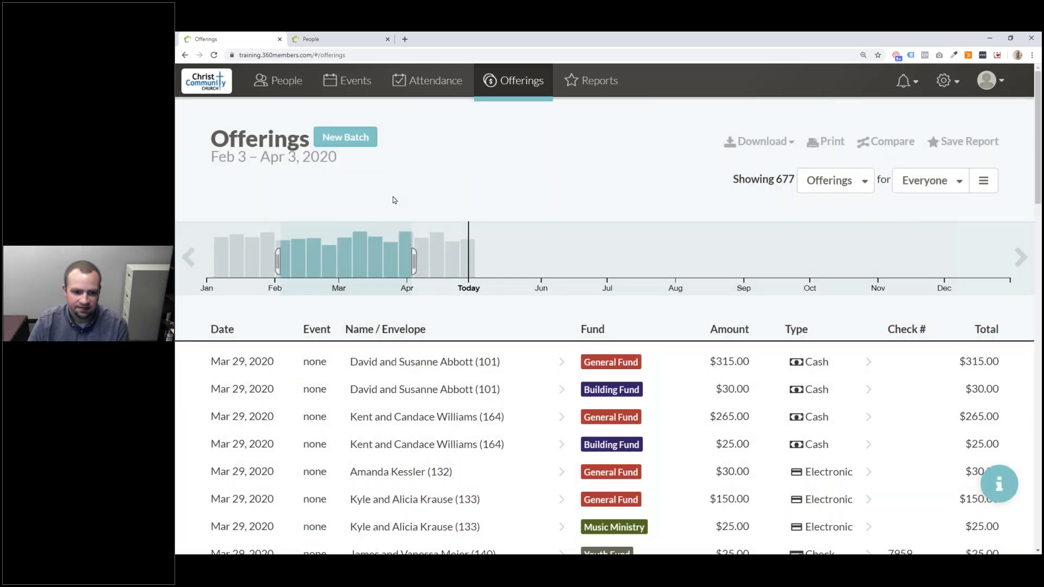
{"action": "left_click", "coordinate": [303, 159]}
{"action": "left_click", "coordinate": [224, 191]}
{"action": "left_click", "coordinate": [224, 190]}
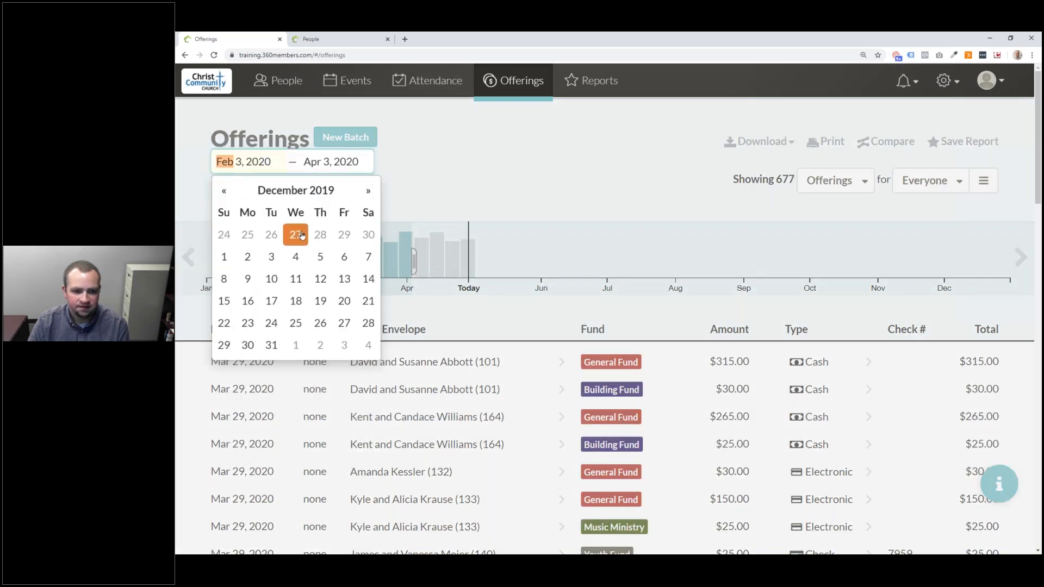
{"action": "left_click", "coordinate": [271, 345]}
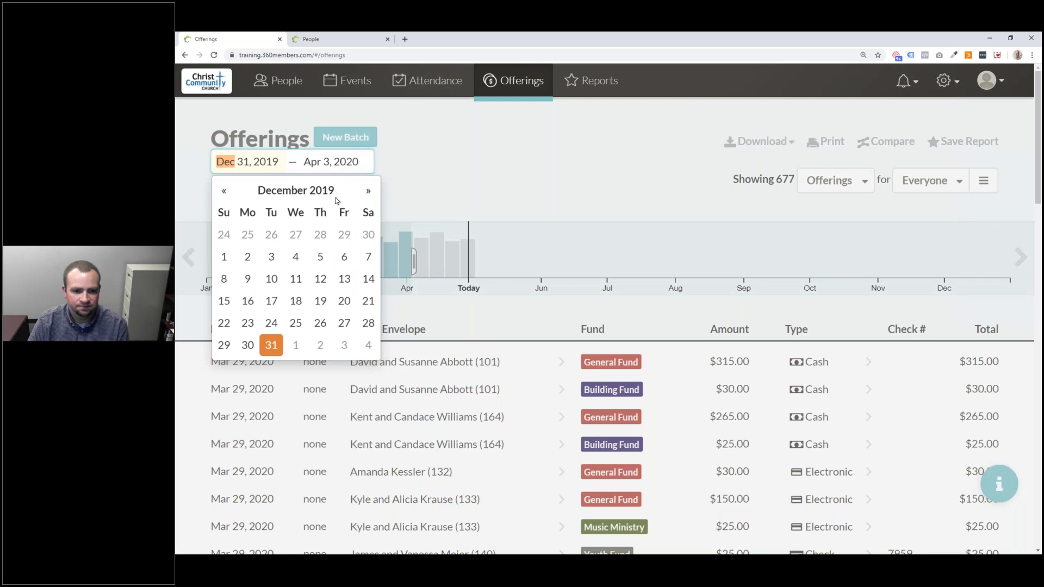
{"action": "left_click", "coordinate": [224, 257]}
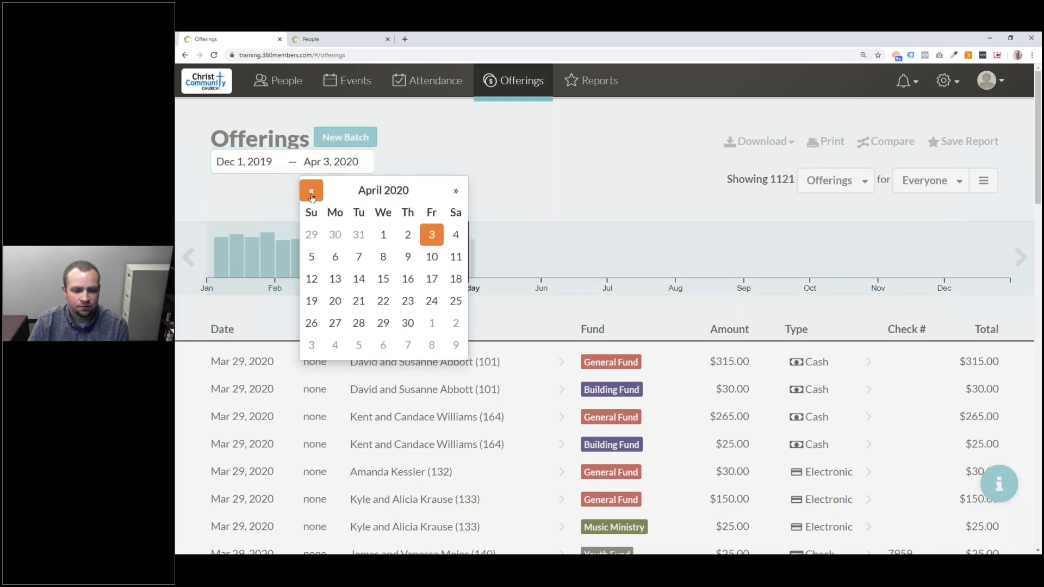
{"action": "left_click", "coordinate": [312, 191]}
{"action": "left_click", "coordinate": [311, 190]}
{"action": "left_click", "coordinate": [456, 323]}
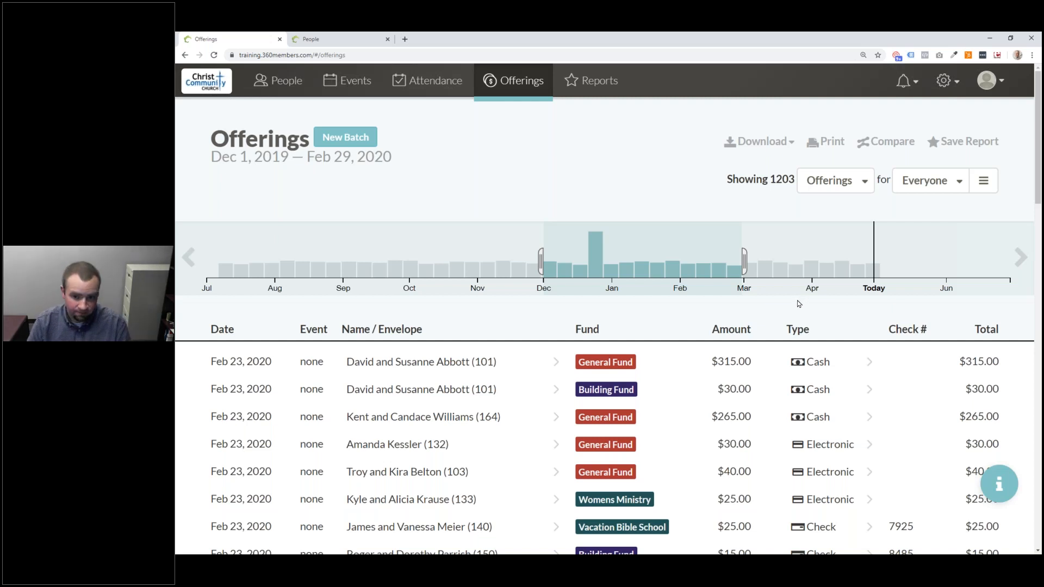
- Try several chart ranges, finishing with late January through today (last 95 days, 1194 offerings)
{"action": "left_click", "coordinate": [826, 260]}
{"action": "left_click", "coordinate": [384, 247]}
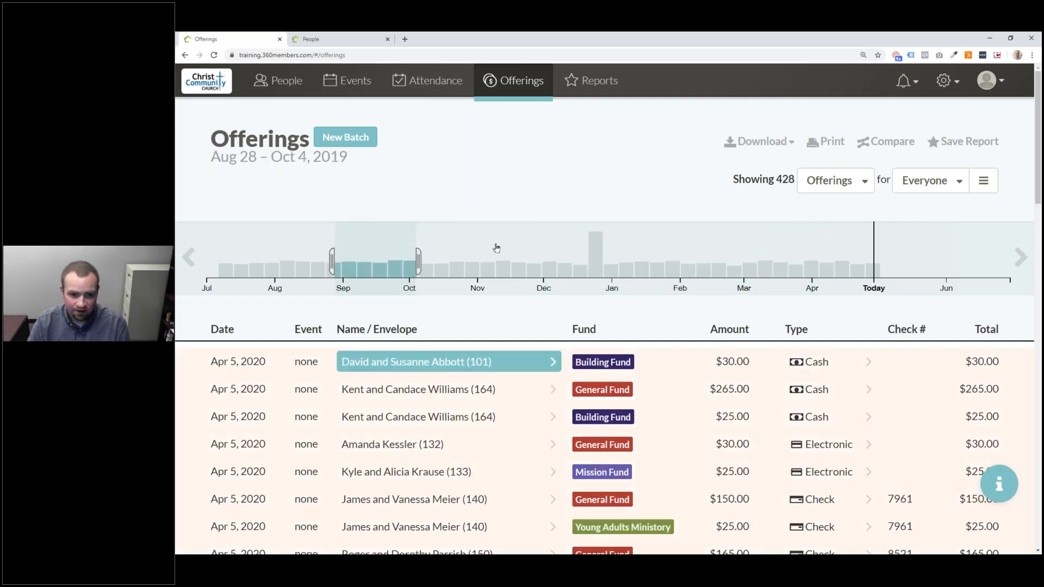
{"action": "left_click_drag", "start_coordinate": [618, 261], "coordinate": [495, 261]}
{"action": "left_click_drag", "start_coordinate": [873, 261], "coordinate": [722, 263]}
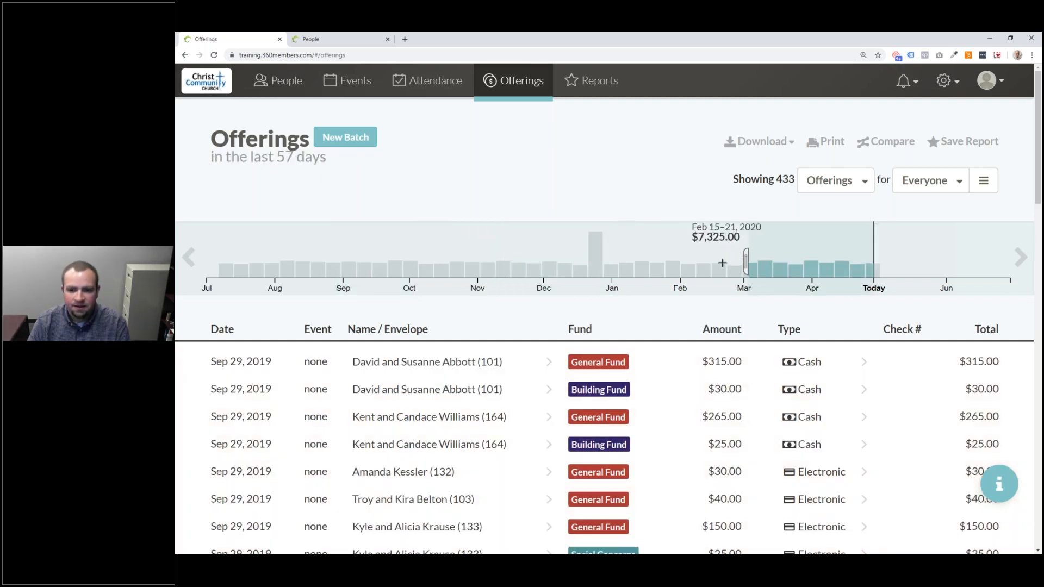
{"action": "left_click", "coordinate": [688, 258]}
{"action": "left_click_drag", "start_coordinate": [683, 265], "coordinate": [743, 264]}
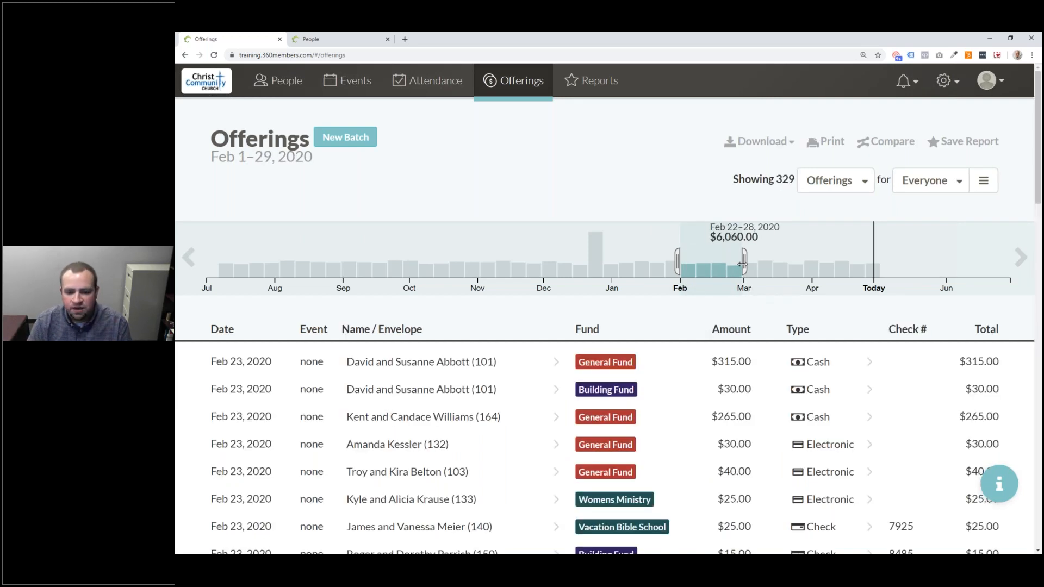
{"action": "left_click_drag", "start_coordinate": [601, 267], "coordinate": [669, 259]}
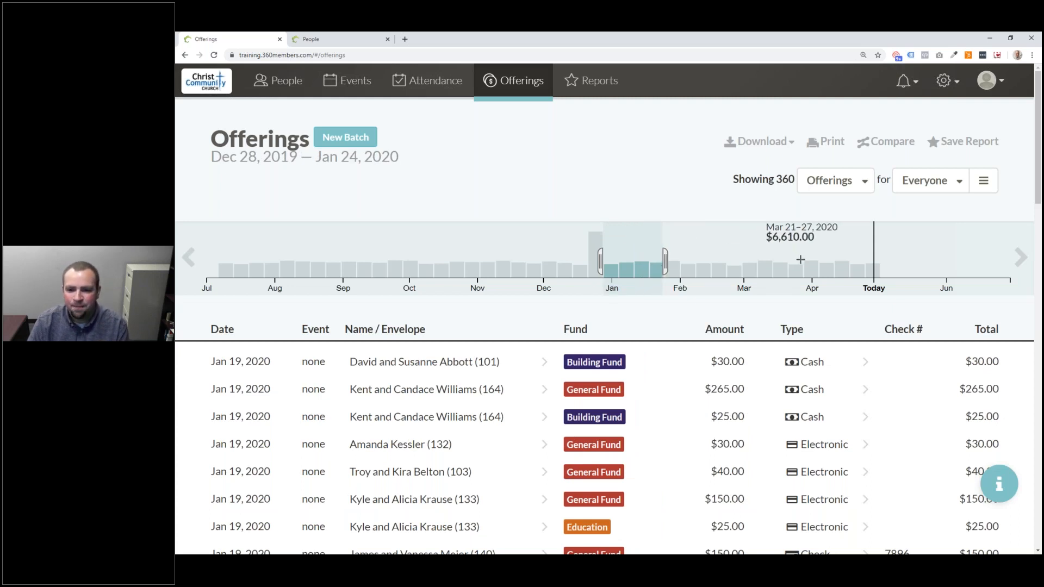
{"action": "left_click_drag", "start_coordinate": [798, 258], "coordinate": [740, 260]}
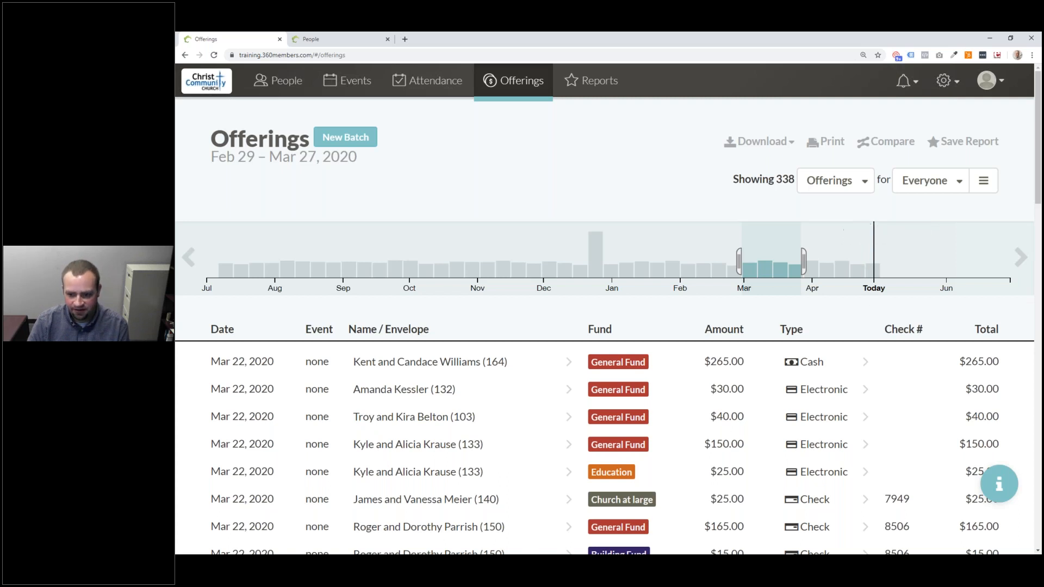
{"action": "left_click_drag", "start_coordinate": [869, 255], "coordinate": [665, 261]}
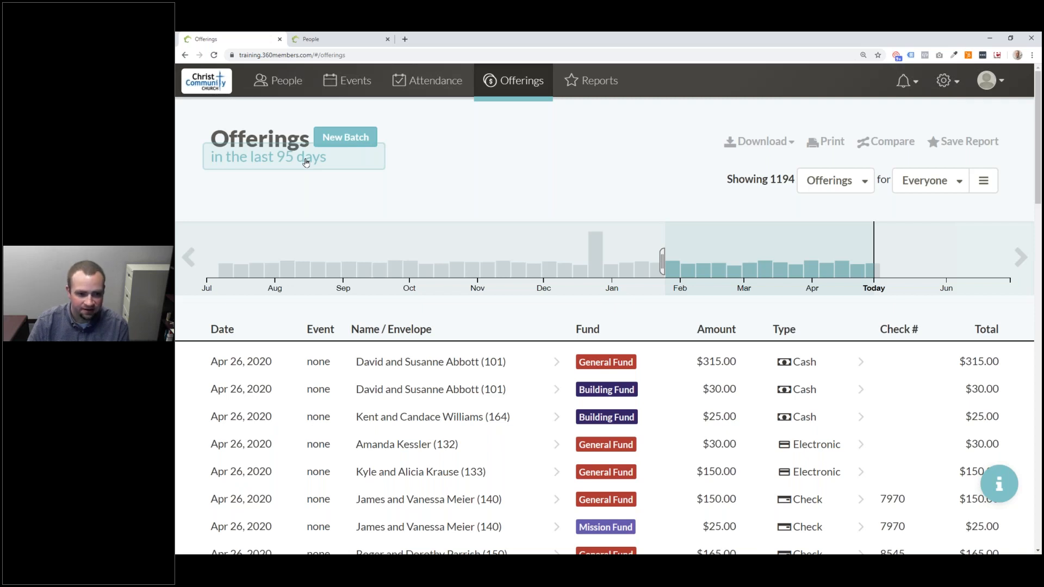
- Clear the chart range and drag from today back to early December to span the last 5 months
{"action": "left_click", "coordinate": [306, 163]}
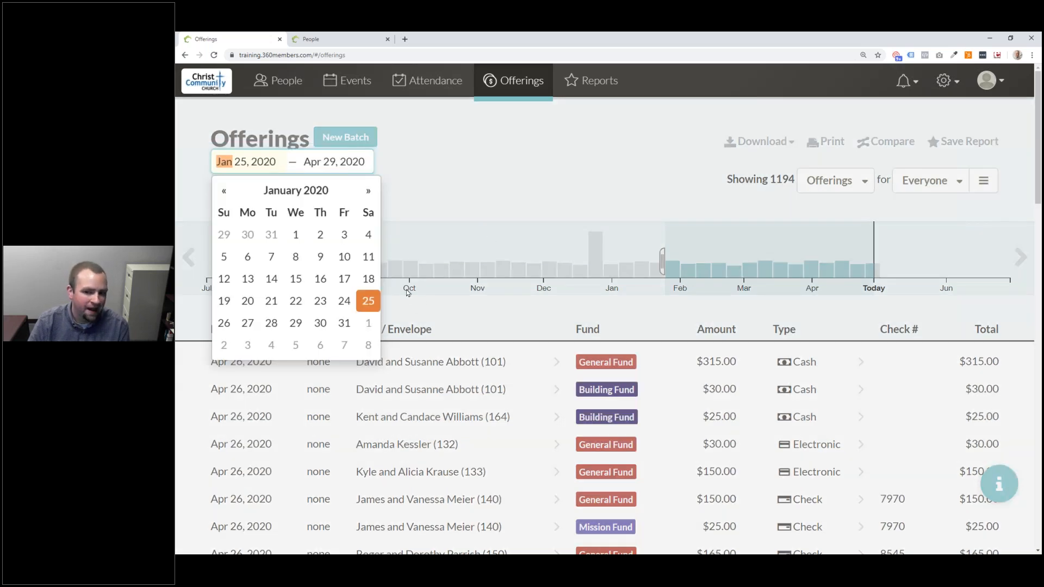
{"action": "left_click", "coordinate": [550, 191]}
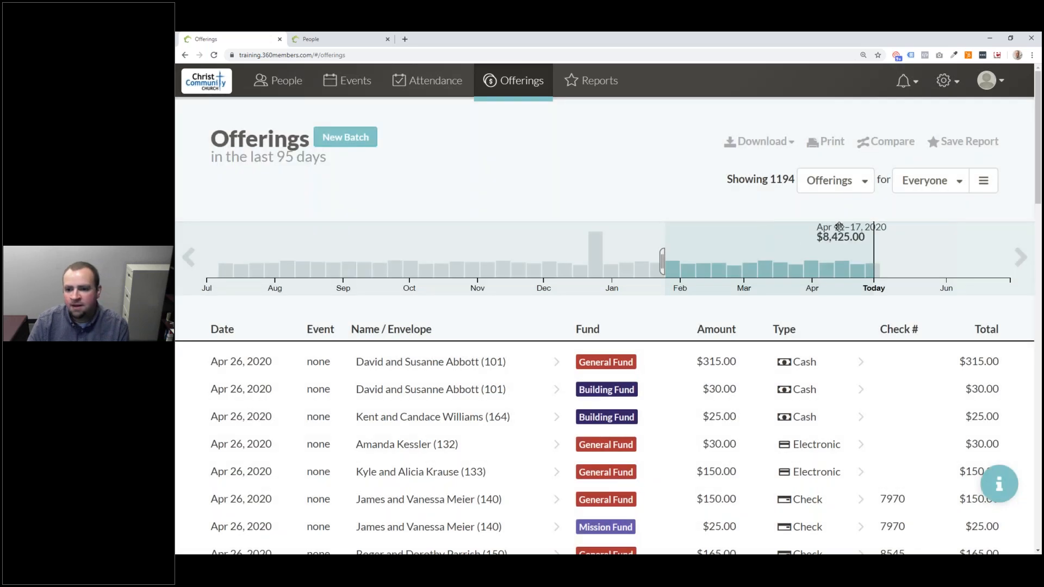
{"action": "left_click", "coordinate": [540, 261]}
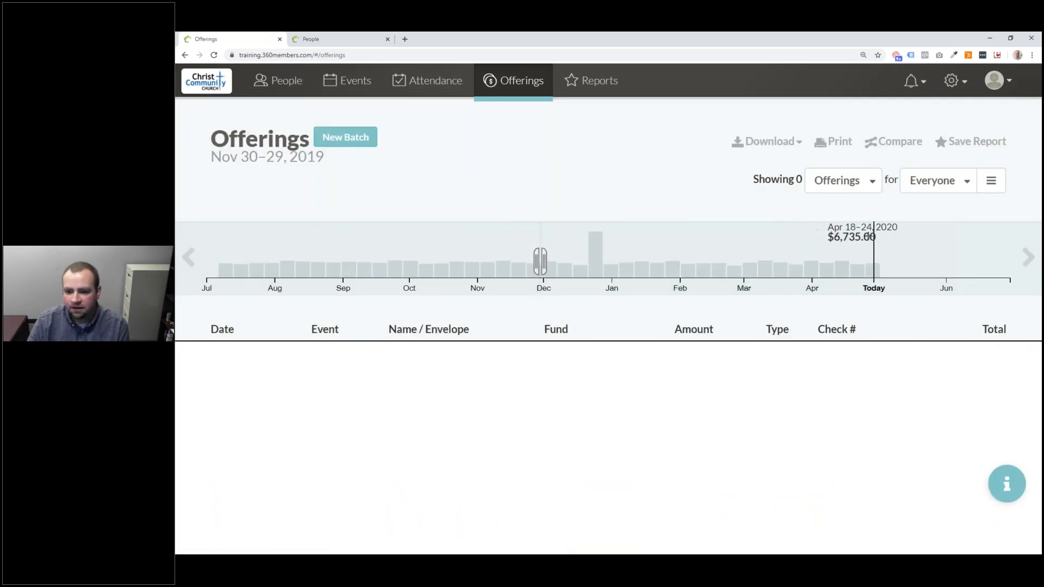
{"action": "left_click_drag", "start_coordinate": [874, 255], "coordinate": [538, 259]}
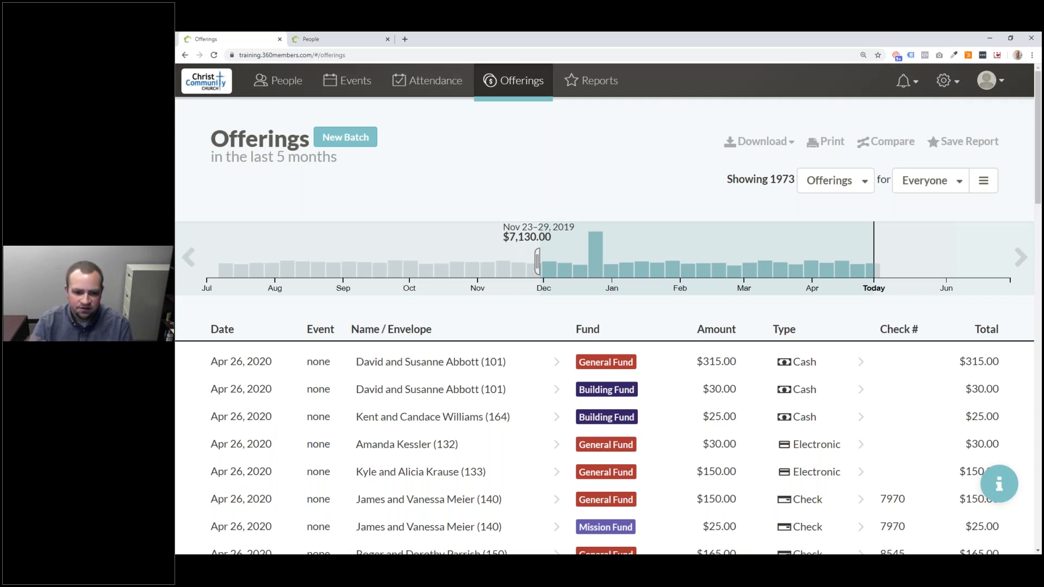
- Browse the offerings chart forward and back through neighbouring time periods
{"action": "left_click", "coordinate": [1021, 260]}
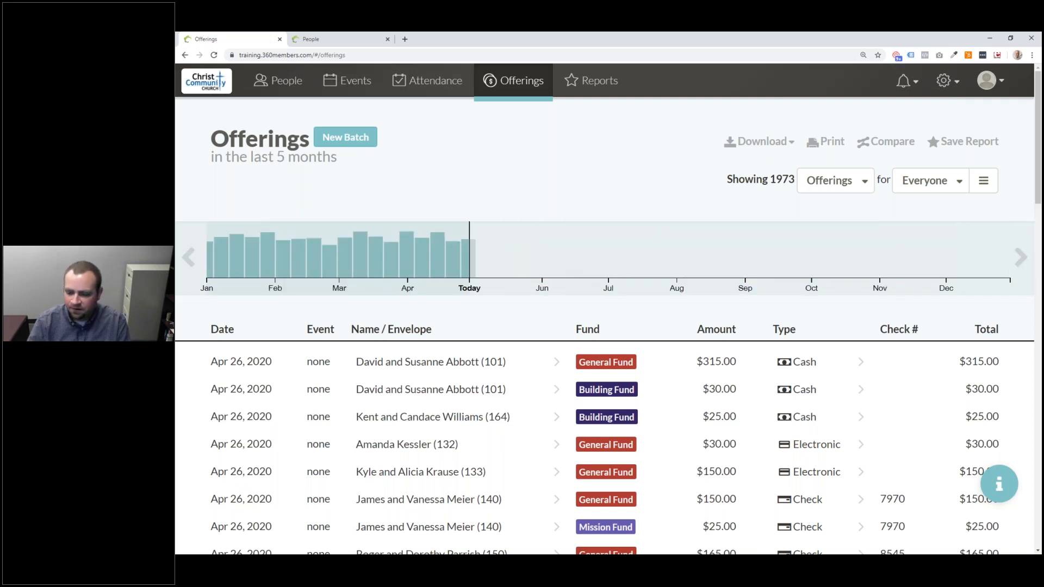
{"action": "left_click", "coordinate": [188, 259]}
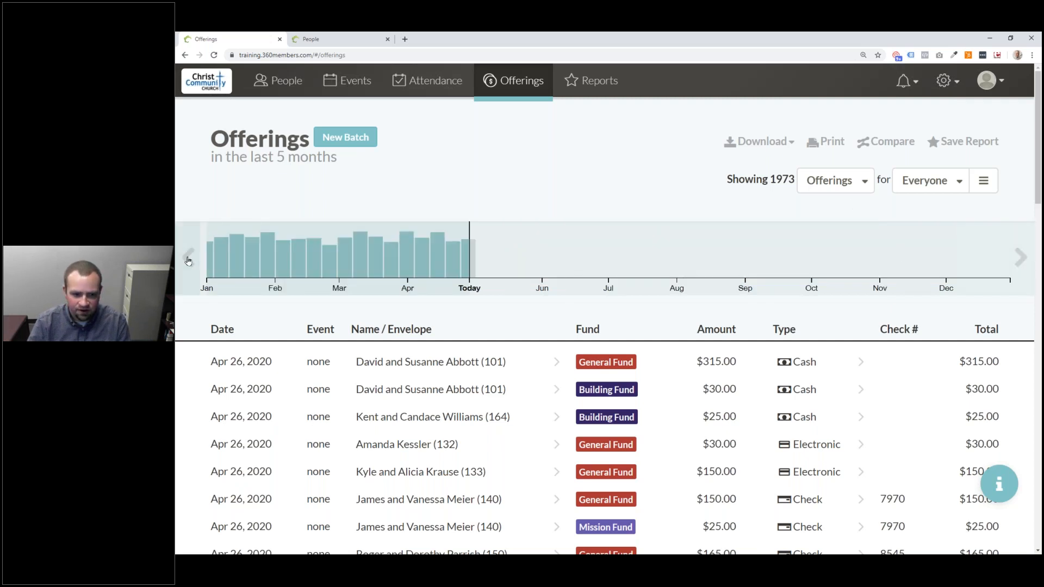
{"action": "left_click", "coordinate": [188, 261]}
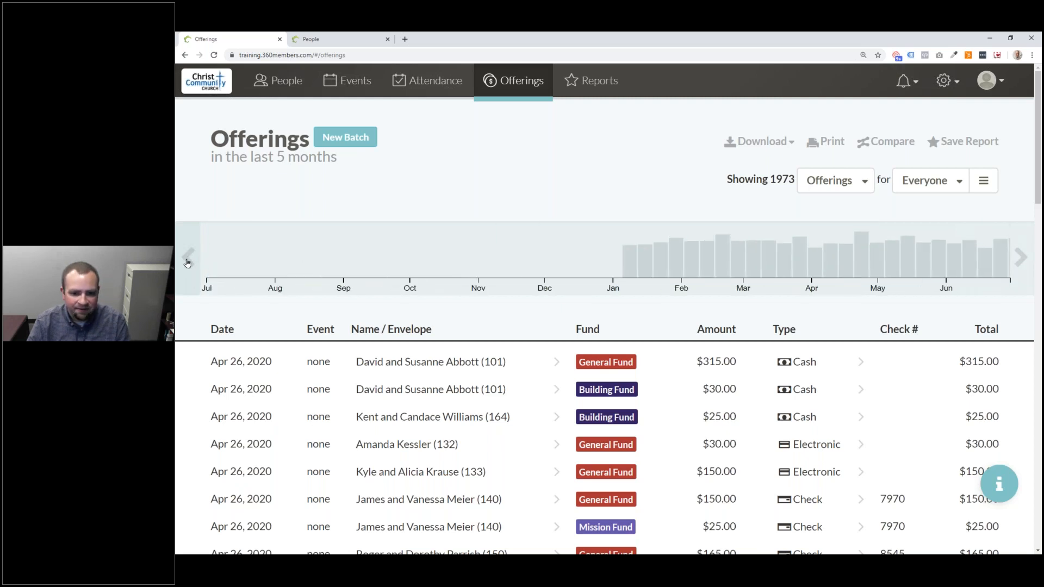
{"action": "left_click", "coordinate": [1021, 256]}
{"action": "left_click", "coordinate": [1023, 256]}
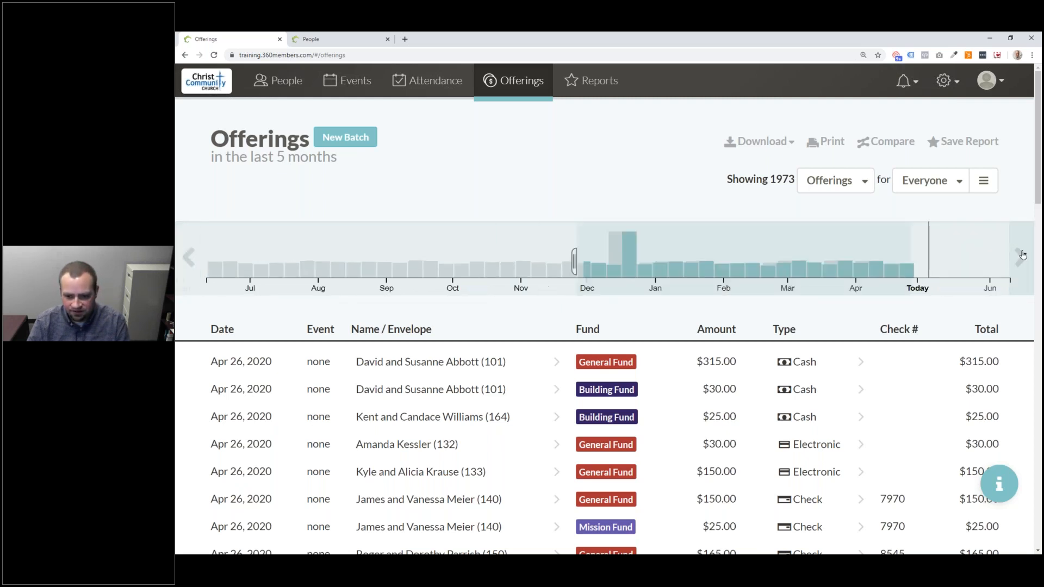
{"action": "left_click", "coordinate": [188, 266]}
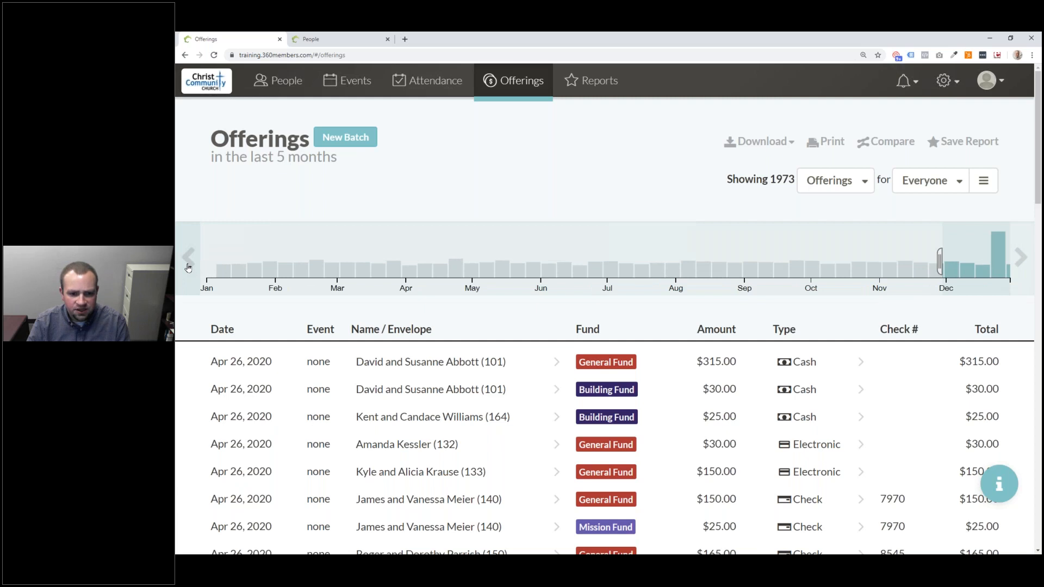
{"action": "left_click", "coordinate": [188, 266]}
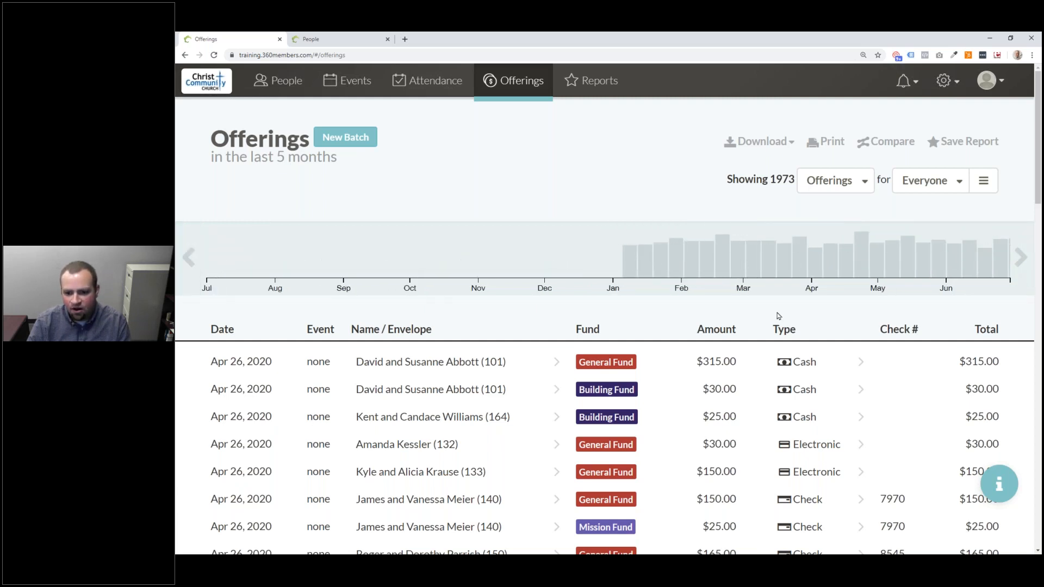
- Return the chart to the current period and narrow offerings to Oct 21, 2019
{"action": "left_click", "coordinate": [1026, 266]}
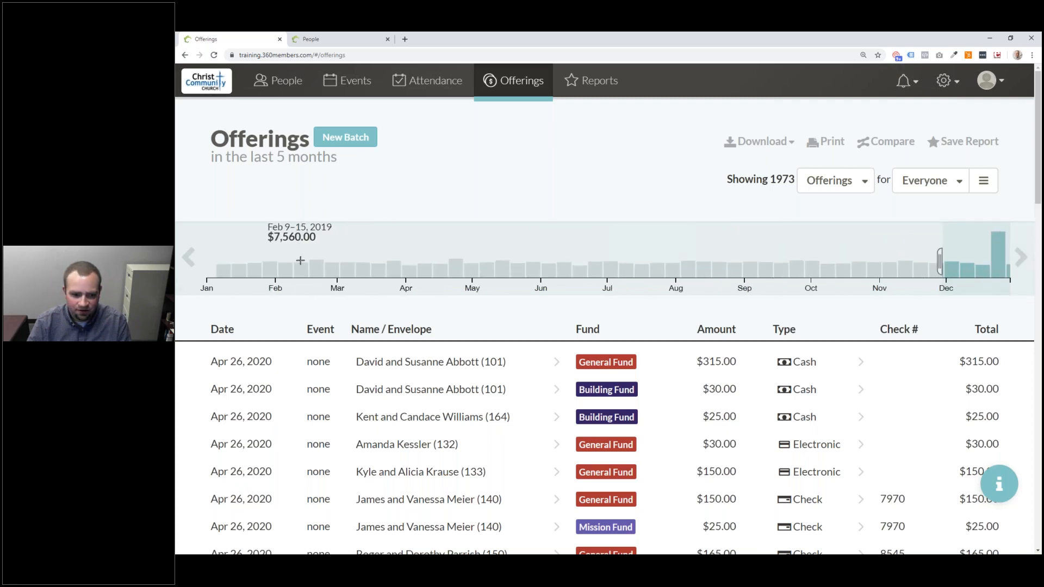
{"action": "left_click", "coordinate": [188, 257]}
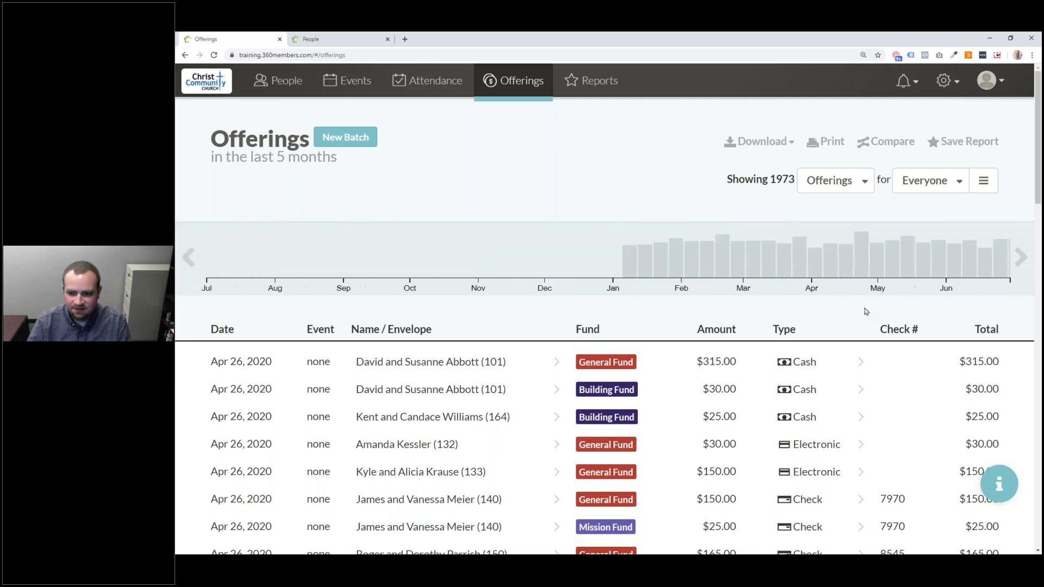
{"action": "left_click", "coordinate": [1020, 260]}
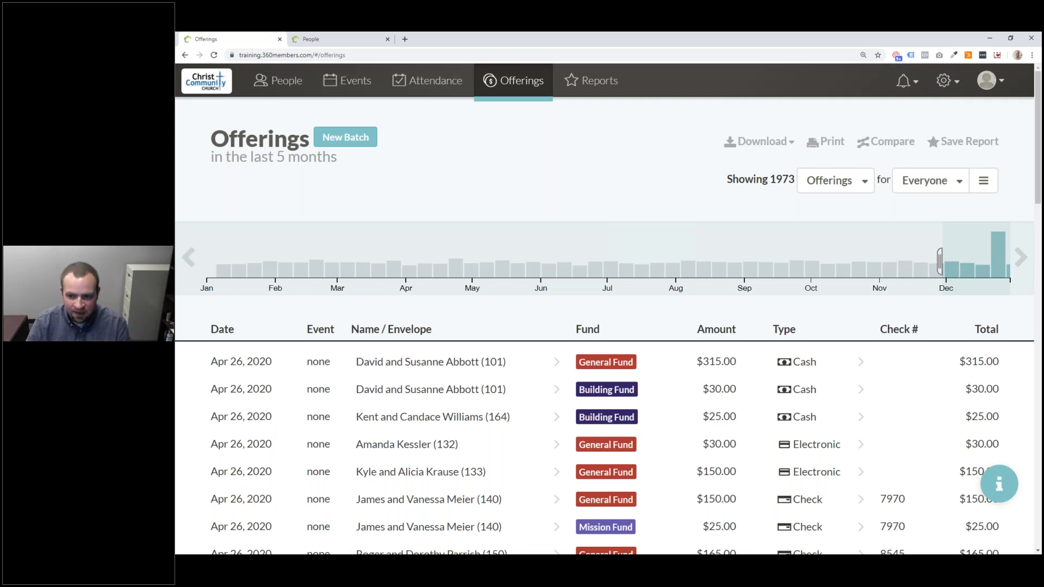
{"action": "left_click", "coordinate": [1021, 257]}
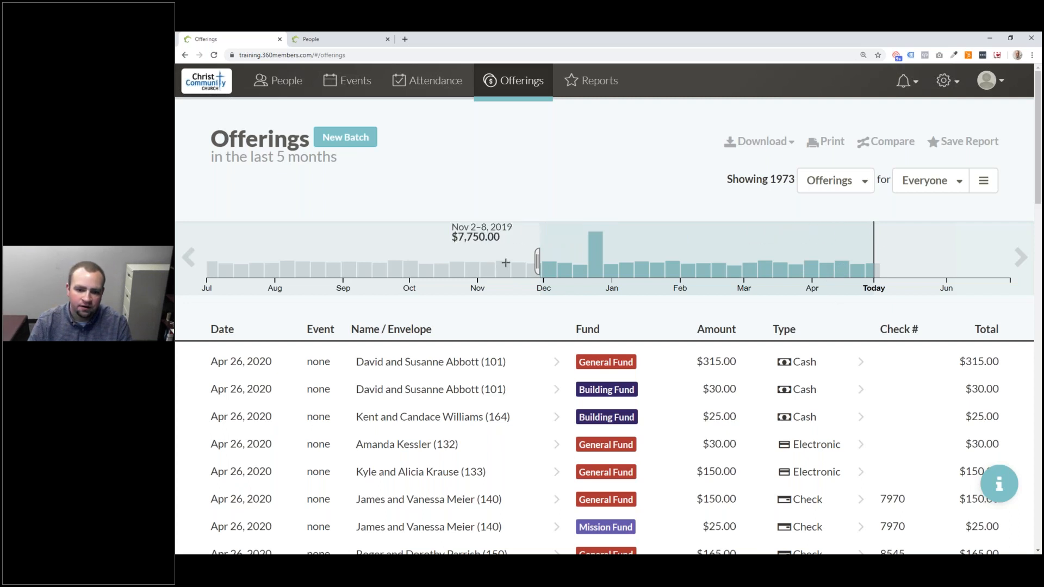
{"action": "left_click", "coordinate": [185, 259]}
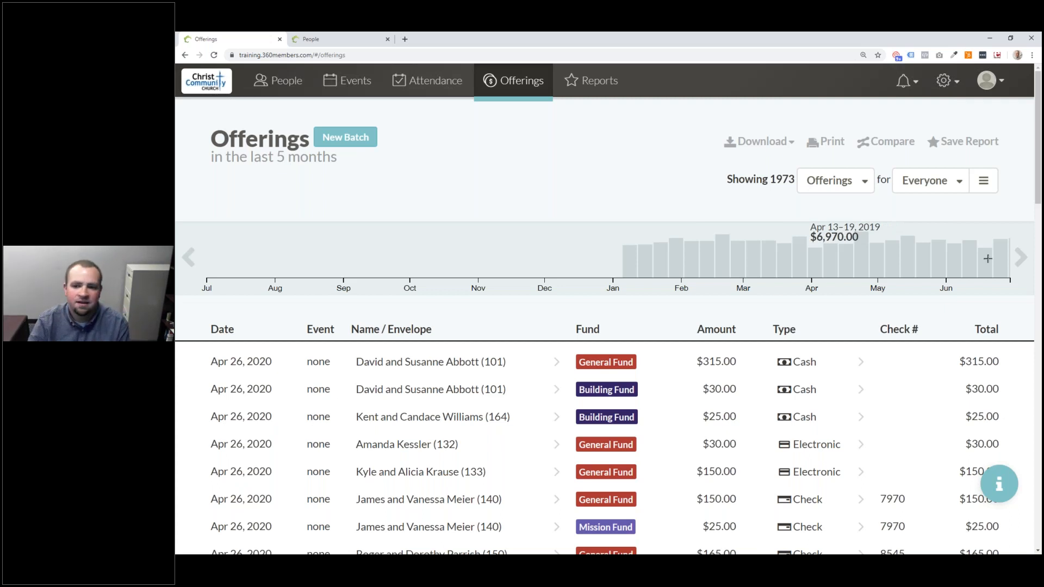
{"action": "left_click", "coordinate": [1020, 257]}
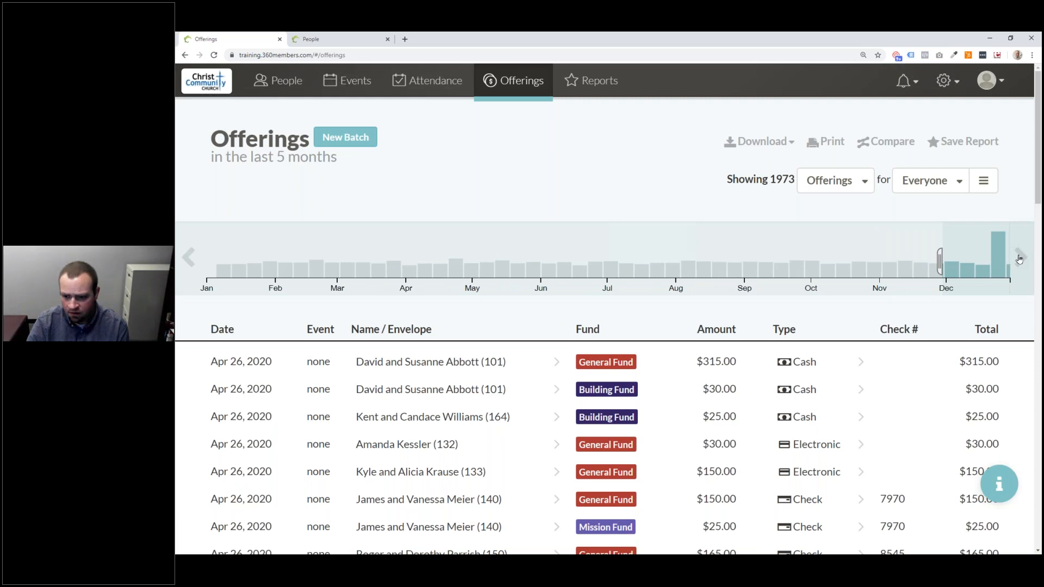
{"action": "left_click", "coordinate": [1020, 258]}
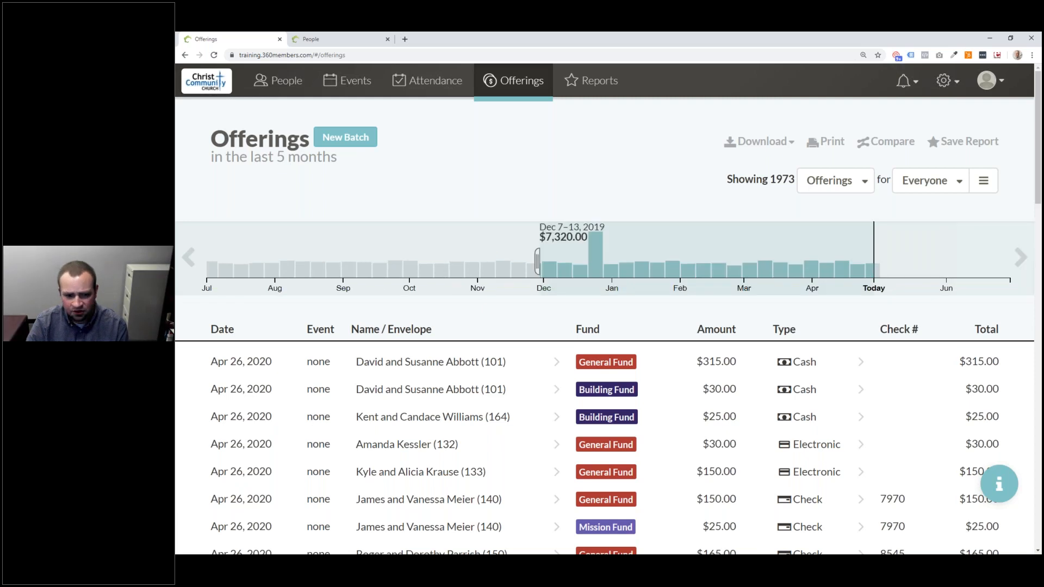
{"action": "left_click", "coordinate": [456, 270]}
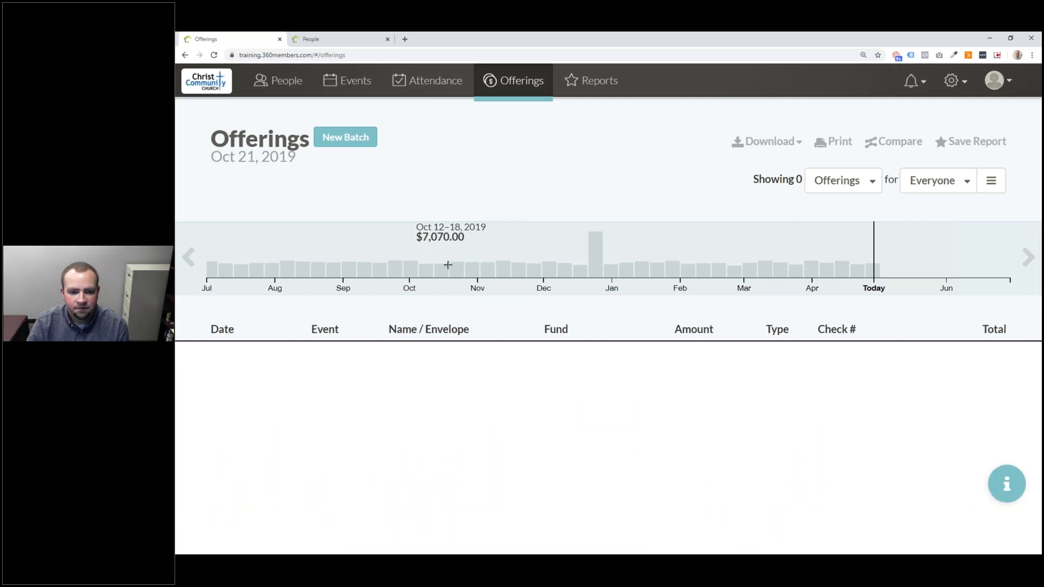
- Narrow offerings to the week of Dec 21–27, 2019 and show the CSV/Excel download choices
{"action": "left_click_drag", "start_coordinate": [449, 265], "coordinate": [480, 266]}
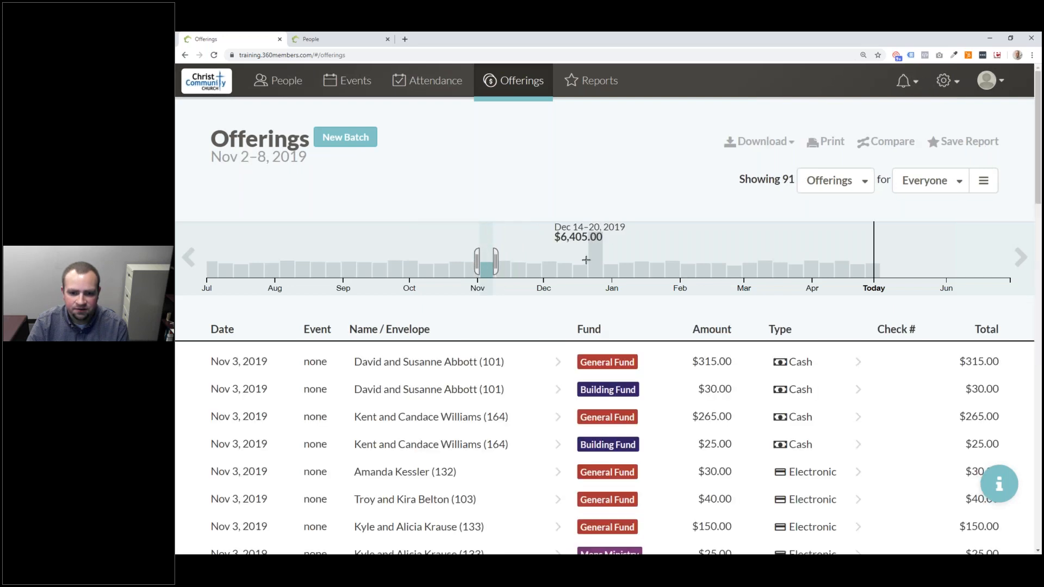
{"action": "left_click_drag", "start_coordinate": [591, 260], "coordinate": [598, 259]}
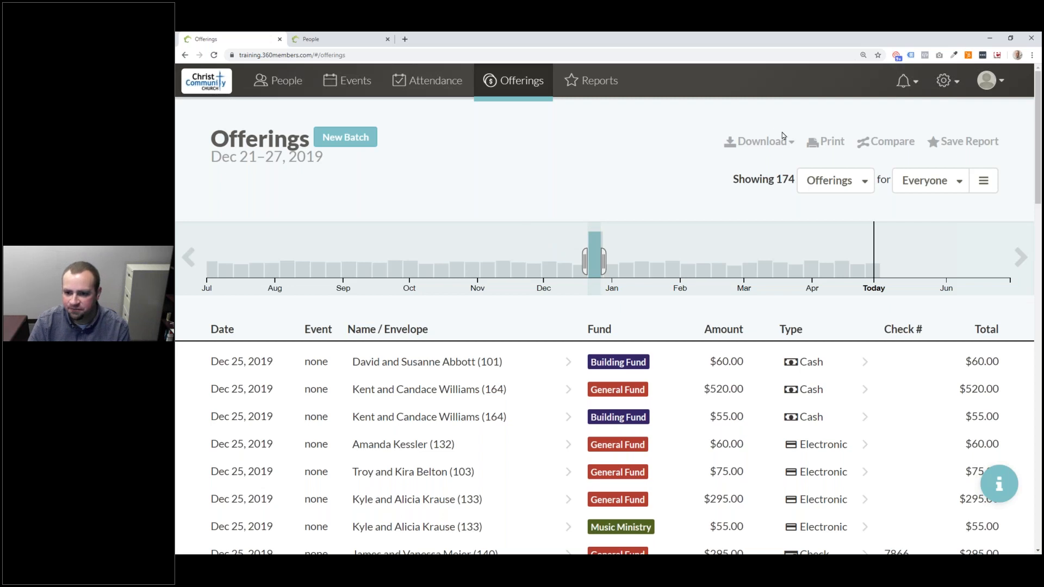
{"action": "left_click", "coordinate": [764, 142]}
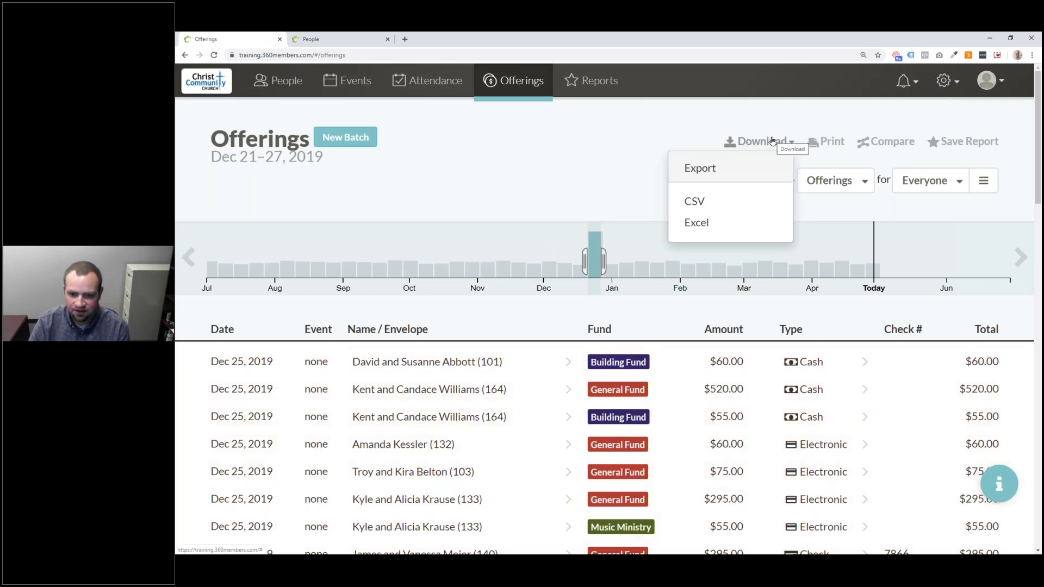
{"action": "left_click", "coordinate": [836, 118]}
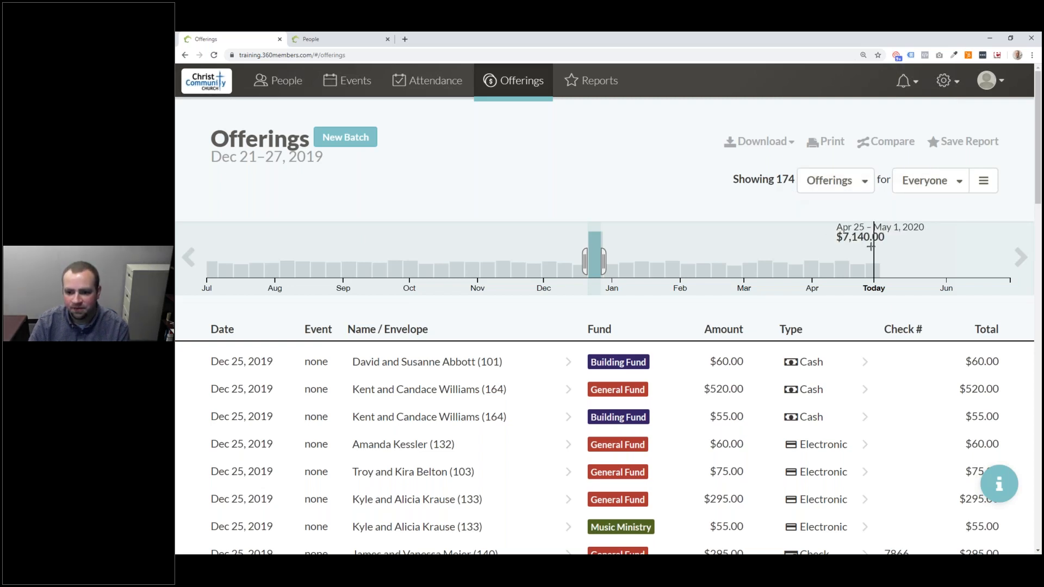
{"action": "left_click_drag", "start_coordinate": [860, 253], "coordinate": [734, 245]}
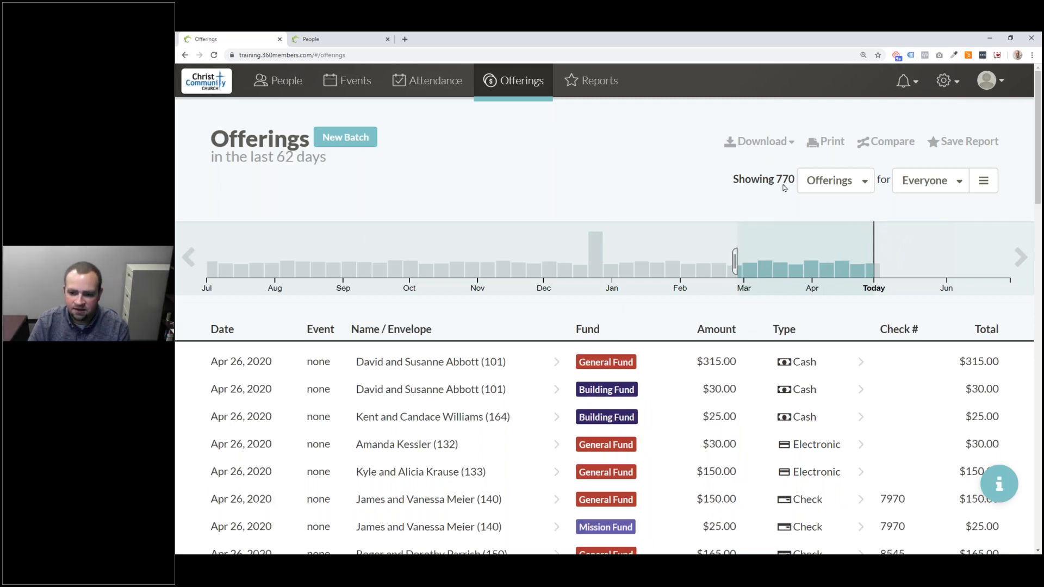
{"action": "scroll", "coordinate": [791, 351], "scroll_direction": "down", "scroll_amount": 13}
{"action": "scroll", "coordinate": [787, 340], "scroll_direction": "down", "scroll_amount": 12}
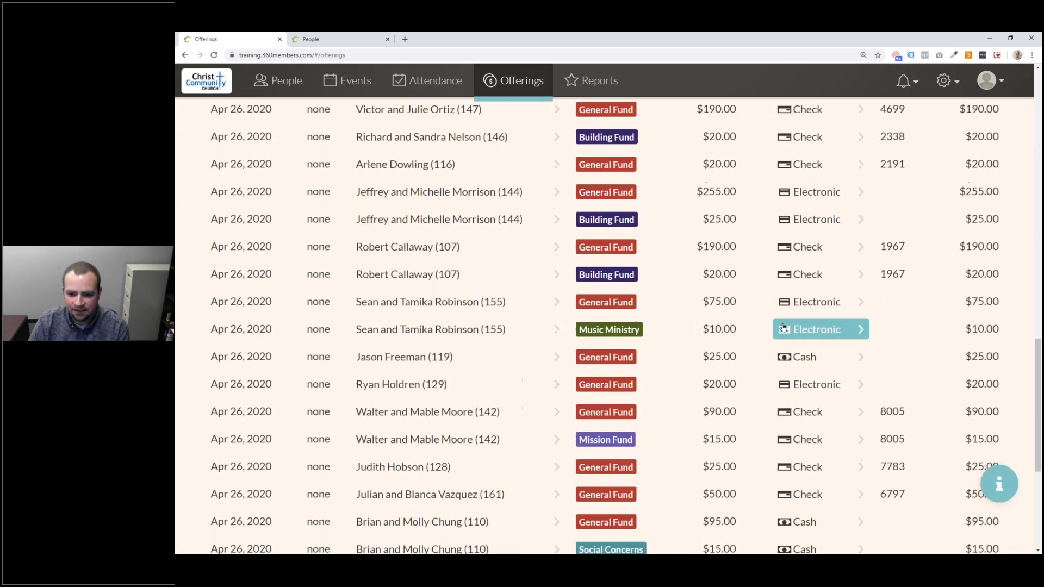
{"action": "scroll", "coordinate": [783, 326], "scroll_direction": "up", "scroll_amount": 20}
{"action": "scroll", "coordinate": [782, 309], "scroll_direction": "up", "scroll_amount": 4}
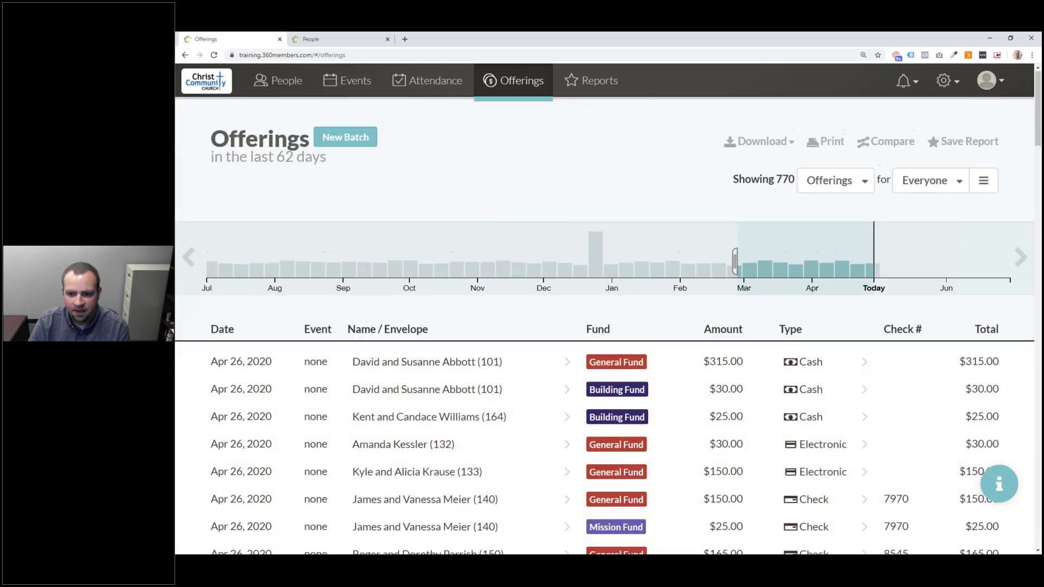
{"action": "left_click", "coordinate": [828, 190]}
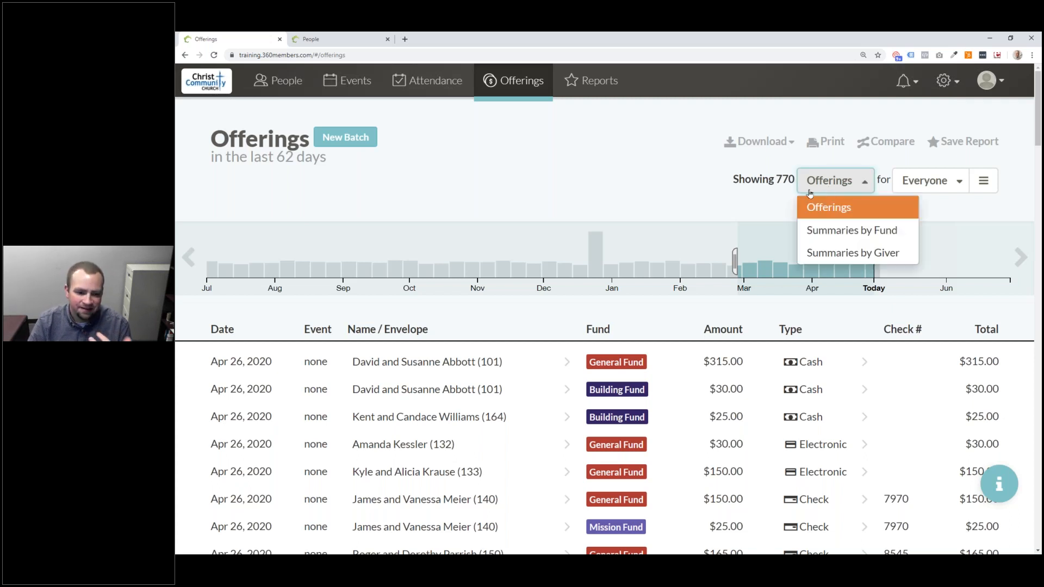
{"action": "scroll", "coordinate": [658, 422], "scroll_direction": "down", "scroll_amount": 7}
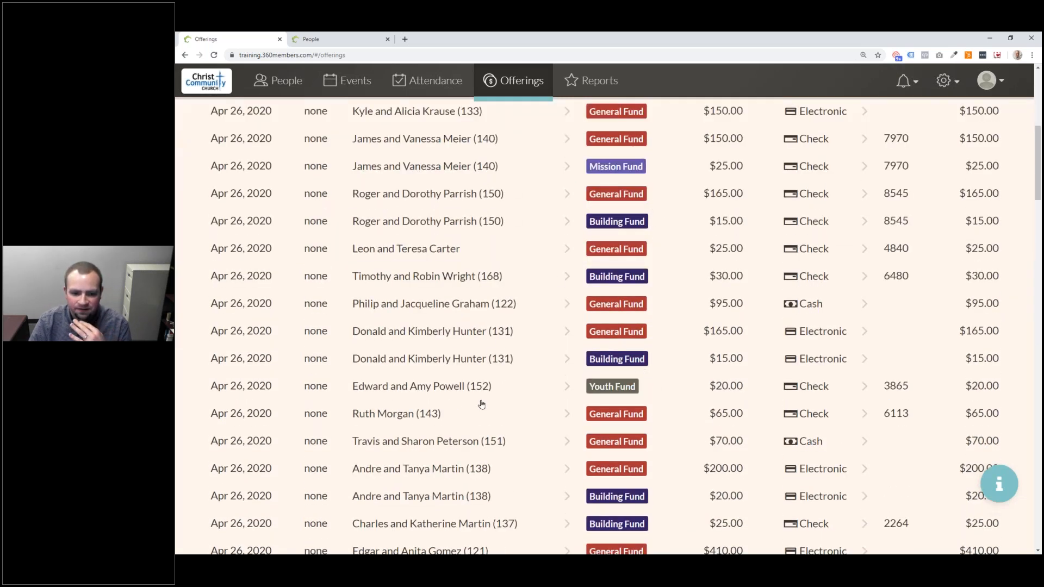
{"action": "left_click", "coordinate": [508, 361]}
{"action": "scroll", "coordinate": [589, 321], "scroll_direction": "up", "scroll_amount": 7}
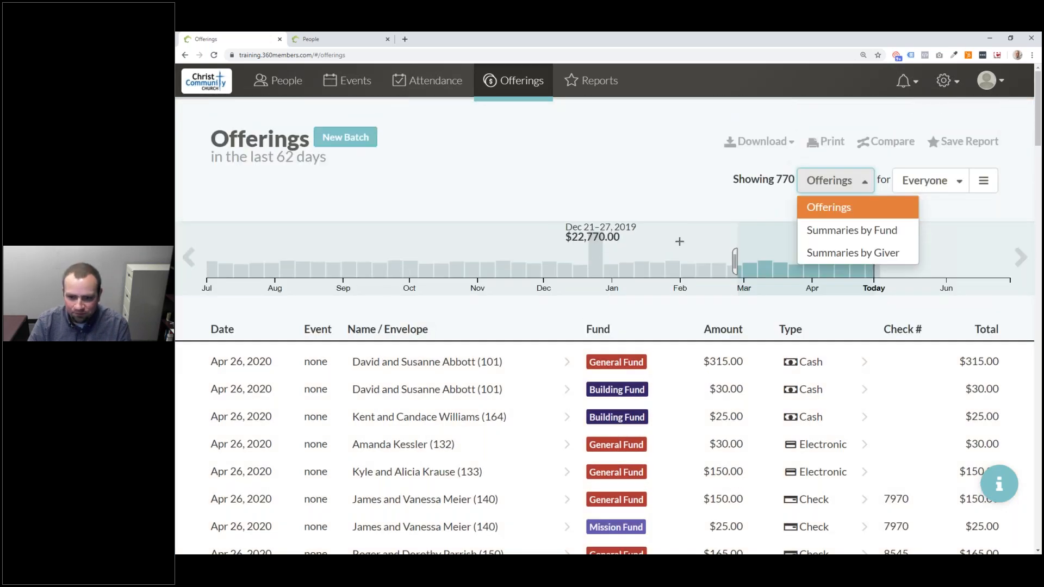
{"action": "left_click", "coordinate": [820, 231]}
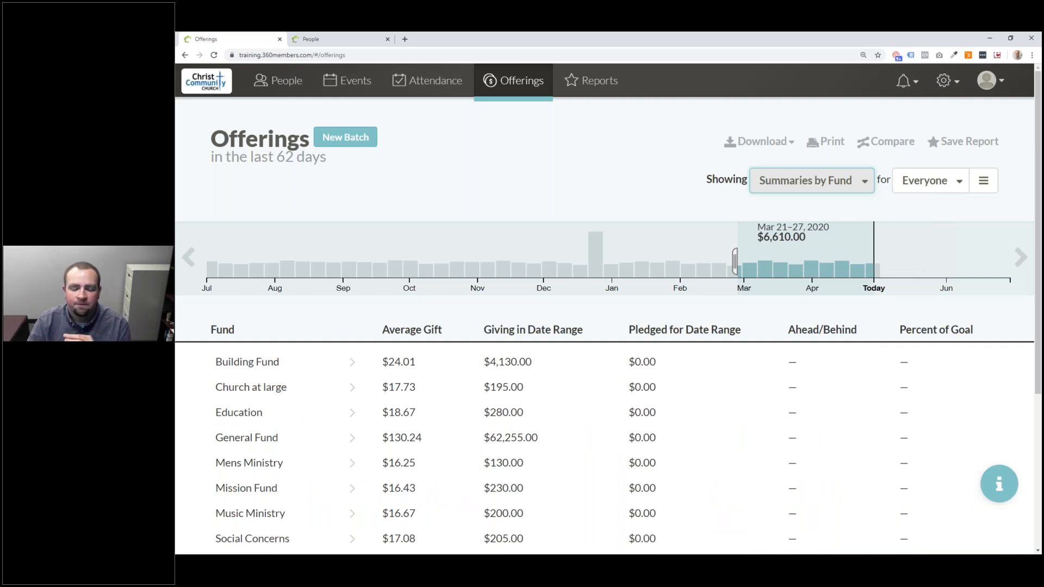
{"action": "scroll", "coordinate": [829, 258], "scroll_direction": "down", "scroll_amount": 3}
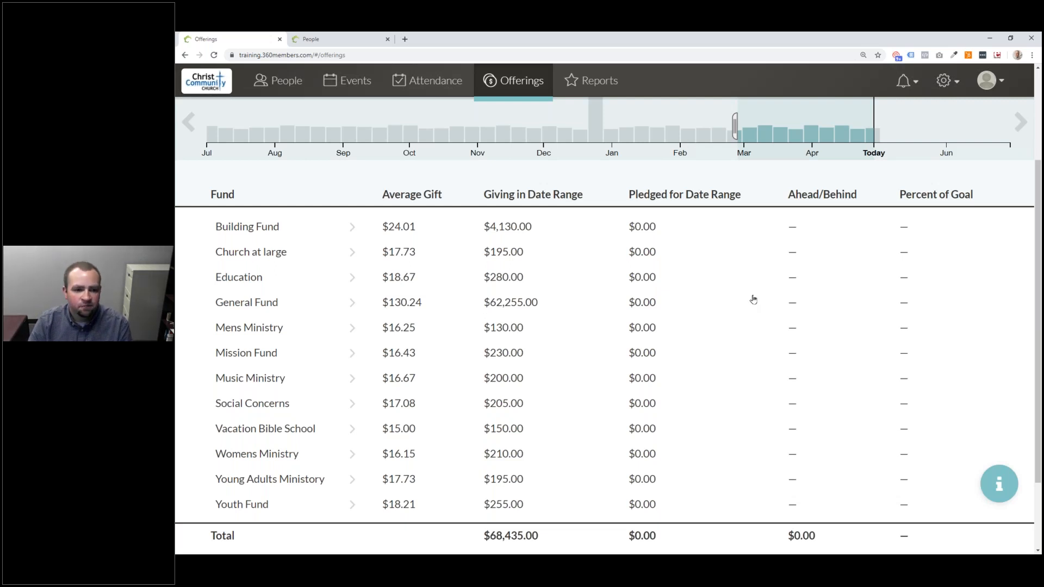
{"action": "scroll", "coordinate": [753, 299], "scroll_direction": "up", "scroll_amount": 3}
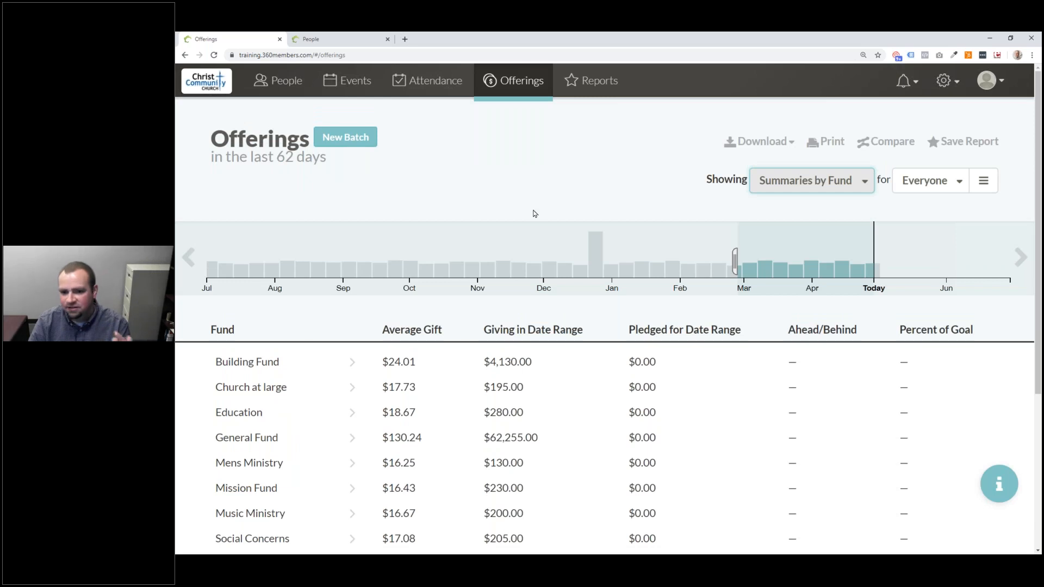
{"action": "left_click", "coordinate": [789, 188]}
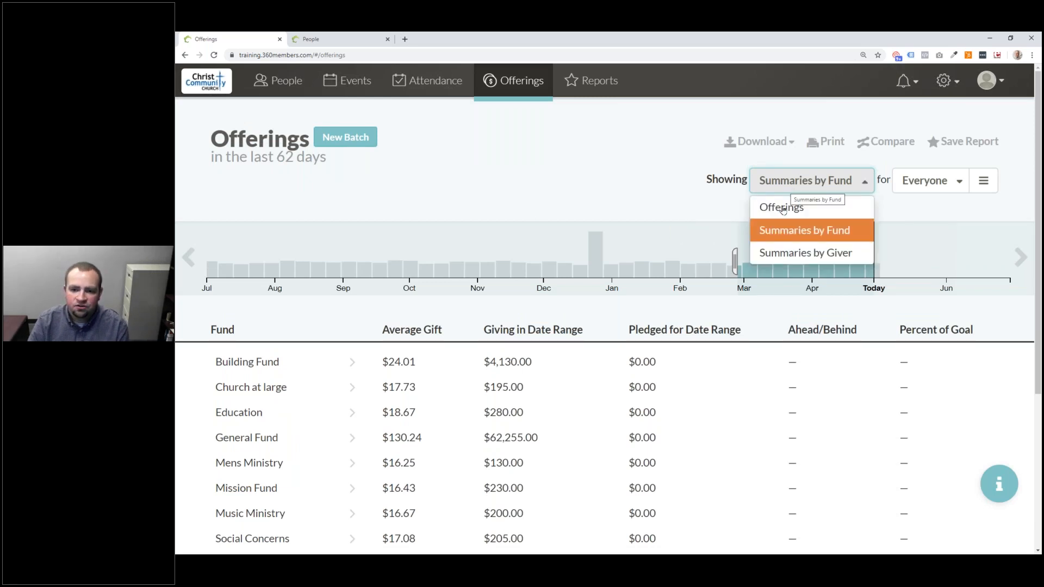
{"action": "left_click", "coordinate": [779, 255]}
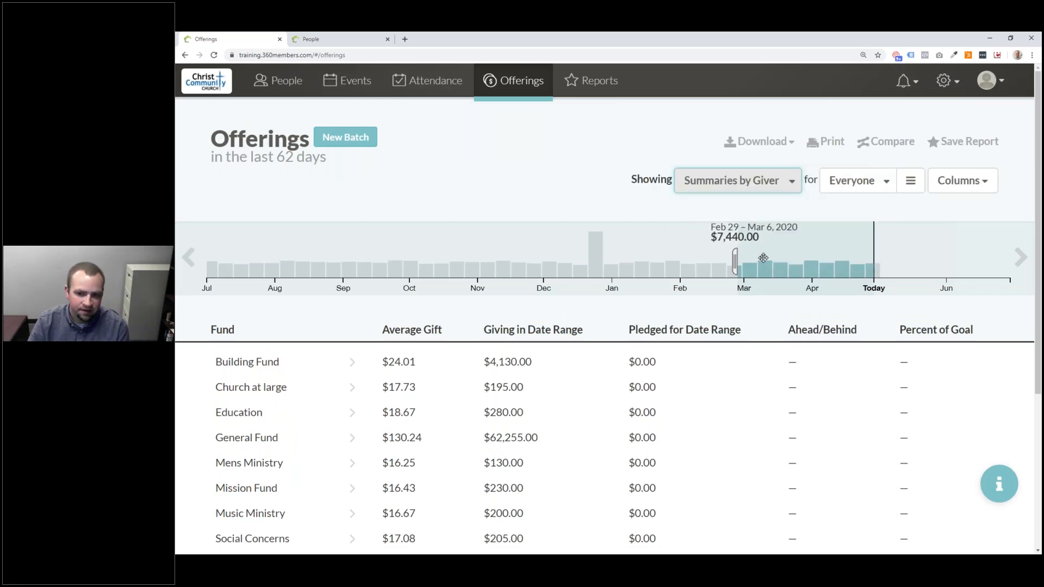
{"action": "scroll", "coordinate": [298, 361], "scroll_direction": "down", "scroll_amount": 6}
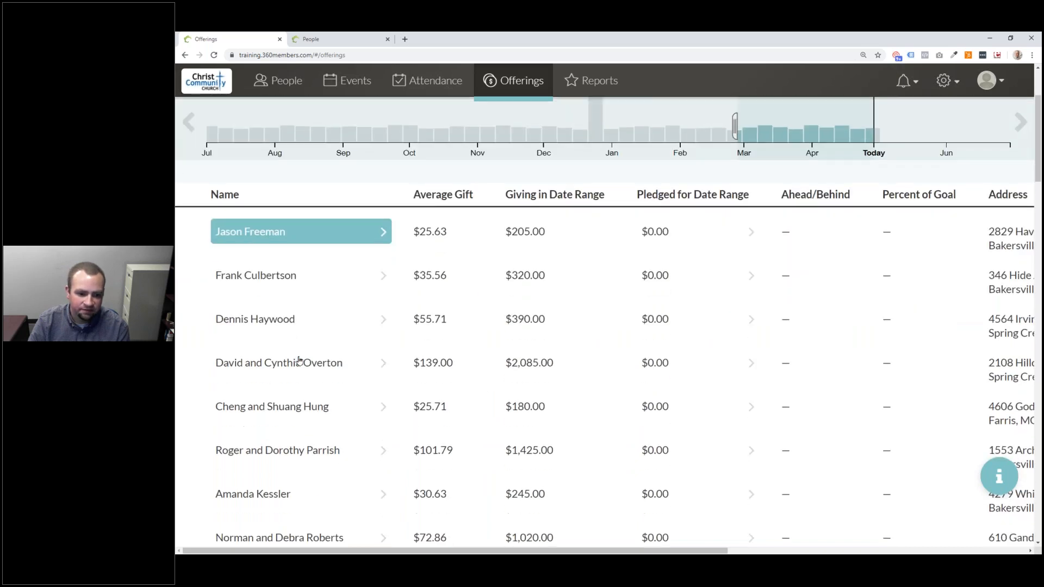
{"action": "scroll", "coordinate": [299, 360], "scroll_direction": "up", "scroll_amount": 5}
{"action": "scroll", "coordinate": [299, 360], "scroll_direction": "up", "scroll_amount": 1}
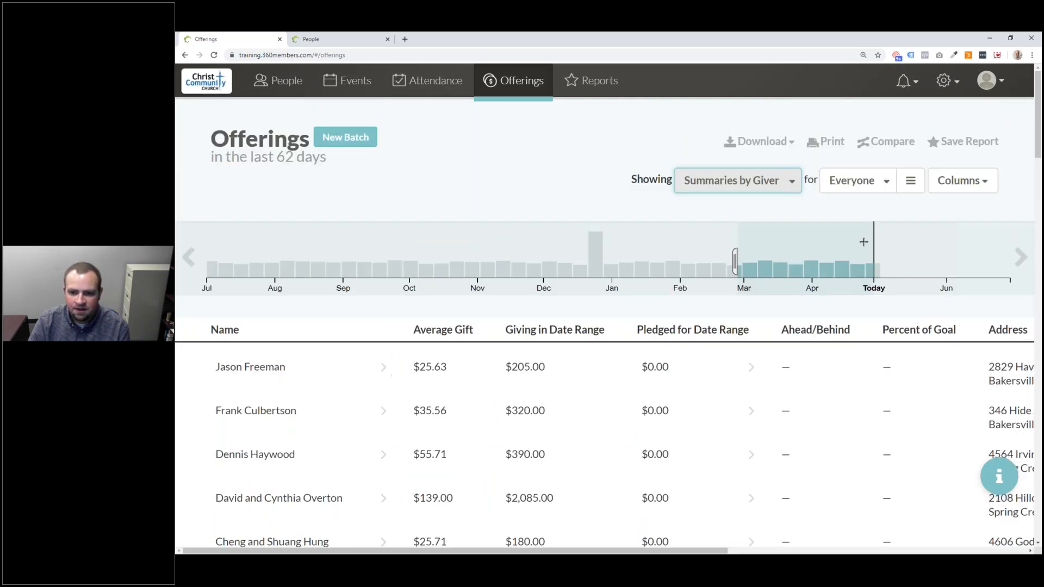
{"action": "left_click", "coordinate": [740, 181]}
{"action": "left_click", "coordinate": [723, 212]}
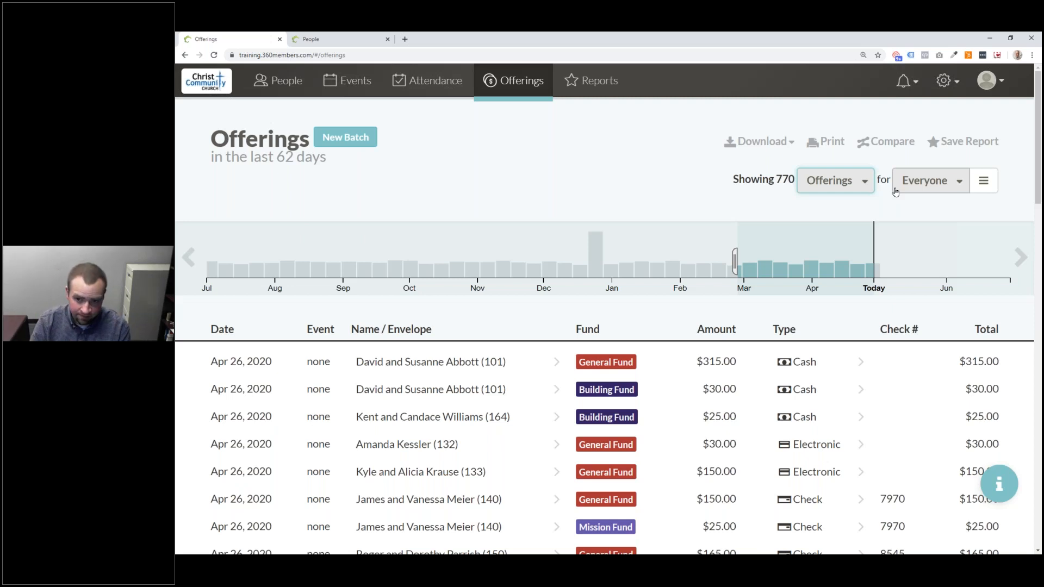
- Switch the audience filter from Everyone to Members and review the 770 listed offerings
{"action": "left_click", "coordinate": [954, 190]}
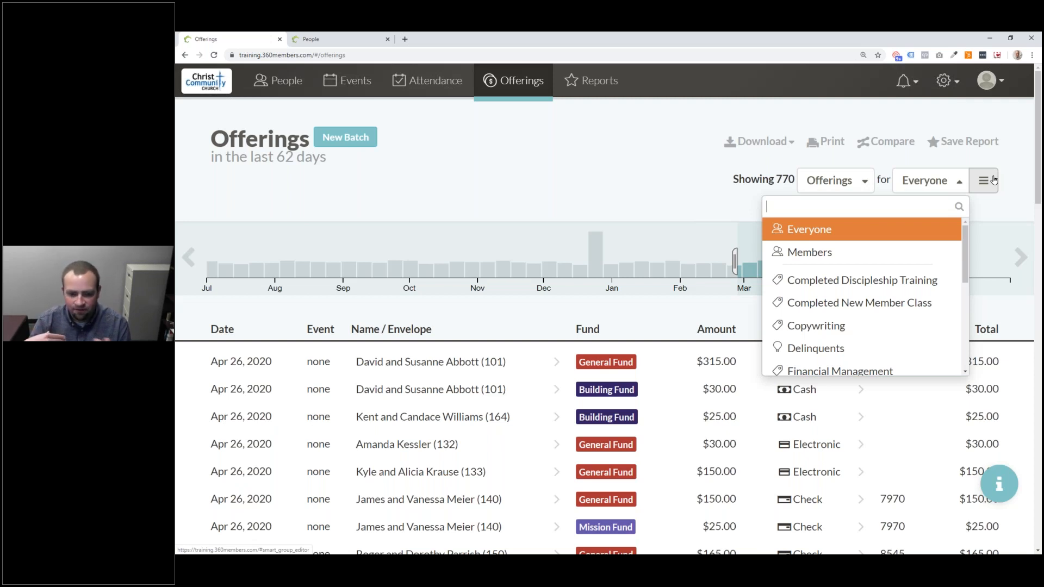
{"action": "left_click", "coordinate": [819, 253]}
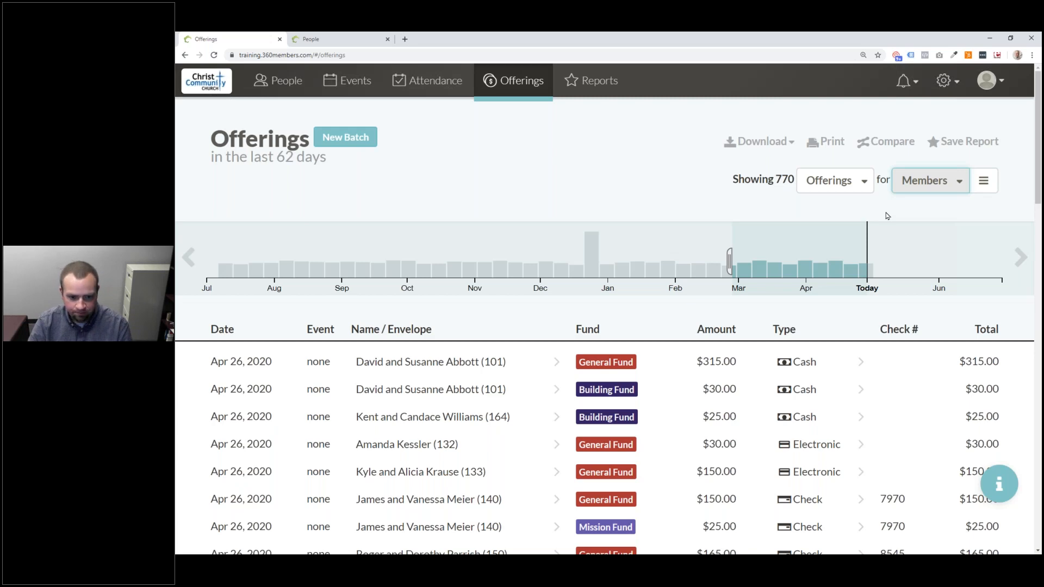
{"action": "scroll", "coordinate": [664, 373], "scroll_direction": "down", "scroll_amount": 4}
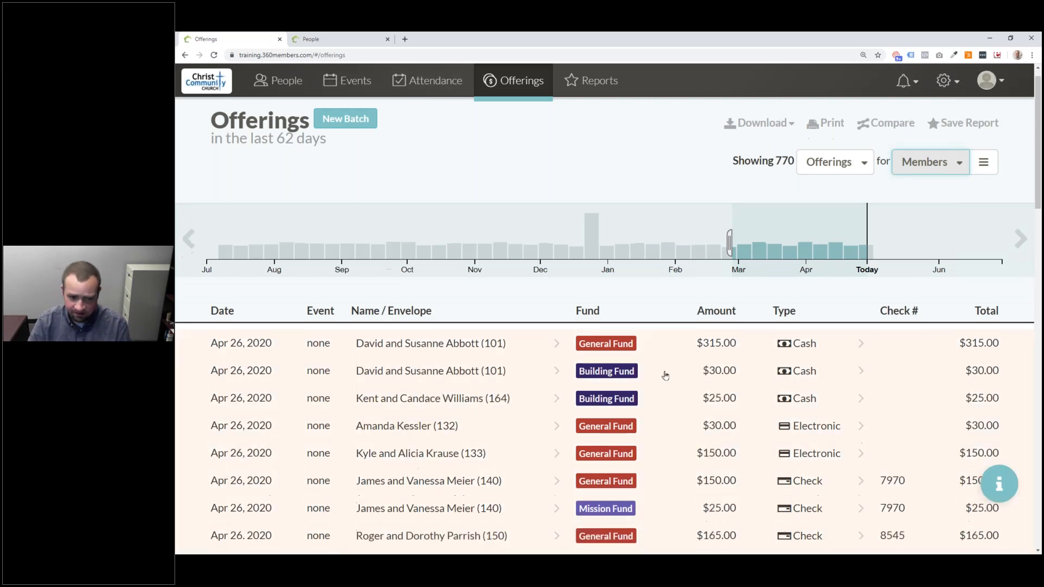
{"action": "scroll", "coordinate": [675, 372], "scroll_direction": "up", "scroll_amount": 2}
{"action": "scroll", "coordinate": [676, 371], "scroll_direction": "up", "scroll_amount": 2}
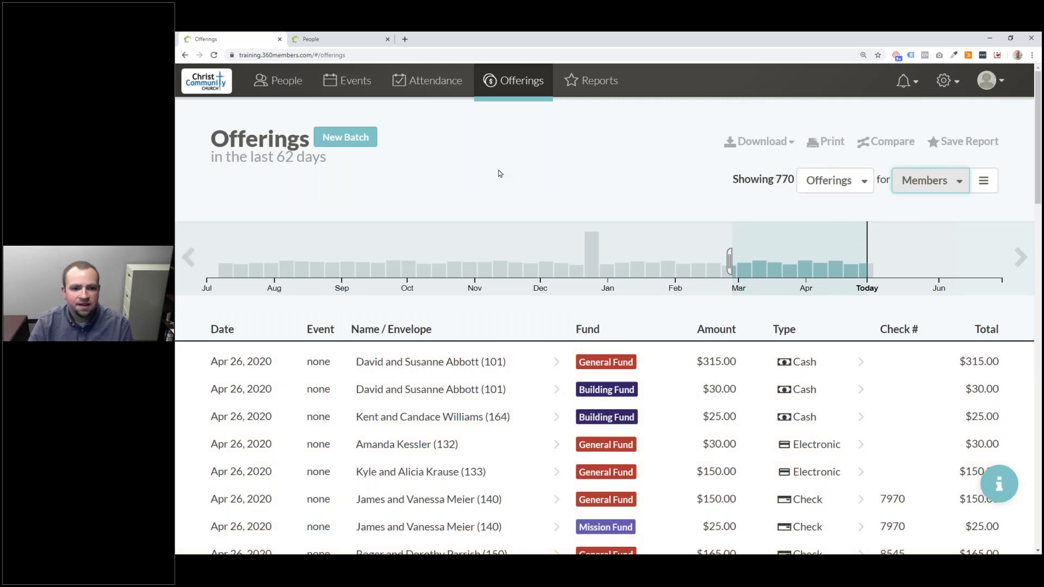
{"action": "scroll", "coordinate": [538, 200], "scroll_direction": "down", "scroll_amount": 1}
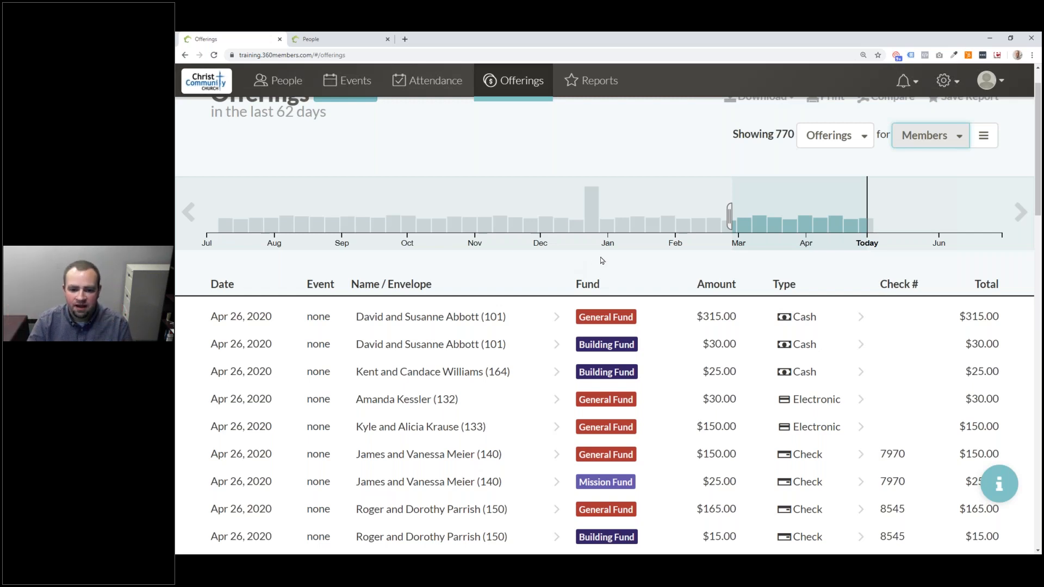
{"action": "scroll", "coordinate": [600, 261], "scroll_direction": "up", "scroll_amount": 1}
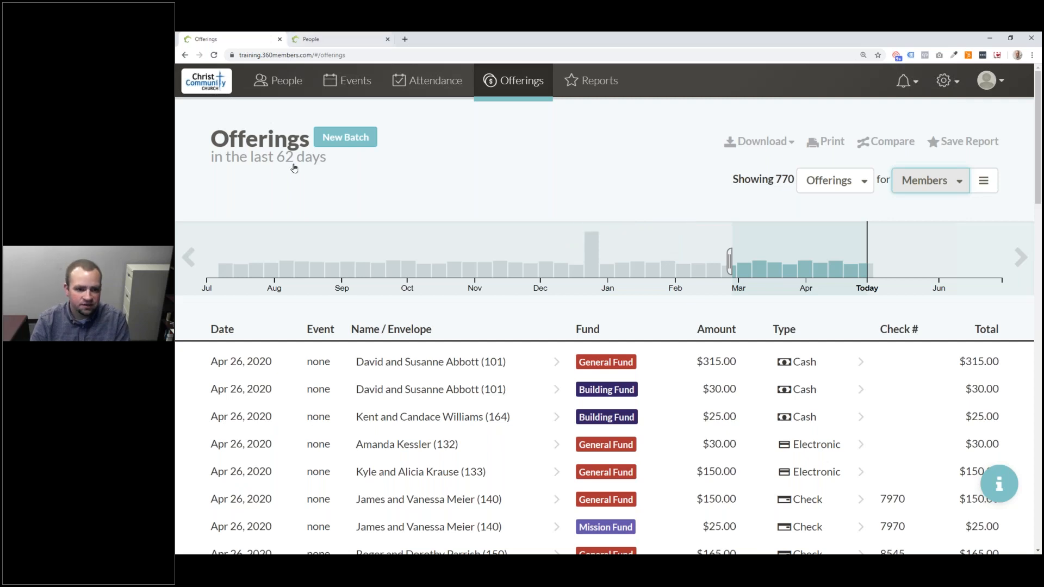
- Add a new offering batch dated Apr 26, 2020
{"action": "left_click", "coordinate": [342, 139]}
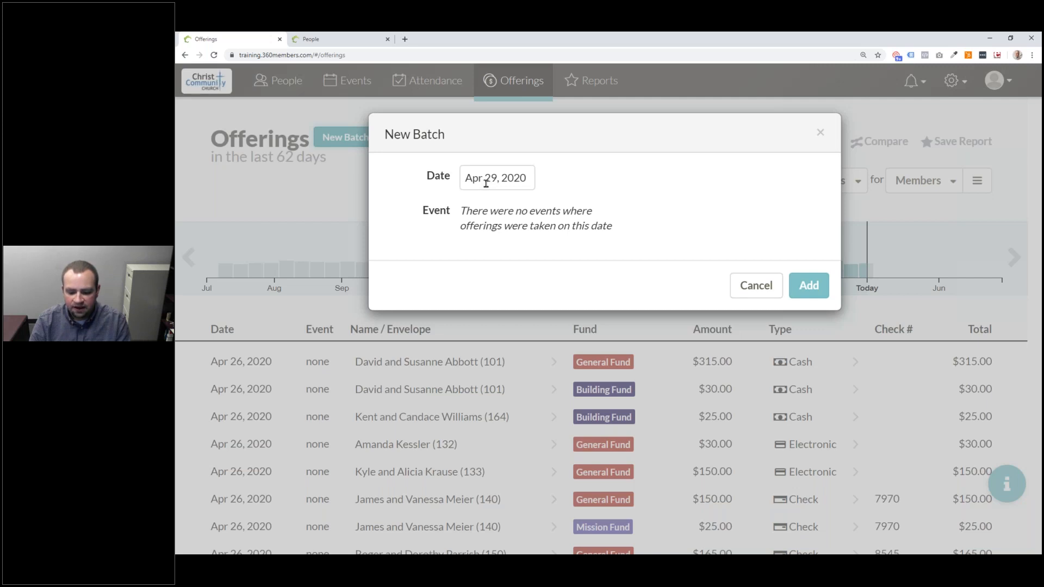
{"action": "left_click", "coordinate": [511, 183]}
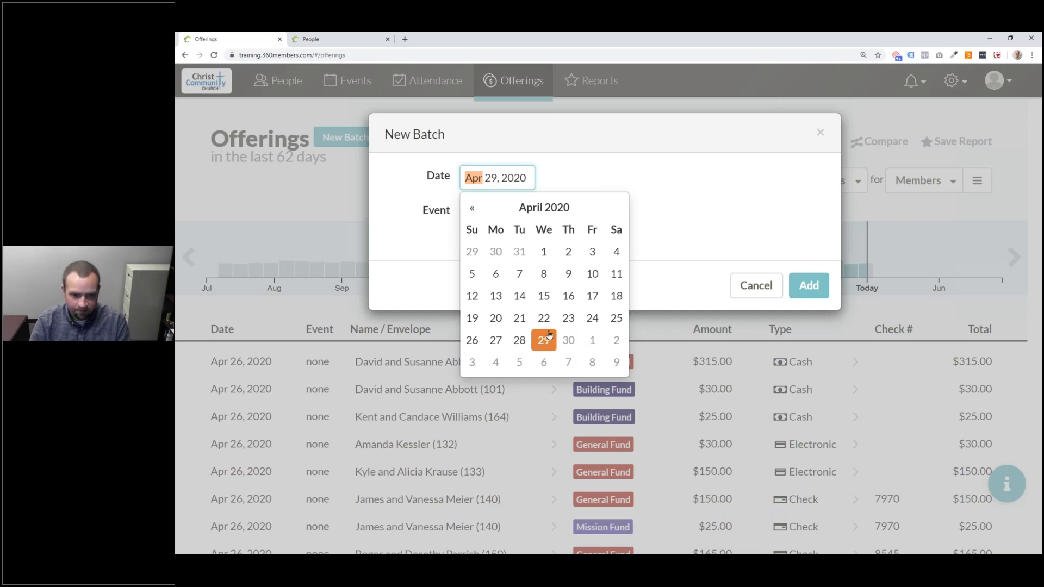
{"action": "left_click", "coordinate": [472, 341]}
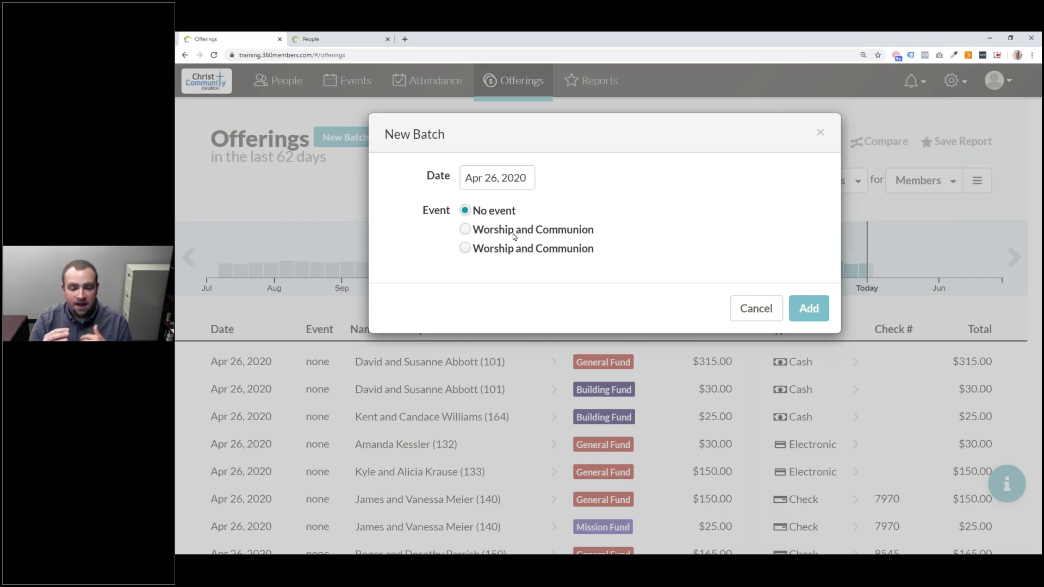
{"action": "left_click", "coordinate": [810, 309]}
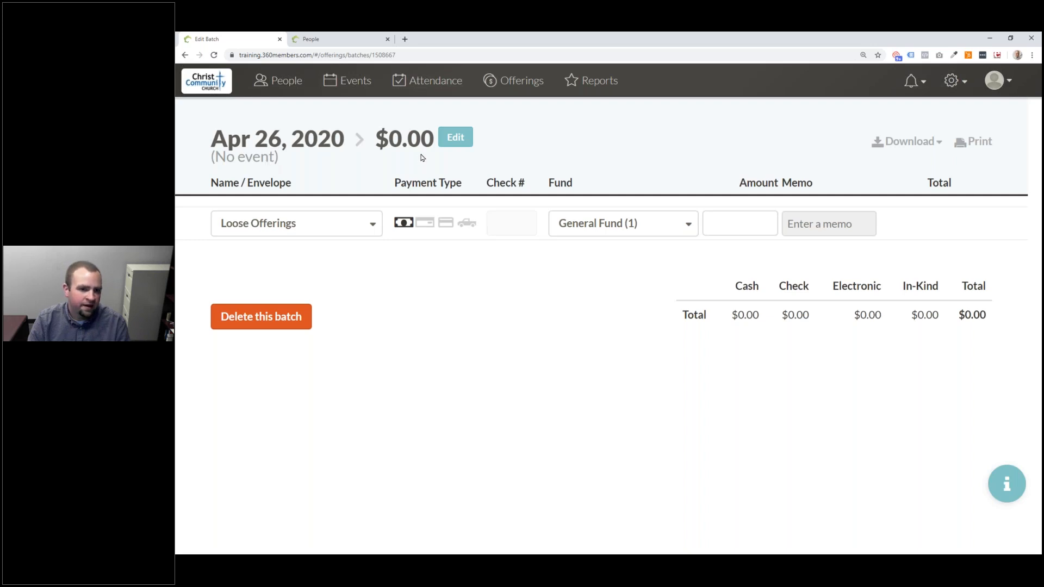
- Assign the new batch to the Worship and Communion event and save
{"action": "left_click", "coordinate": [447, 145]}
{"action": "left_click", "coordinate": [506, 231]}
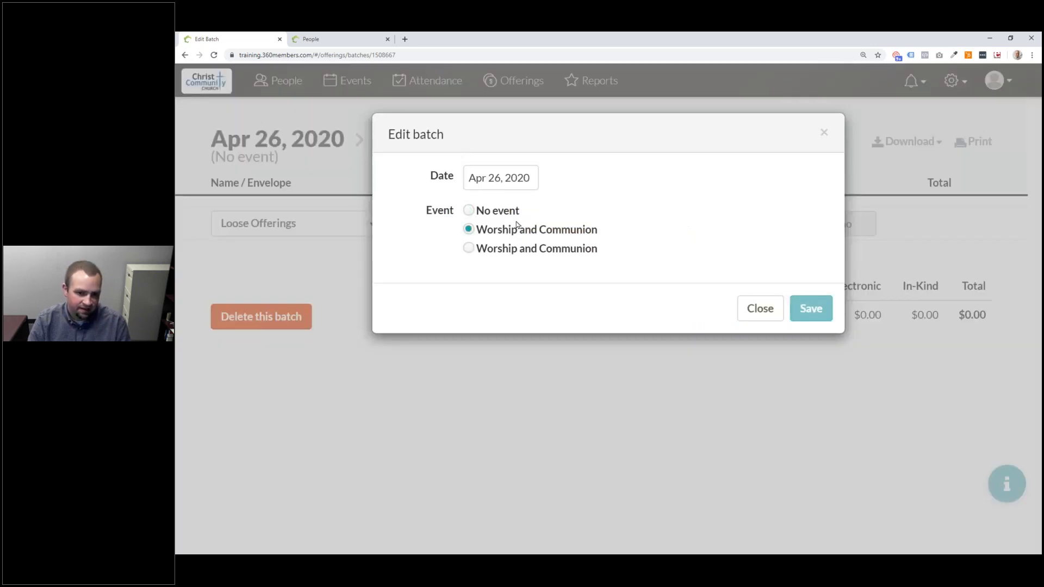
{"action": "left_click", "coordinate": [811, 308]}
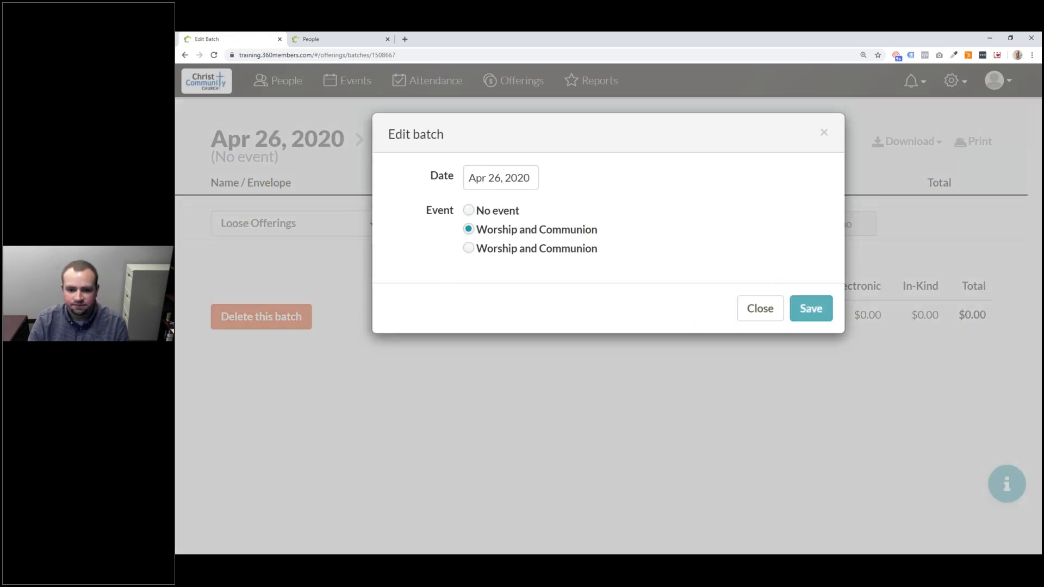
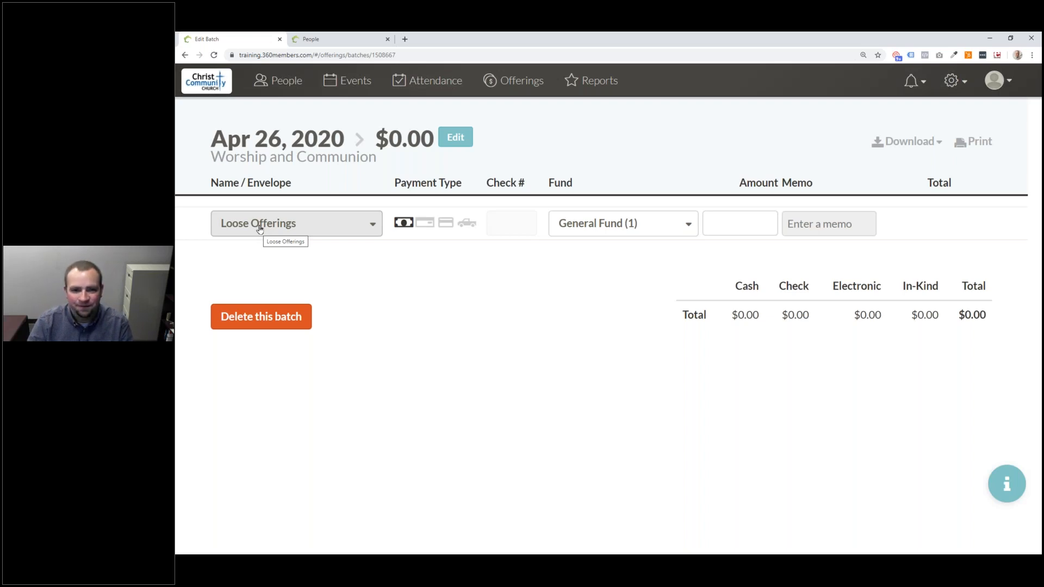
- Search the Name/Envelope giver list for a family surname, narrowing it to four matches
{"action": "left_click", "coordinate": [260, 229]}
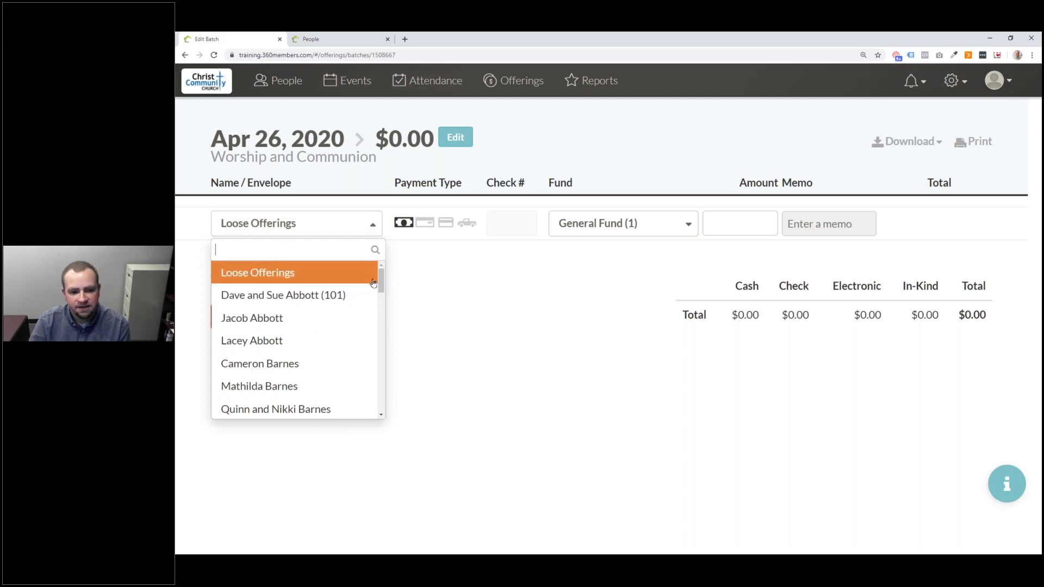
{"action": "left_click_drag", "start_coordinate": [383, 279], "coordinate": [352, 349]}
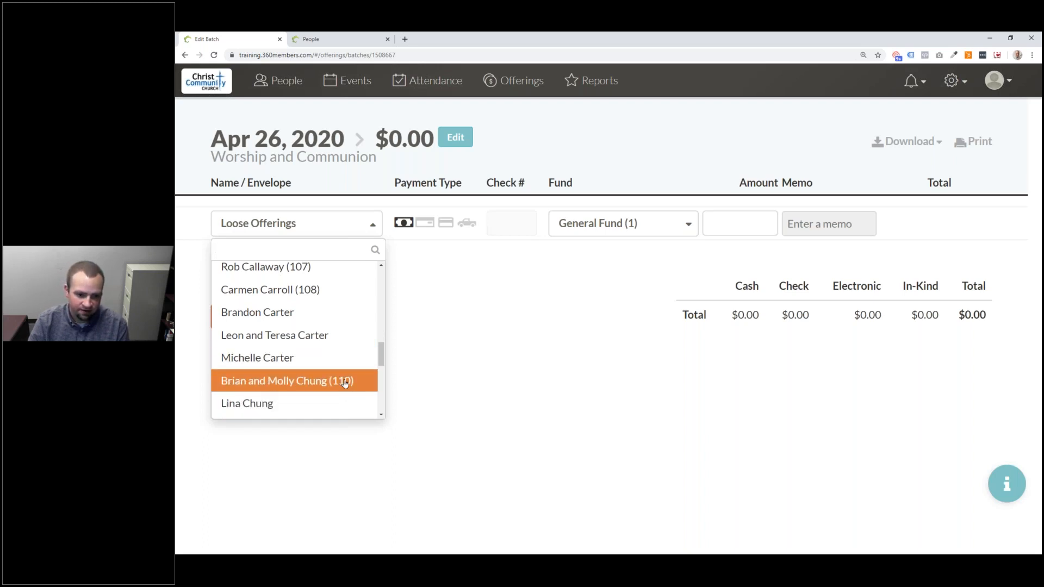
{"action": "left_click_drag", "start_coordinate": [381, 356], "coordinate": [303, 247]}
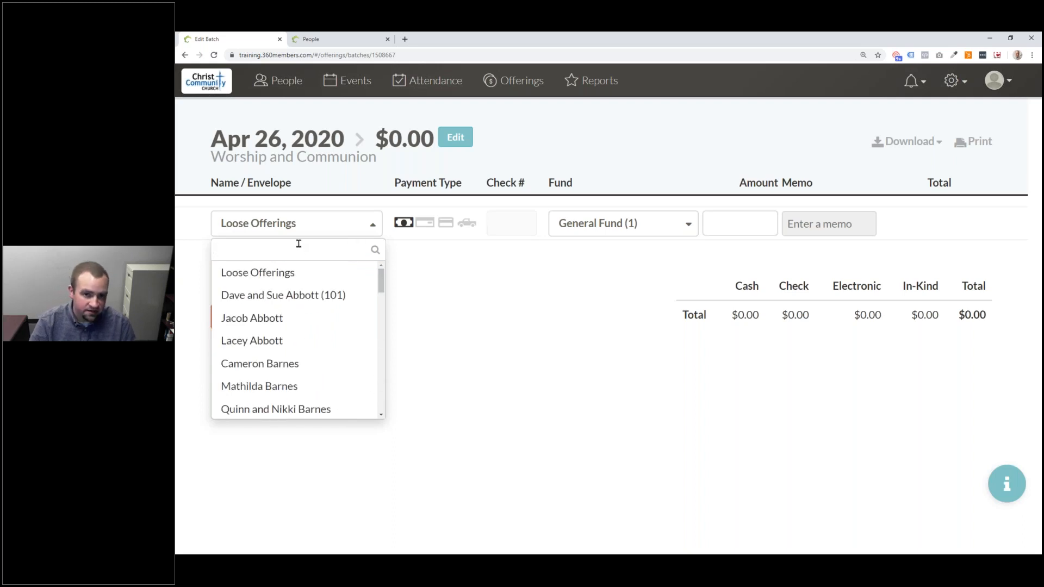
{"action": "type", "text": "Barnes"}
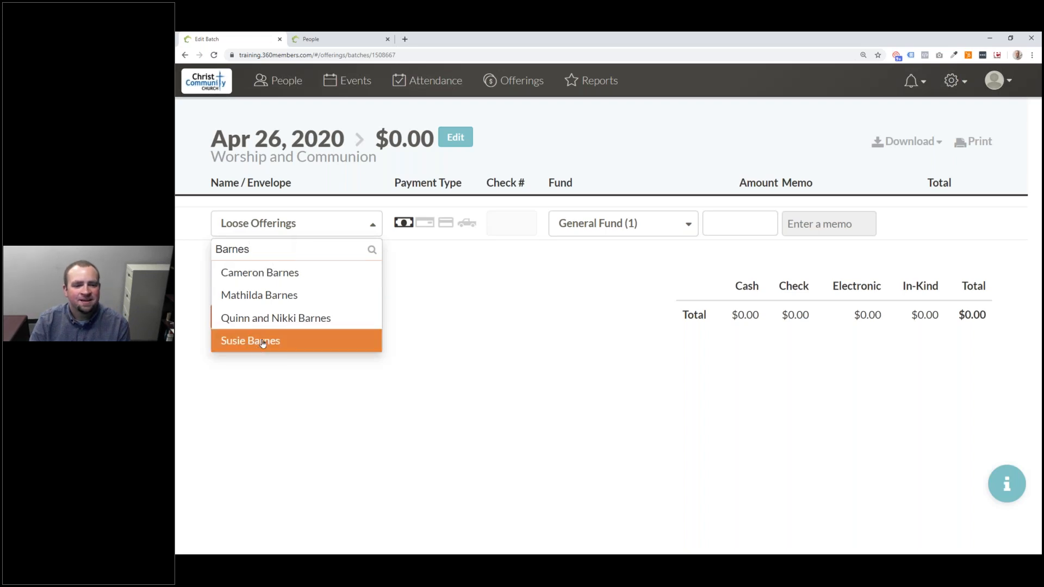
- Try a couple's household and another member as giver, finally settling on Loose Offerings
{"action": "left_click", "coordinate": [311, 324]}
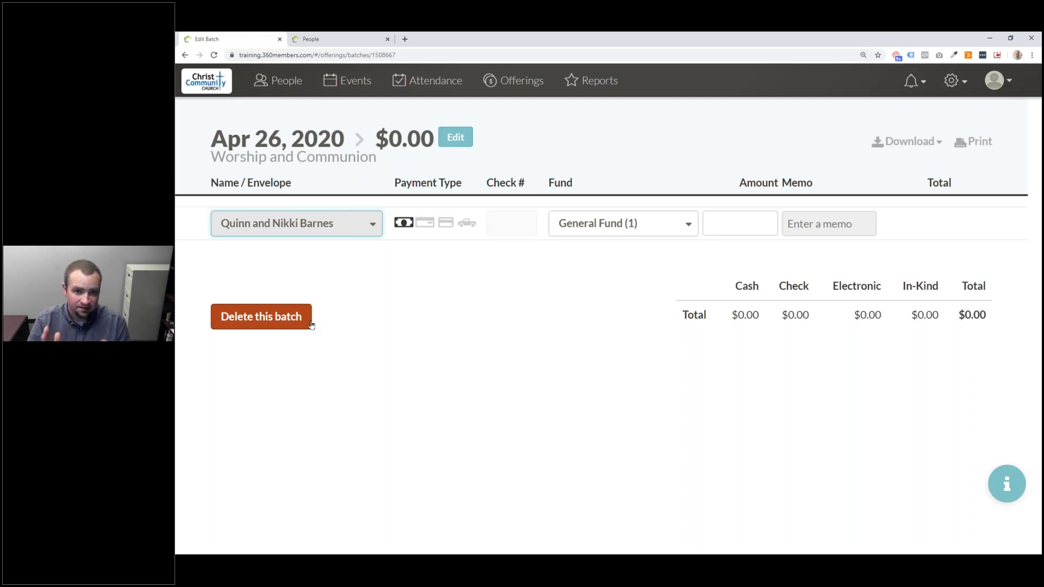
{"action": "left_click", "coordinate": [356, 226]}
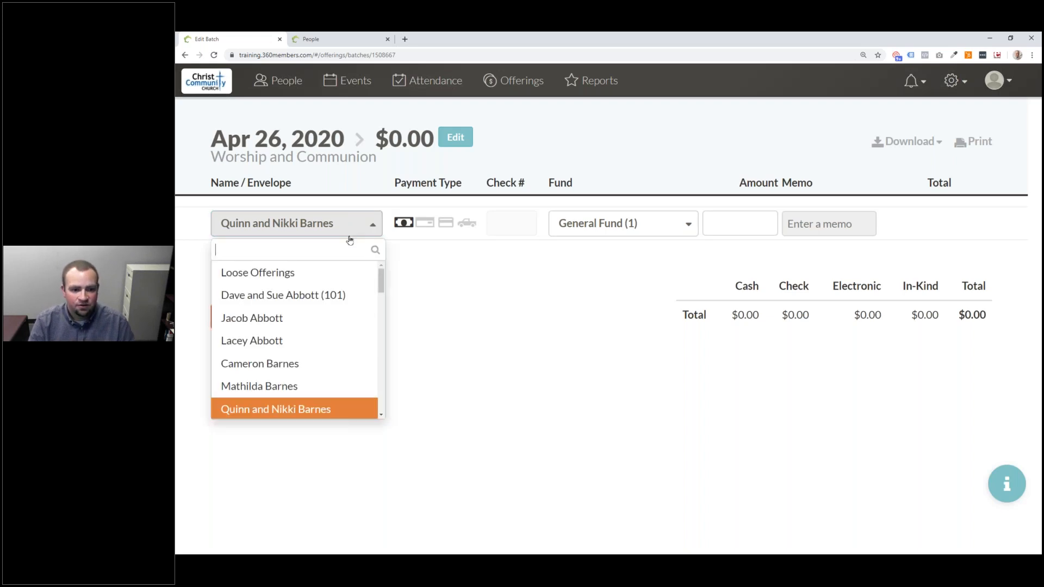
{"action": "type", "text": "P"}
{"action": "key", "text": "BackSpace"}
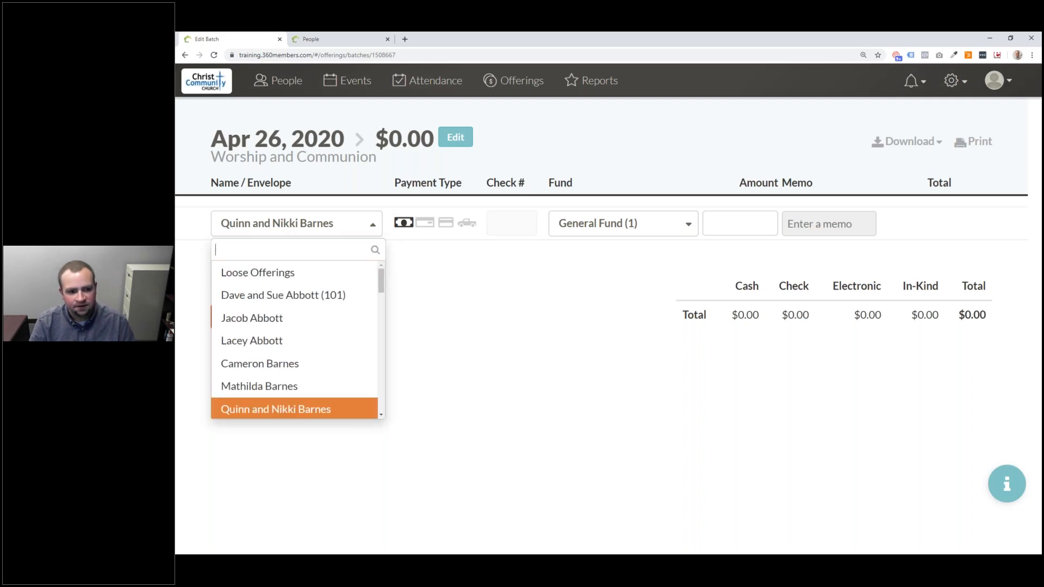
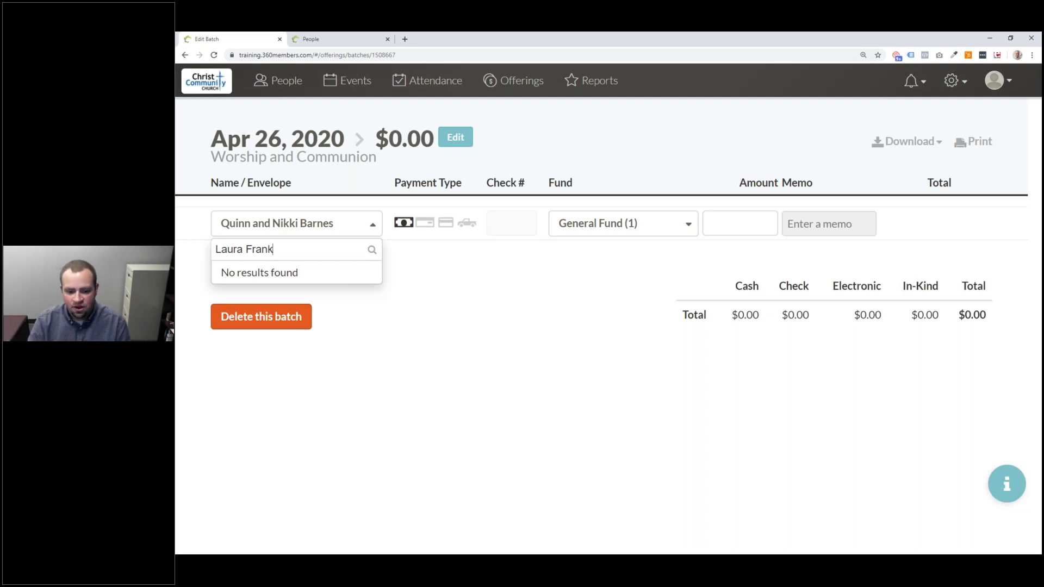
{"action": "key", "text": "ctrl+a"}
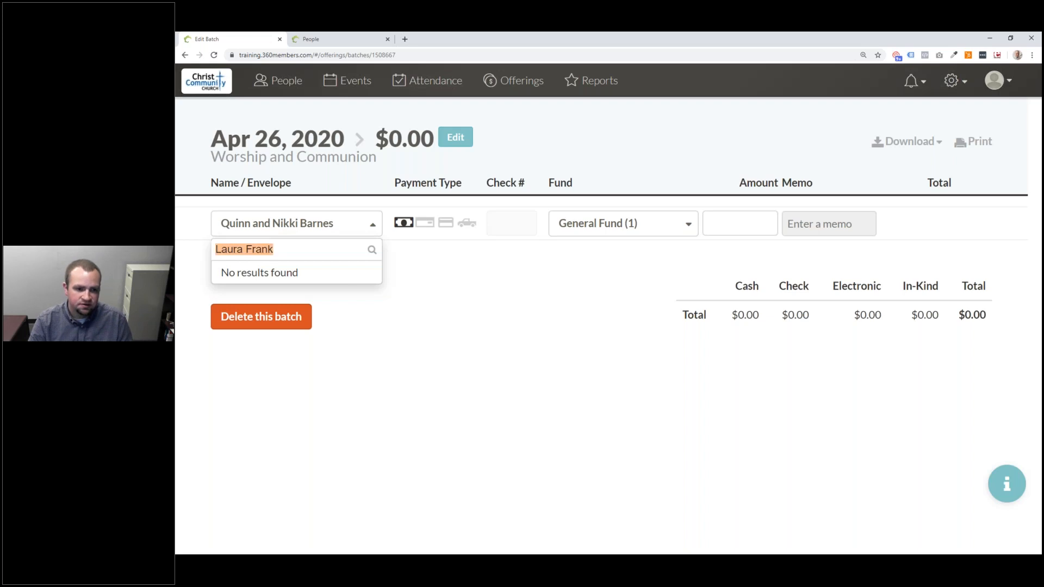
{"action": "type", "text": "Los"}
{"action": "key", "text": "BackSpace"}
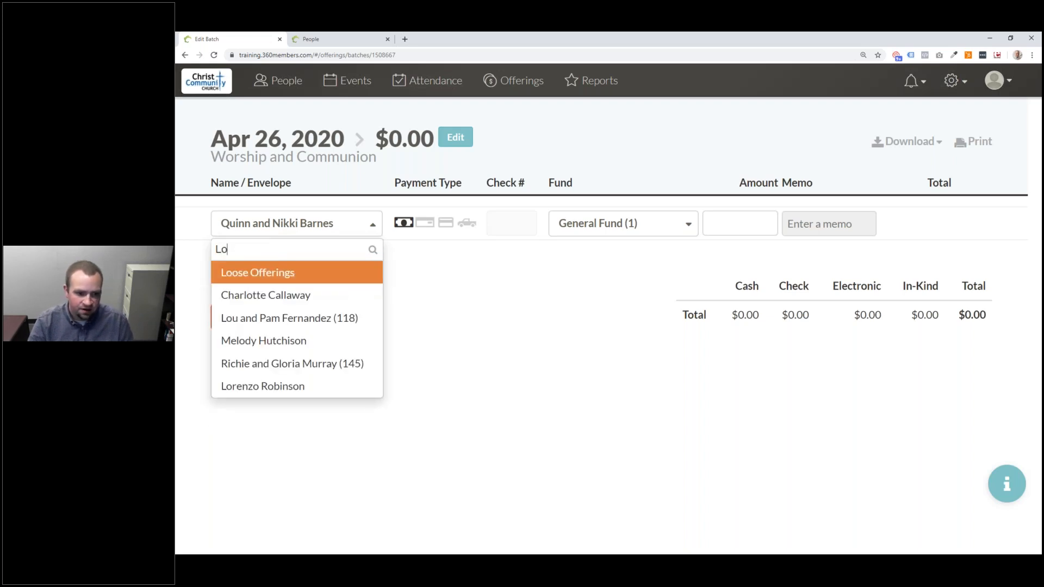
{"action": "key", "text": "Return"}
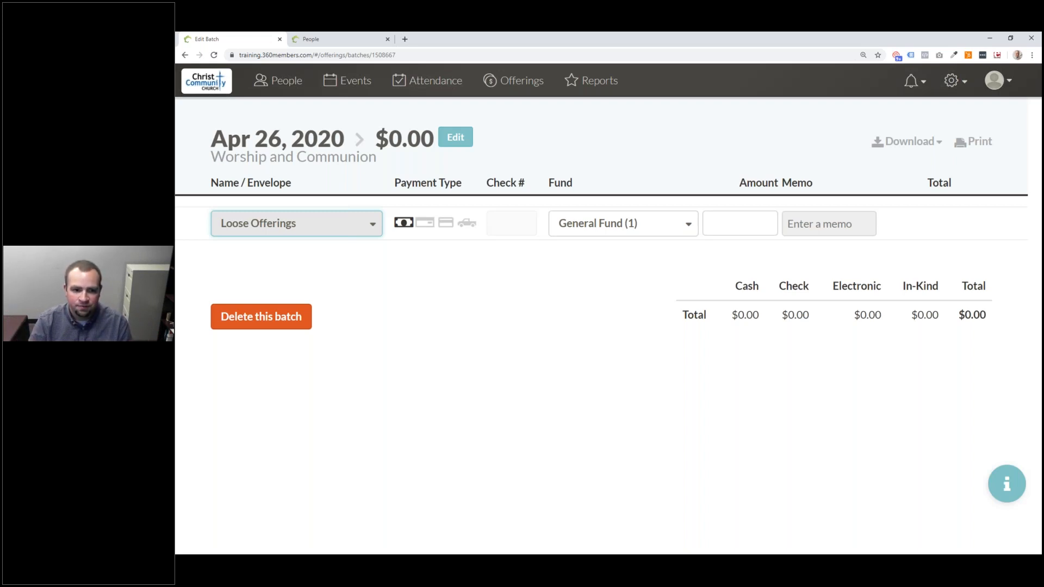
- Replace Loose Offerings with the couple's household found by searching their surname
{"action": "left_click", "coordinate": [346, 217]}
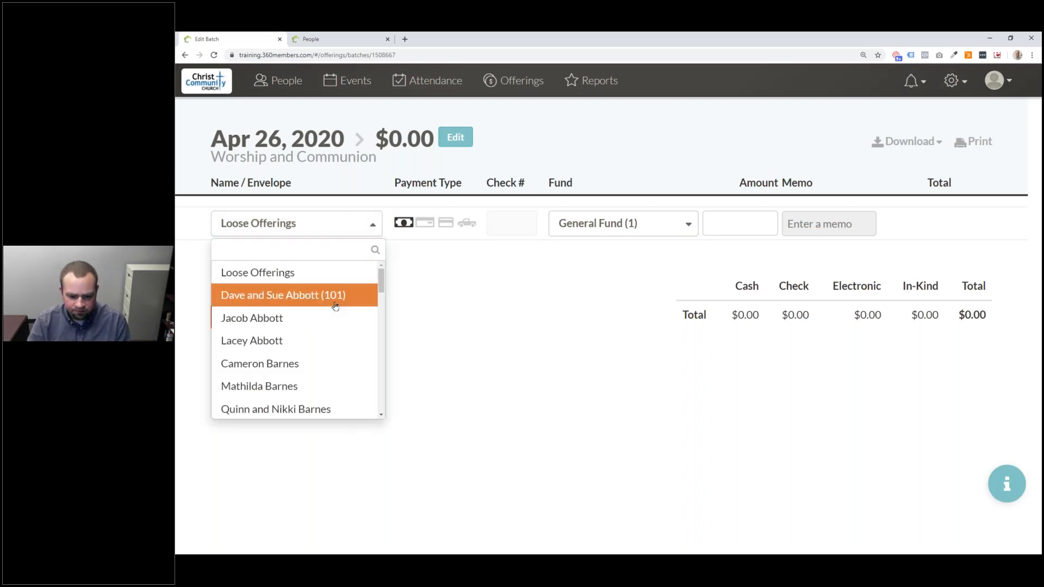
{"action": "type", "text": "Barn"}
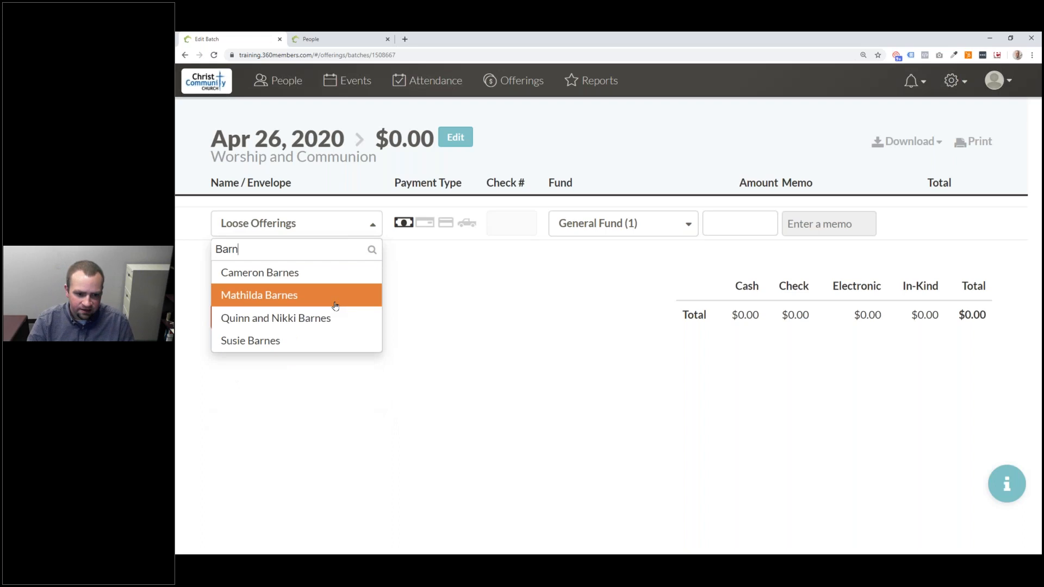
{"action": "key", "text": "Down"}
{"action": "key", "text": "Return"}
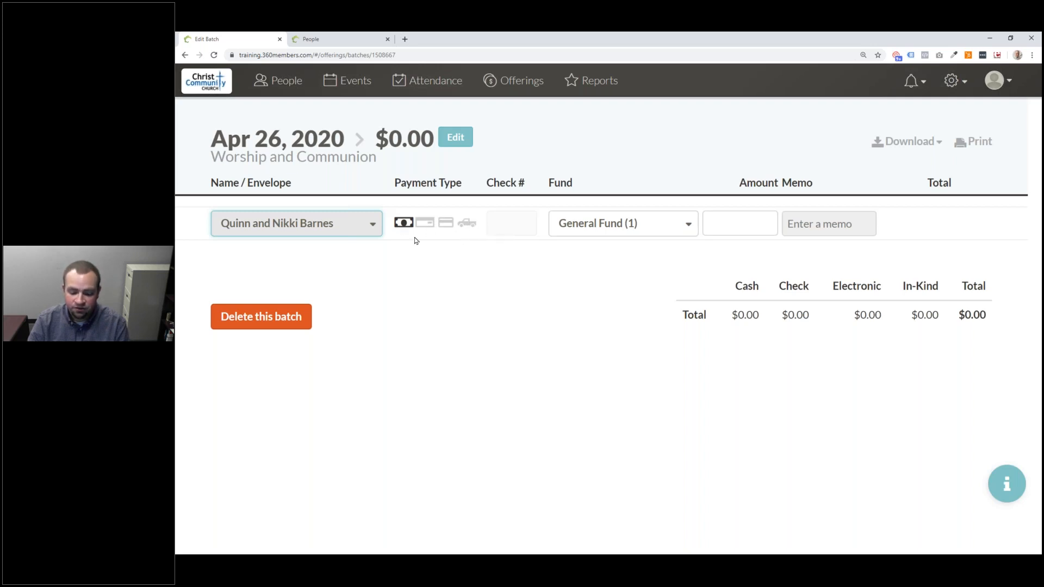
{"action": "key", "text": "alt+Tab"}
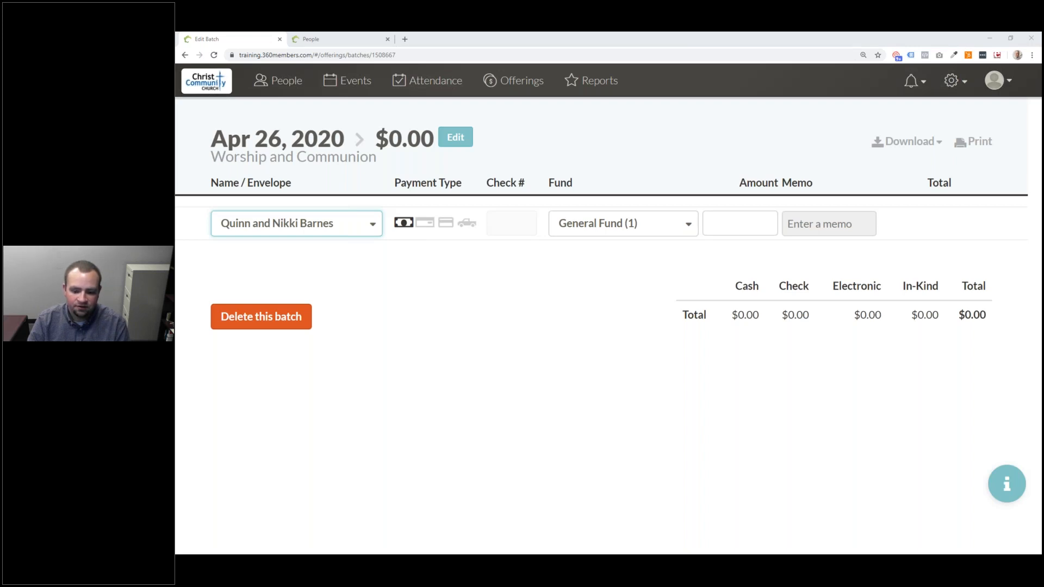
{"action": "left_click", "coordinate": [420, 270]}
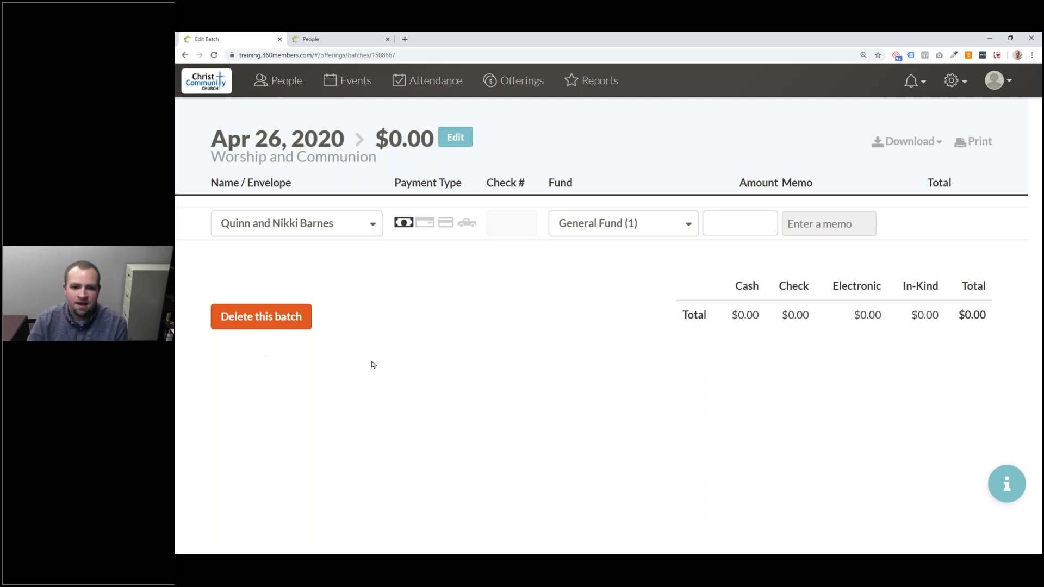
- Try the card and cash payment types, ending with Check as the gift's payment type
{"action": "left_click", "coordinate": [429, 226]}
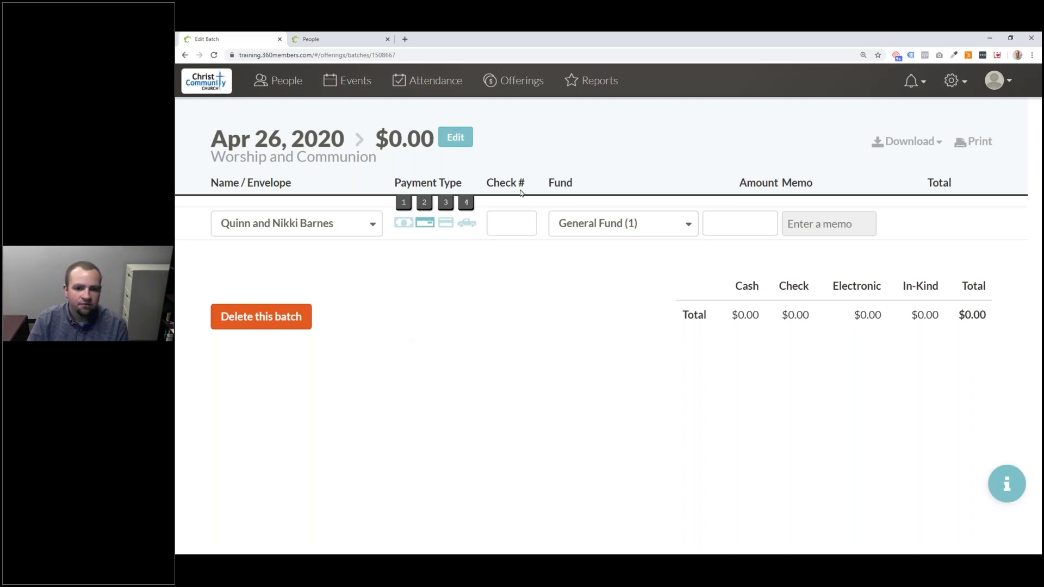
{"action": "left_click", "coordinate": [503, 221]}
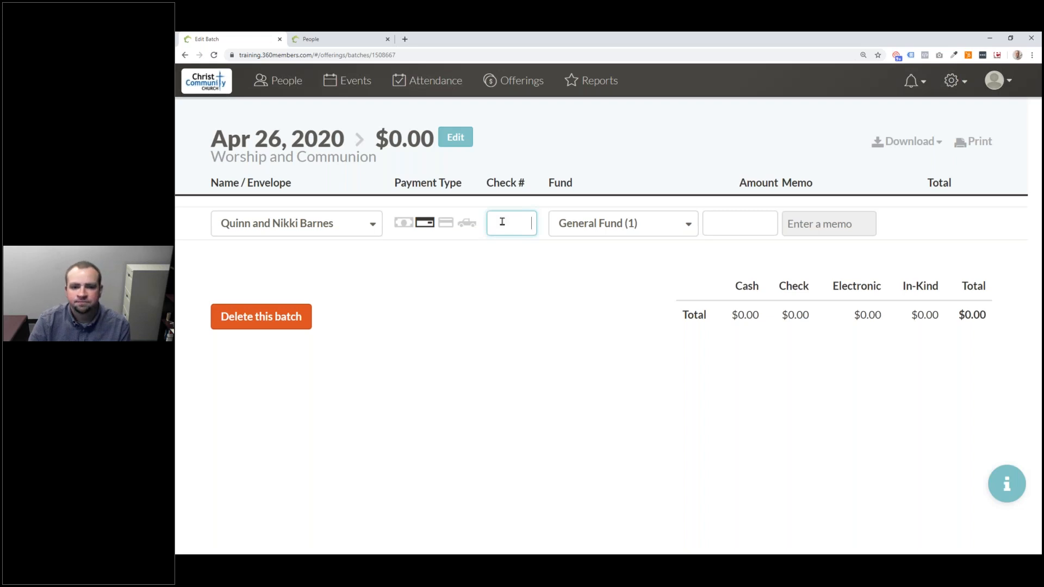
{"action": "left_click", "coordinate": [446, 224]}
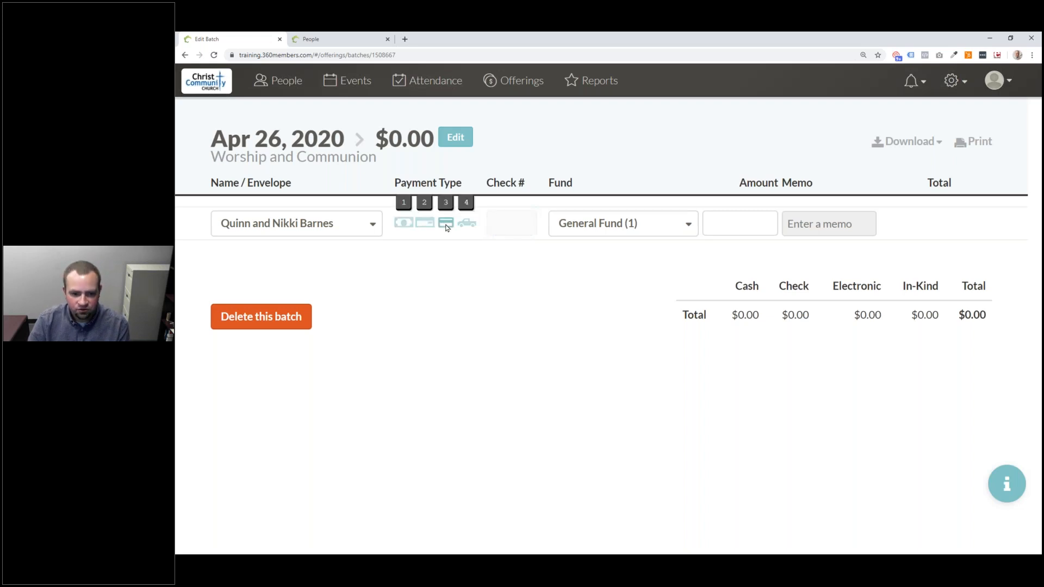
{"action": "left_click", "coordinate": [405, 227]}
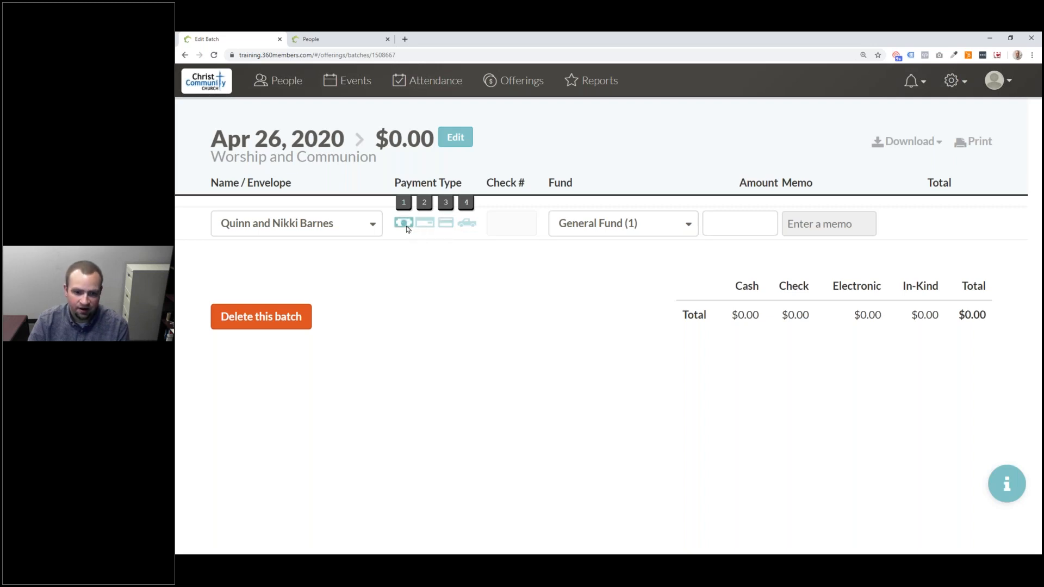
{"action": "left_click", "coordinate": [424, 226]}
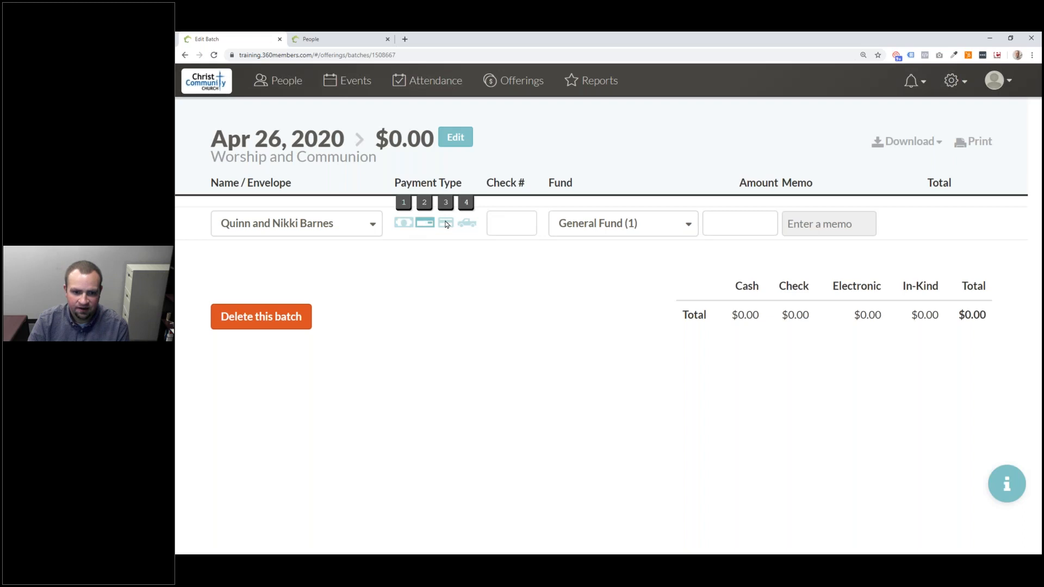
- Set the gift's payment type to cash after trying electronic, check and in-kind
{"action": "left_click", "coordinate": [446, 225]}
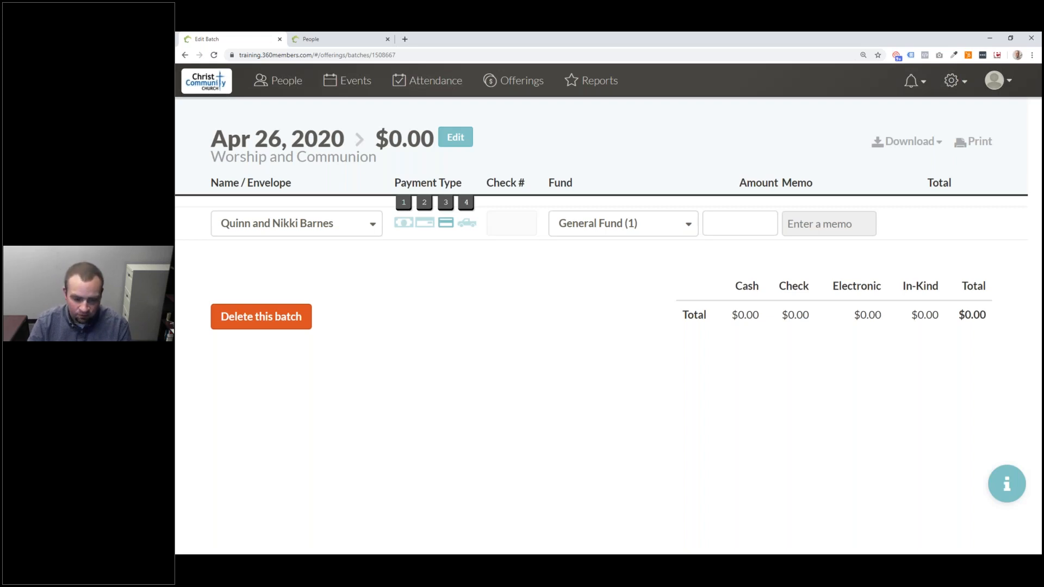
{"action": "left_click", "coordinate": [410, 228]}
{"action": "left_click", "coordinate": [422, 230]}
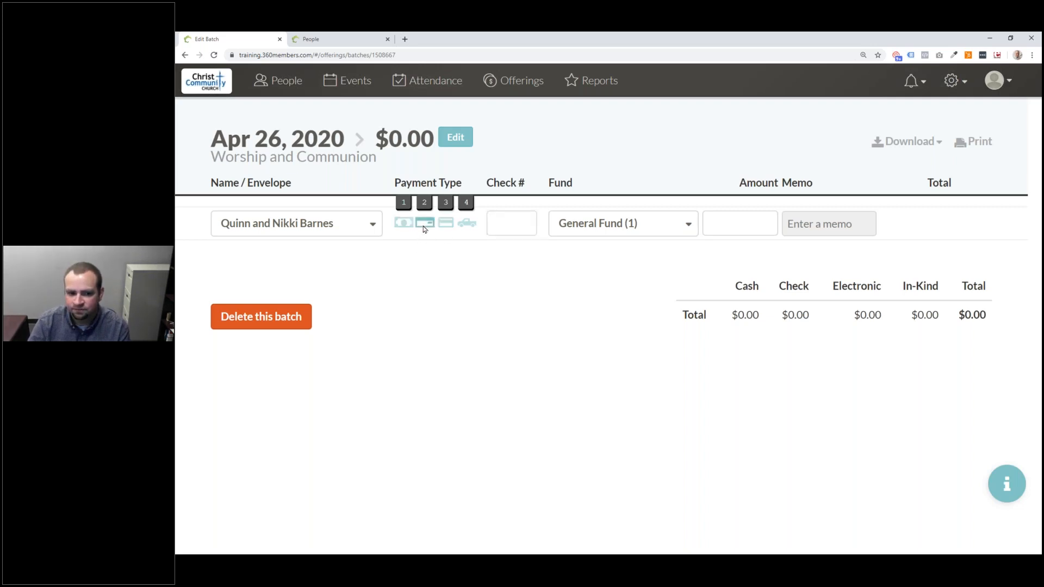
{"action": "left_click", "coordinate": [467, 225]}
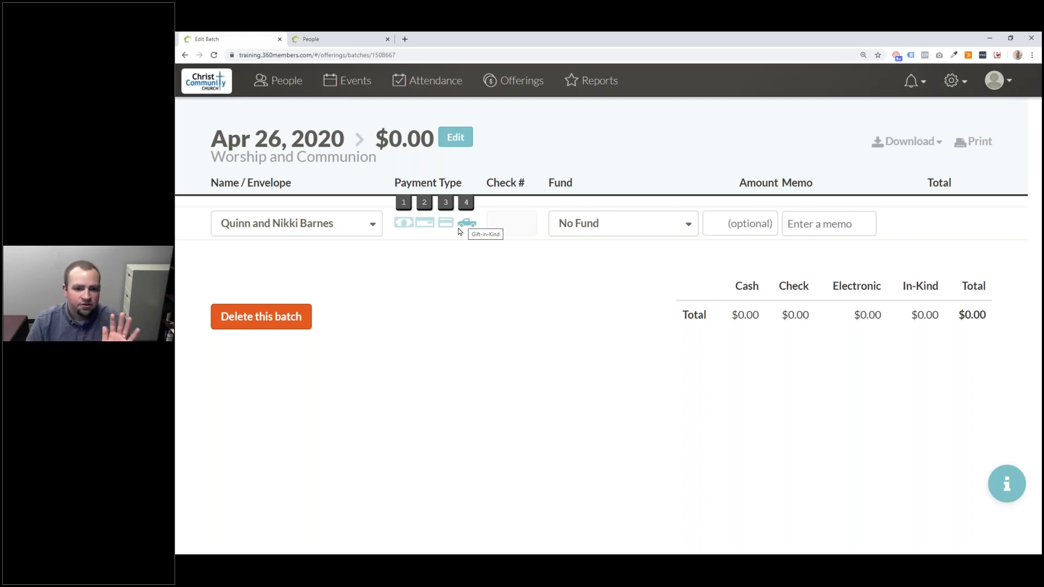
{"action": "left_click", "coordinate": [404, 223]}
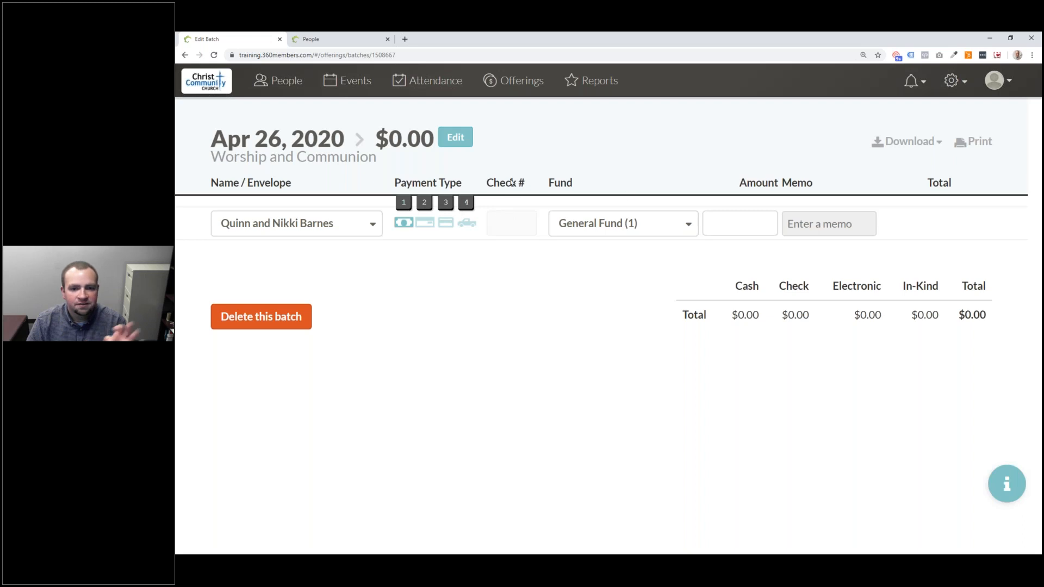
{"action": "left_click", "coordinate": [689, 226]}
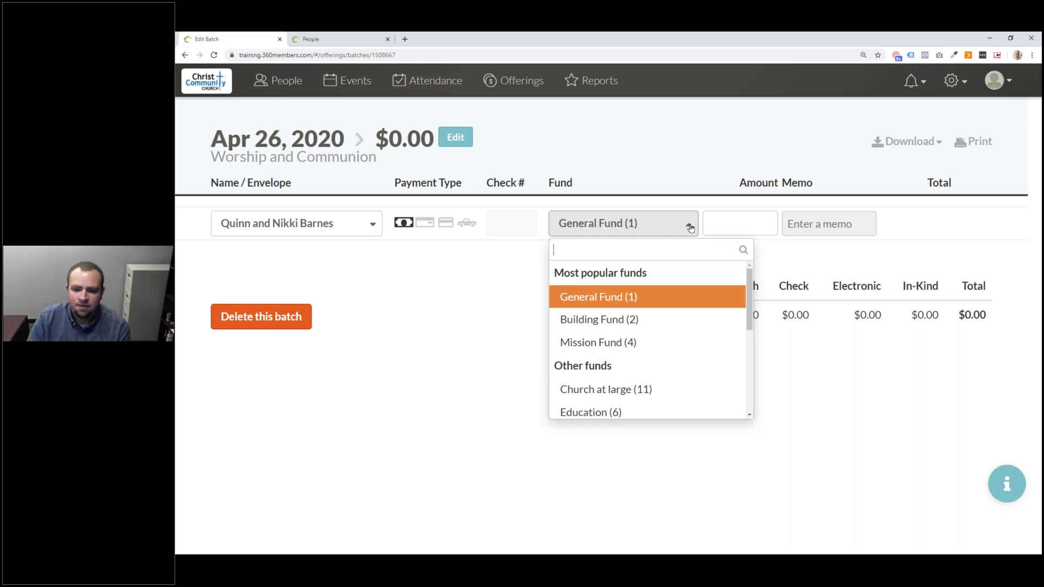
- Search the fund list for 'Mexi' and '13', and choose Summer Mission Trip to Mexico (13)
{"action": "scroll", "coordinate": [689, 326], "scroll_direction": "down", "scroll_amount": 4}
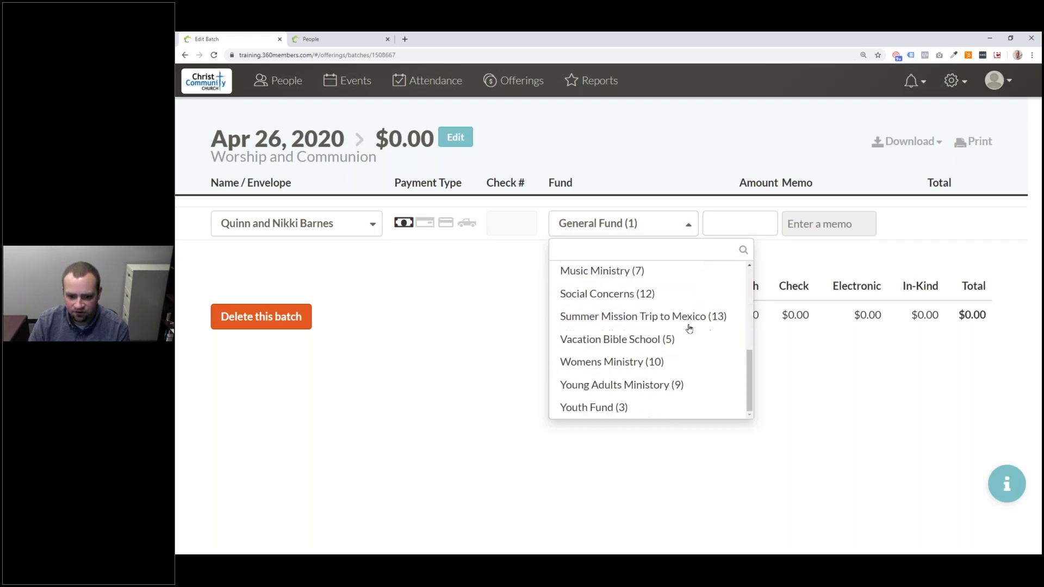
{"action": "scroll", "coordinate": [688, 316], "scroll_direction": "up", "scroll_amount": 5}
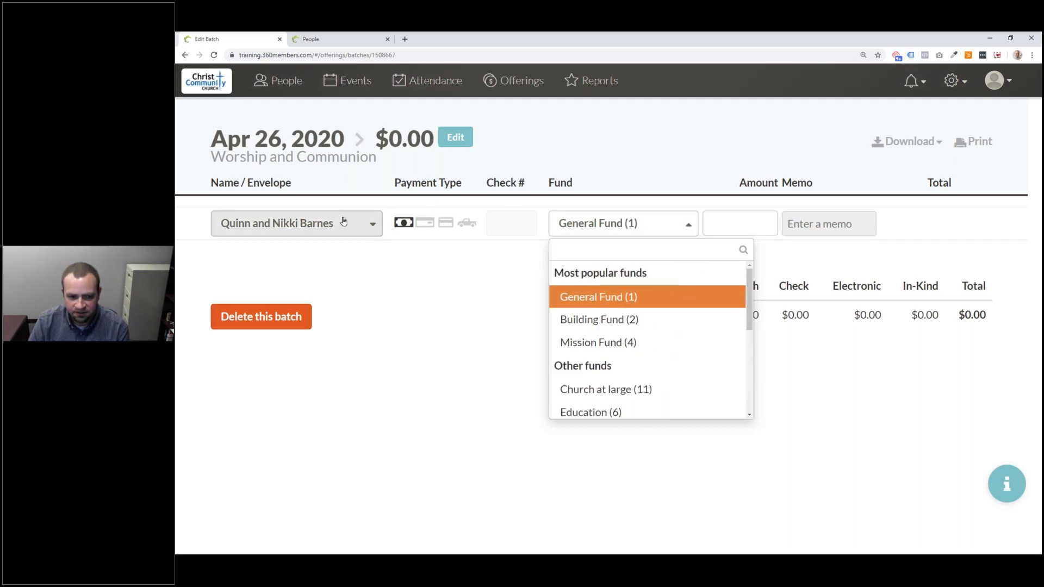
{"action": "left_click", "coordinate": [343, 220]}
{"action": "left_click", "coordinate": [631, 227]}
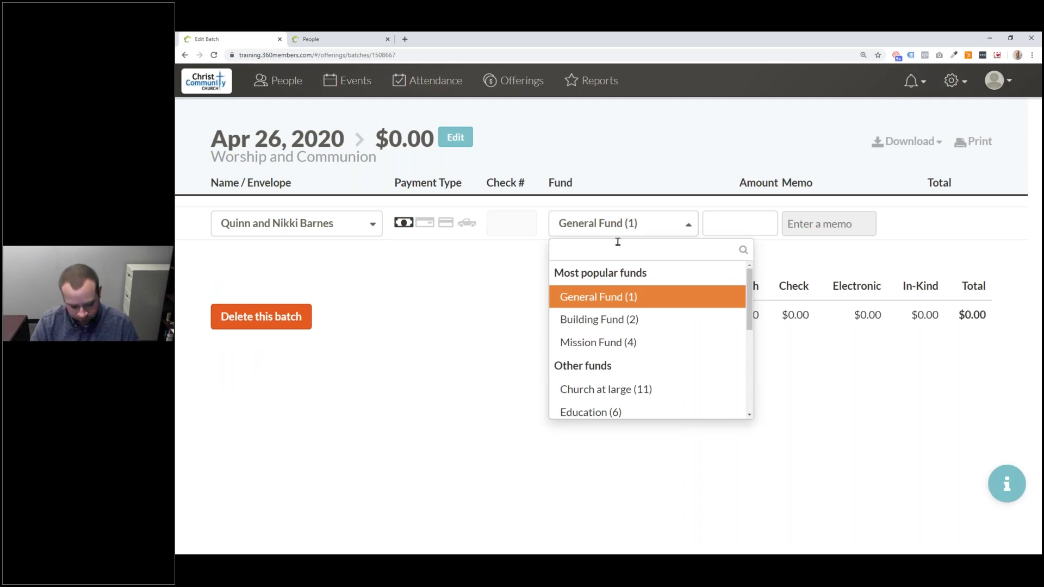
{"action": "type", "text": "Mii"}
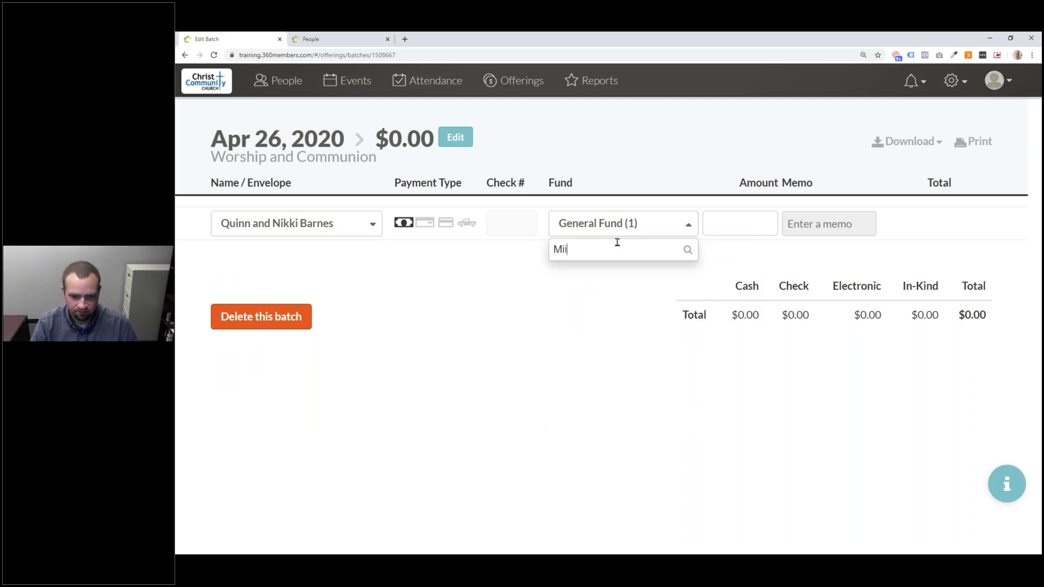
{"action": "key", "text": "BackSpace"}
{"action": "type", "text": "ssio"}
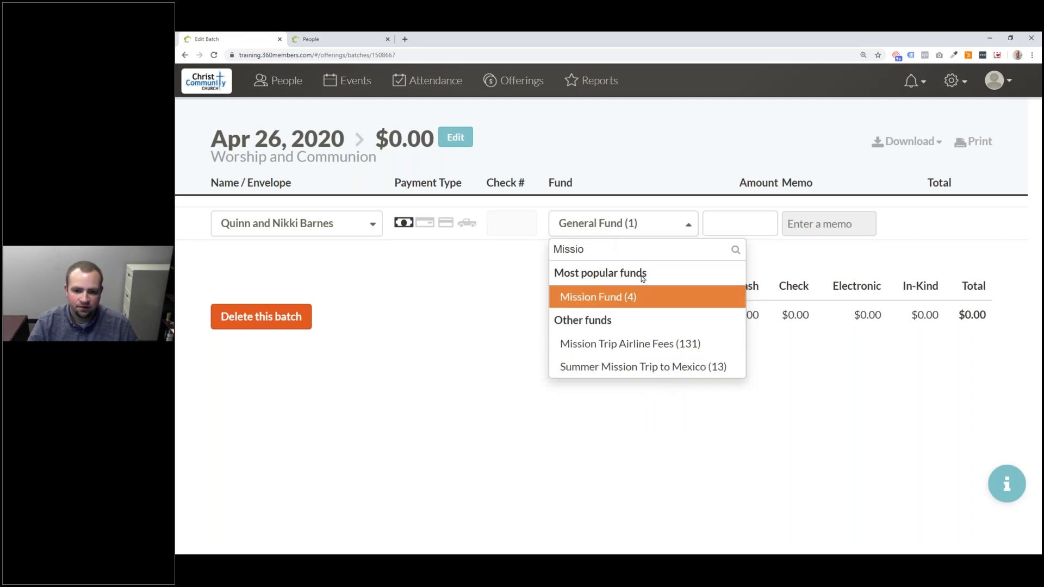
{"action": "type", "text": "n"}
{"action": "key", "text": "ctrl+a"}
{"action": "type", "text": "Mexi"}
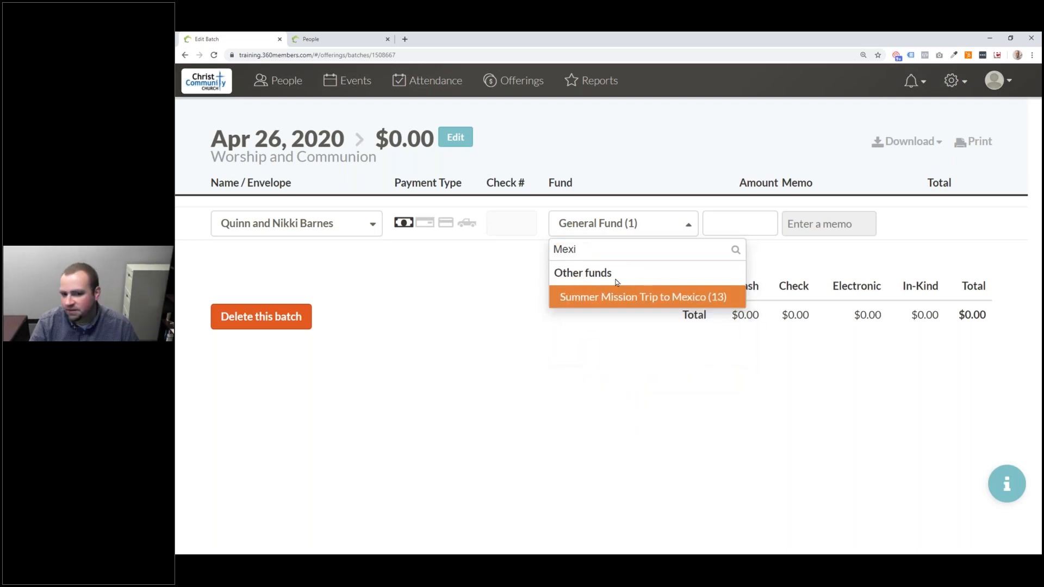
{"action": "key", "text": "ctrl+a"}
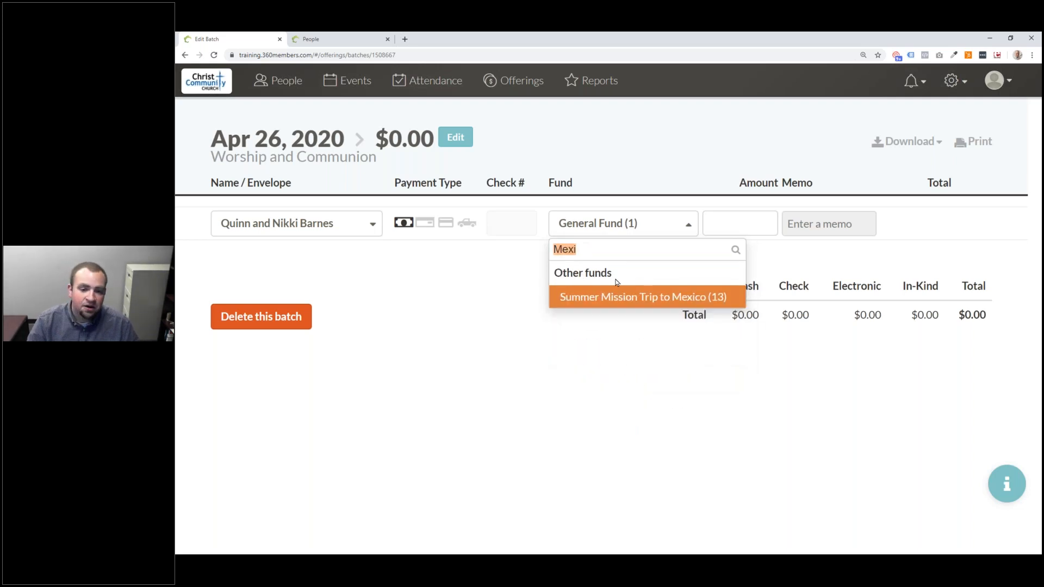
{"action": "type", "text": "13"}
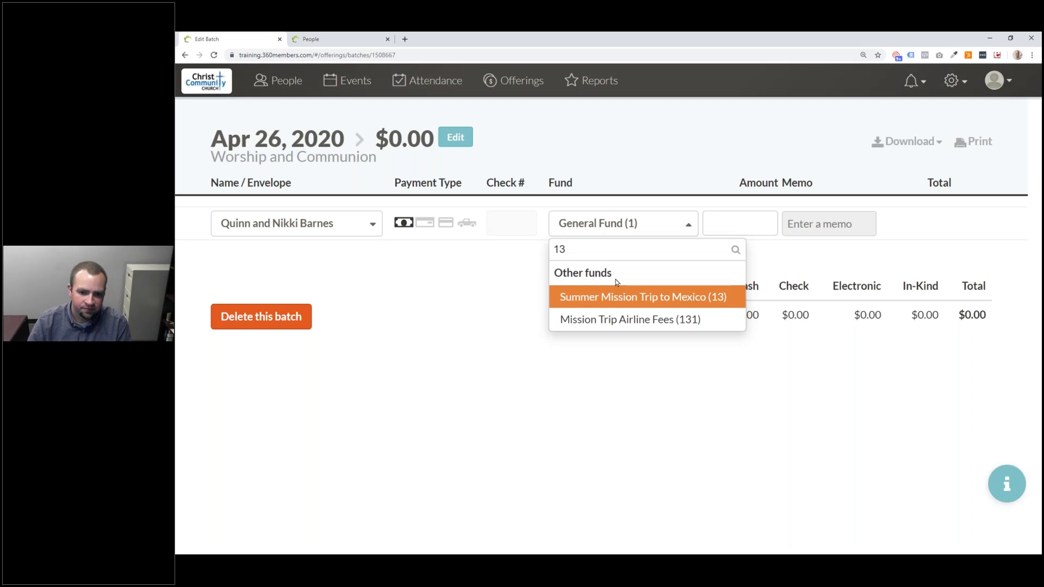
{"action": "left_click", "coordinate": [612, 298]}
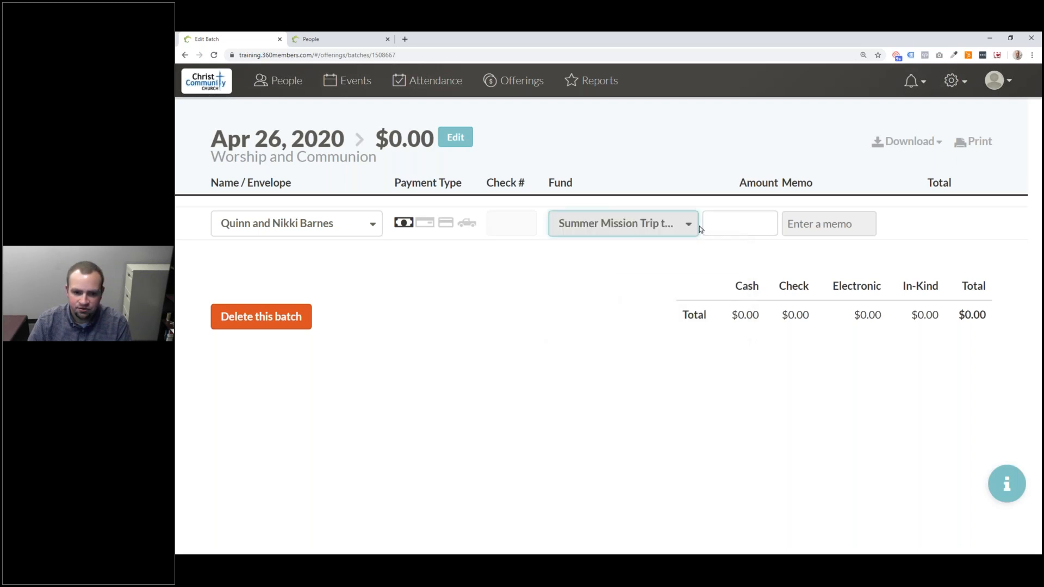
- Enter a $100 amount on the gift line, bringing the batch total to $100.00
{"action": "left_click", "coordinate": [748, 228]}
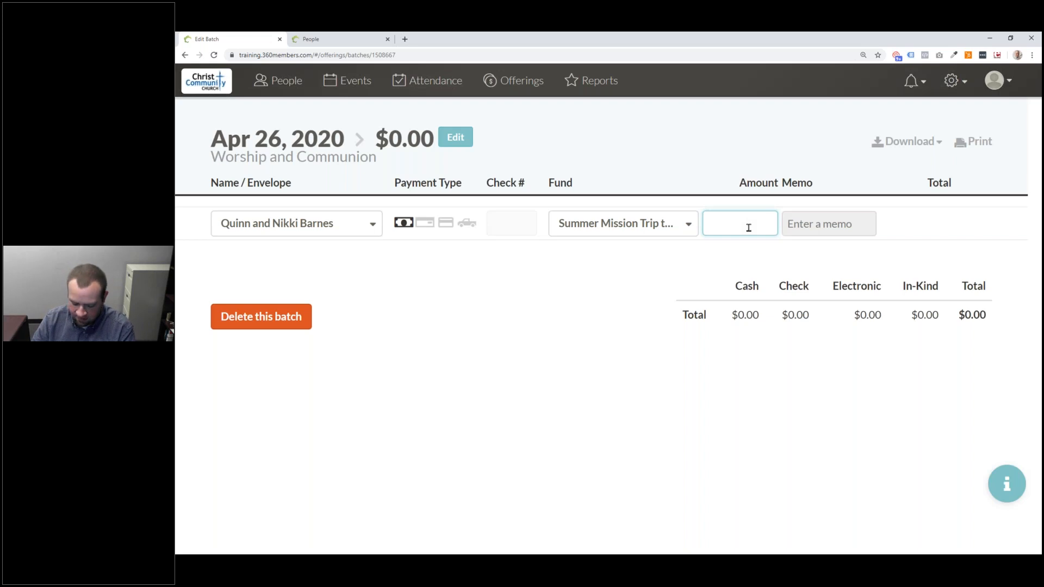
{"action": "type", "text": "100"}
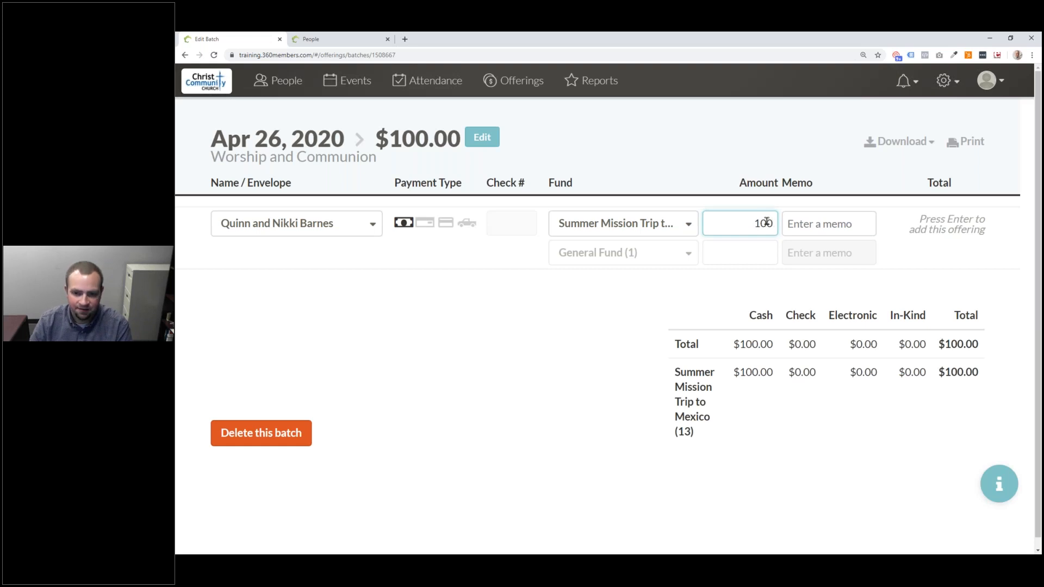
{"action": "left_click_drag", "start_coordinate": [776, 222], "coordinate": [755, 220]}
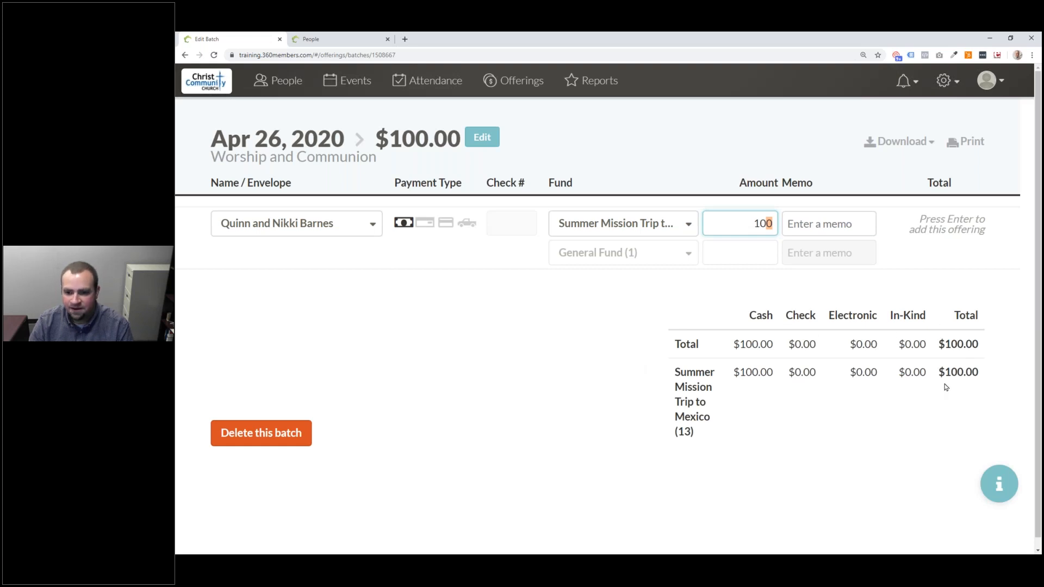
{"action": "key", "text": "BackSpace"}
{"action": "key", "text": "BackSpace"}
{"action": "key", "text": "BackSpace"}
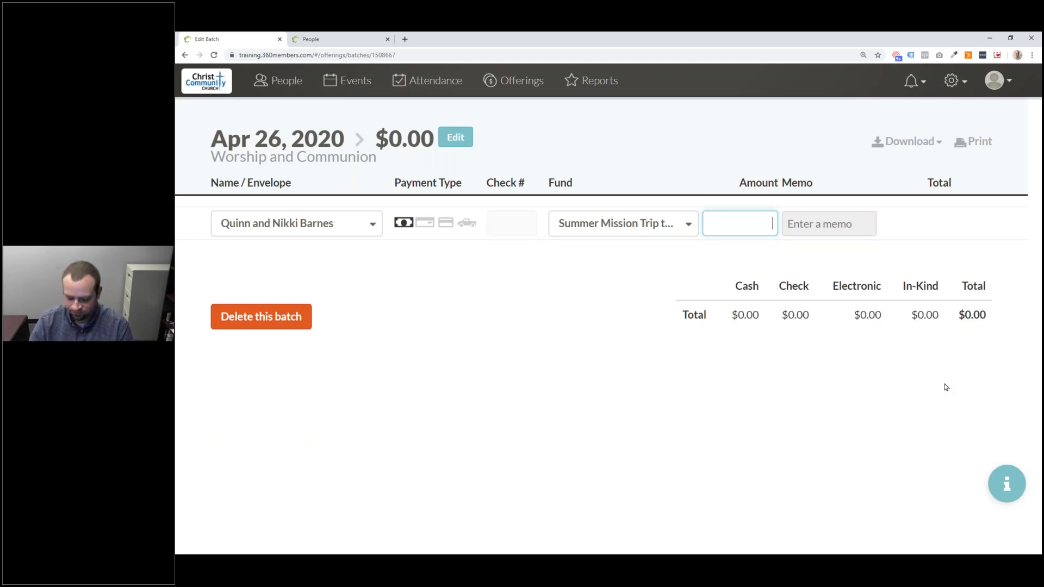
{"action": "type", "text": "100"}
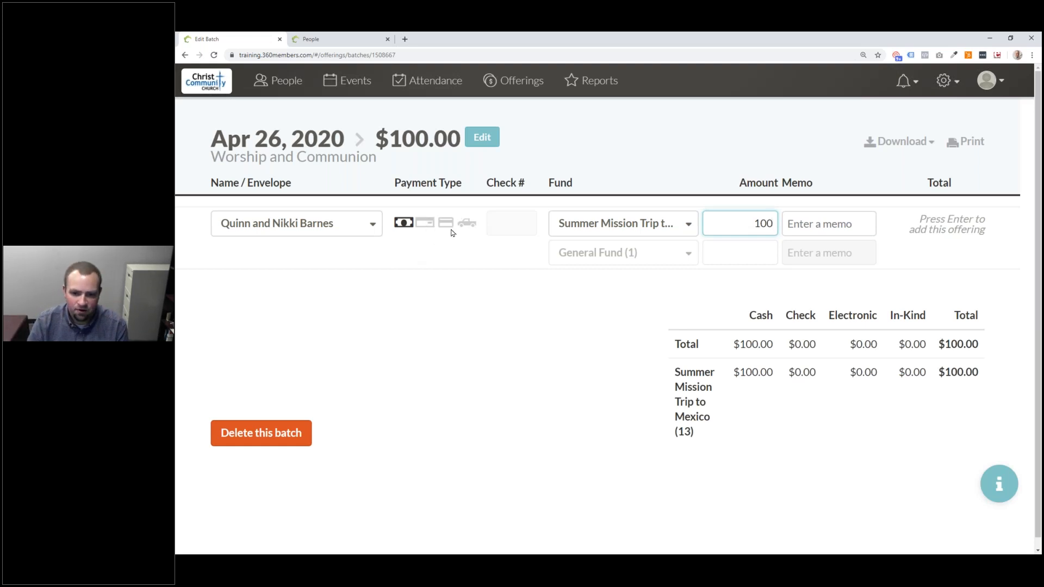
- Add a second split line giving $50 to Building Fund (2), totalling $150.00
{"action": "left_click", "coordinate": [662, 255]}
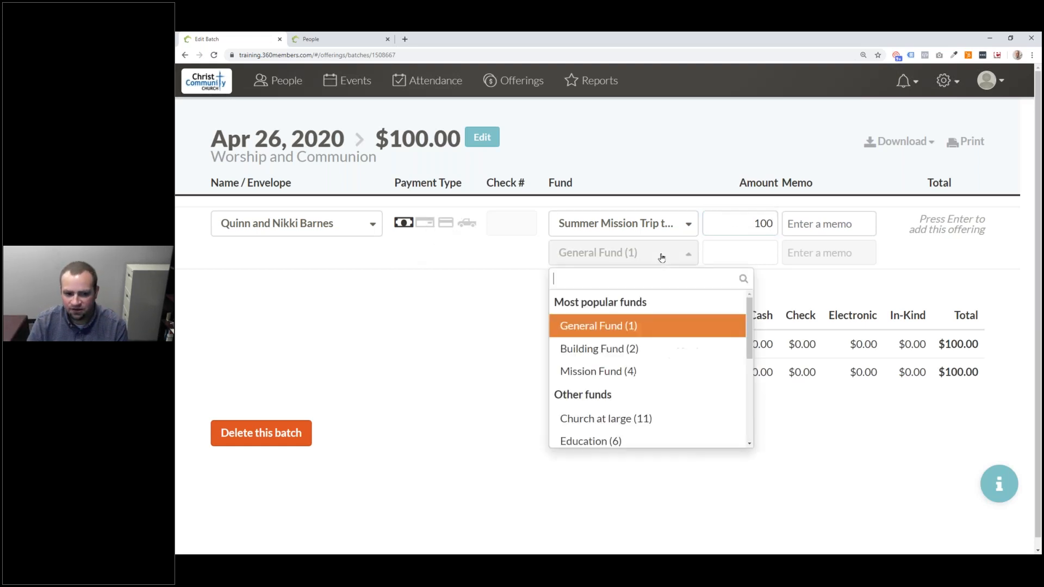
{"action": "left_click", "coordinate": [631, 348]}
{"action": "left_click", "coordinate": [754, 253]}
{"action": "type", "text": "50"}
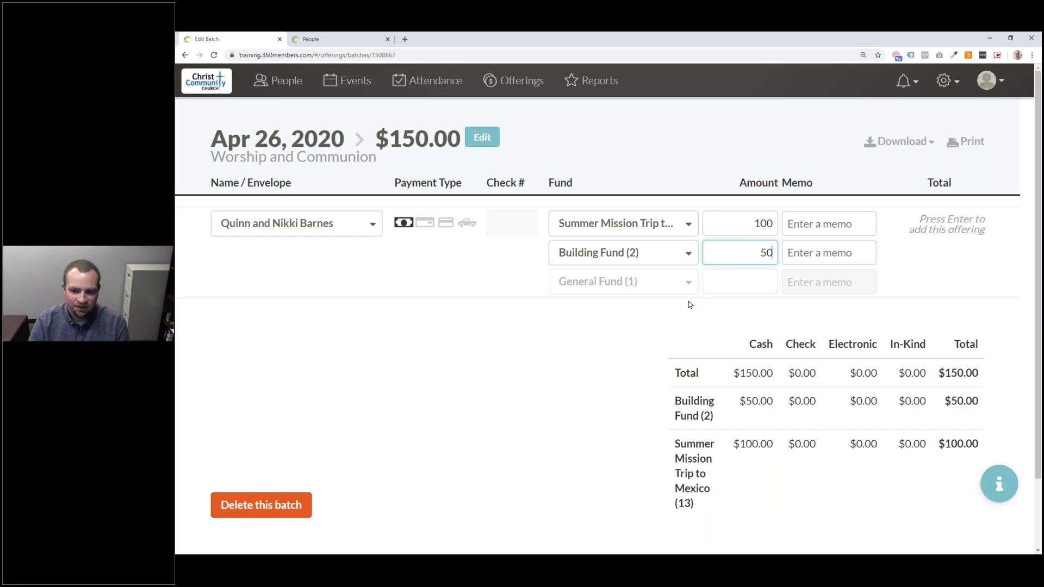
{"action": "left_click", "coordinate": [829, 223]}
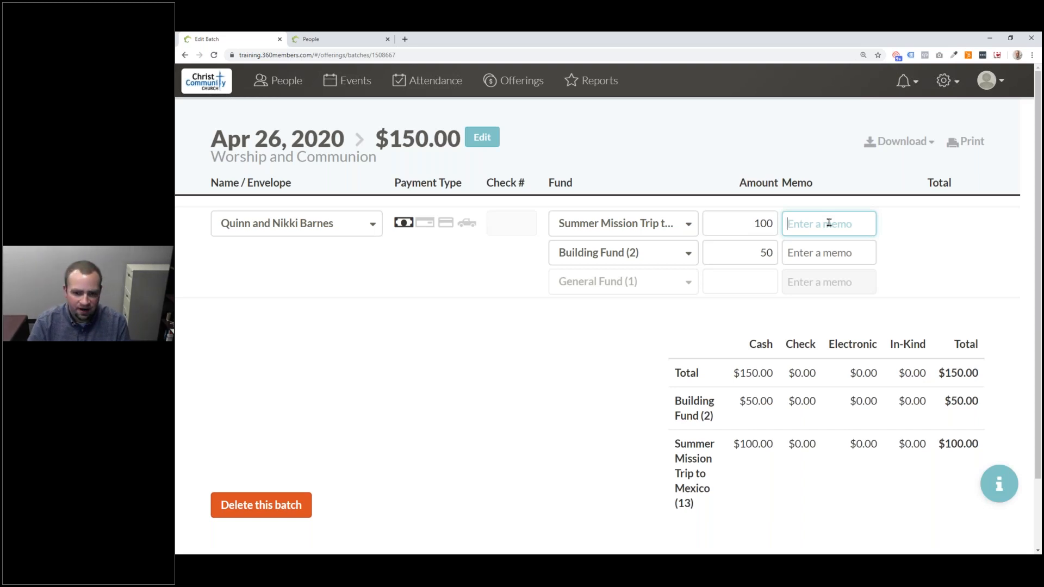
- Add memos 'In memory of' and 'For the purpose' to the two fund lines and save the offering
{"action": "type", "text": "In memory of"}
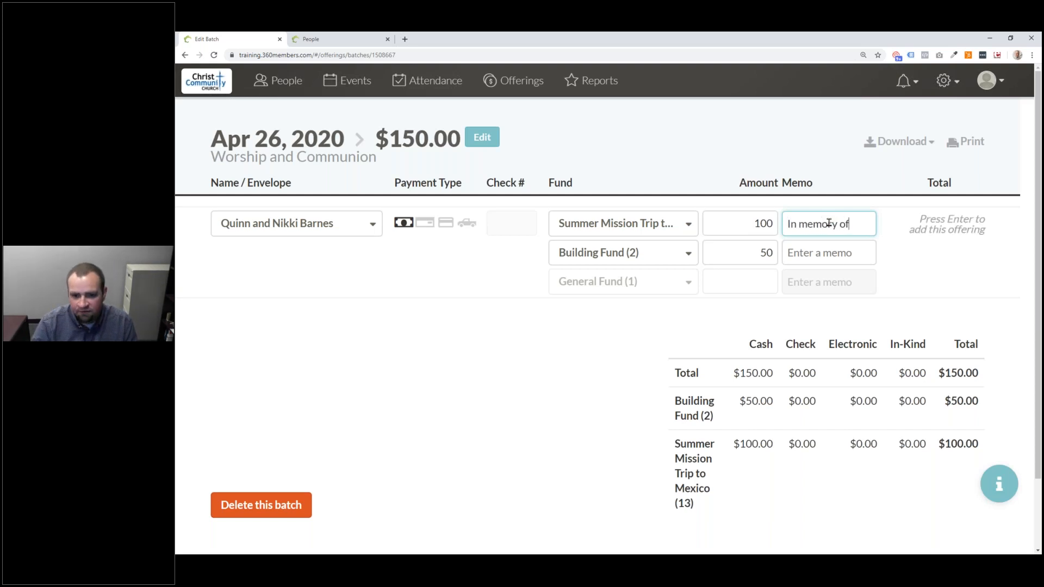
{"action": "left_click", "coordinate": [835, 255]}
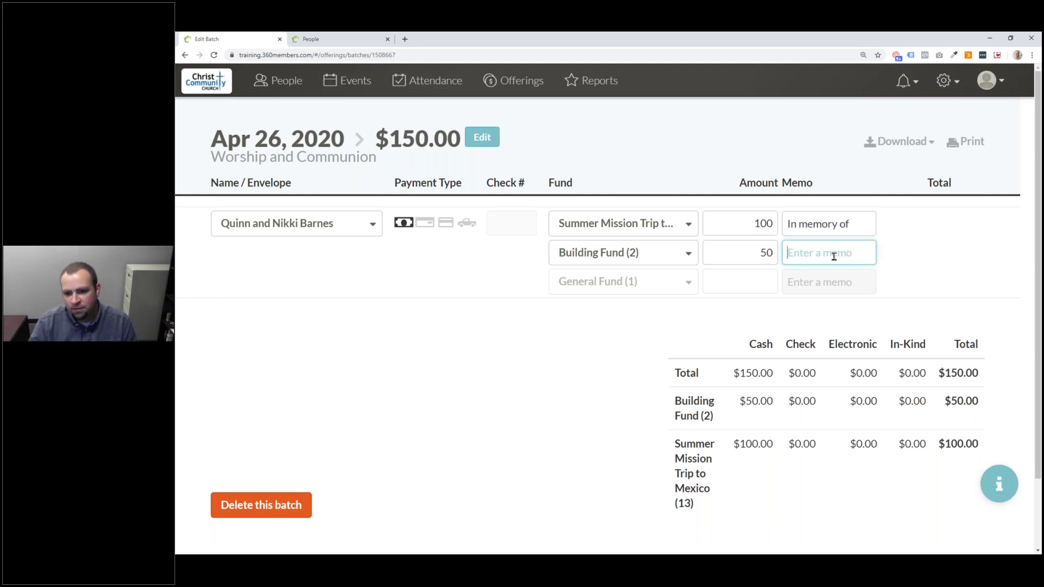
{"action": "type", "text": "For the "}
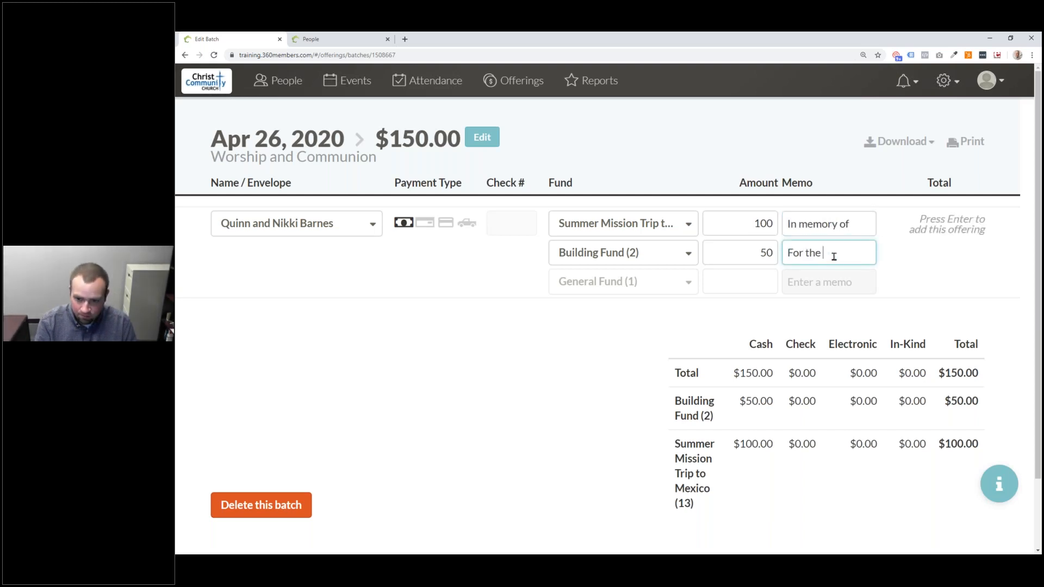
{"action": "type", "text": "purpose"}
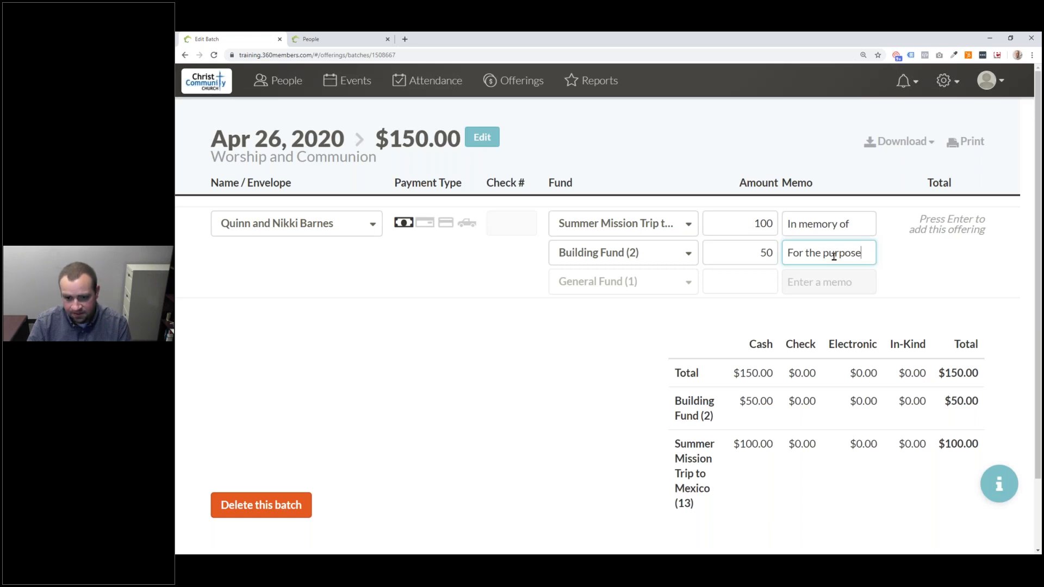
{"action": "key", "text": "Return"}
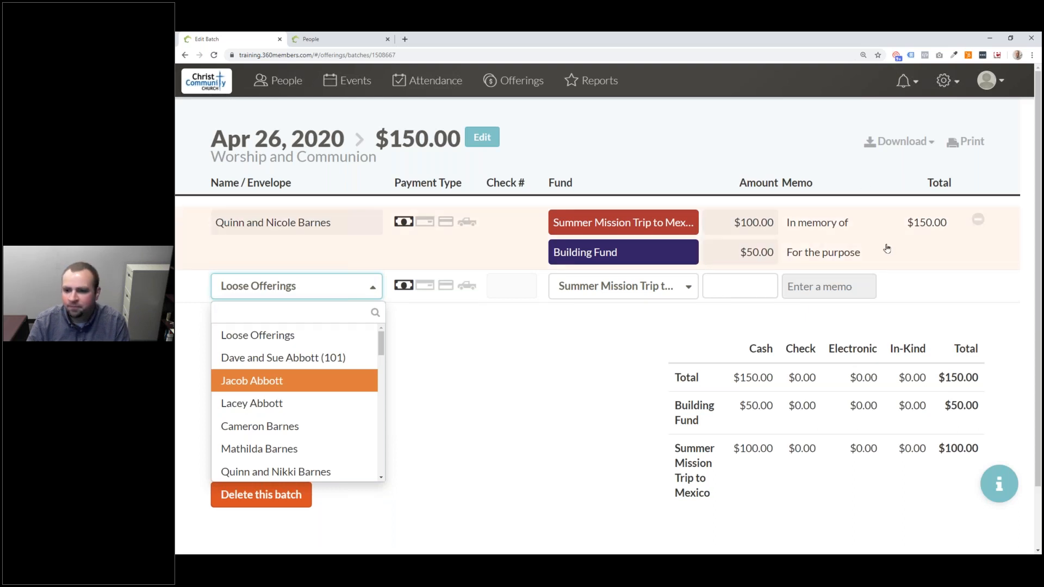
- Reopen the saved split gift, verify its 100.0 and 50.0 amounts, and save it again
{"action": "left_click", "coordinate": [979, 220]}
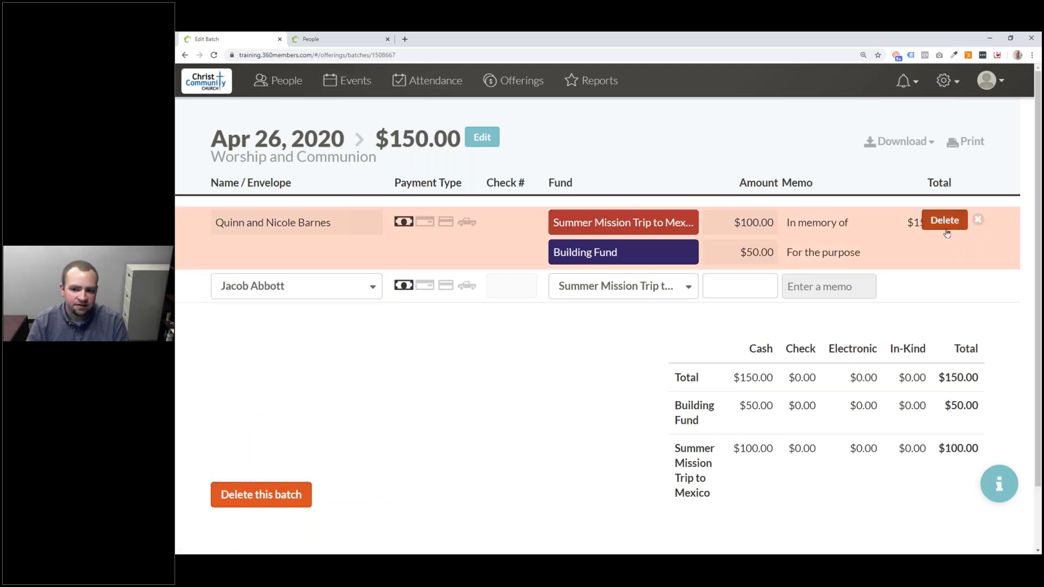
{"action": "left_click", "coordinate": [979, 221]}
{"action": "left_click", "coordinate": [849, 226]}
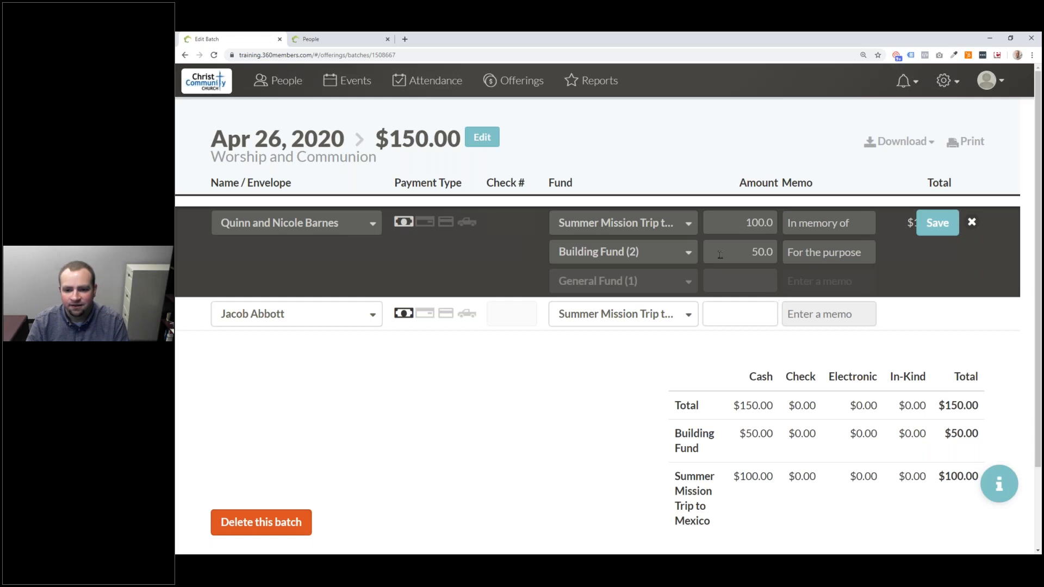
{"action": "left_click", "coordinate": [738, 220]}
{"action": "left_click", "coordinate": [764, 249]}
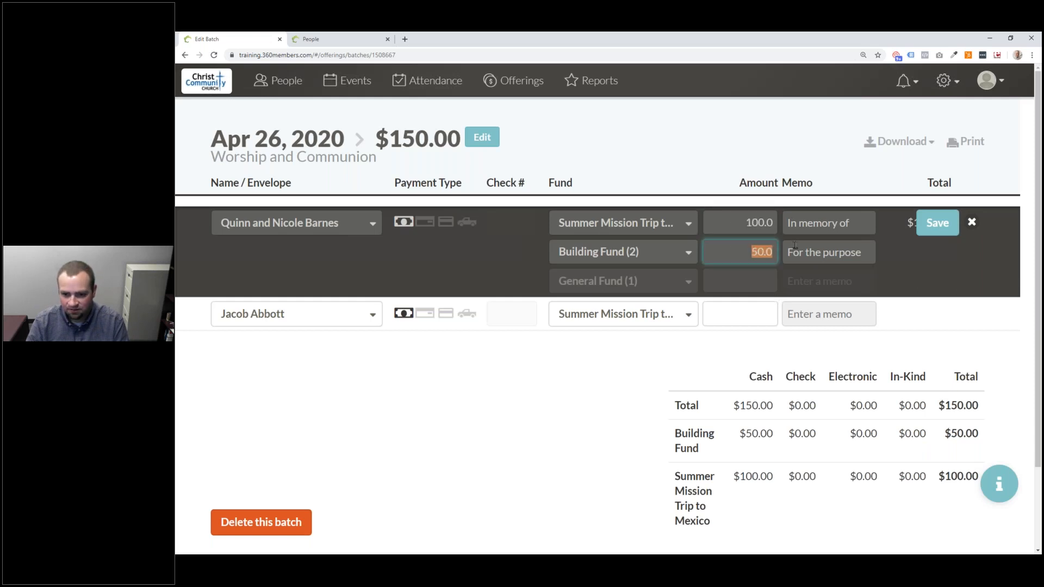
{"action": "left_click", "coordinate": [938, 222]}
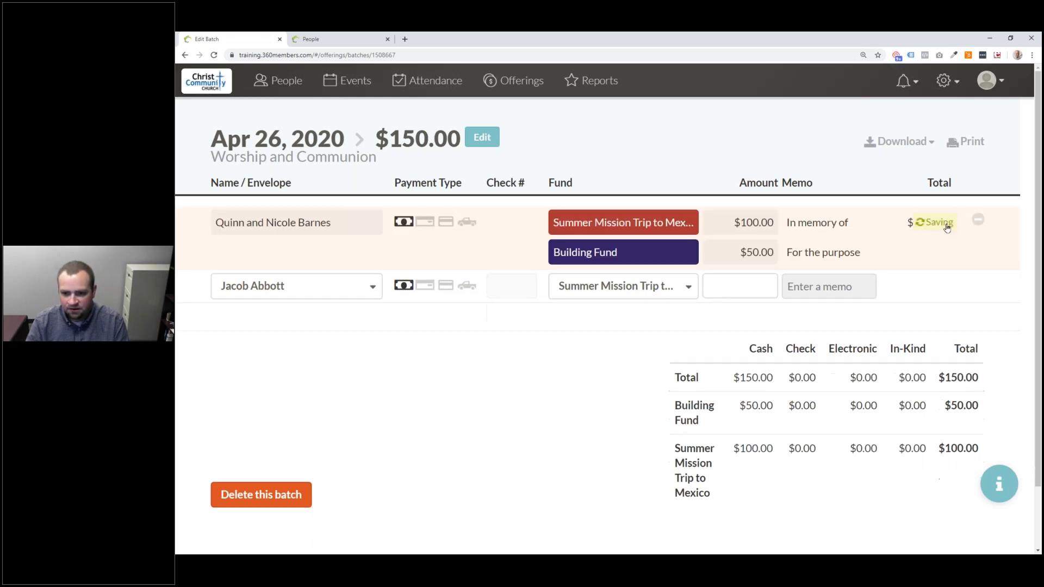
{"action": "left_click", "coordinate": [343, 294]}
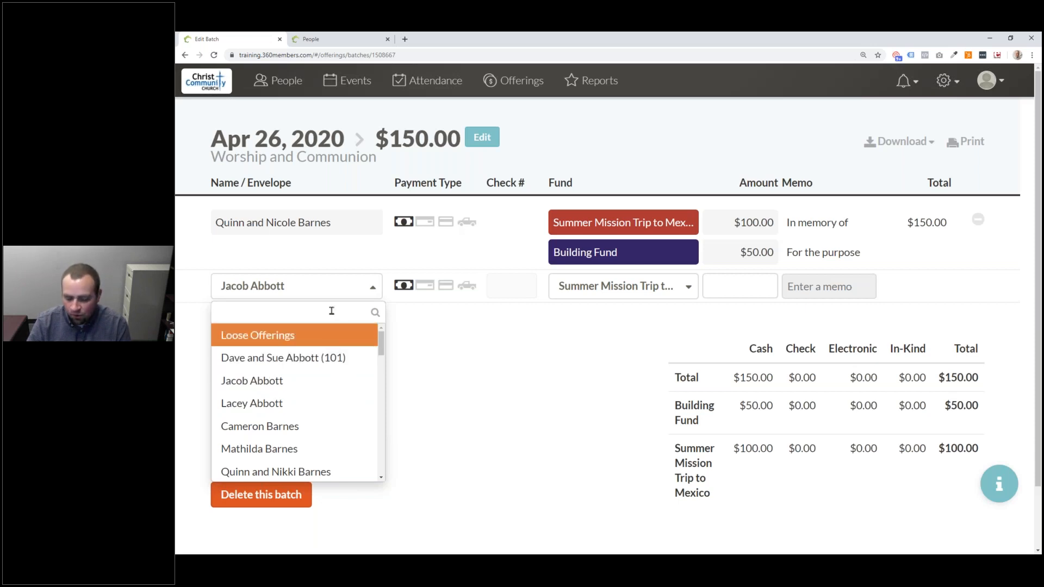
- Select the donor by envelope number and record the gift as check number 1234
{"action": "type", "text": "101"}
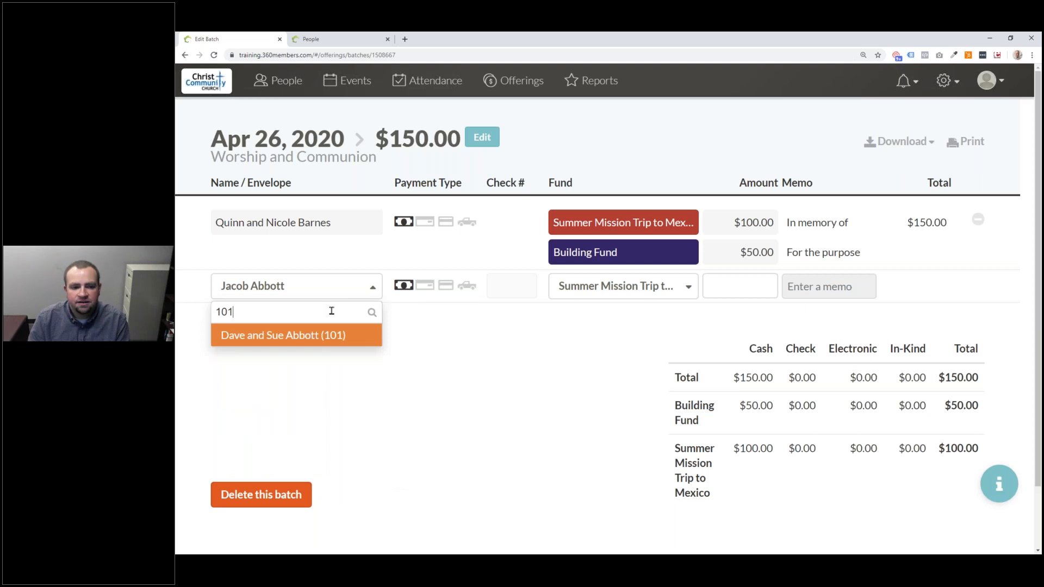
{"action": "key", "text": "Return"}
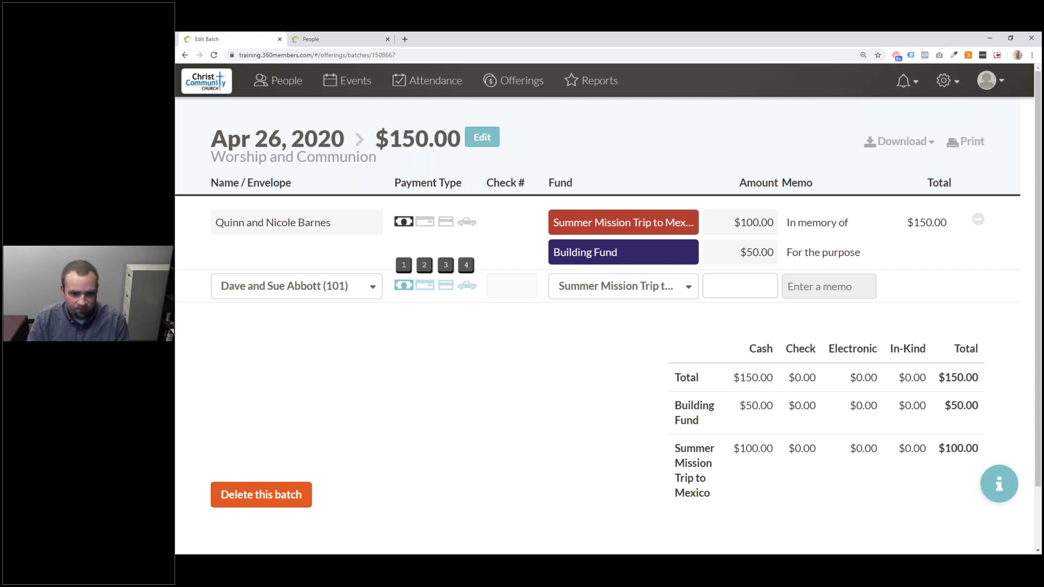
{"action": "key", "text": "2"}
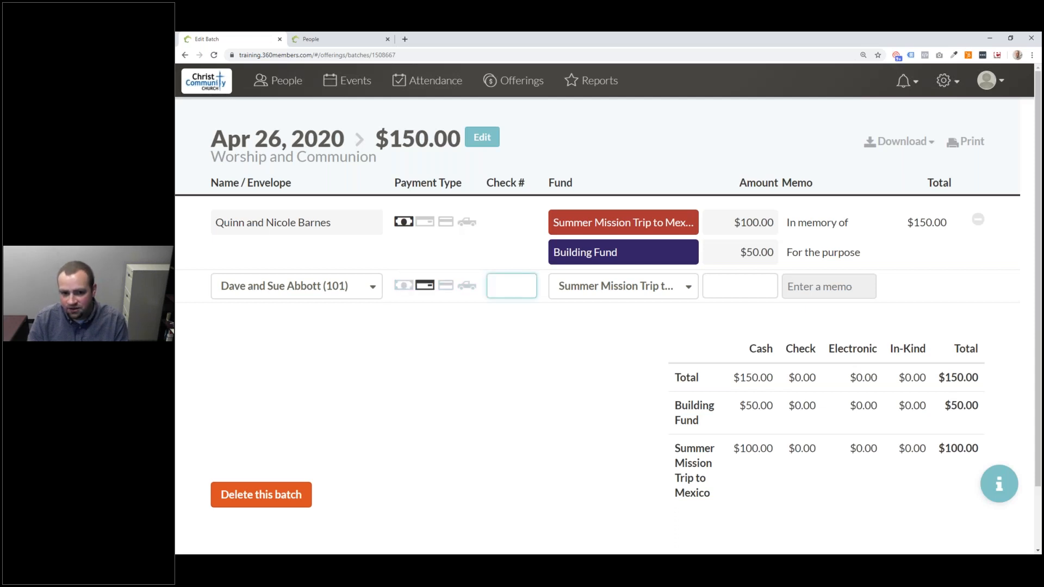
{"action": "type", "text": "12"}
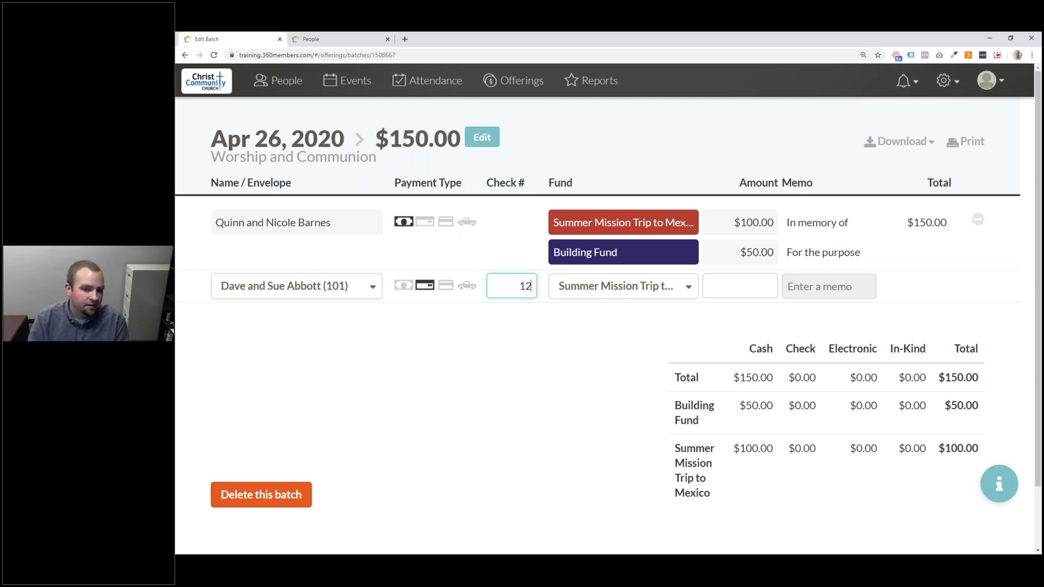
{"action": "type", "text": "34"}
{"action": "key", "text": "Tab"}
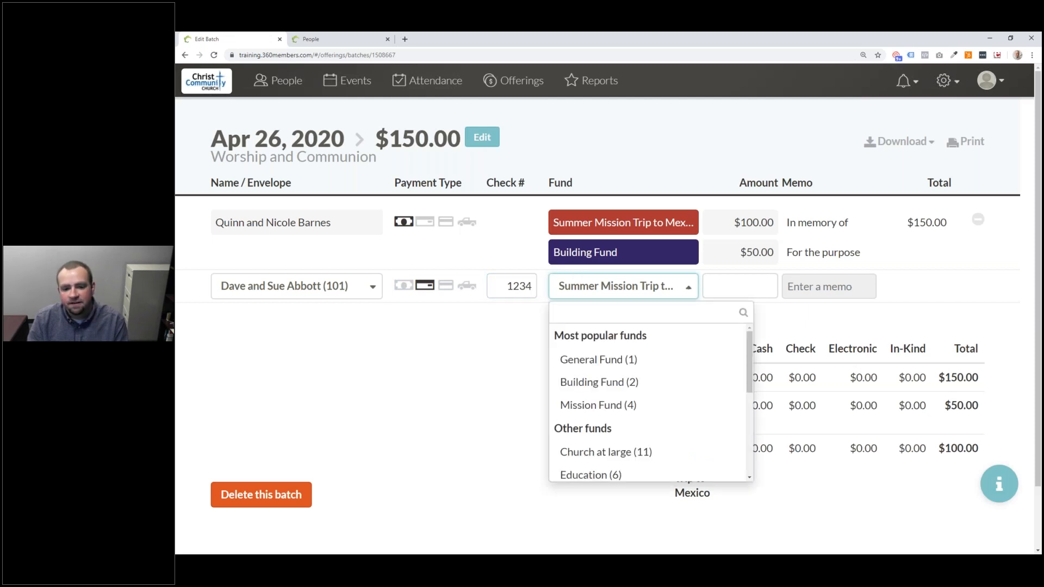
- Assign the check to General Fund (1) with amount 25 and save it
{"action": "type", "text": "1"}
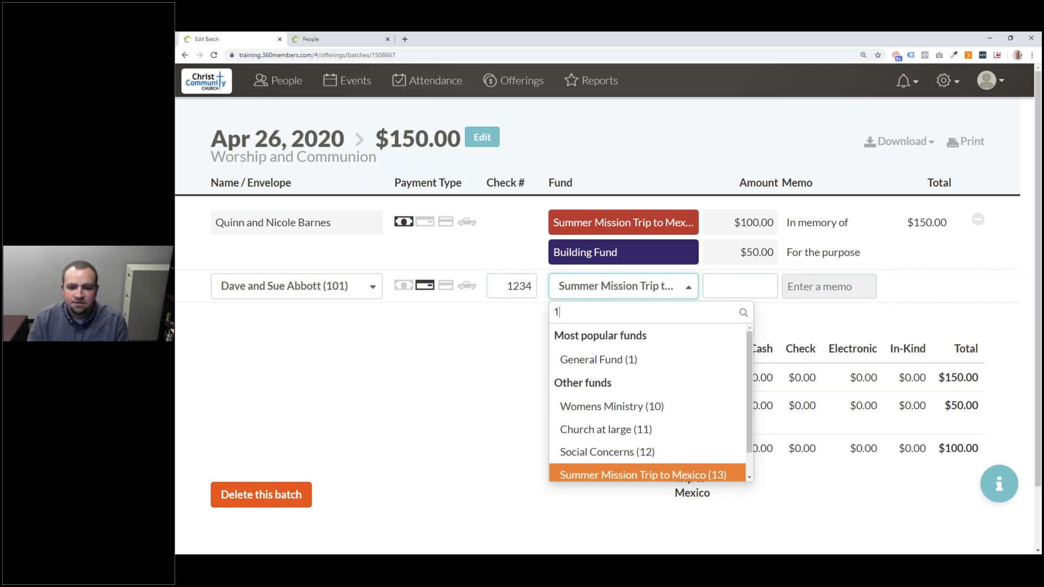
{"action": "key", "text": "Up"}
{"action": "key", "text": "Down"}
{"action": "key", "text": "Up"}
{"action": "key", "text": "Up"}
{"action": "key", "text": "Up"}
{"action": "key", "text": "Up"}
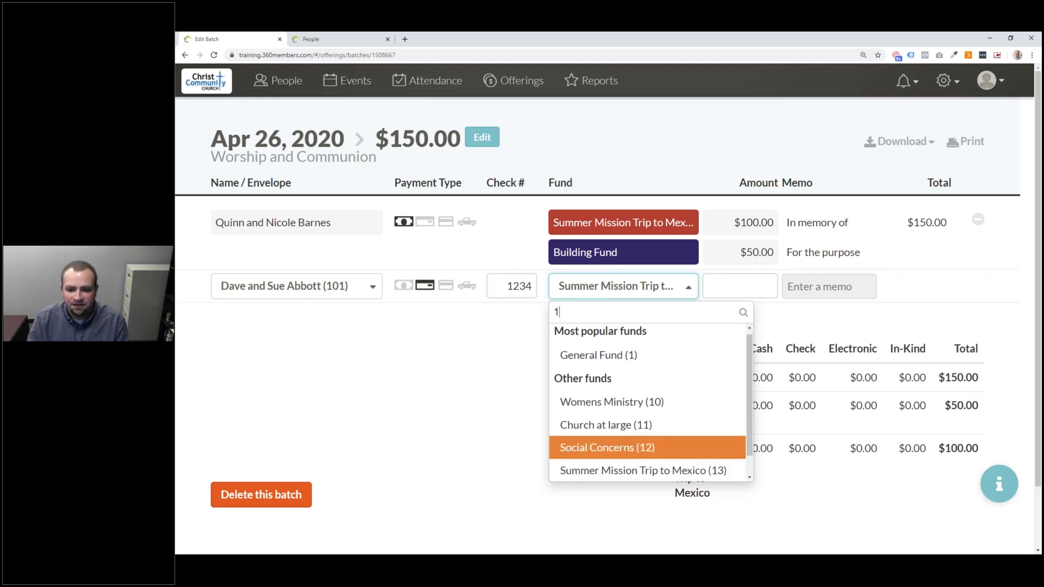
{"action": "key", "text": "Down"}
{"action": "key", "text": "Down"}
{"action": "key", "text": "Down"}
{"action": "key", "text": "Down"}
{"action": "key", "text": "Up"}
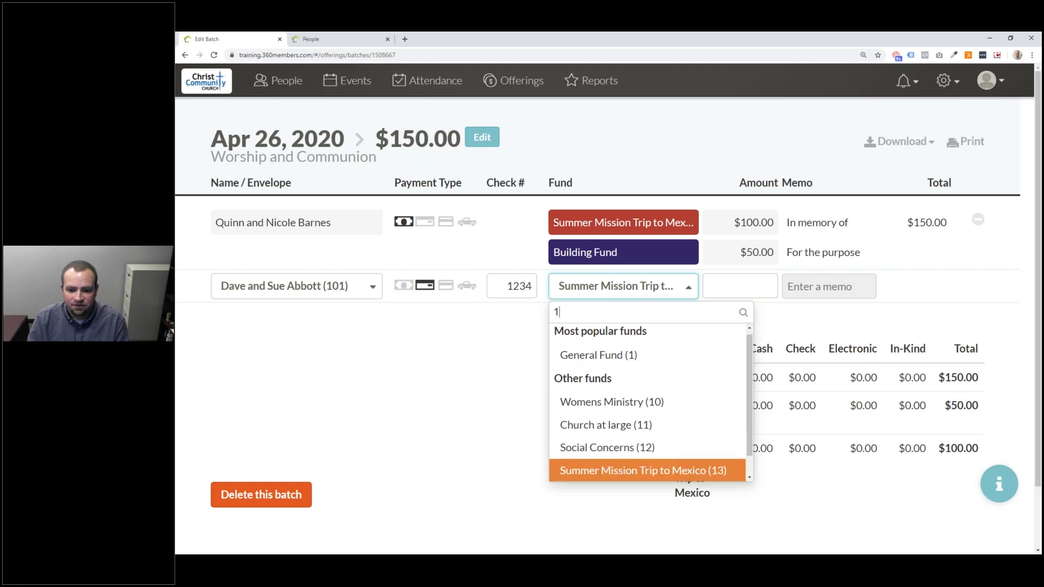
{"action": "key", "text": "Down"}
{"action": "key", "text": "Down"}
{"action": "key", "text": "Up"}
{"action": "key", "text": "Up"}
{"action": "key", "text": "Up"}
{"action": "key", "text": "Up"}
{"action": "key", "text": "Up"}
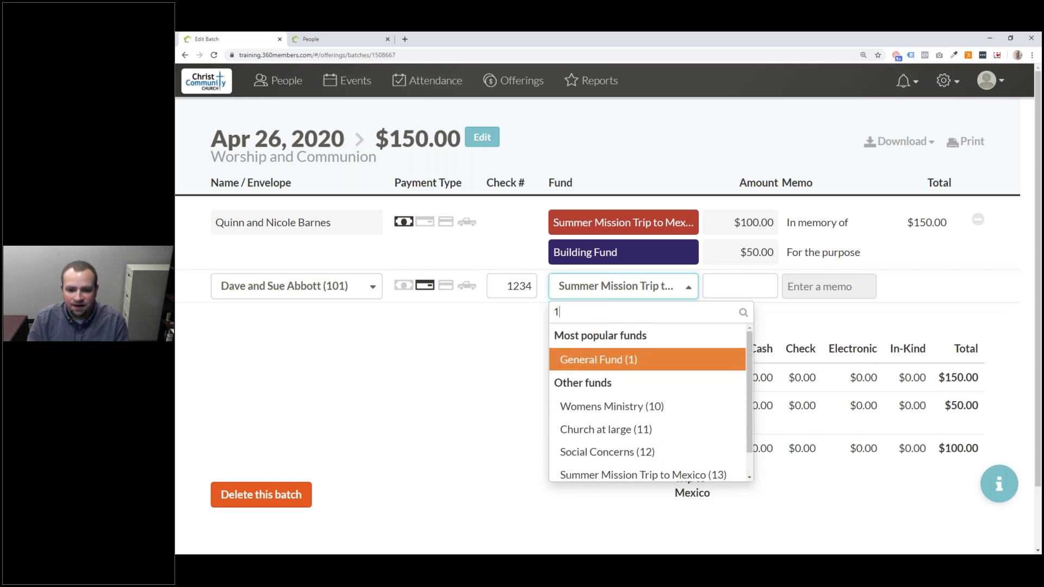
{"action": "key", "text": "Tab"}
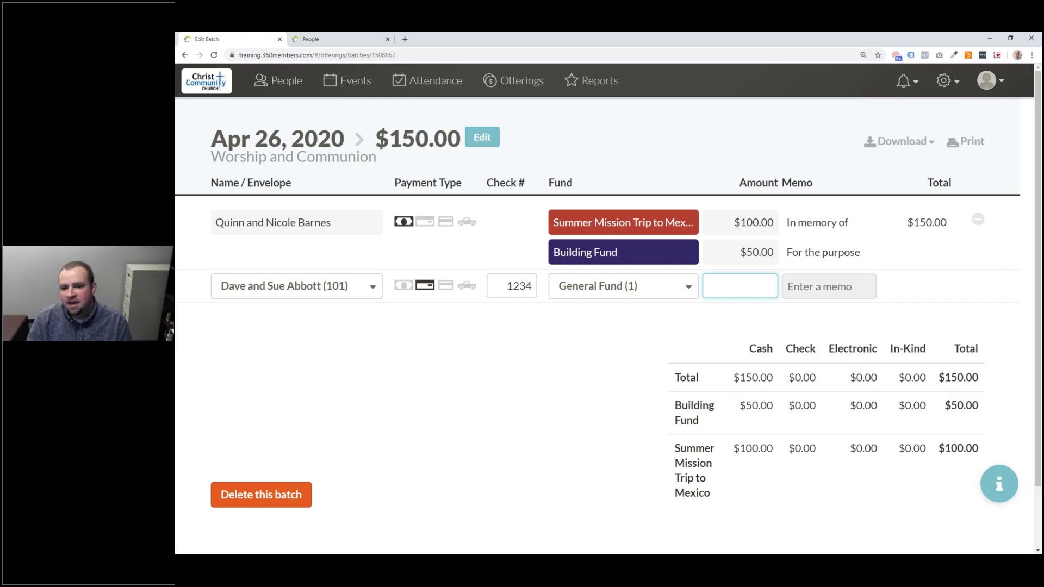
{"action": "type", "text": "25"}
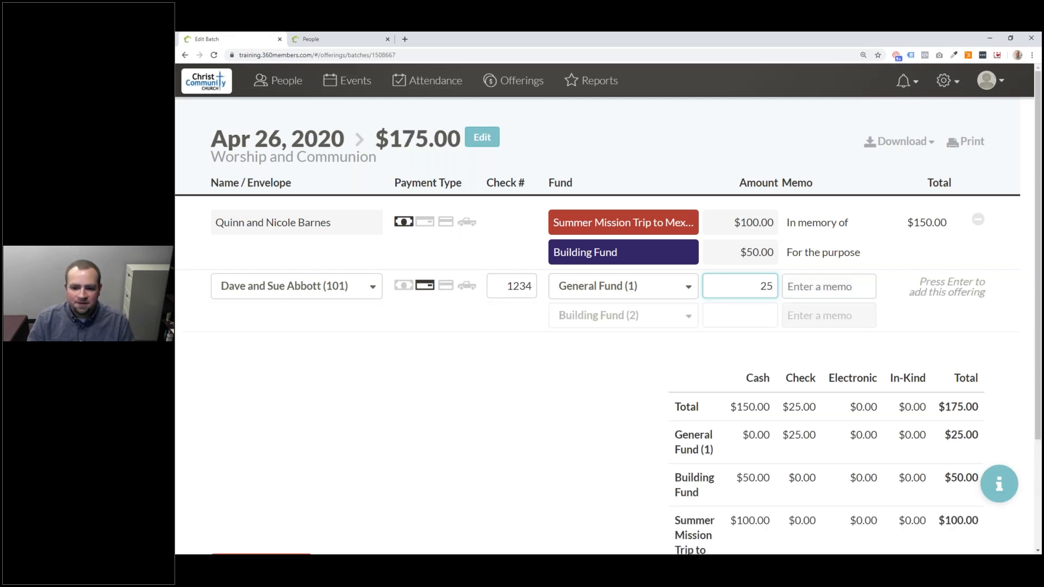
{"action": "key", "text": "Return"}
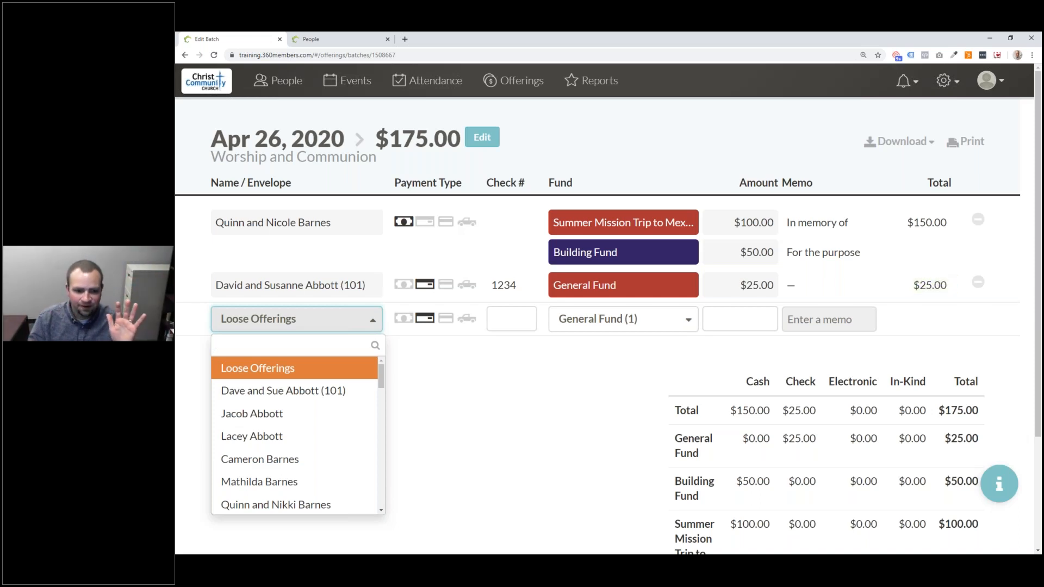
- Enter the envelope donor's $5 cash gift to General Fund (1) and save it
{"action": "type", "text": "102"}
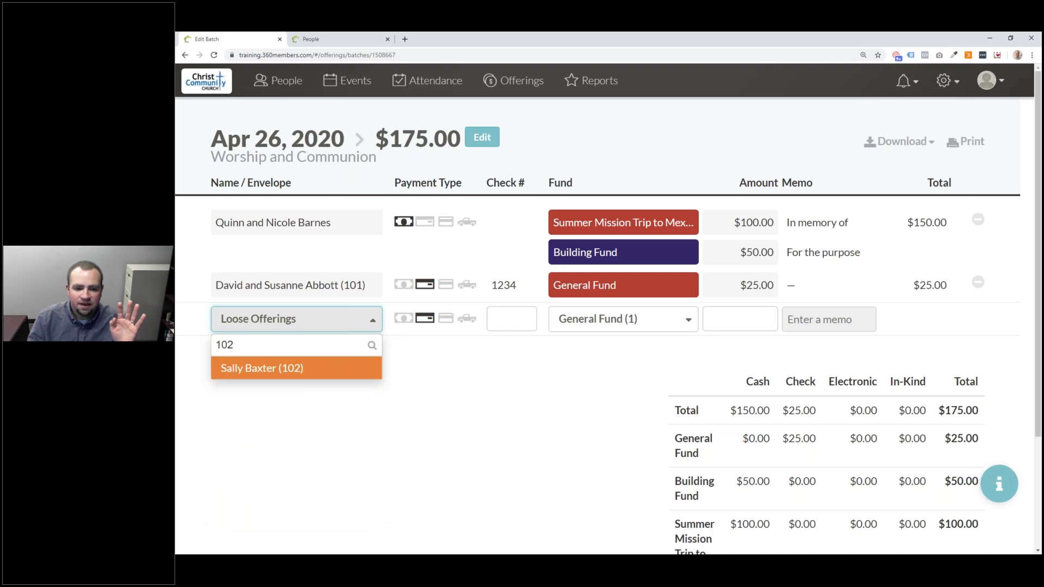
{"action": "key", "text": "Return"}
{"action": "key", "text": "1"}
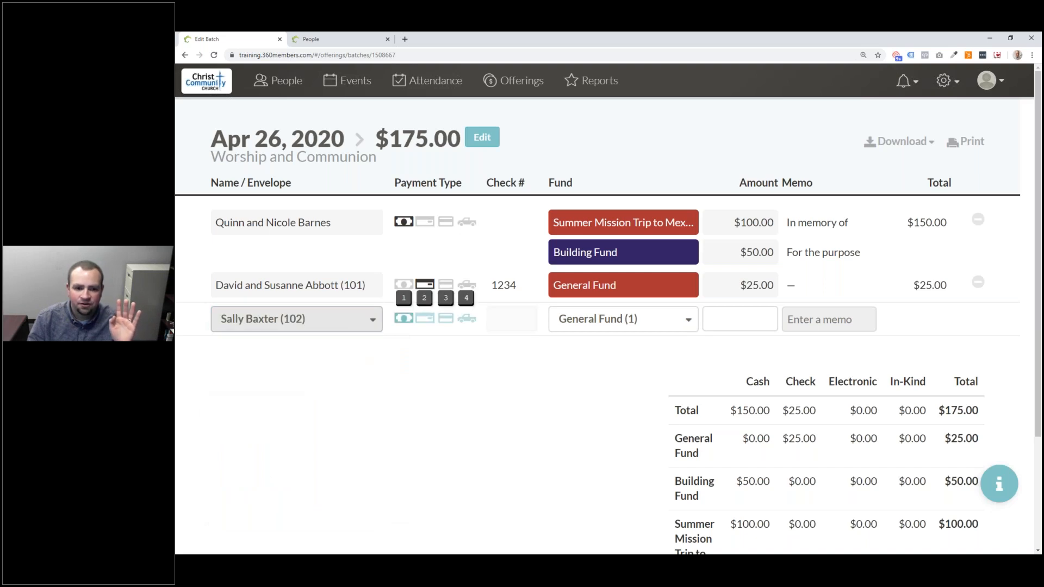
{"action": "key", "text": "Tab"}
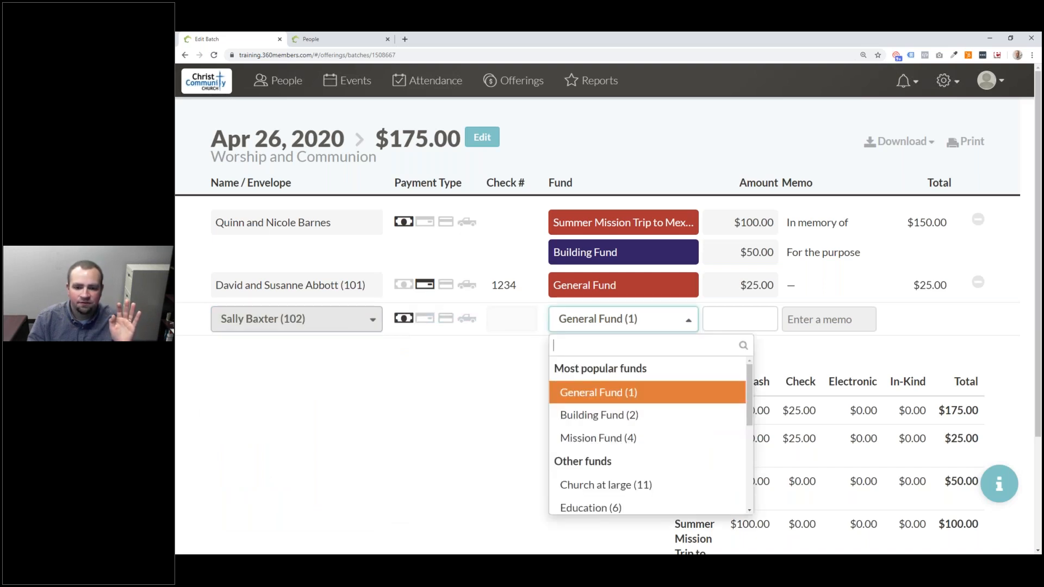
{"action": "key", "text": "Return"}
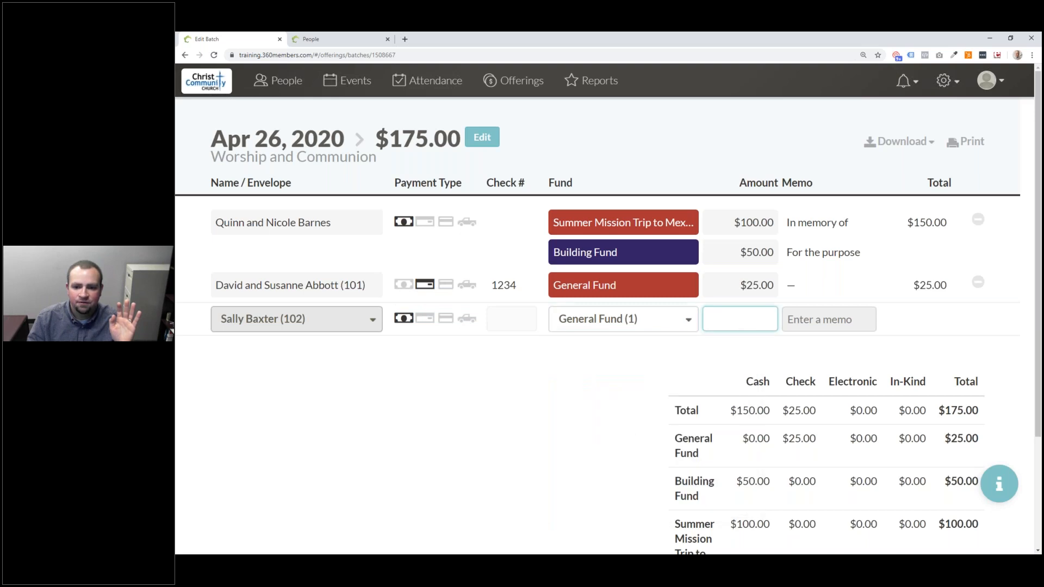
{"action": "type", "text": "5"}
{"action": "key", "text": "Return"}
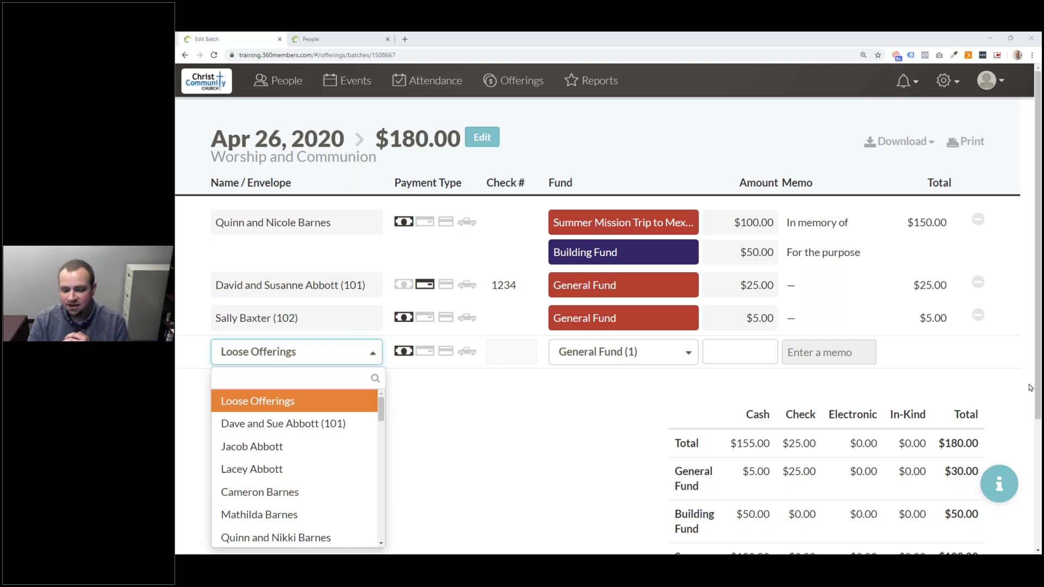
- Choose the next donor and start a 1000 in-kind gift
{"action": "scroll", "coordinate": [359, 489], "scroll_direction": "down", "scroll_amount": 3}
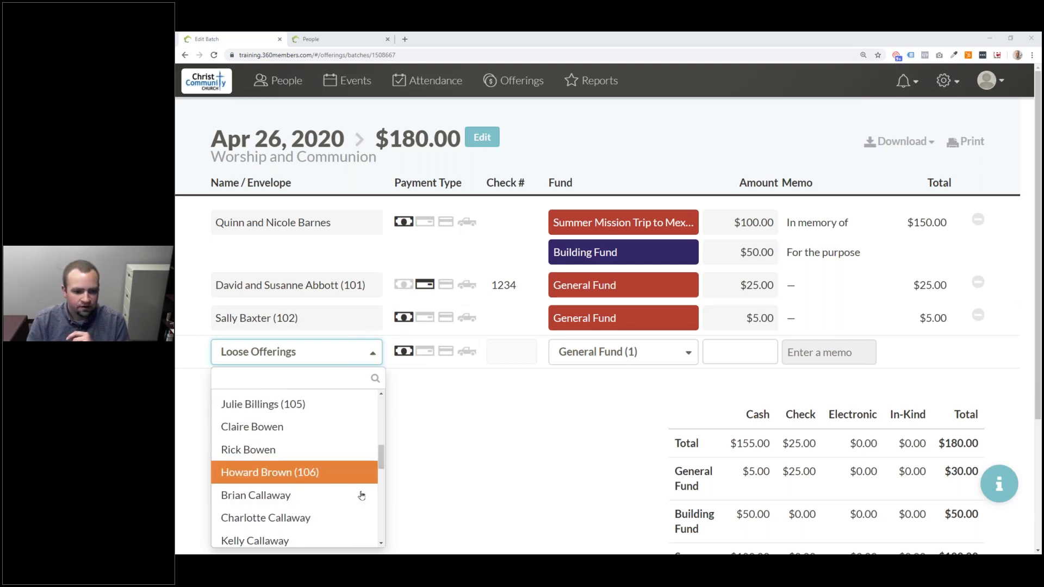
{"action": "left_click", "coordinate": [324, 472]}
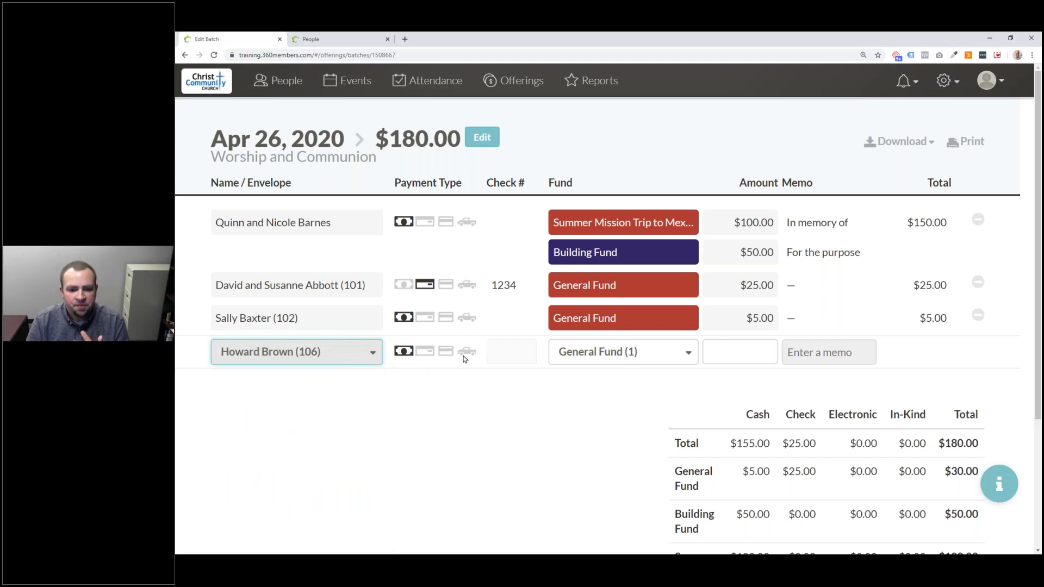
{"action": "left_click", "coordinate": [466, 352]}
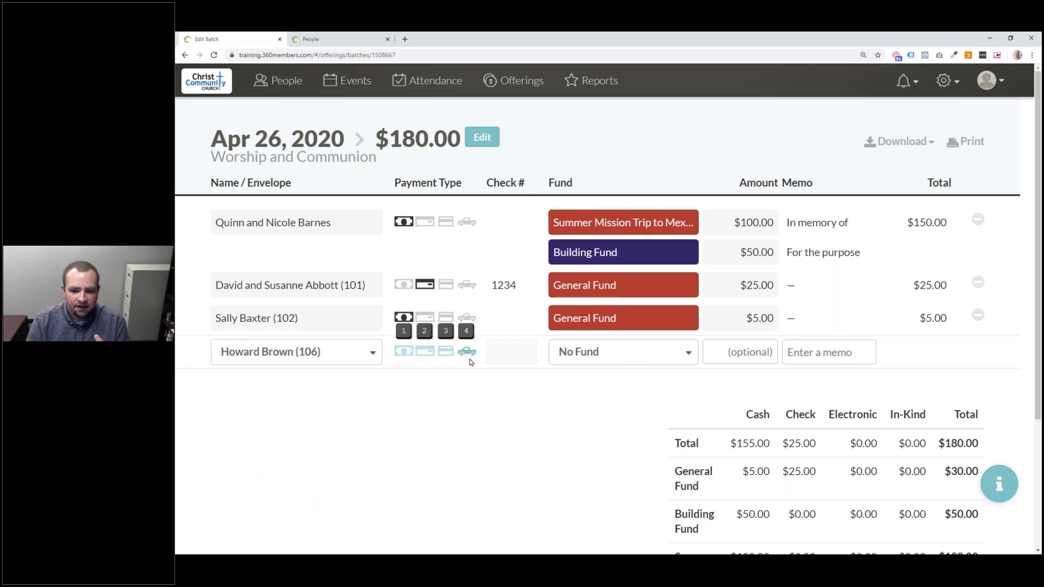
{"action": "left_click", "coordinate": [746, 355]}
{"action": "type", "text": "1000"}
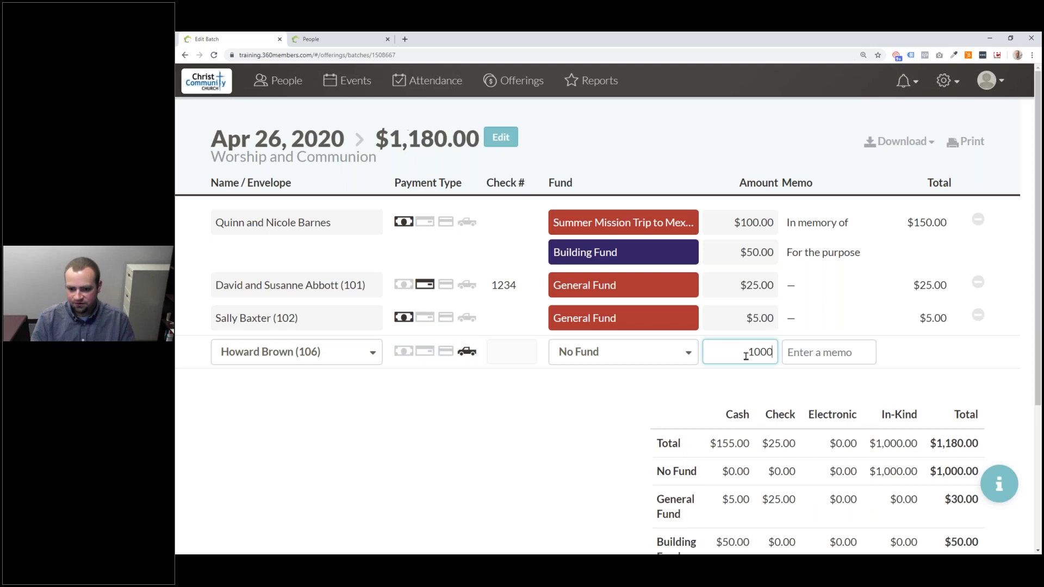
- Replace the memo 'Stock of Zoom' with 'Corn'
{"action": "left_click", "coordinate": [831, 354]}
{"action": "type", "text": "Stoc"}
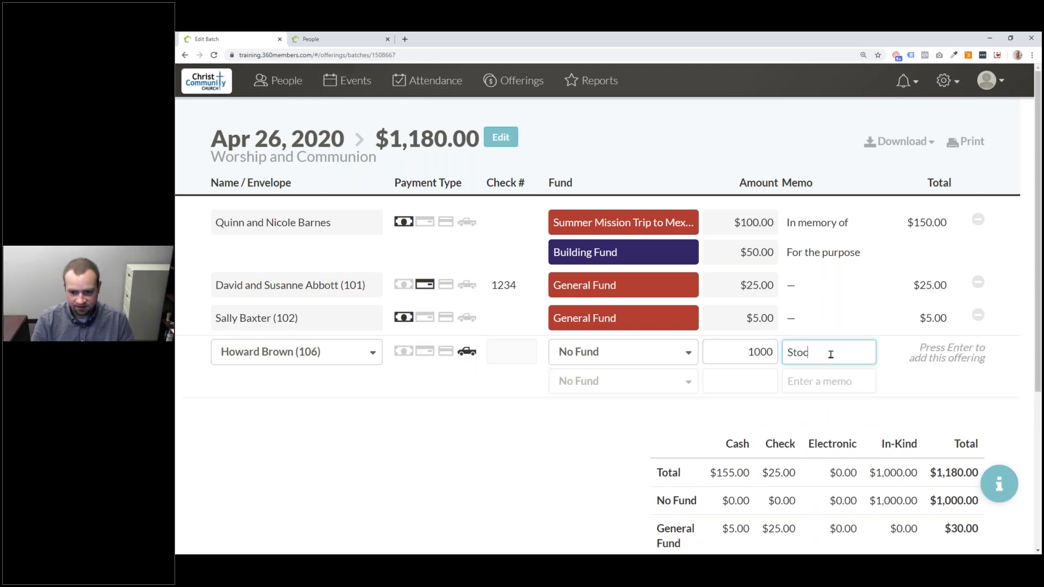
{"action": "type", "text": "k of Zoom"}
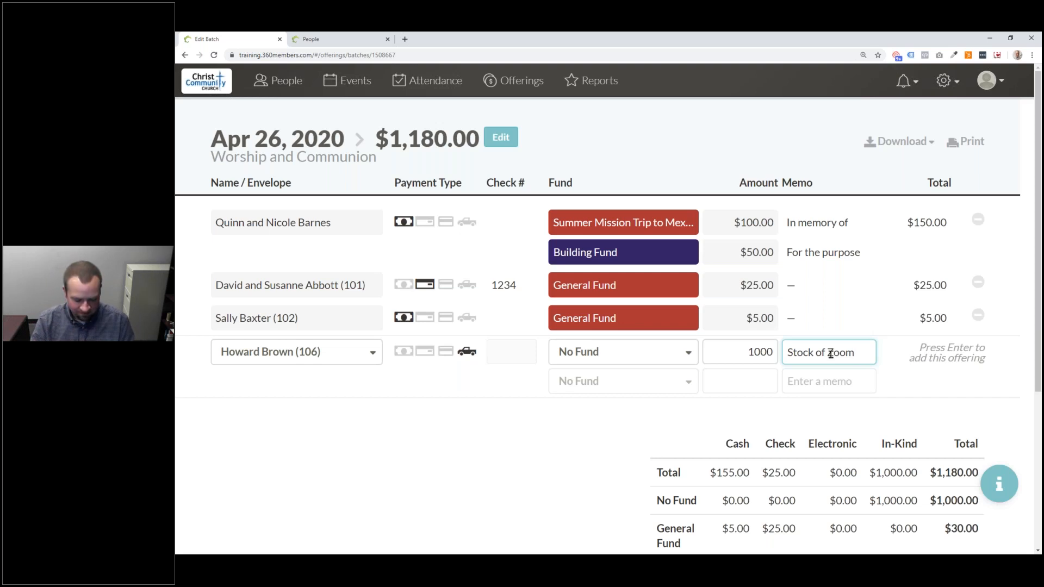
{"action": "key", "text": "ctrl+a"}
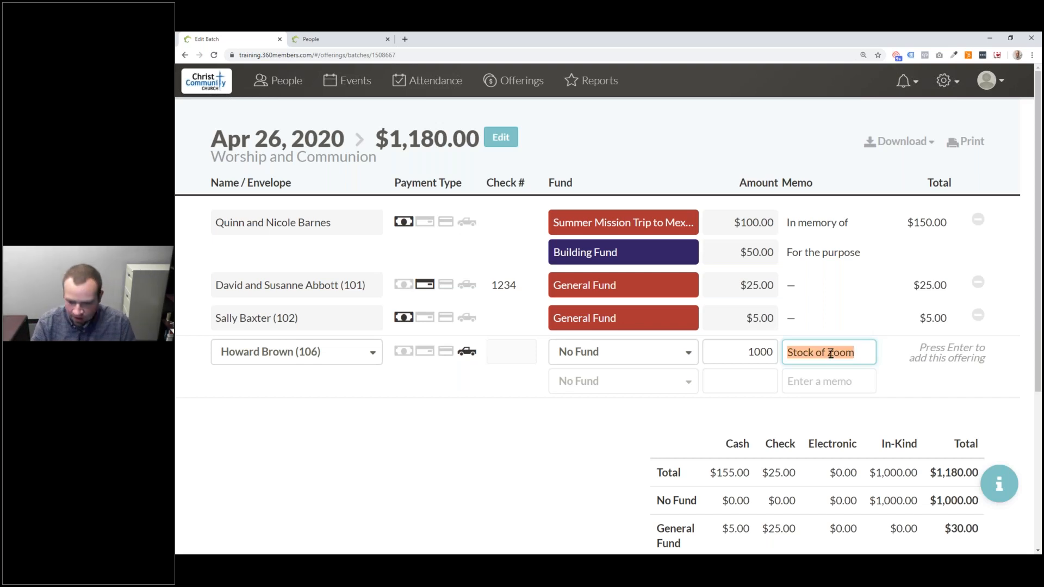
{"action": "type", "text": "Corn"}
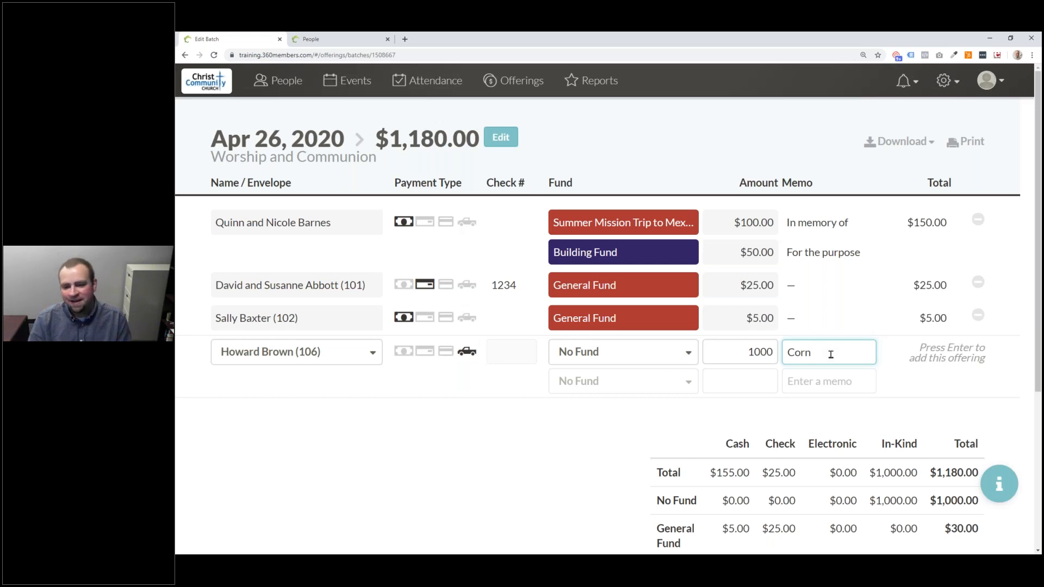
- Set the Corn offering's fund back from General Fund to No Fund and save it
{"action": "left_click", "coordinate": [665, 364]}
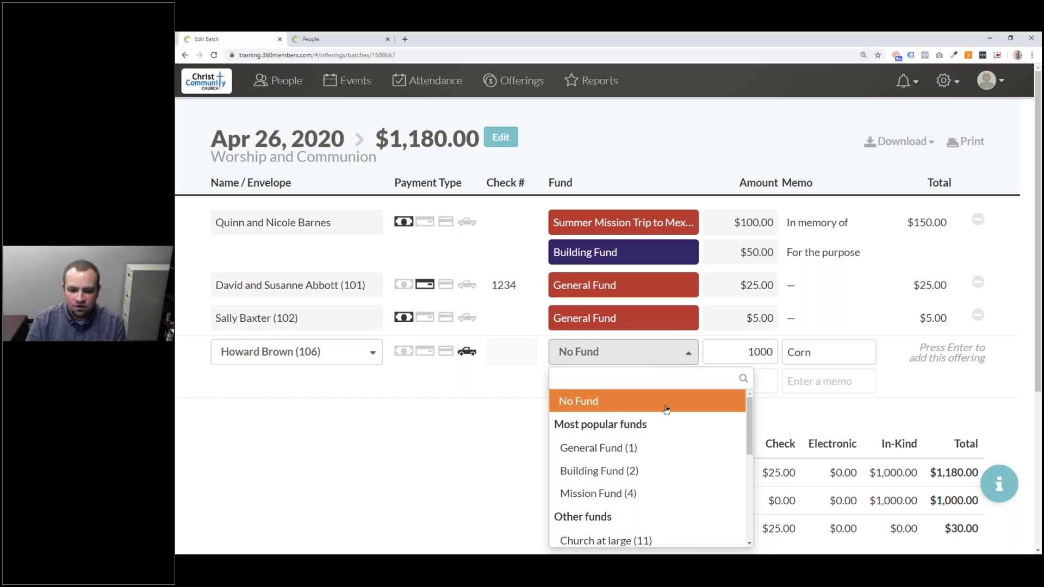
{"action": "left_click", "coordinate": [647, 443]}
{"action": "left_click_drag", "start_coordinate": [749, 353], "coordinate": [789, 351]}
{"action": "left_click", "coordinate": [842, 352]}
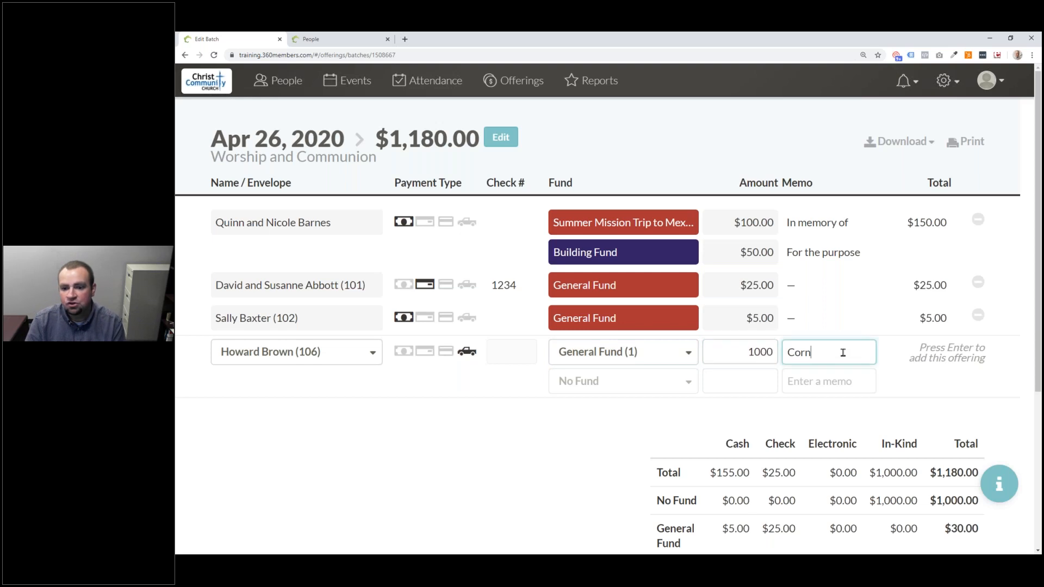
{"action": "left_click_drag", "start_coordinate": [843, 352], "coordinate": [765, 342]}
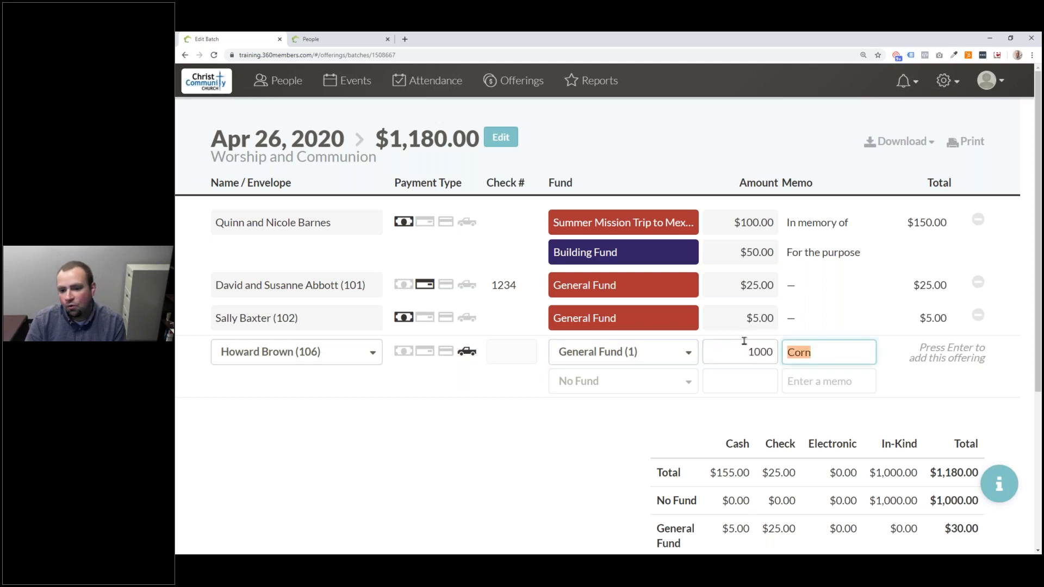
{"action": "left_click", "coordinate": [637, 363]}
{"action": "left_click", "coordinate": [578, 399]}
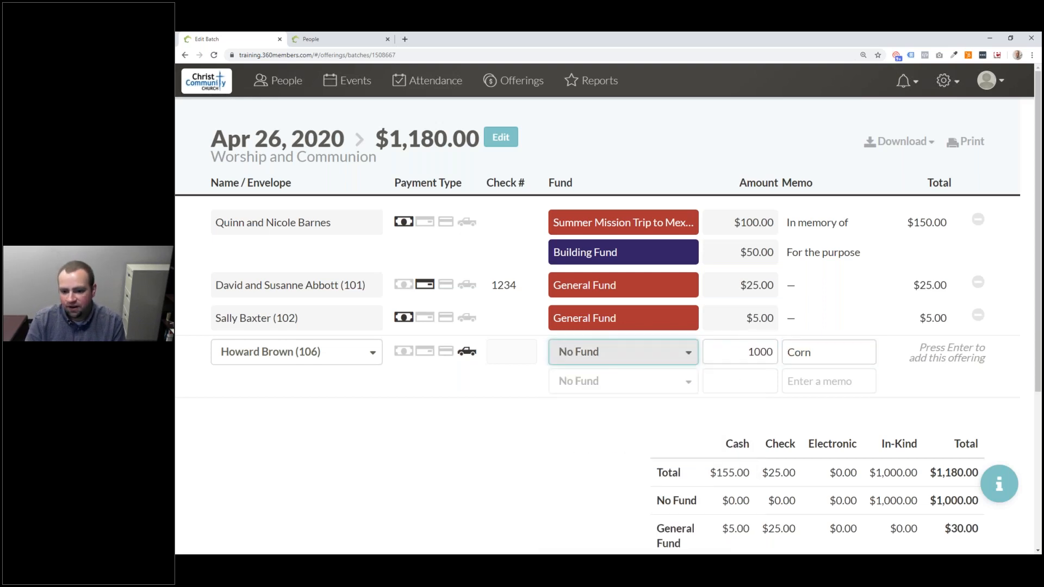
{"action": "left_click", "coordinate": [827, 350]}
{"action": "key", "text": "Return"}
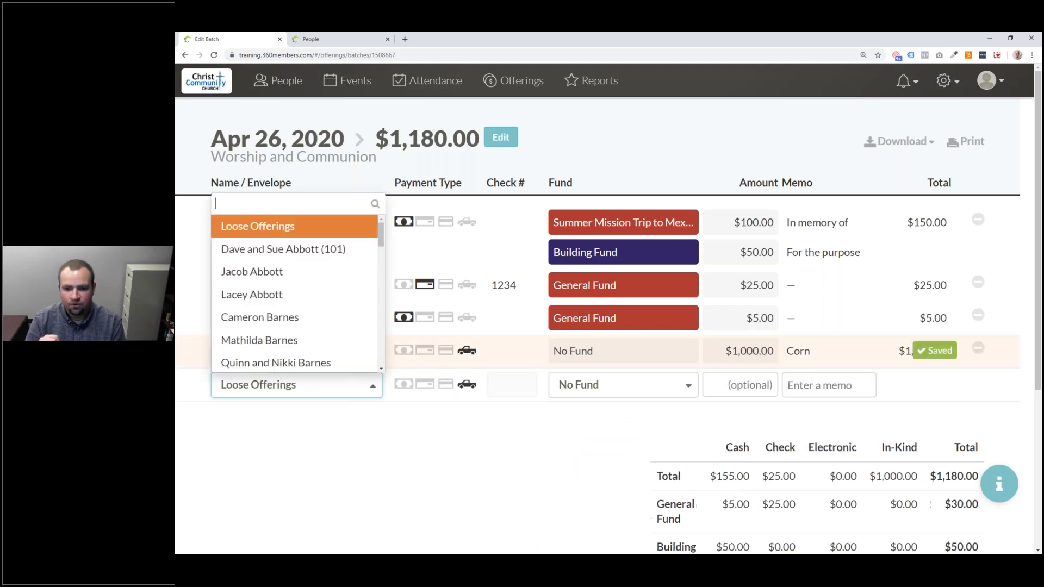
- Add the same donor's 1000 'Stock of Zoom' gift to General Fund
{"action": "left_click", "coordinate": [548, 497]}
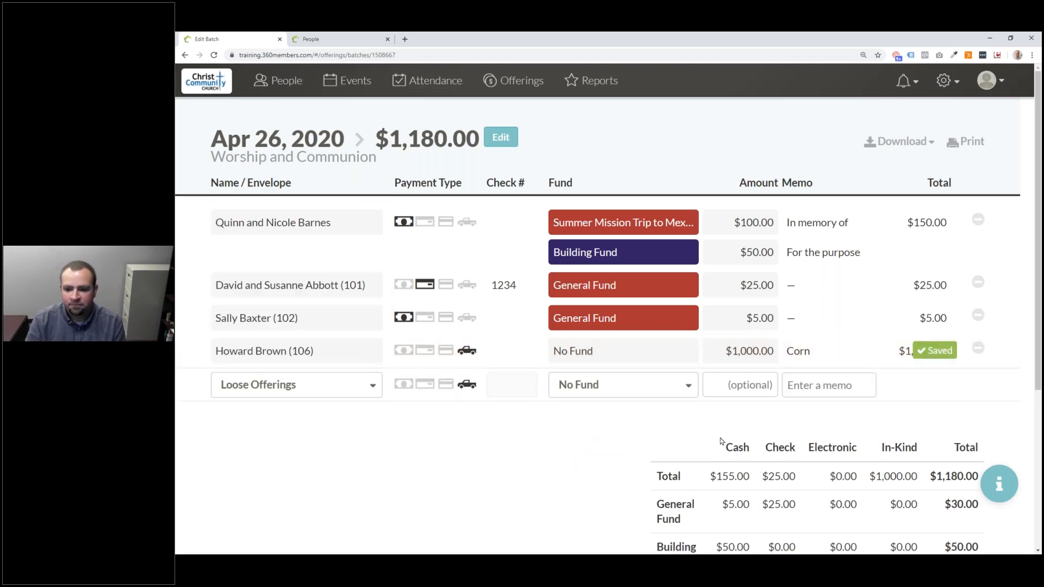
{"action": "scroll", "coordinate": [721, 441], "scroll_direction": "down", "scroll_amount": 3}
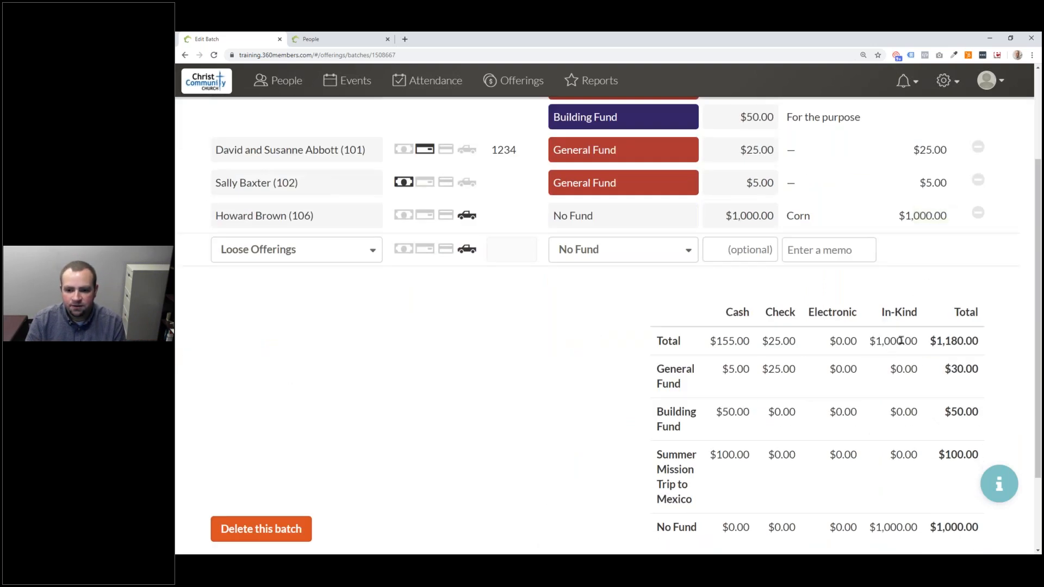
{"action": "left_click", "coordinate": [315, 249]}
{"action": "scroll", "coordinate": [301, 356], "scroll_direction": "down", "scroll_amount": 3}
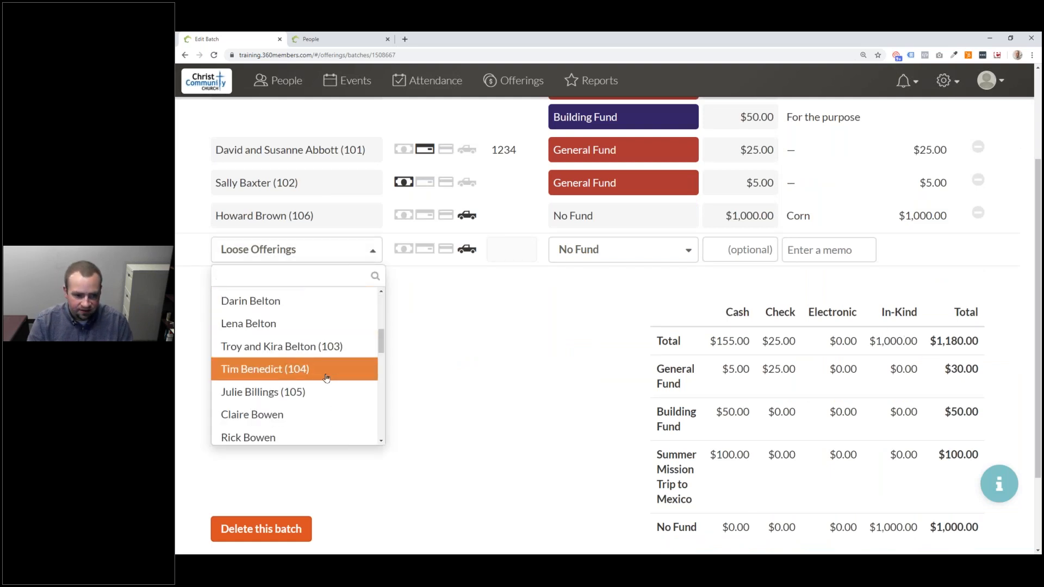
{"action": "type", "text": "How"}
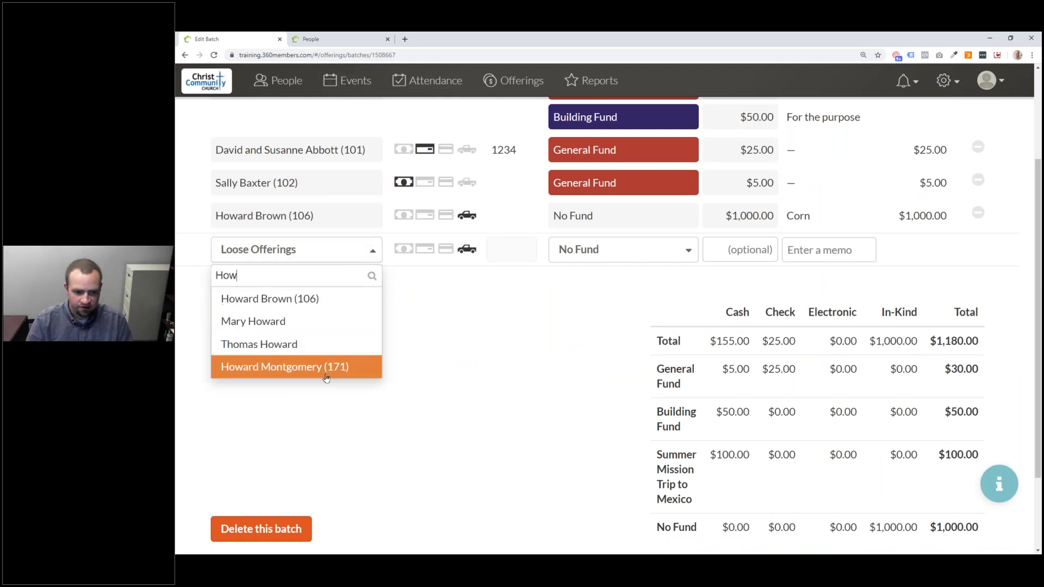
{"action": "left_click", "coordinate": [321, 299]}
{"action": "left_click", "coordinate": [597, 251]}
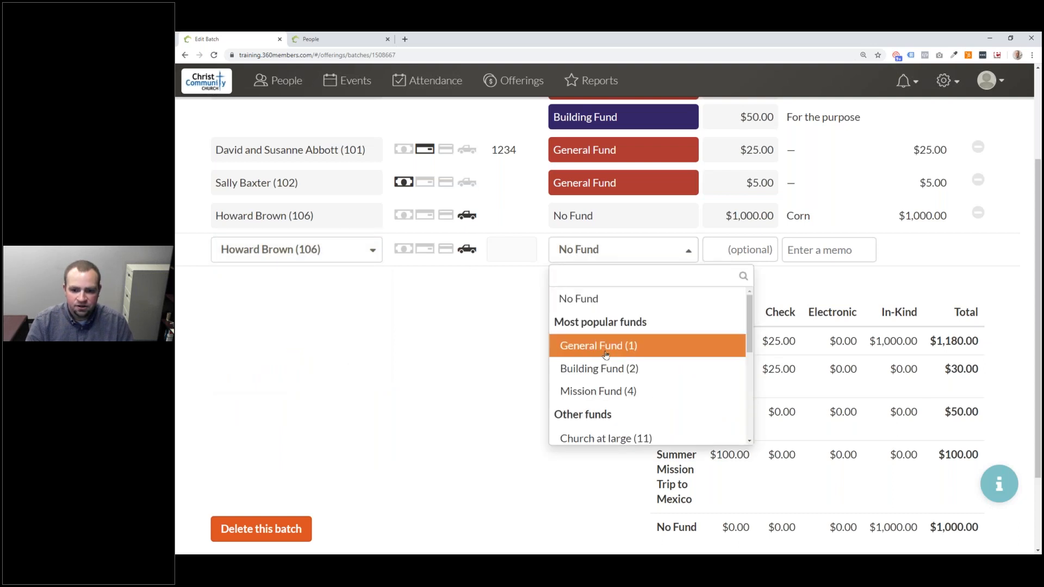
{"action": "left_click", "coordinate": [602, 345]}
{"action": "key", "text": "Tab"}
{"action": "type", "text": "1000"}
{"action": "left_click", "coordinate": [838, 257]}
{"action": "type", "text": "Stock of Zoom"}
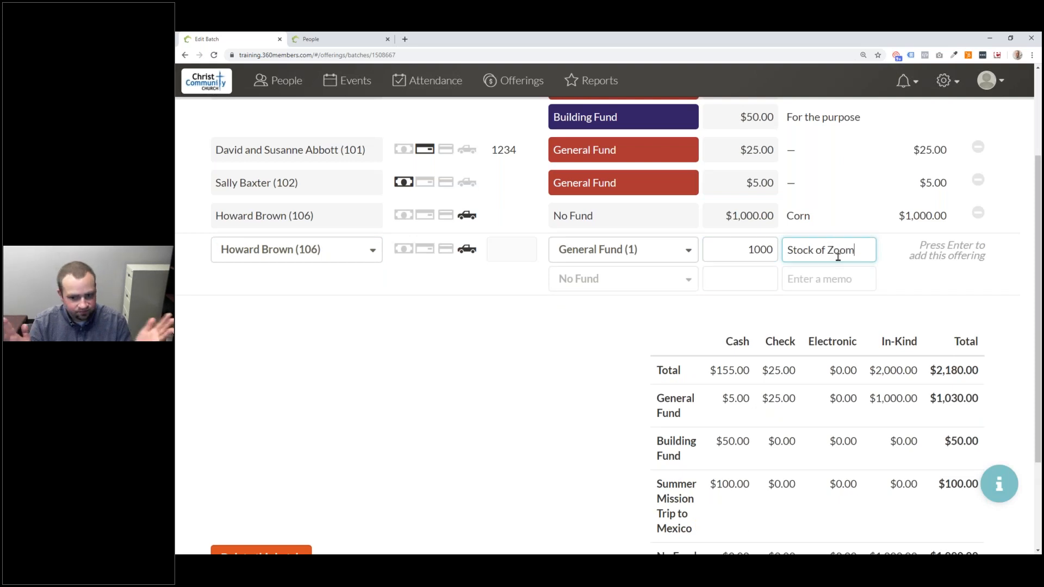
{"action": "key", "text": "Return"}
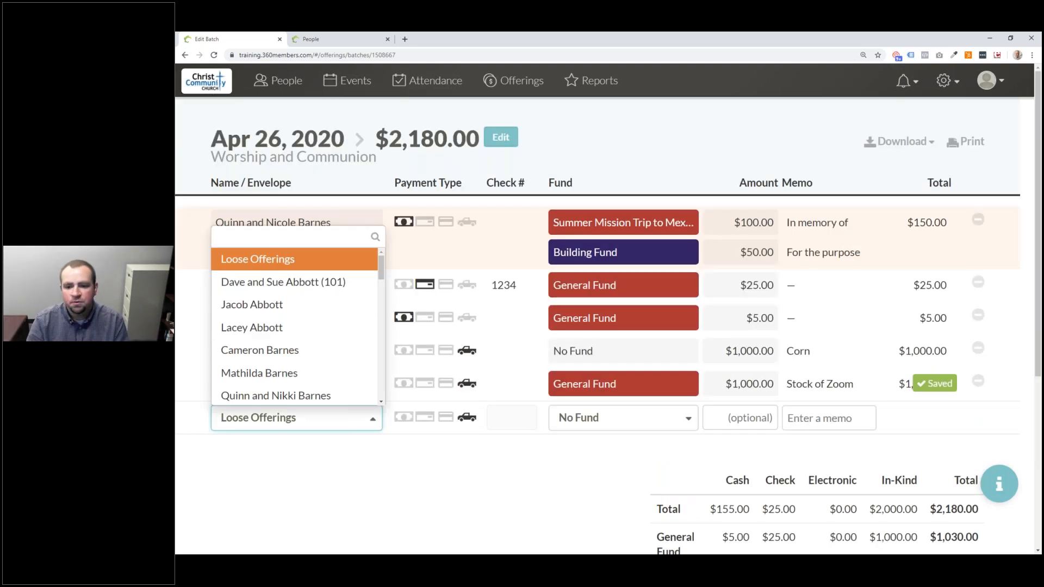
- Change the Corn offering's amount to 0 and save it
{"action": "left_click", "coordinate": [564, 465]}
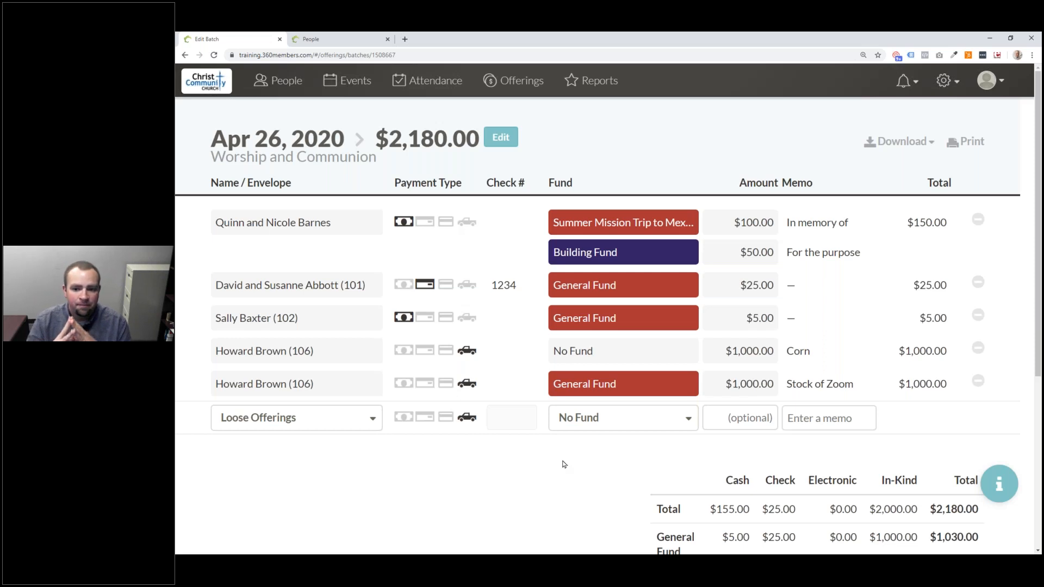
{"action": "left_click", "coordinate": [753, 351]}
{"action": "left_click", "coordinate": [762, 351]}
{"action": "double_click", "coordinate": [749, 351]}
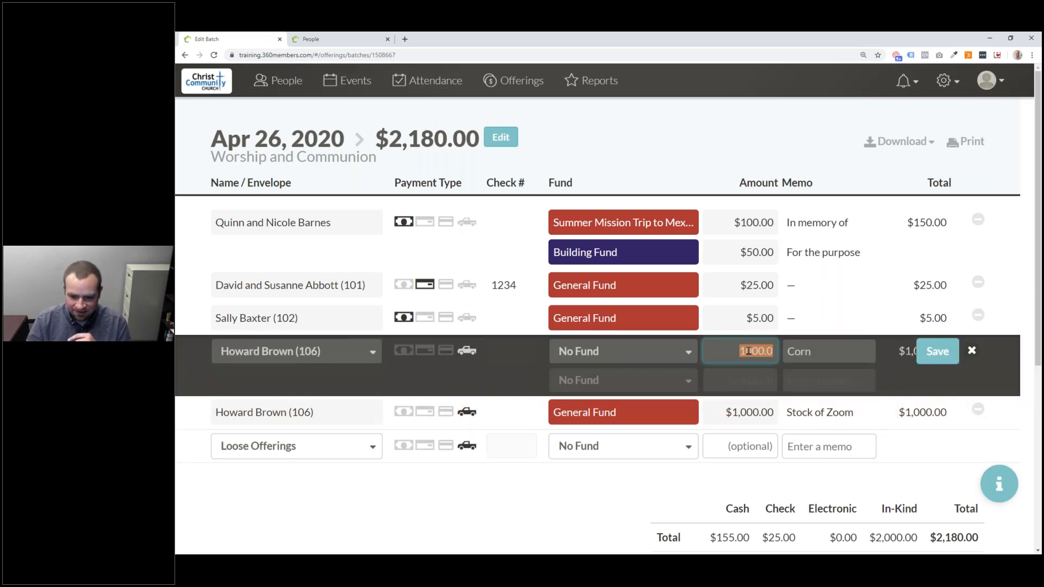
{"action": "type", "text": "0"}
{"action": "left_click", "coordinate": [938, 352]}
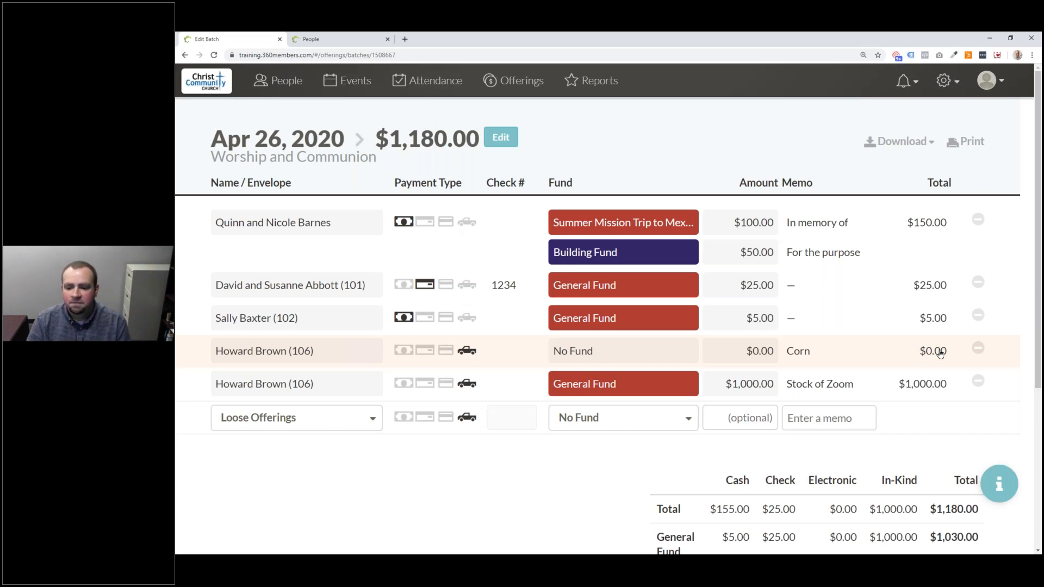
- Pick the next couple's household as the giver on the new entry row
{"action": "left_click", "coordinate": [270, 418]}
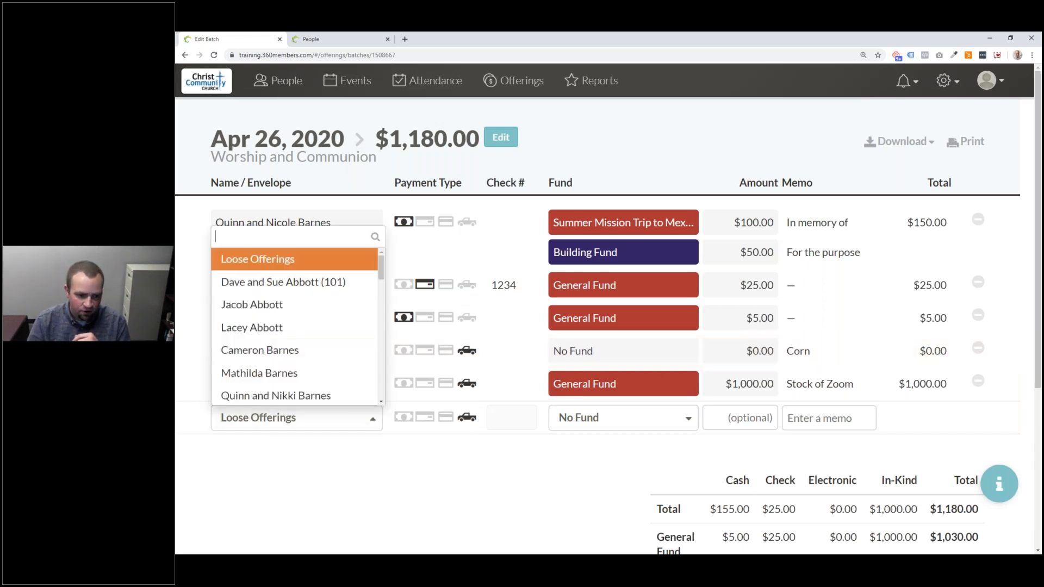
{"action": "scroll", "coordinate": [267, 388], "scroll_direction": "down", "scroll_amount": 3}
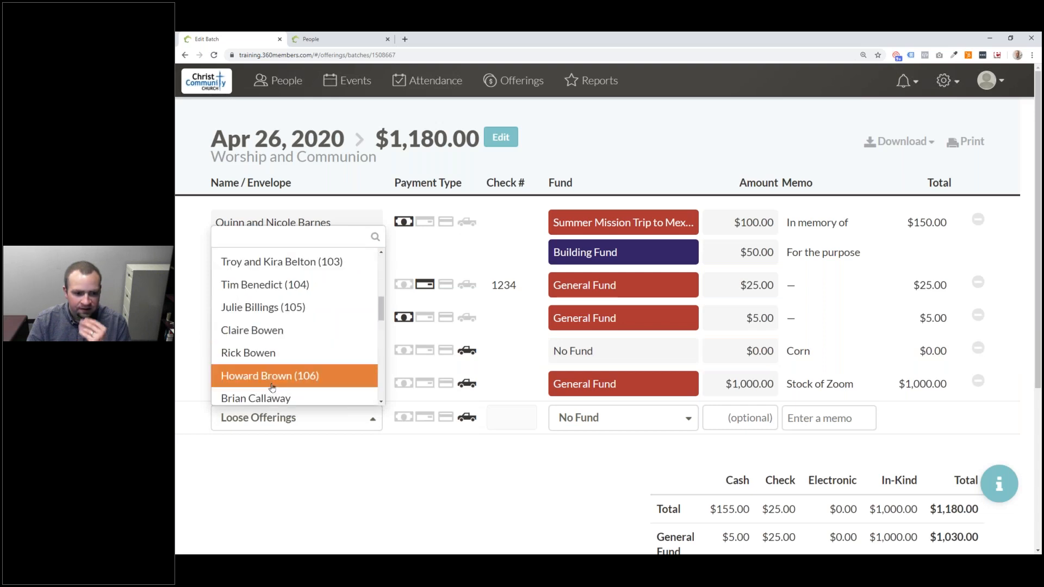
{"action": "scroll", "coordinate": [272, 388], "scroll_direction": "down", "scroll_amount": 2}
{"action": "left_click", "coordinate": [272, 354]}
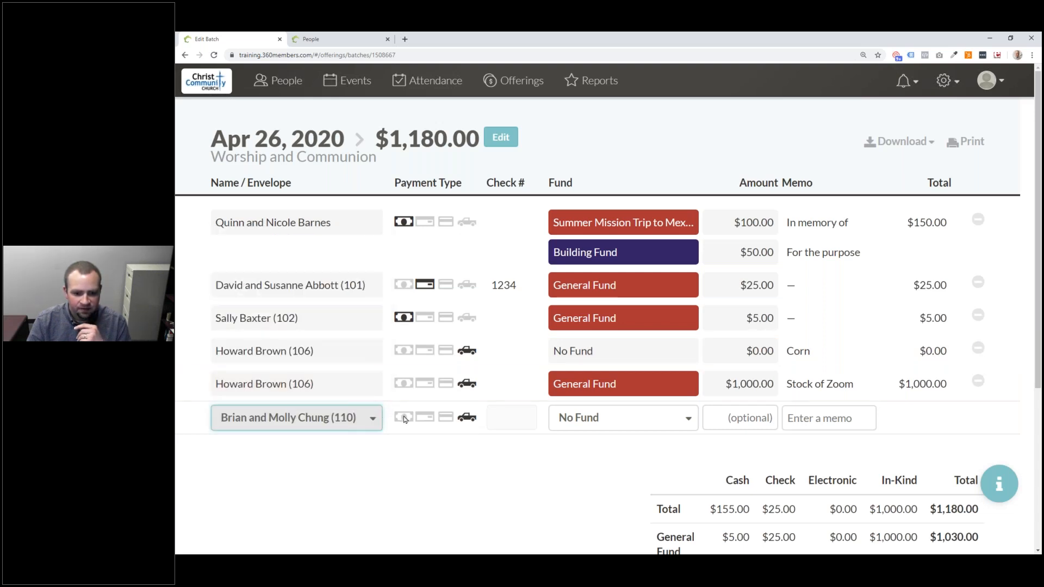
- Set the gift's payment type to in-kind after trying check and electronic
{"action": "left_click", "coordinate": [617, 420]}
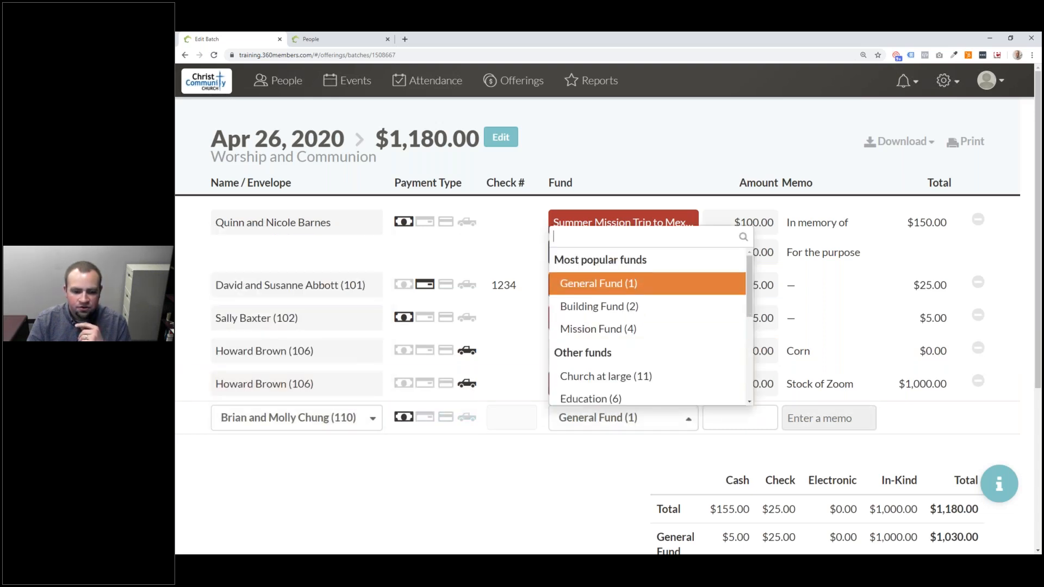
{"action": "scroll", "coordinate": [642, 285], "scroll_direction": "down", "scroll_amount": 8}
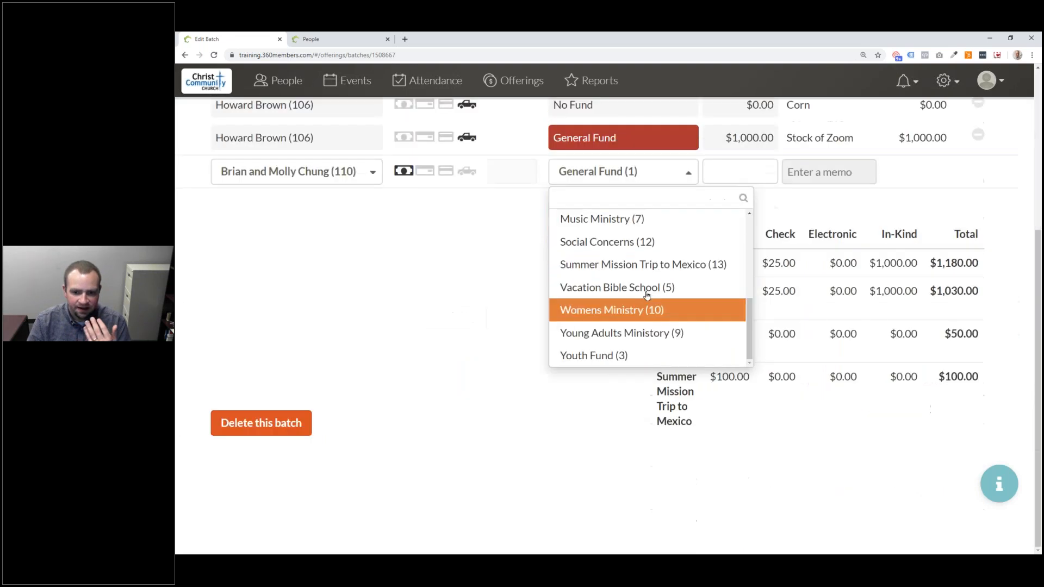
{"action": "scroll", "coordinate": [648, 297], "scroll_direction": "up", "scroll_amount": 3}
{"action": "scroll", "coordinate": [653, 294], "scroll_direction": "up", "scroll_amount": 3}
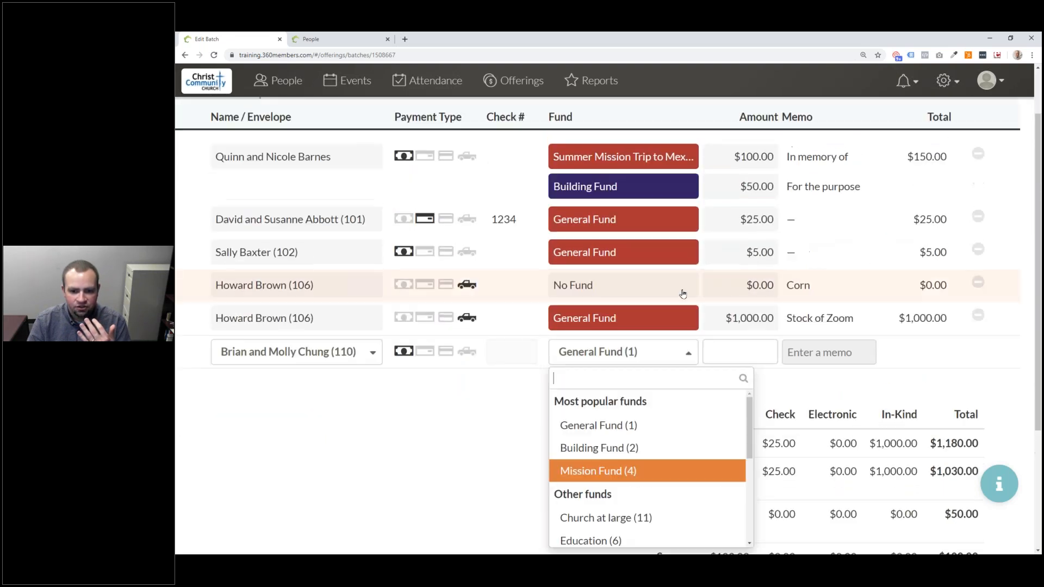
{"action": "left_click", "coordinate": [428, 352]}
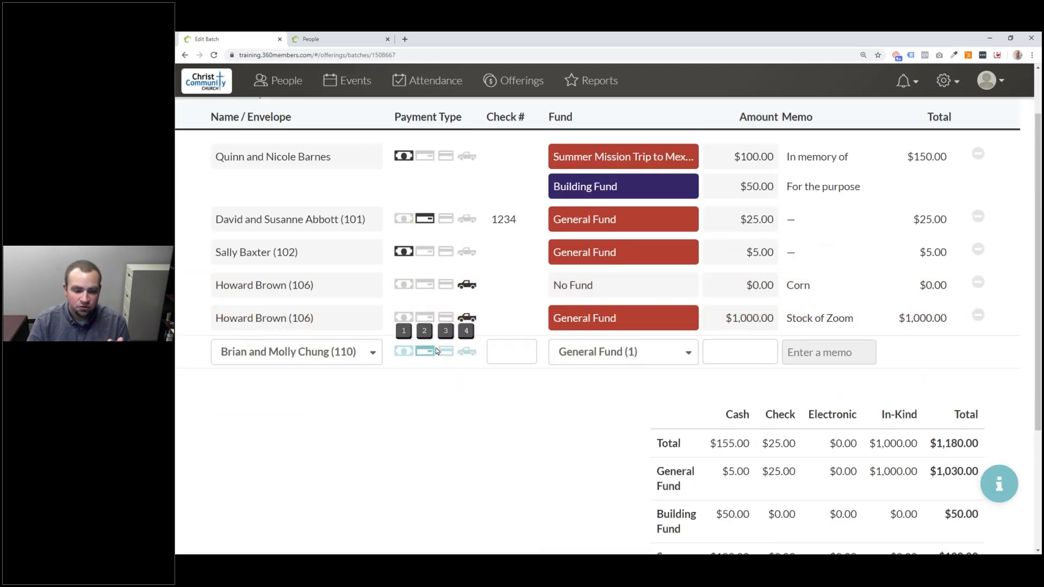
{"action": "left_click", "coordinate": [445, 353]}
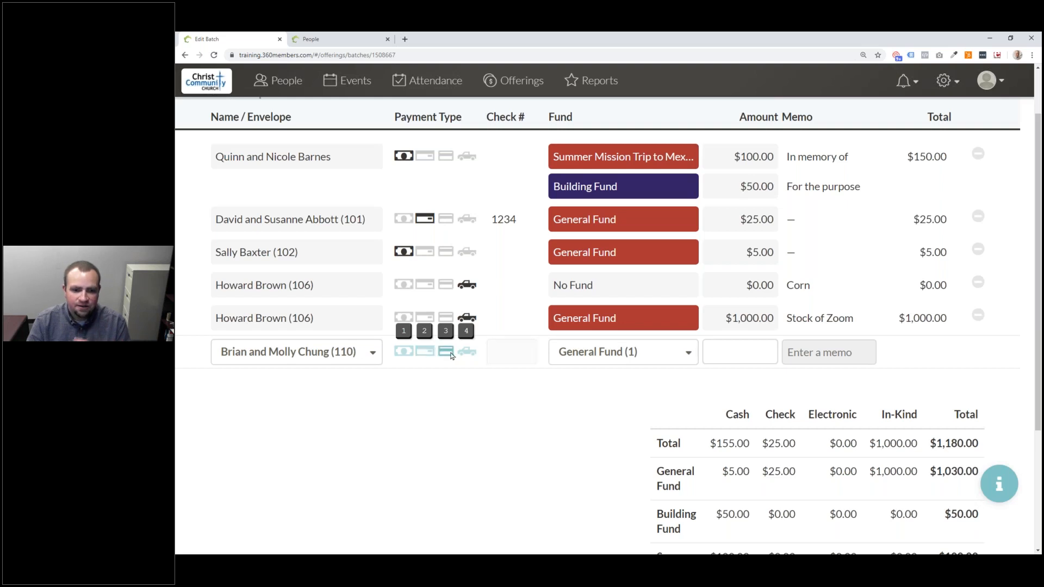
{"action": "key", "text": "4"}
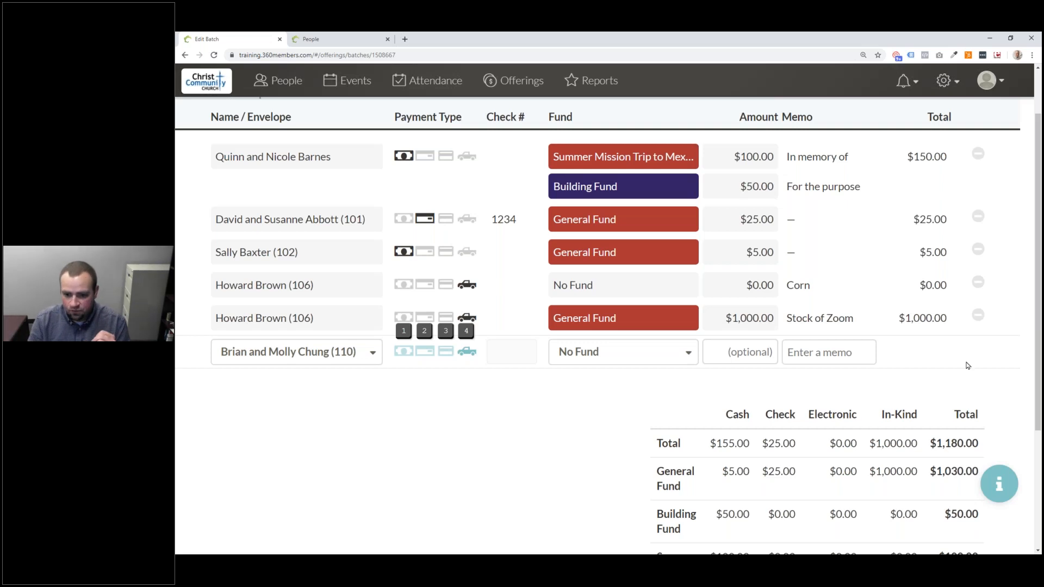
{"action": "scroll", "coordinate": [962, 375], "scroll_direction": "down", "scroll_amount": 3}
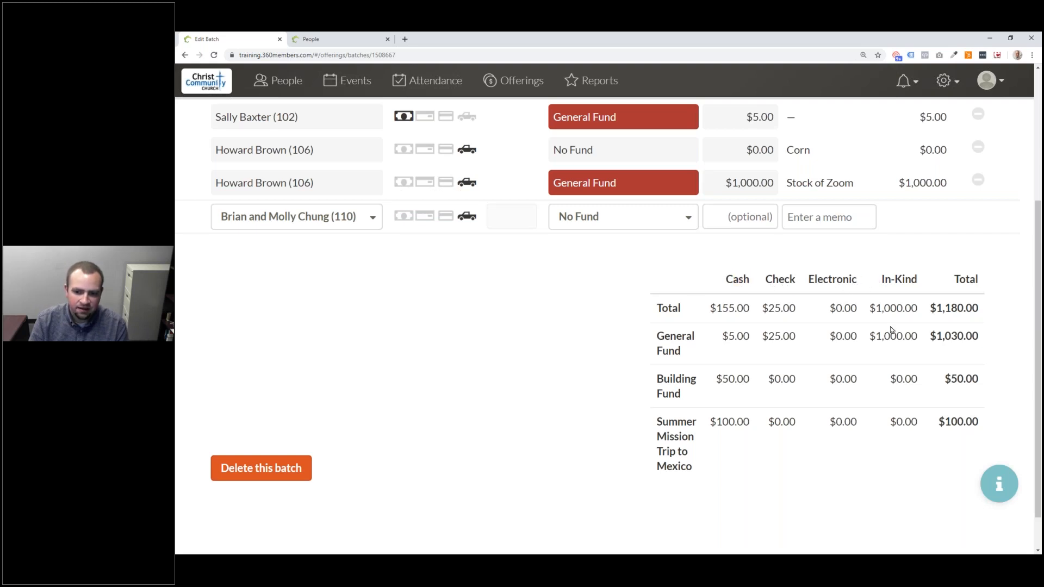
{"action": "left_click_drag", "start_coordinate": [890, 330], "coordinate": [955, 321]}
{"action": "double_click", "coordinate": [964, 306]}
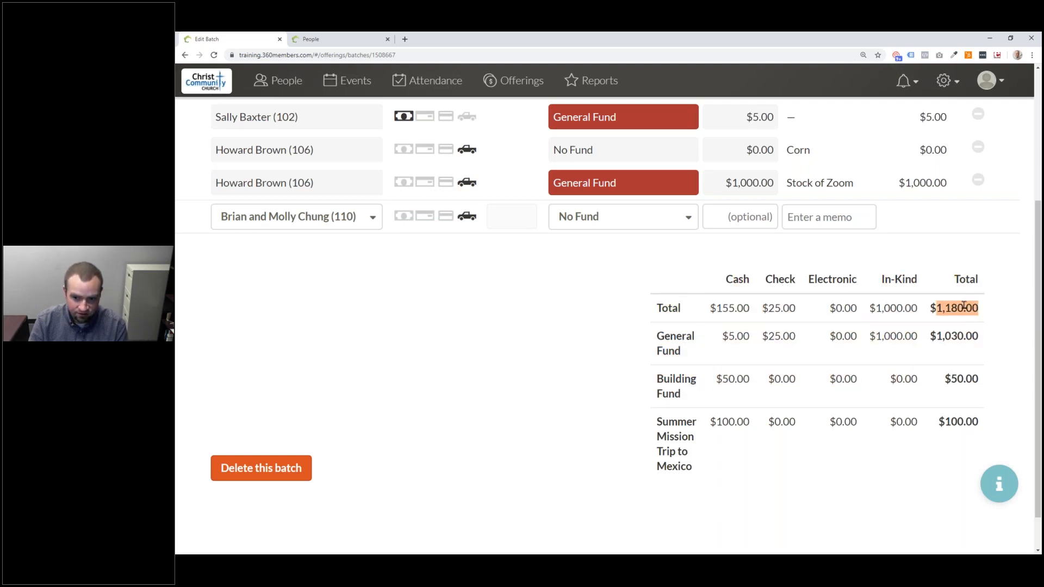
{"action": "left_click", "coordinate": [961, 329]}
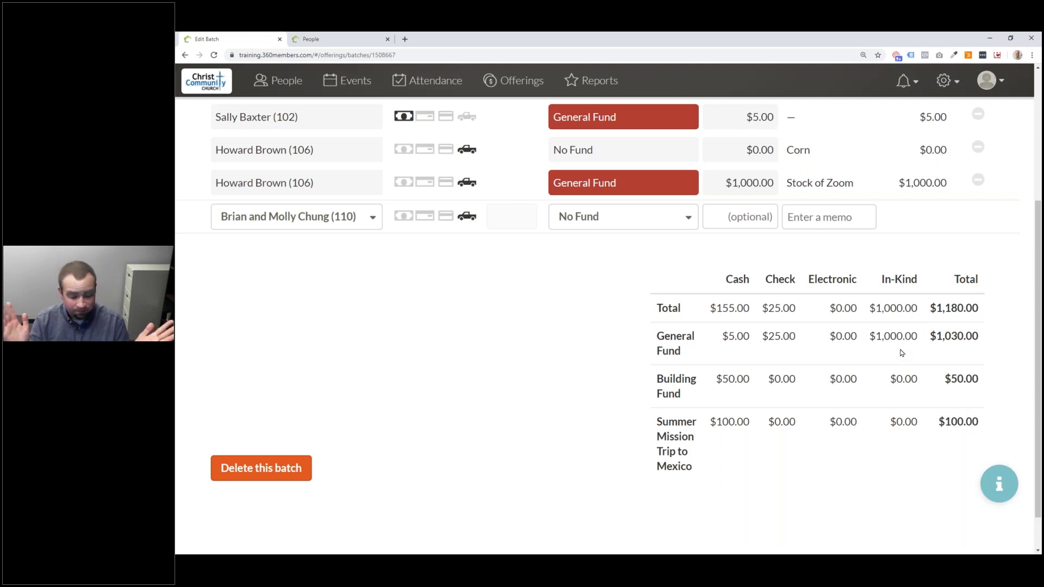
{"action": "left_click_drag", "start_coordinate": [707, 277], "coordinate": [784, 332]}
{"action": "left_click", "coordinate": [784, 332]}
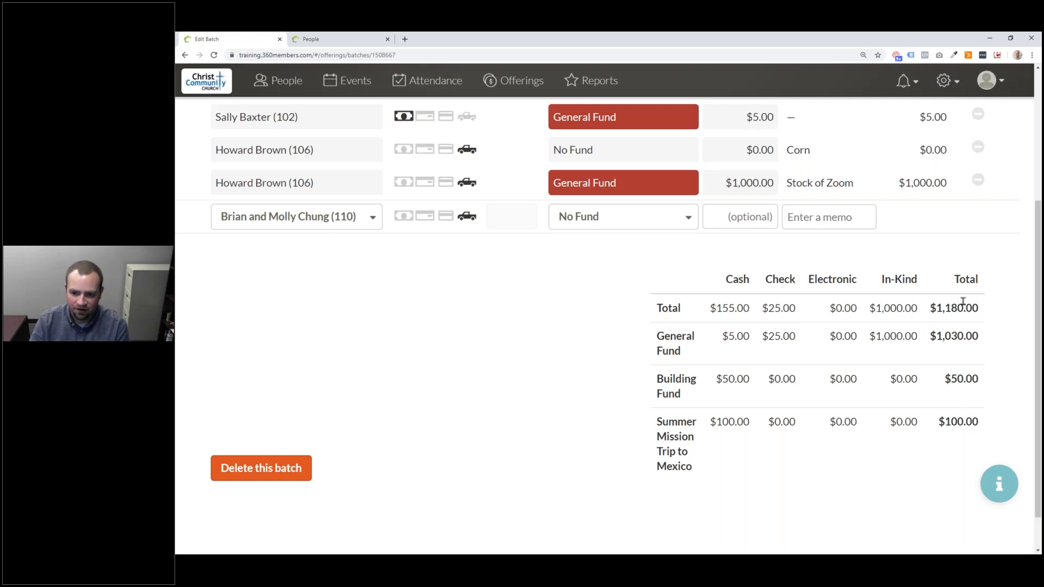
{"action": "scroll", "coordinate": [963, 303], "scroll_direction": "up", "scroll_amount": 4}
{"action": "scroll", "coordinate": [950, 314], "scroll_direction": "down", "scroll_amount": 1}
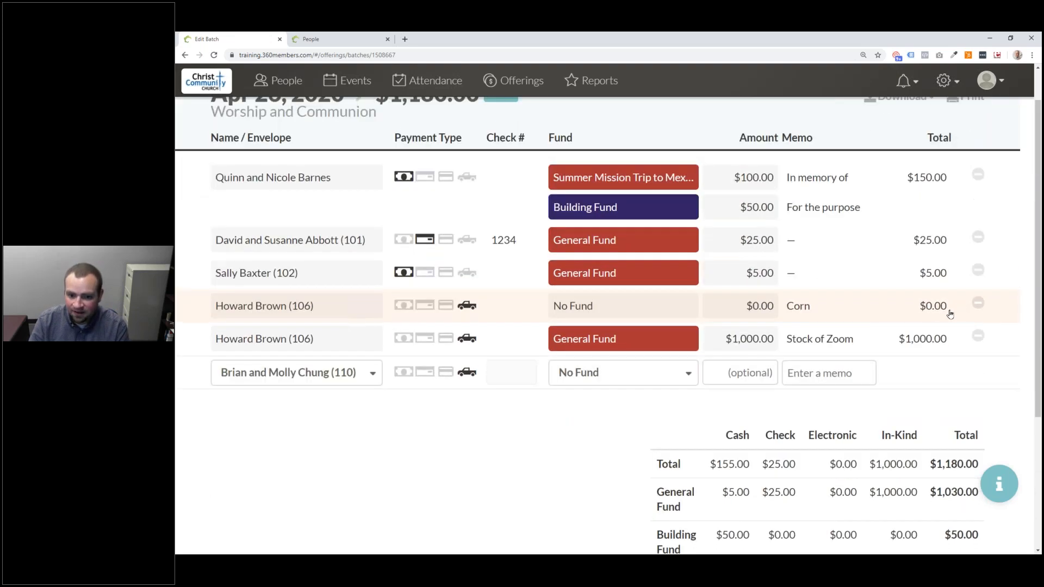
{"action": "scroll", "coordinate": [950, 315], "scroll_direction": "up", "scroll_amount": 1}
{"action": "scroll", "coordinate": [950, 315], "scroll_direction": "down", "scroll_amount": 2}
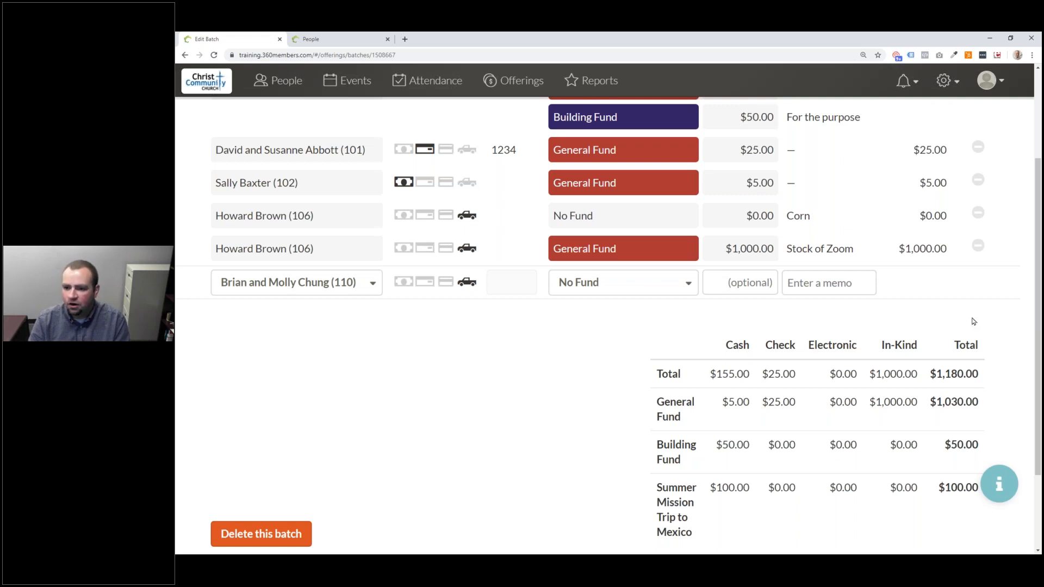
{"action": "scroll", "coordinate": [916, 329], "scroll_direction": "up", "scroll_amount": 3}
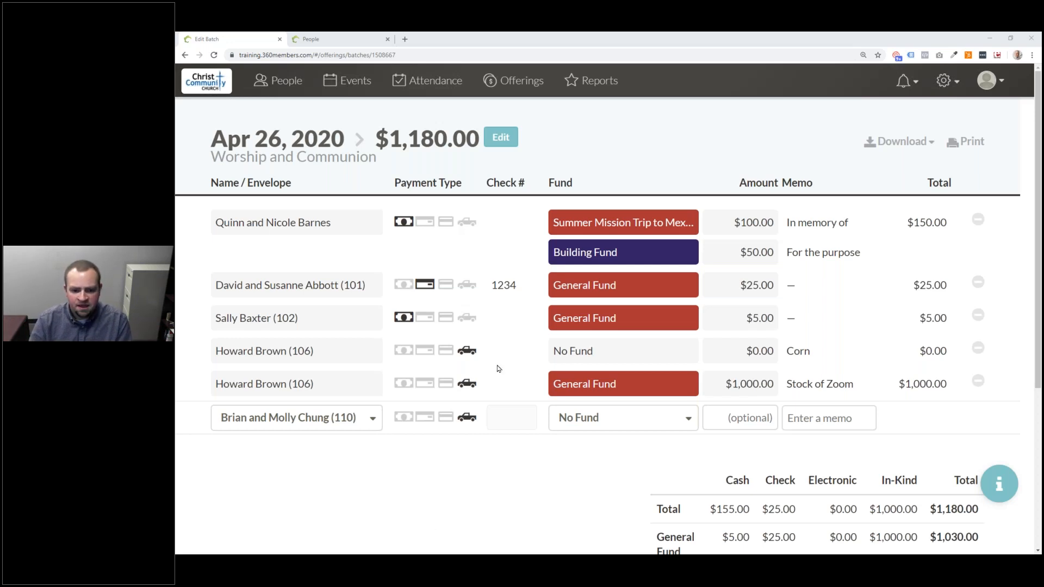
- Go to Vanco Integration from the gear menu
{"action": "left_click", "coordinate": [944, 82]}
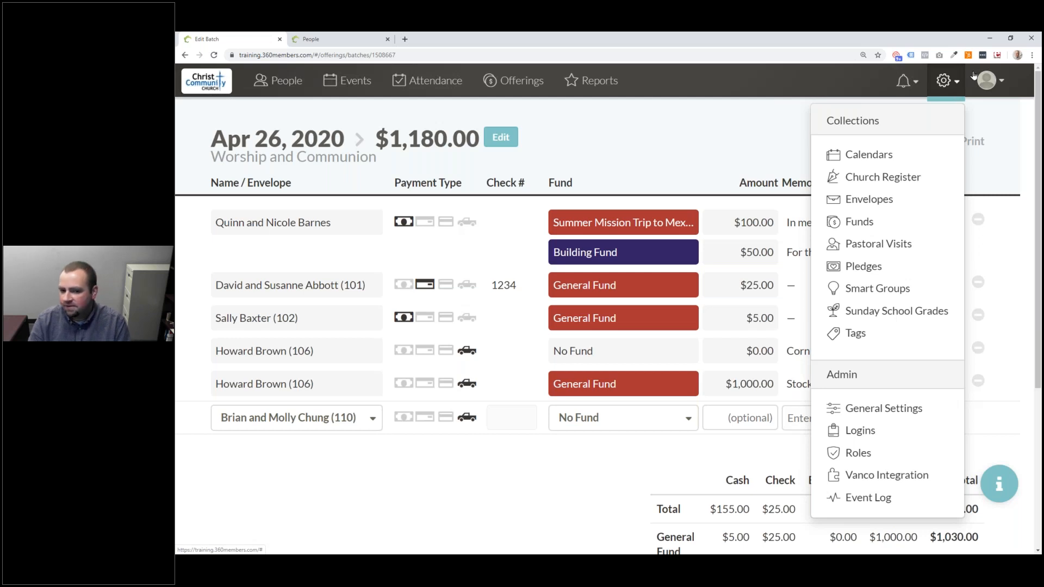
{"action": "left_click", "coordinate": [932, 477]}
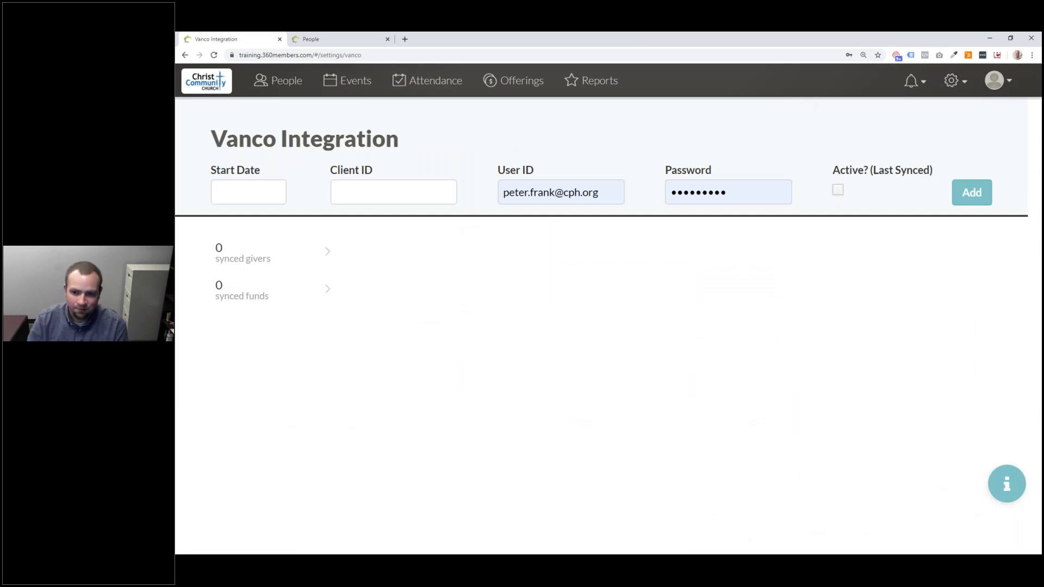
{"action": "left_click", "coordinate": [267, 194]}
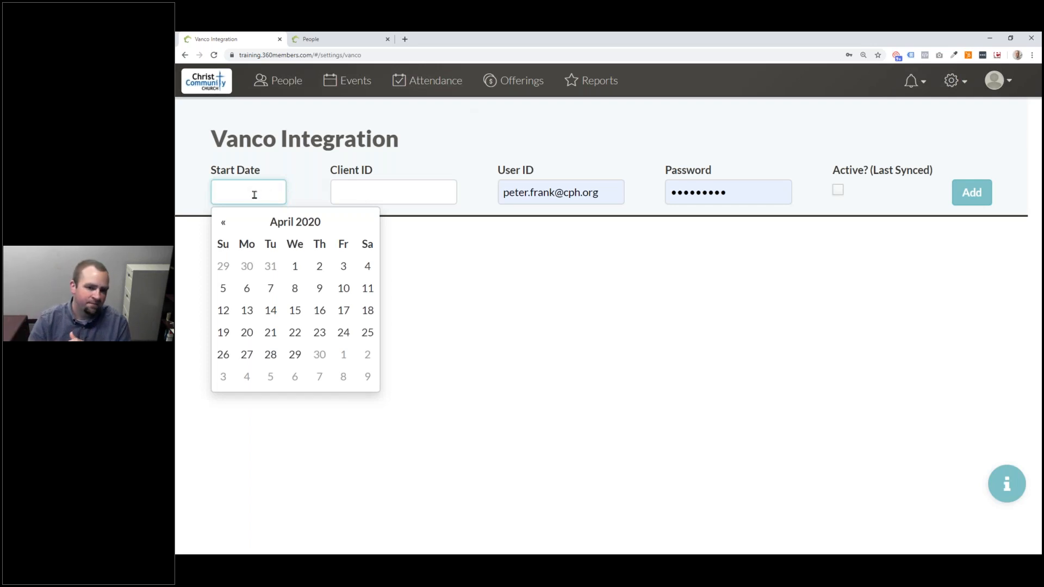
{"action": "left_click", "coordinate": [287, 155]}
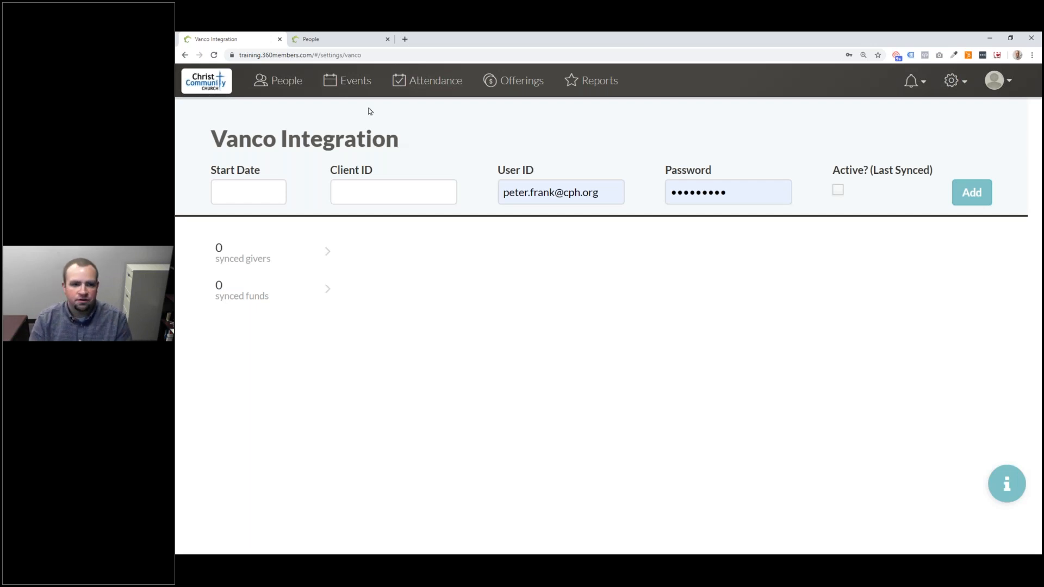
- Switch to the second site's tab, zoom in, and open its Vanco Integration page
{"action": "left_click", "coordinate": [319, 36]}
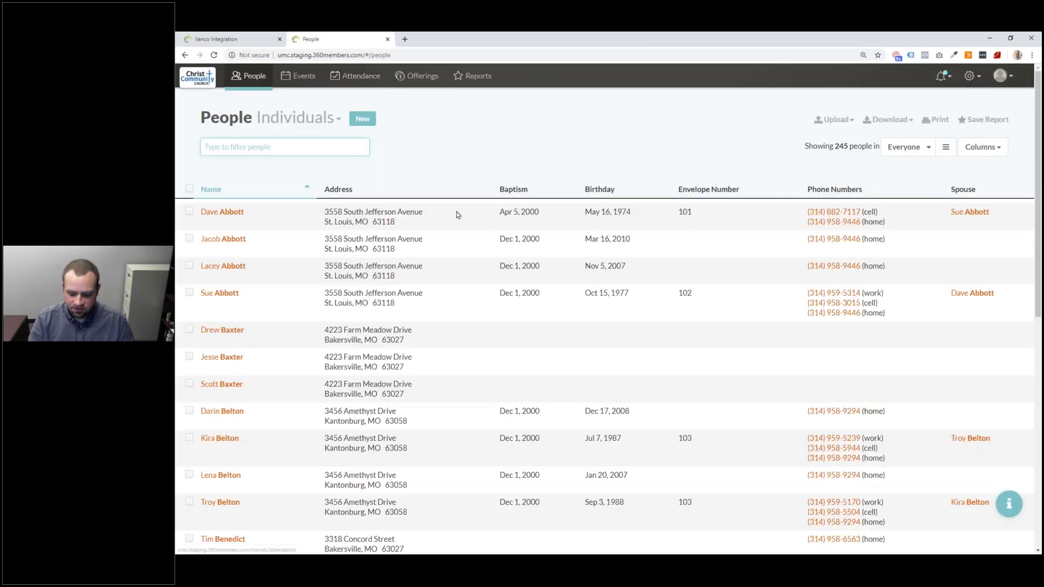
{"action": "key", "text": "ctrl+plus"}
{"action": "key", "text": "ctrl+plus"}
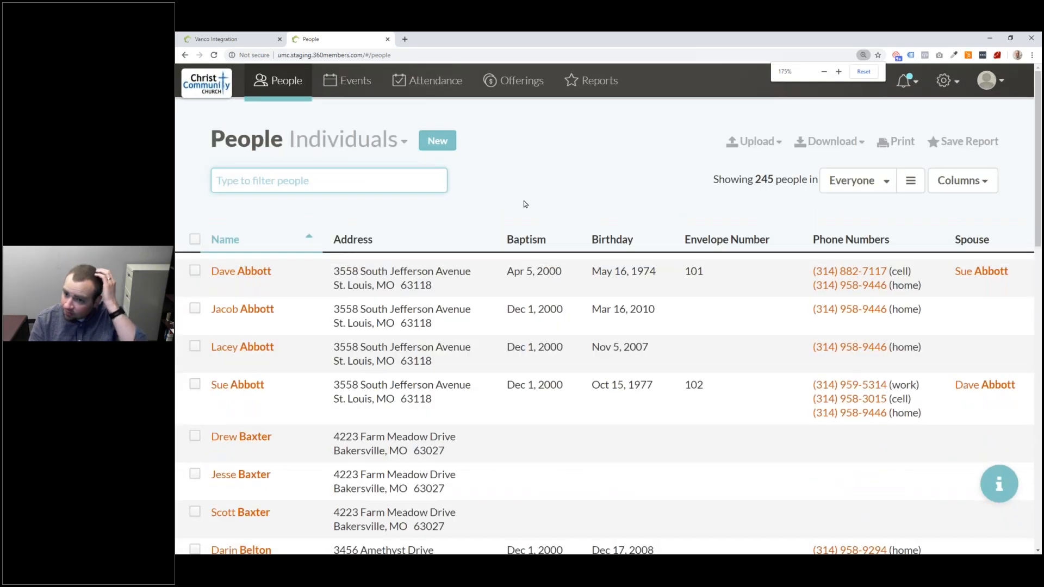
{"action": "left_click", "coordinate": [948, 87]}
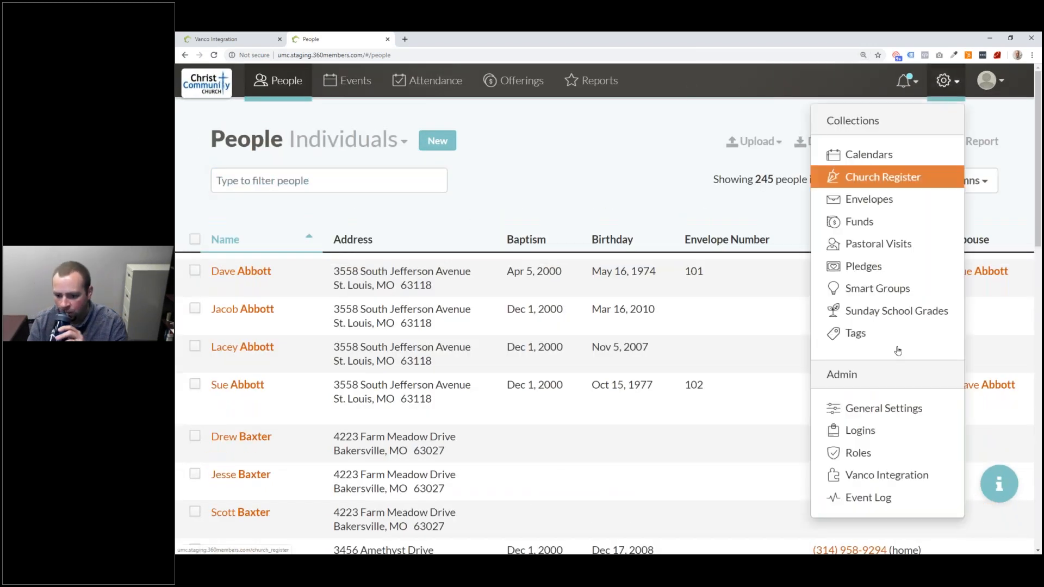
{"action": "left_click", "coordinate": [902, 483]}
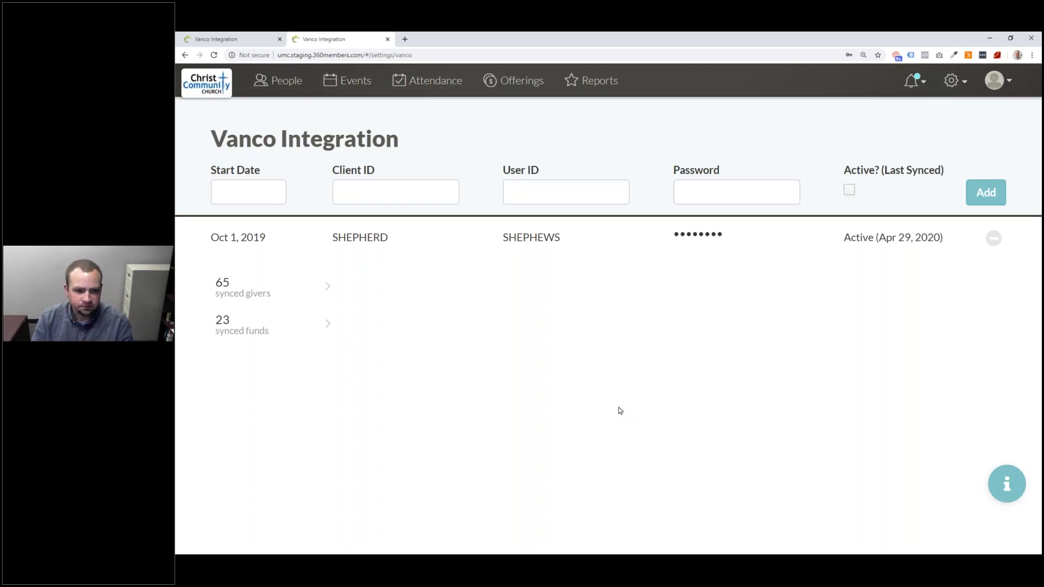
- Step through the Start Date, Client ID, User ID and Password fields
{"action": "left_click", "coordinate": [254, 196]}
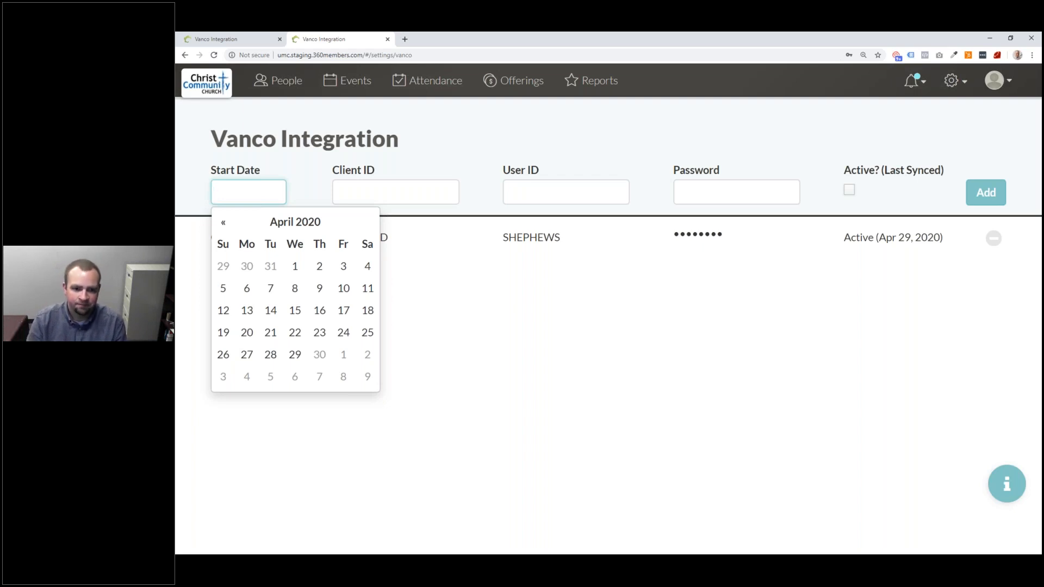
{"action": "left_click", "coordinate": [387, 198]}
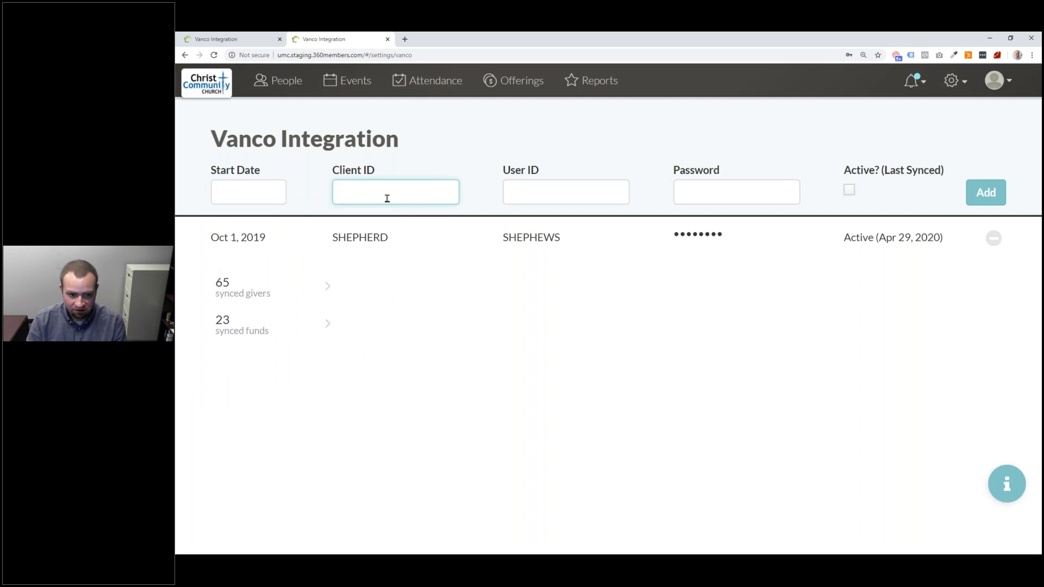
{"action": "left_click", "coordinate": [550, 186]}
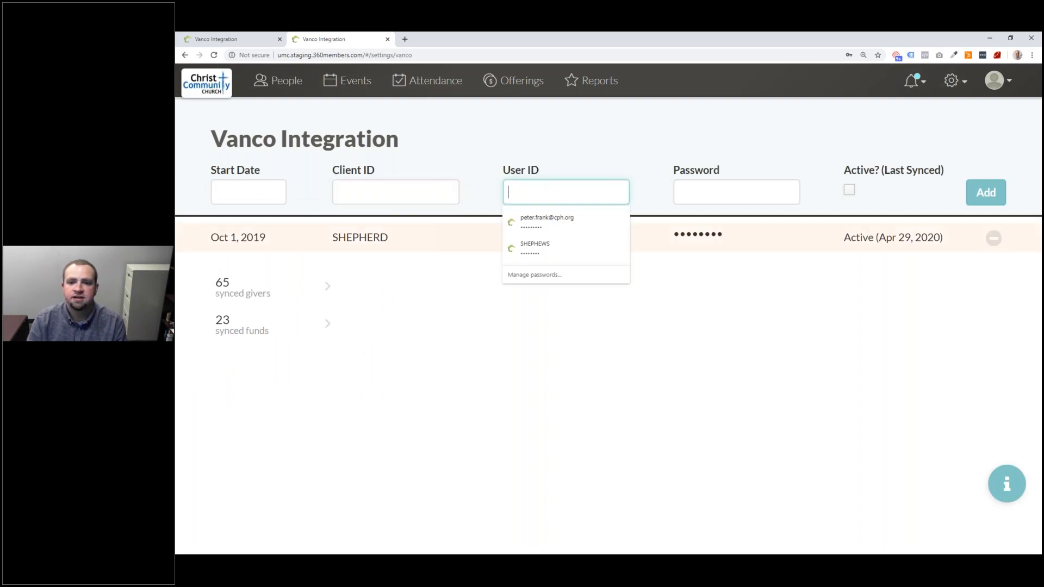
{"action": "left_click", "coordinate": [729, 190]}
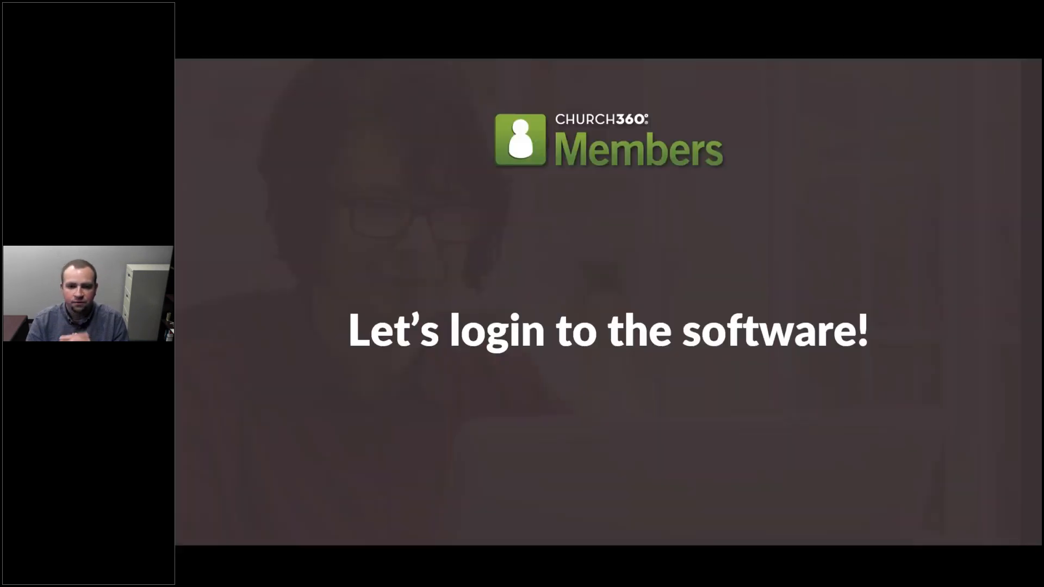
- Advance the slideshow to the next slide
{"action": "key", "text": "Right"}
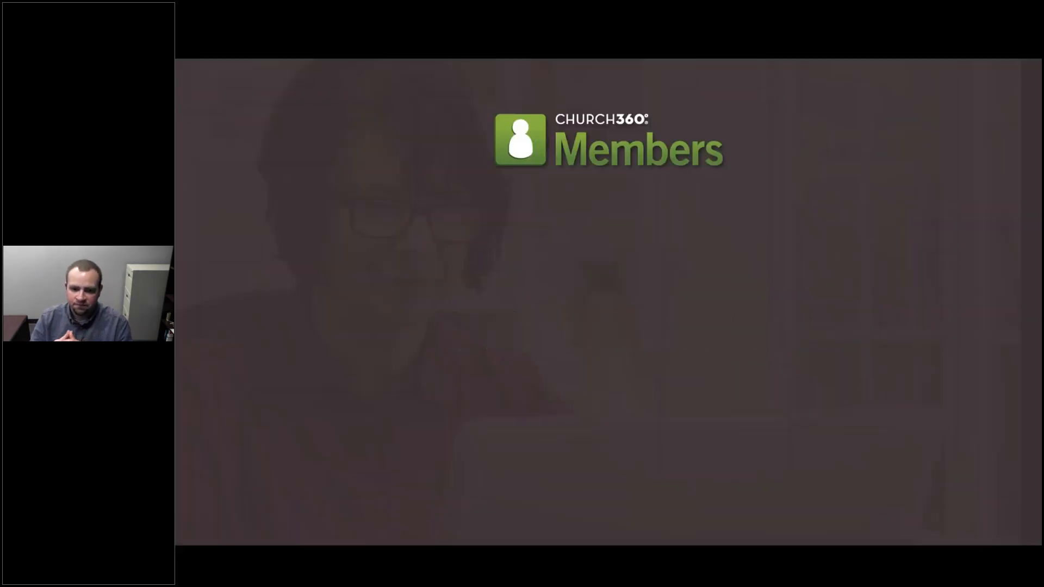
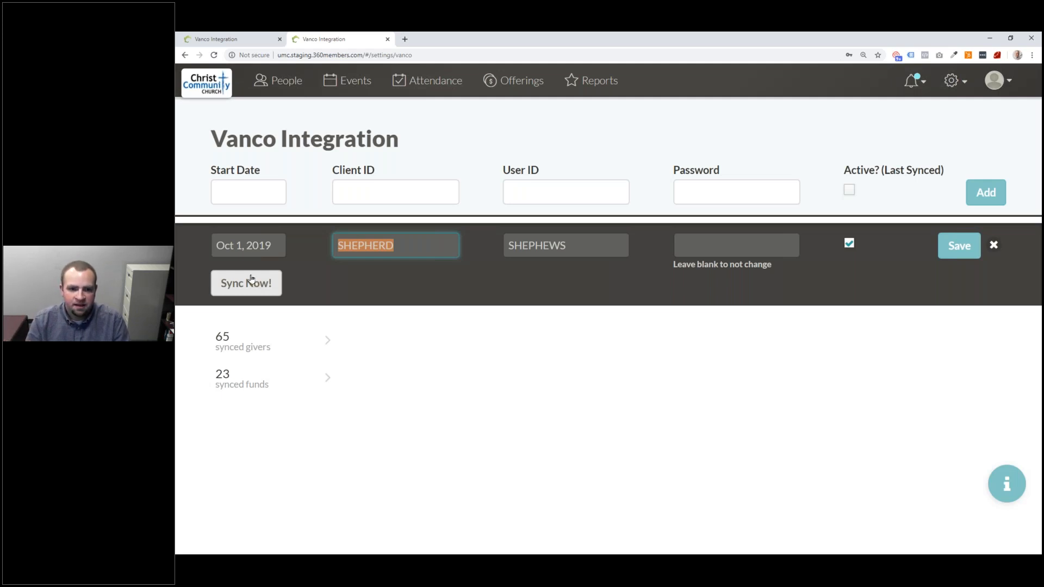
- Open the Offerings list and scroll through the three synced electronic offerings
{"action": "left_click", "coordinate": [498, 88]}
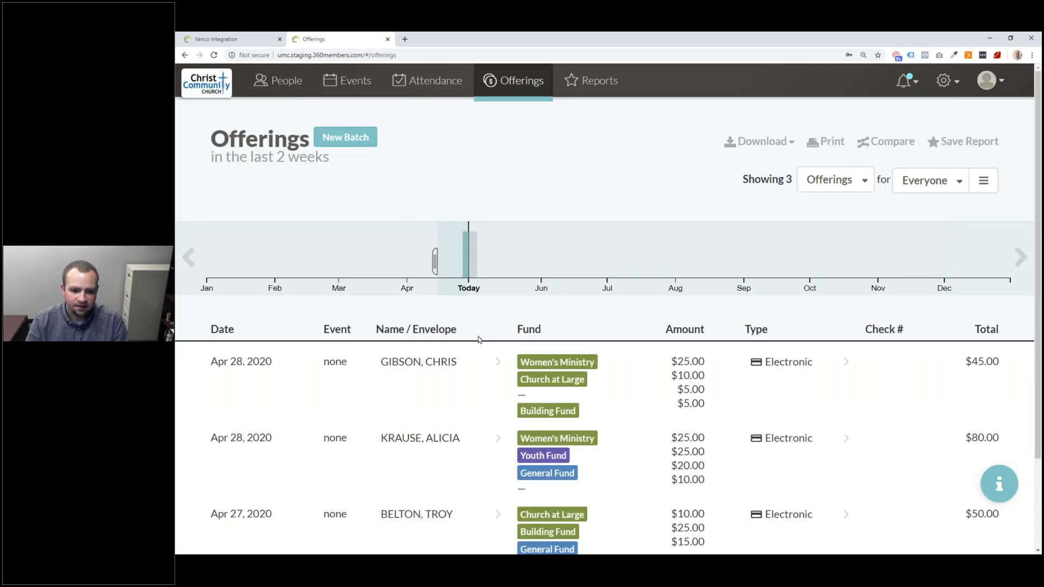
{"action": "scroll", "coordinate": [478, 341], "scroll_direction": "down", "scroll_amount": 1}
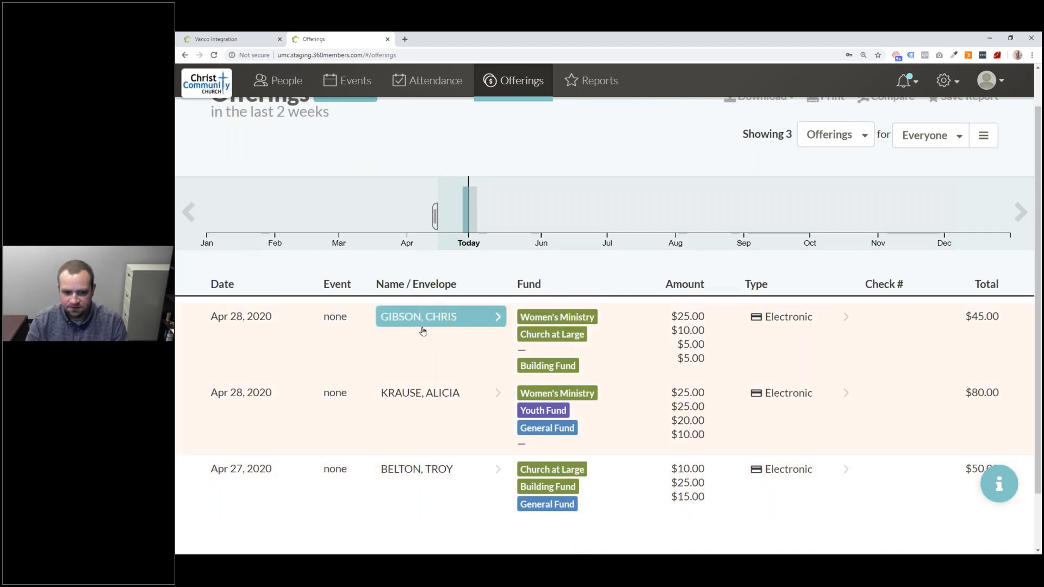
{"action": "mouse_move", "coordinate": [468, 214]}
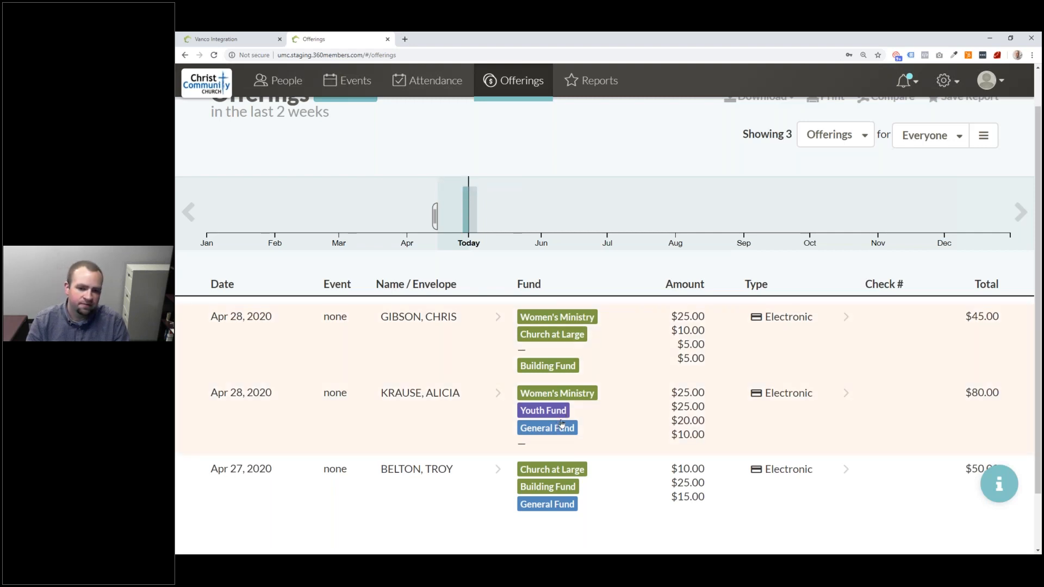
- Flip between the Vanco Integration and Offerings tabs, ending on Vanco Integration
{"action": "left_click", "coordinate": [258, 37]}
{"action": "left_click", "coordinate": [321, 39]}
{"action": "left_click", "coordinate": [259, 37]}
{"action": "right_click", "coordinate": [185, 136]}
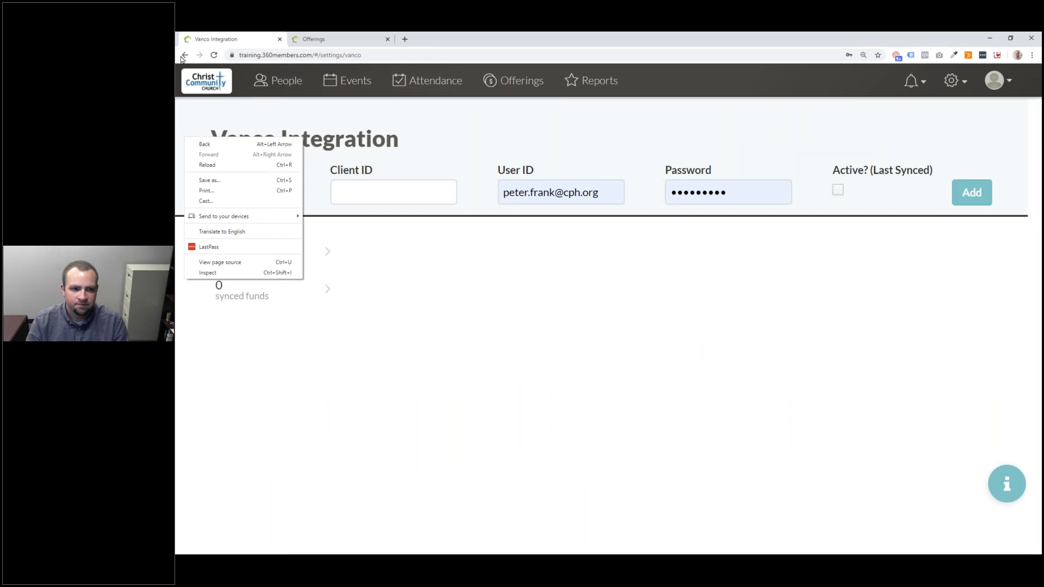
- View the training site's Offerings narrowed to 3 days, then return to the staging Offerings tab
{"action": "left_click", "coordinate": [301, 145]}
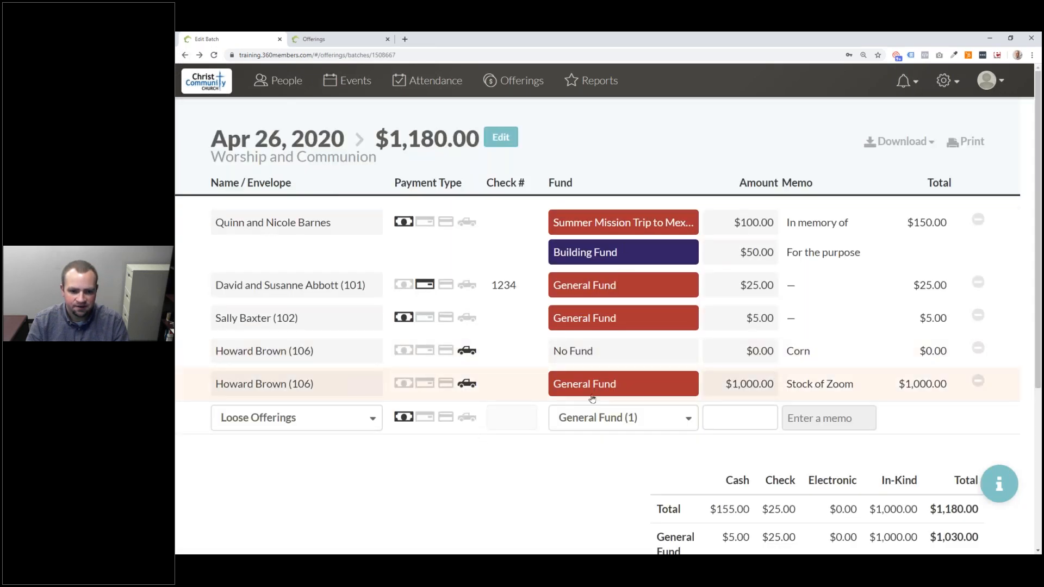
{"action": "left_click", "coordinate": [511, 83]}
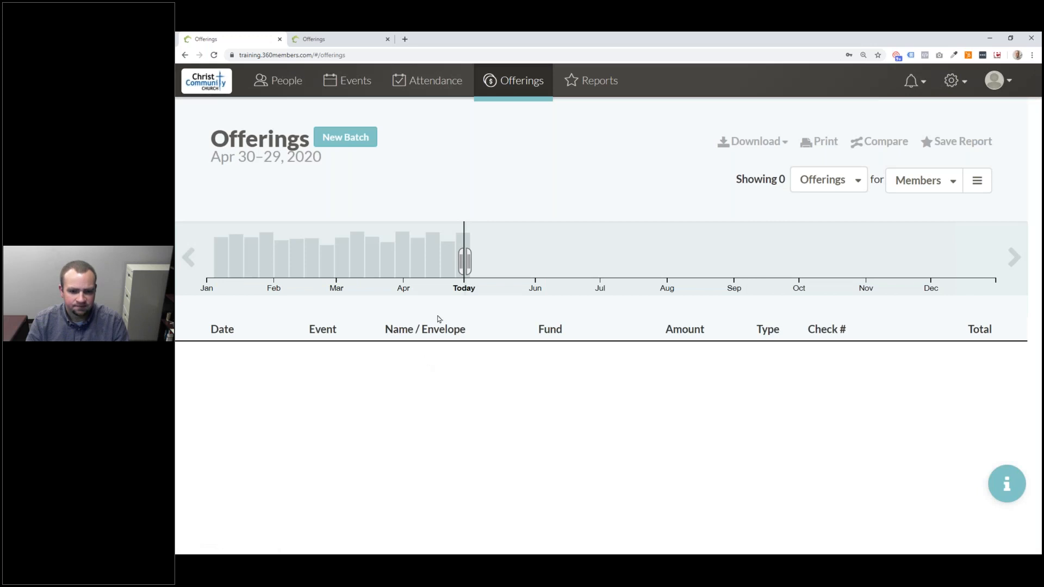
{"action": "left_click_drag", "start_coordinate": [465, 262], "coordinate": [458, 263]}
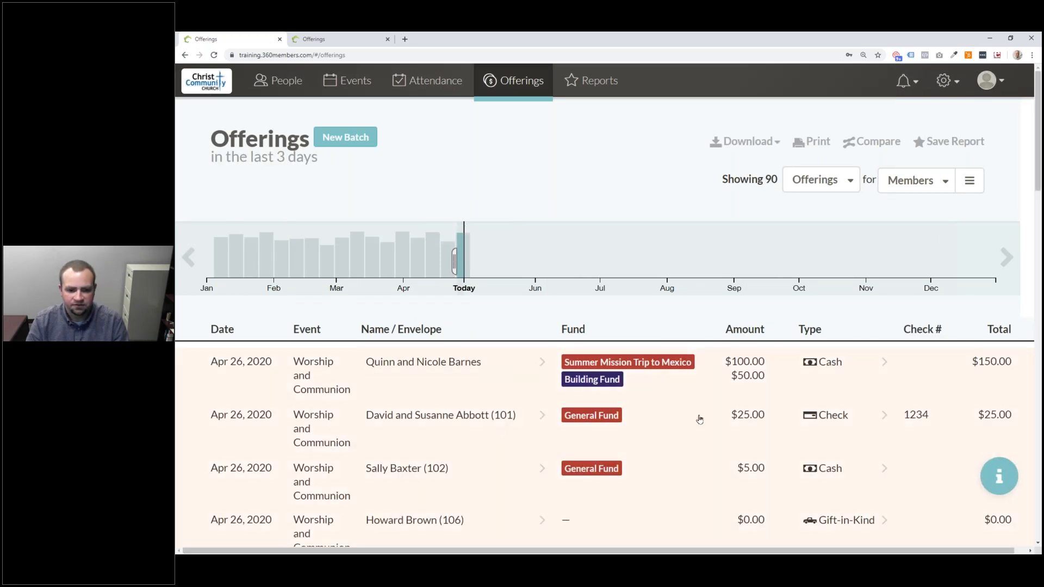
{"action": "scroll", "coordinate": [699, 418], "scroll_direction": "down", "scroll_amount": 2}
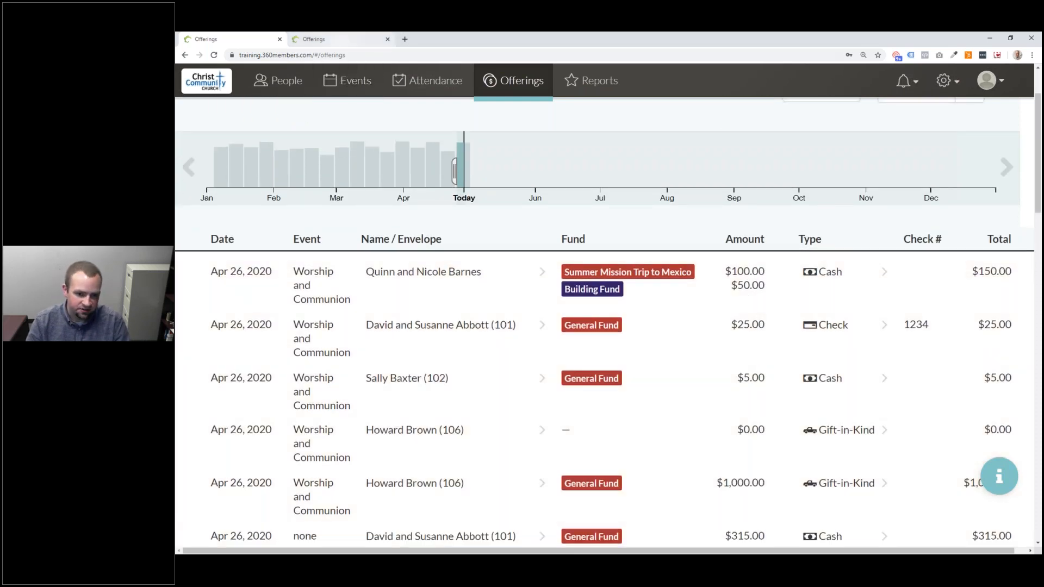
{"action": "key", "text": "ctrl+Tab"}
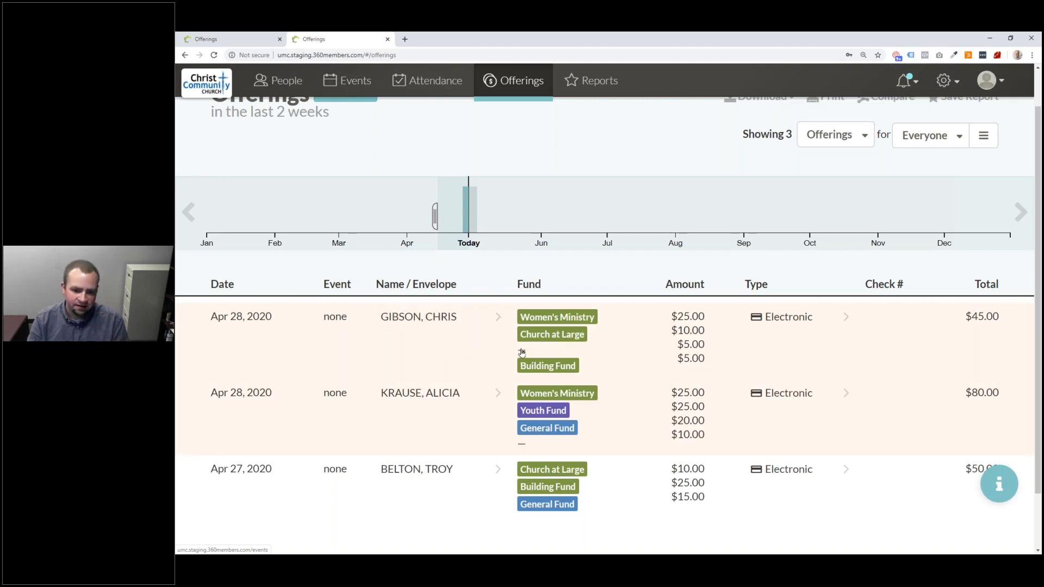
- From the notification bell, choose Match for the 12 new unmatched givers
{"action": "left_click", "coordinate": [895, 82]}
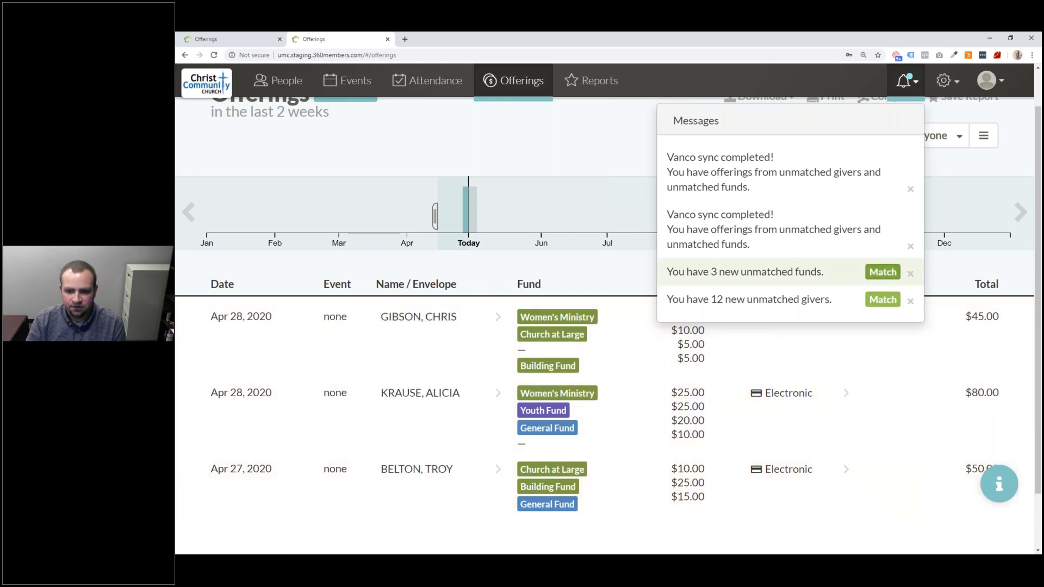
{"action": "left_click", "coordinate": [882, 300]}
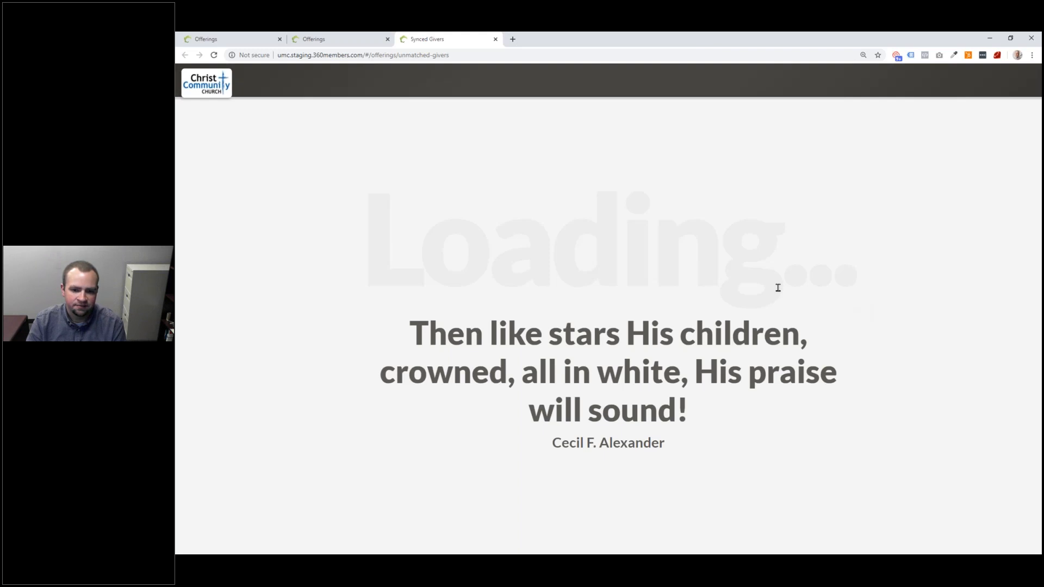
{"action": "scroll", "coordinate": [249, 187], "scroll_direction": "down", "scroll_amount": 5}
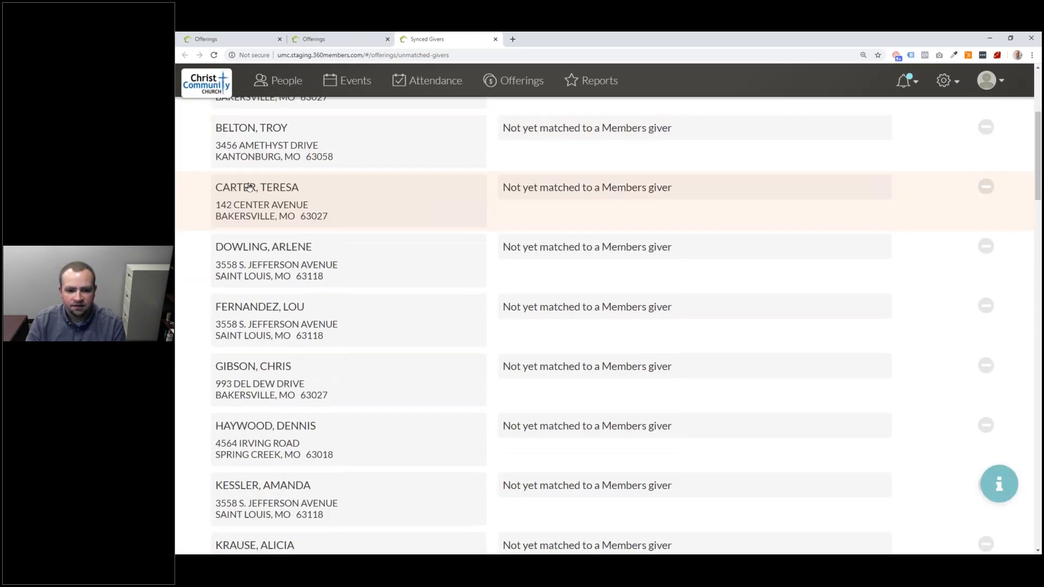
{"action": "scroll", "coordinate": [249, 186], "scroll_direction": "down", "scroll_amount": 7}
{"action": "scroll", "coordinate": [254, 191], "scroll_direction": "up", "scroll_amount": 7}
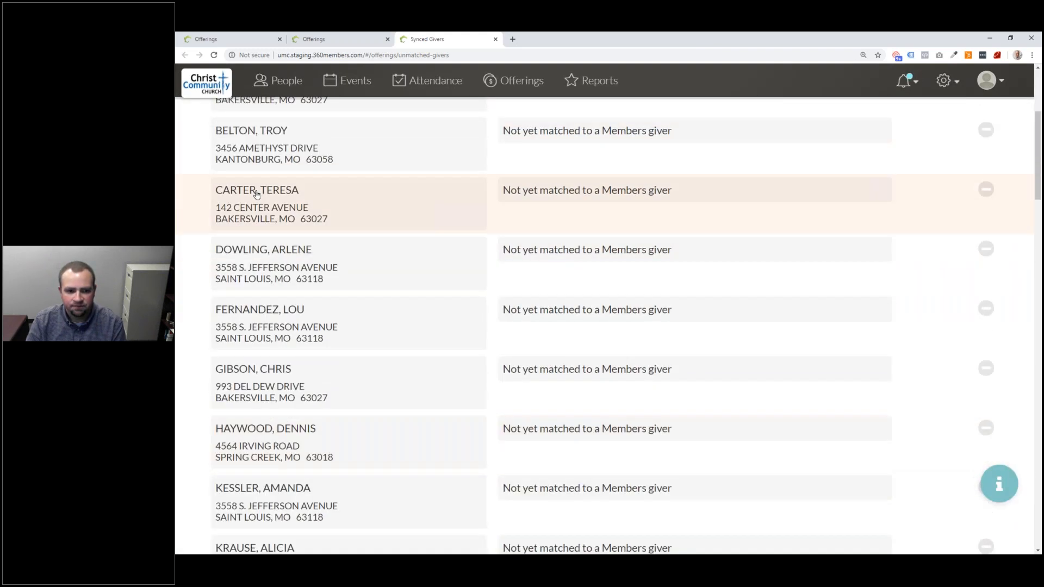
{"action": "scroll", "coordinate": [256, 194], "scroll_direction": "up", "scroll_amount": 4}
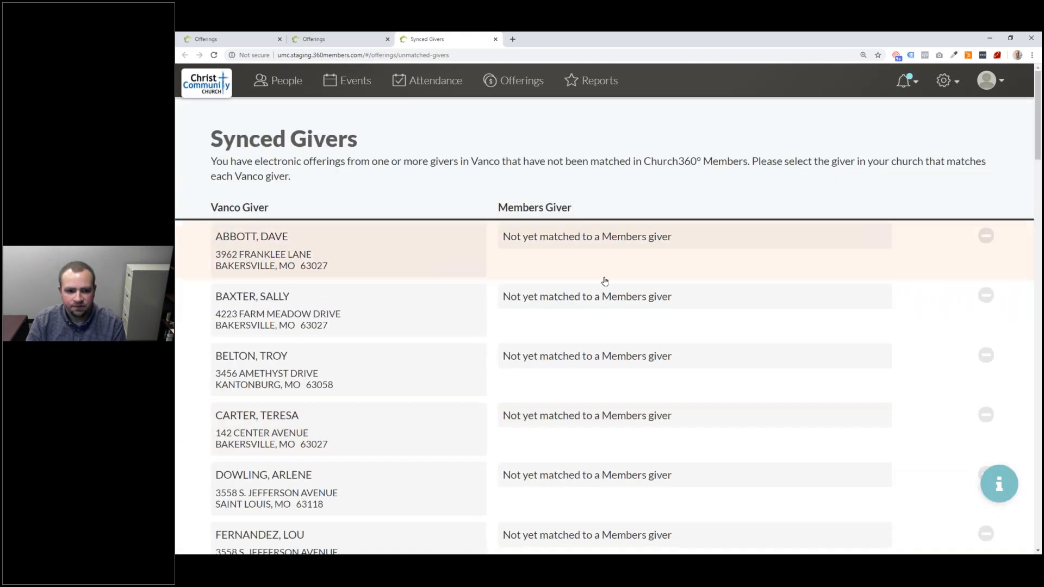
{"action": "left_click", "coordinate": [530, 357]}
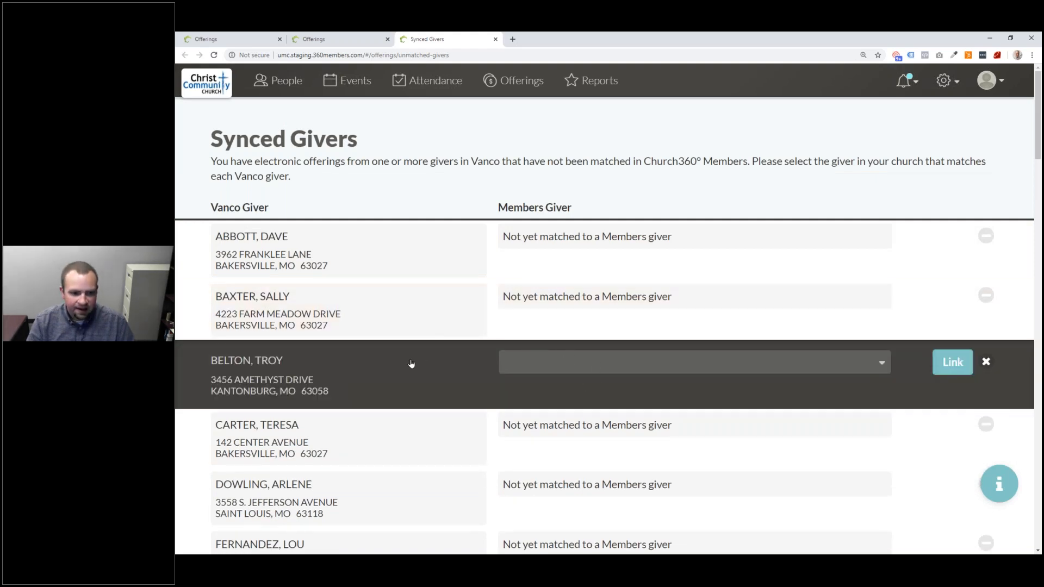
{"action": "left_click", "coordinate": [531, 360]}
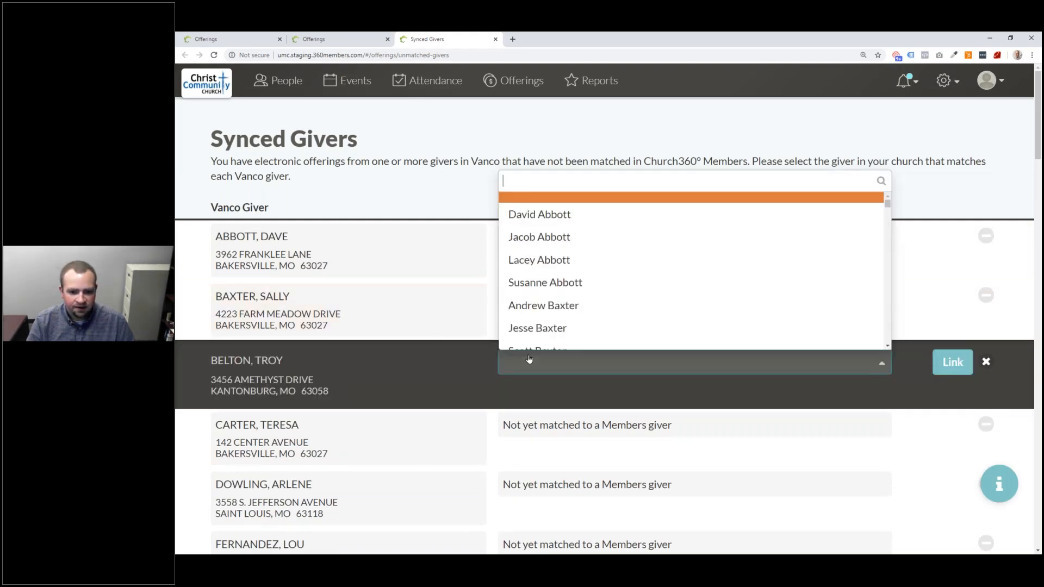
{"action": "type", "text": "Belton"}
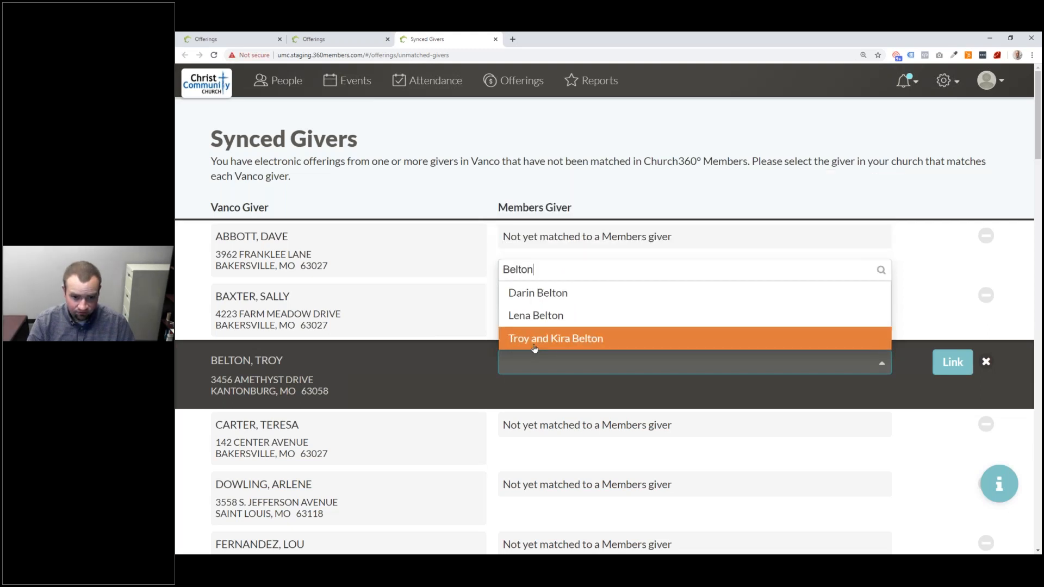
{"action": "left_click", "coordinate": [560, 340]}
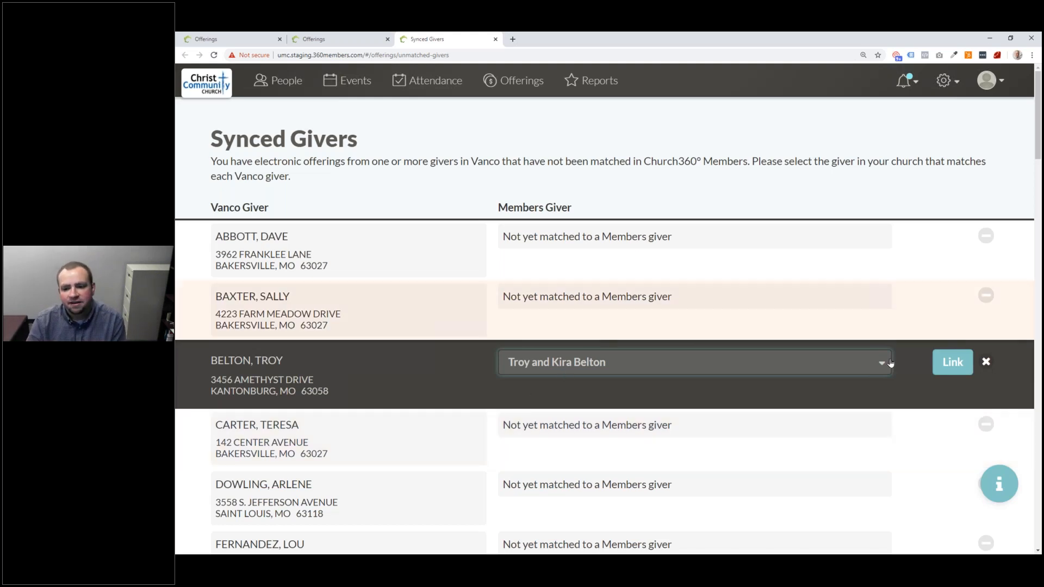
{"action": "left_click", "coordinate": [951, 363]}
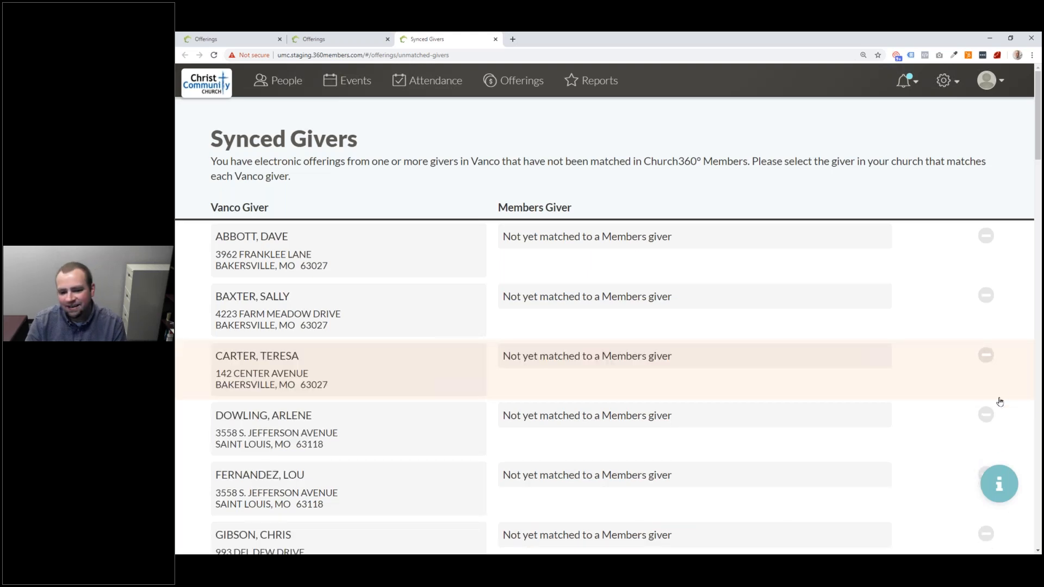
- Return to Offerings, which now shows the Apr 27 $50.00 gift
{"action": "scroll", "coordinate": [897, 455], "scroll_direction": "down", "scroll_amount": 15}
{"action": "scroll", "coordinate": [876, 455], "scroll_direction": "down", "scroll_amount": 3}
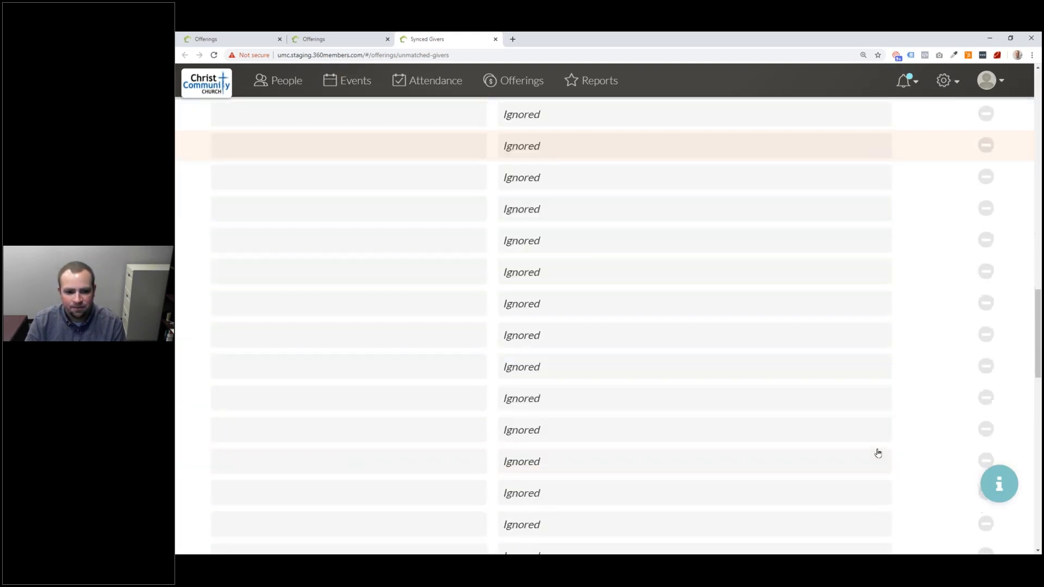
{"action": "scroll", "coordinate": [876, 455], "scroll_direction": "up", "scroll_amount": 4}
{"action": "scroll", "coordinate": [537, 375], "scroll_direction": "up", "scroll_amount": 1}
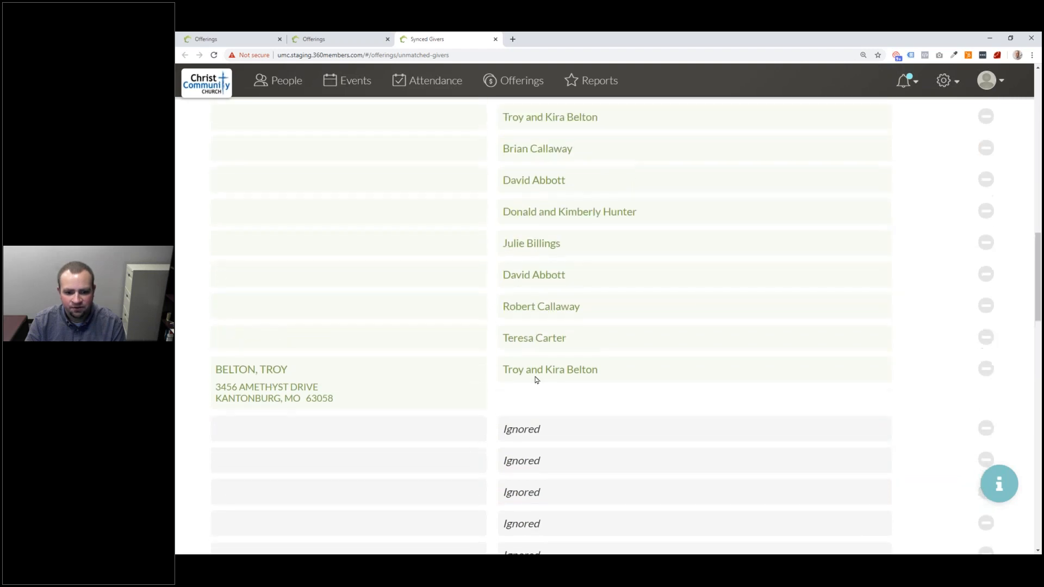
{"action": "scroll", "coordinate": [596, 410], "scroll_direction": "up", "scroll_amount": 6}
{"action": "scroll", "coordinate": [602, 409], "scroll_direction": "up", "scroll_amount": 5}
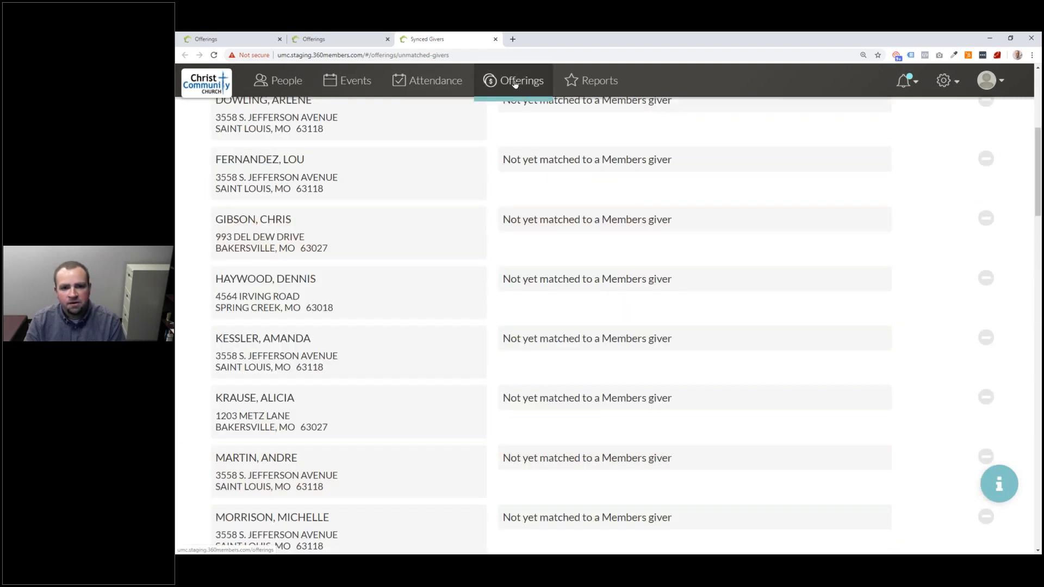
{"action": "left_click", "coordinate": [515, 83]}
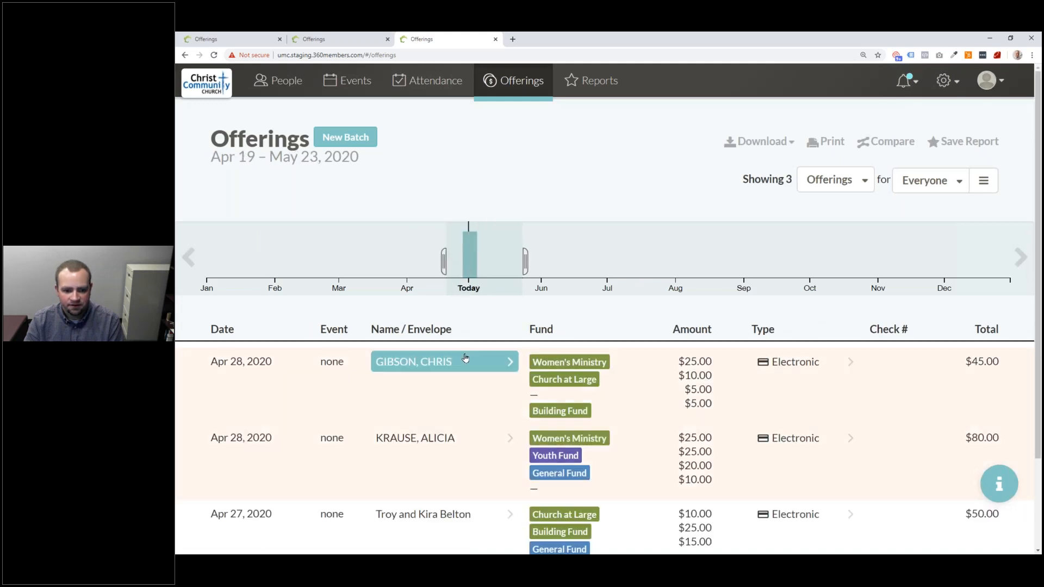
{"action": "scroll", "coordinate": [448, 435], "scroll_direction": "down", "scroll_amount": 2}
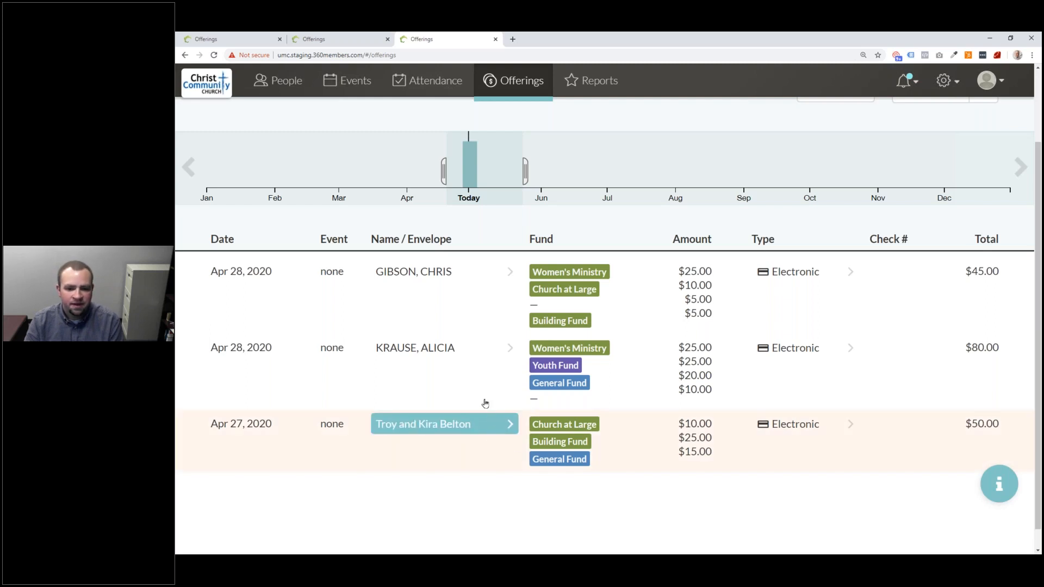
{"action": "left_click", "coordinate": [541, 305]}
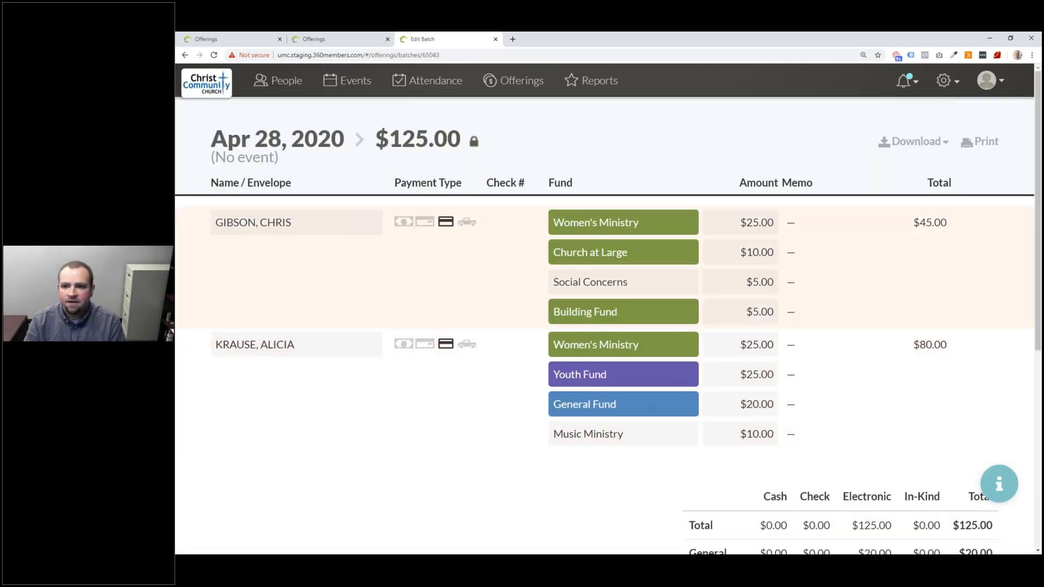
{"action": "left_click", "coordinate": [904, 81]}
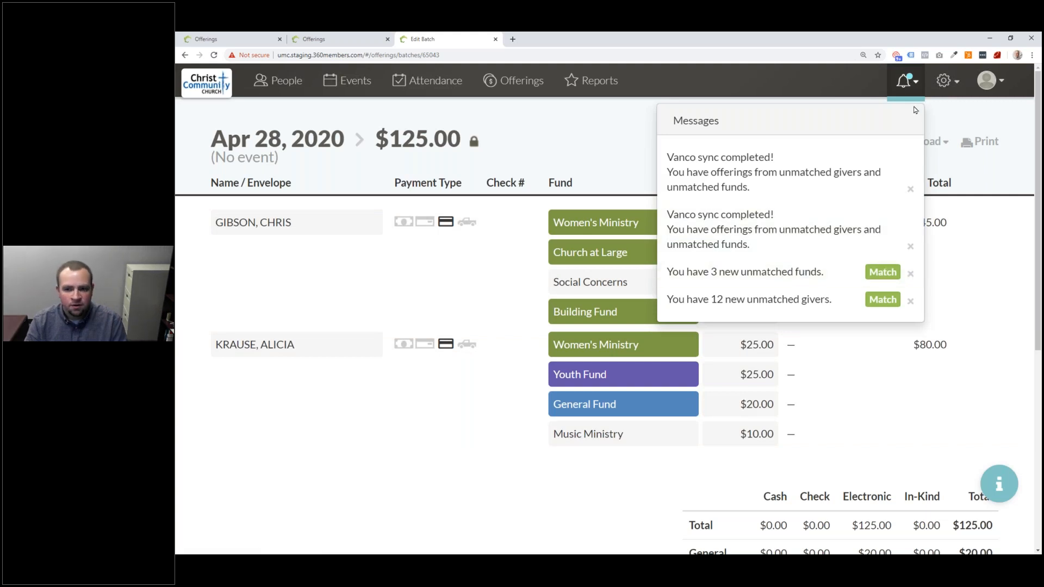
- Go to the Vanco settings' 23 Synced Funds and browse Mens Ministry's fund choices without picking one
{"action": "left_click", "coordinate": [944, 80]}
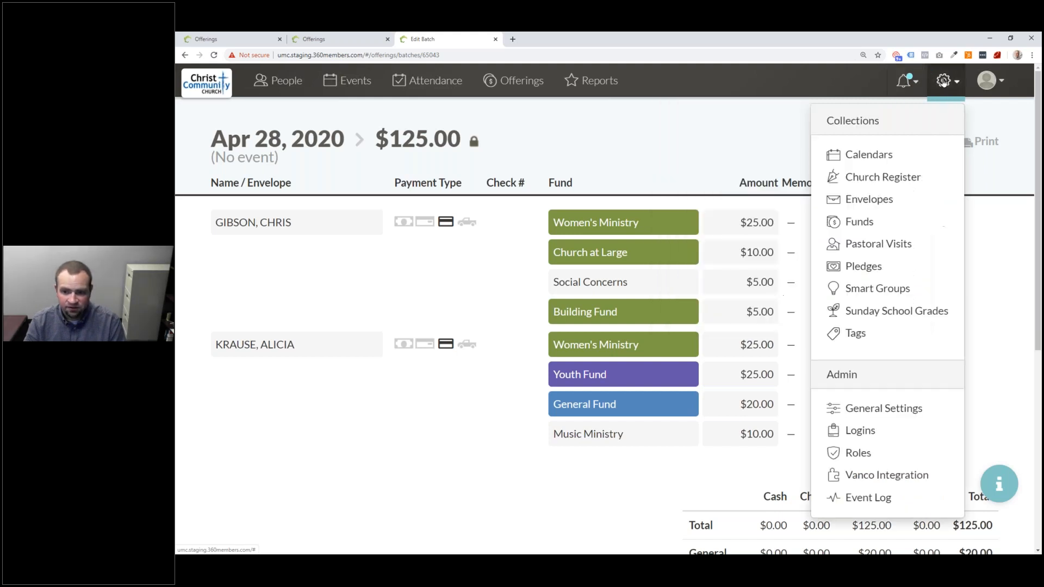
{"action": "left_click", "coordinate": [912, 477]}
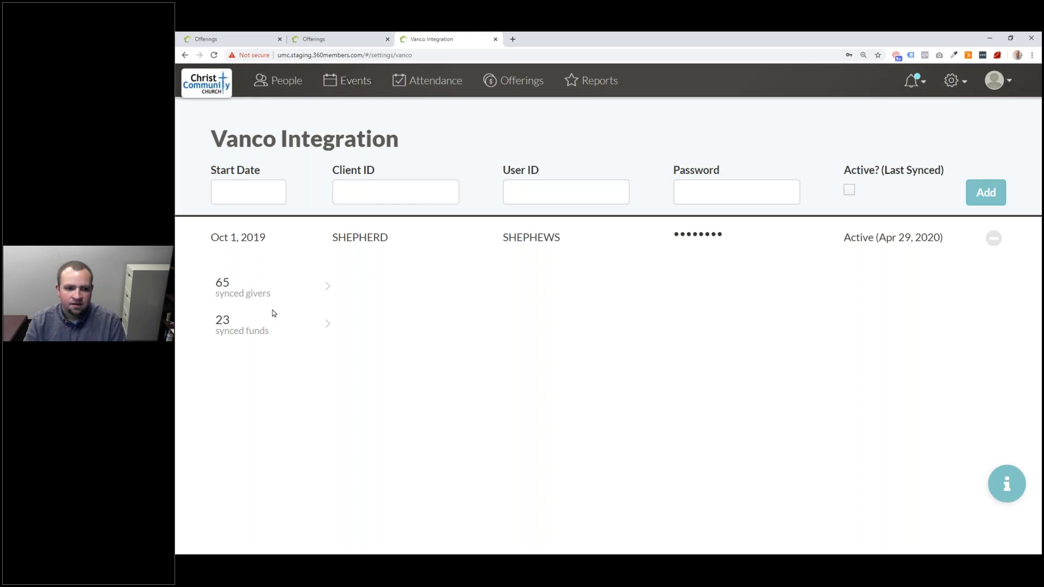
{"action": "left_click", "coordinate": [272, 330]}
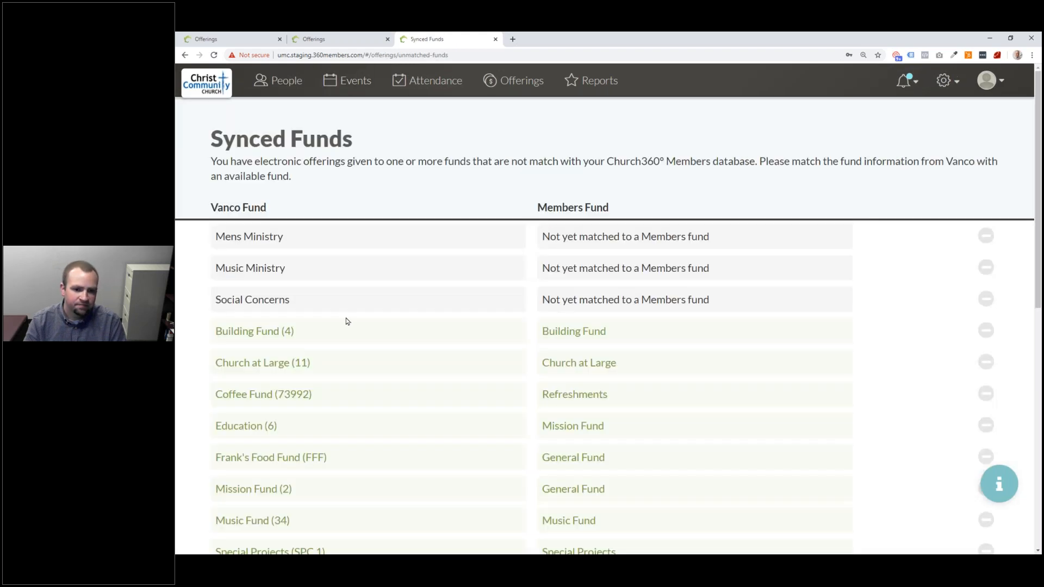
{"action": "left_click", "coordinate": [670, 239]}
{"action": "left_click", "coordinate": [660, 242]}
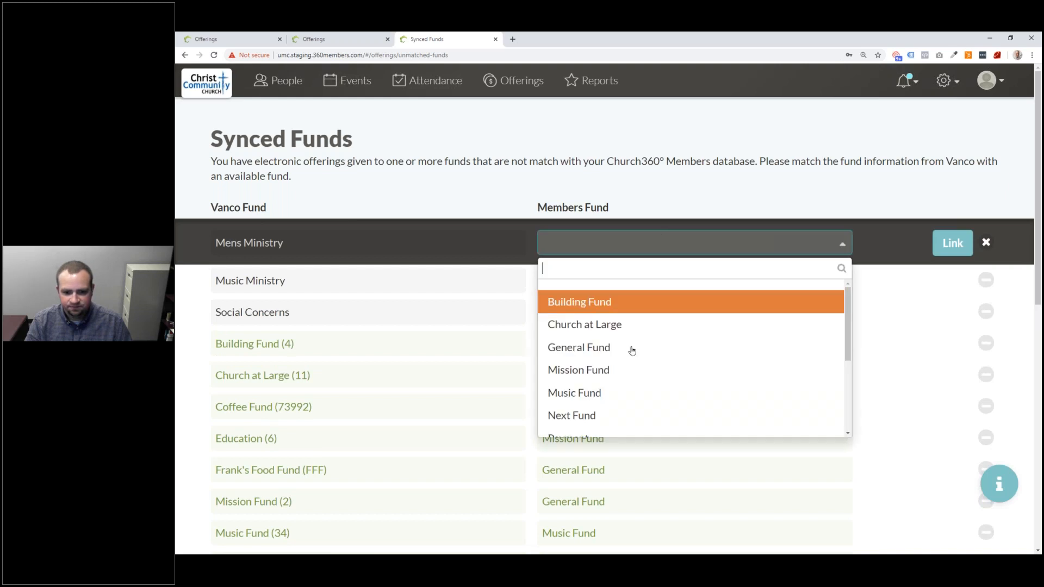
{"action": "scroll", "coordinate": [623, 363], "scroll_direction": "down", "scroll_amount": 3}
{"action": "scroll", "coordinate": [622, 363], "scroll_direction": "up", "scroll_amount": 1}
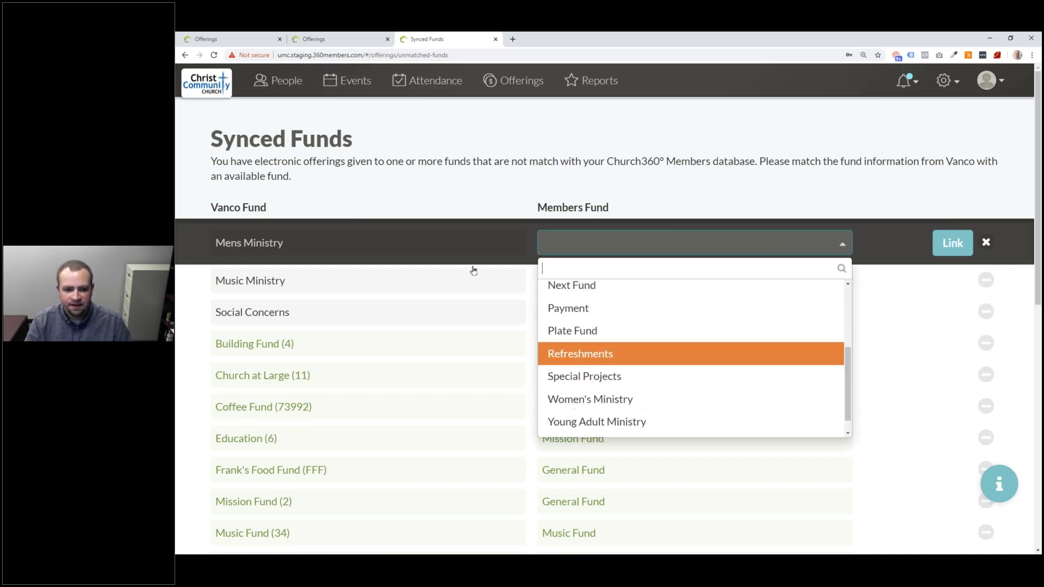
{"action": "left_click", "coordinate": [418, 276]}
- Link the Music Ministry fund to Music Fund
{"action": "left_click", "coordinate": [419, 275]}
{"action": "left_click", "coordinate": [599, 275]}
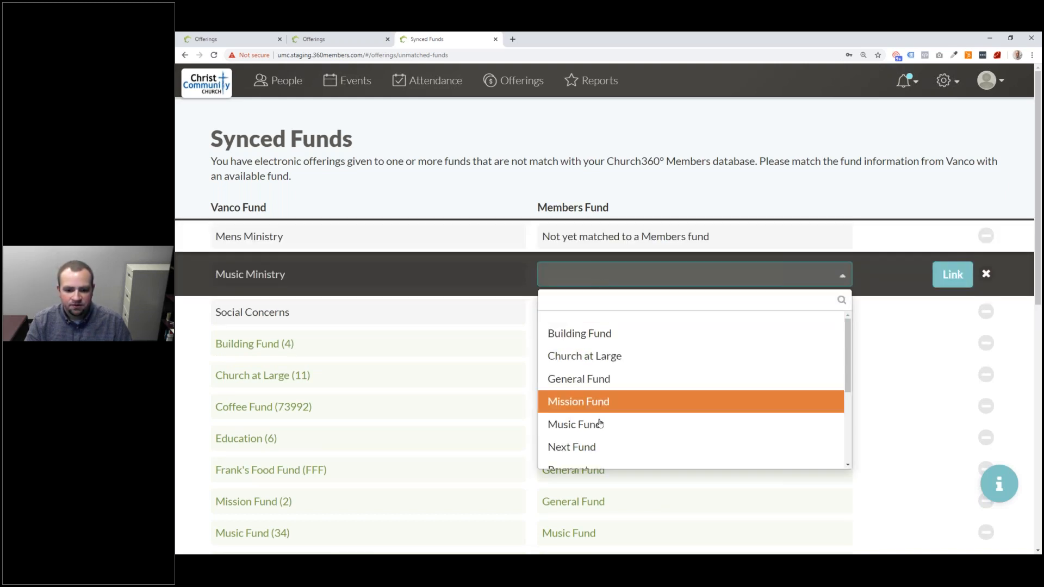
{"action": "left_click", "coordinate": [600, 424]}
{"action": "left_click", "coordinate": [947, 283]}
- Leave Social Concerns and Mens Ministry unmatched and return to the Offerings list
{"action": "left_click", "coordinate": [630, 270]}
{"action": "left_click", "coordinate": [629, 274]}
{"action": "scroll", "coordinate": [635, 359], "scroll_direction": "down", "scroll_amount": 3}
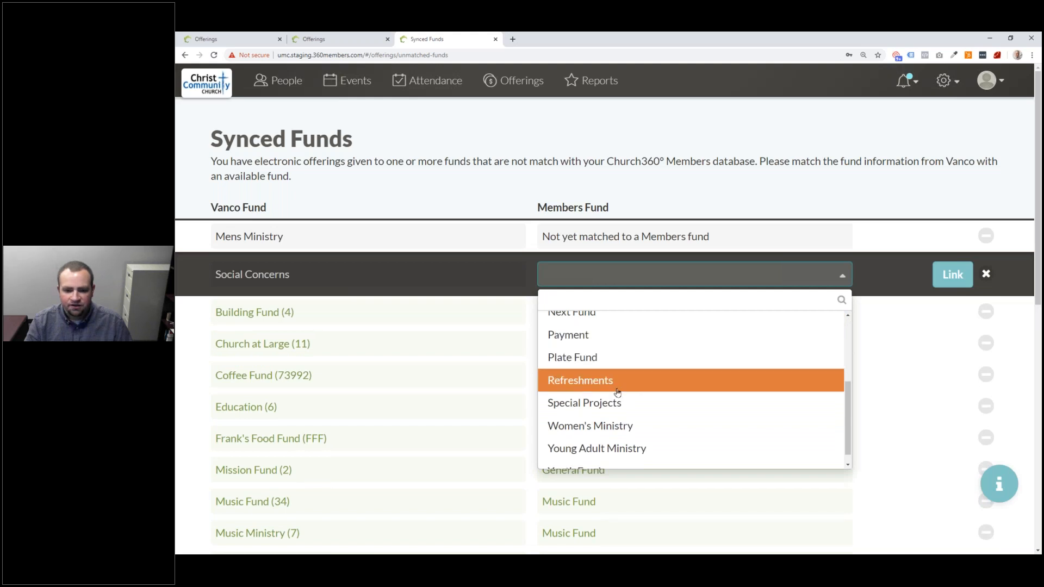
{"action": "scroll", "coordinate": [618, 393], "scroll_direction": "down", "scroll_amount": 1}
{"action": "scroll", "coordinate": [618, 422], "scroll_direction": "up", "scroll_amount": 1}
{"action": "scroll", "coordinate": [620, 427], "scroll_direction": "down", "scroll_amount": 1}
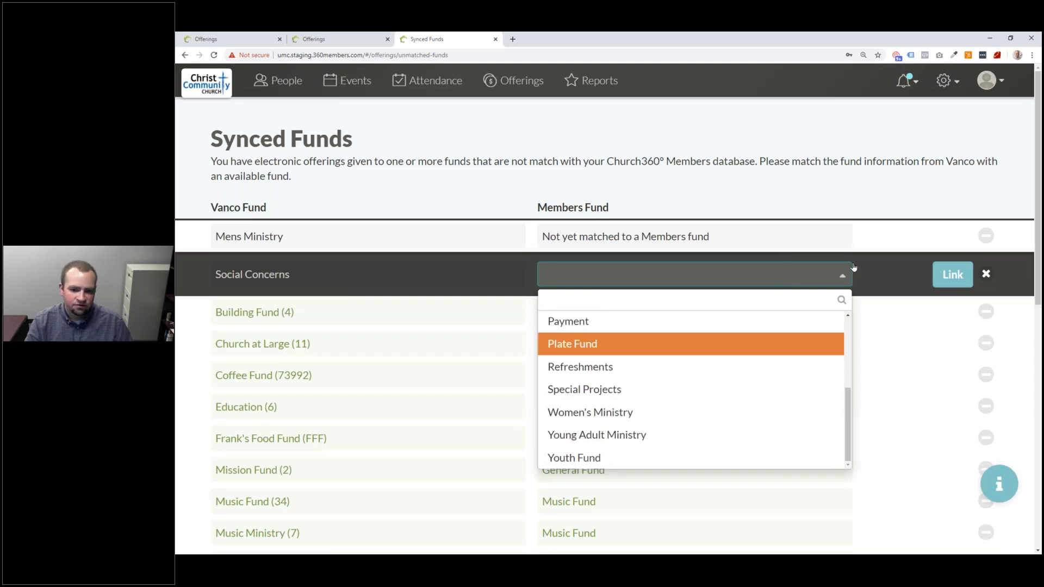
{"action": "left_click", "coordinate": [877, 242]}
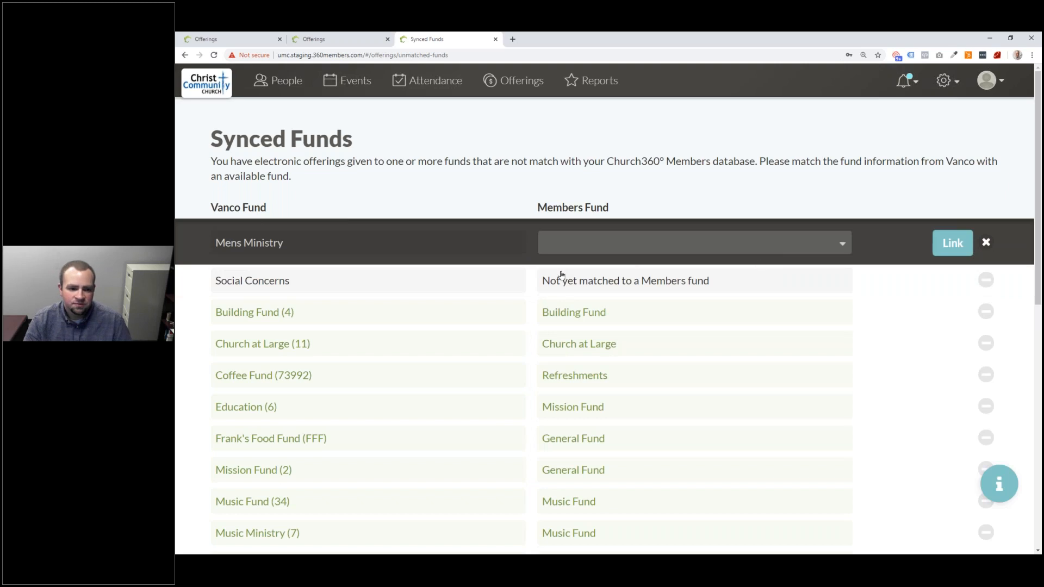
{"action": "left_click", "coordinate": [527, 86]}
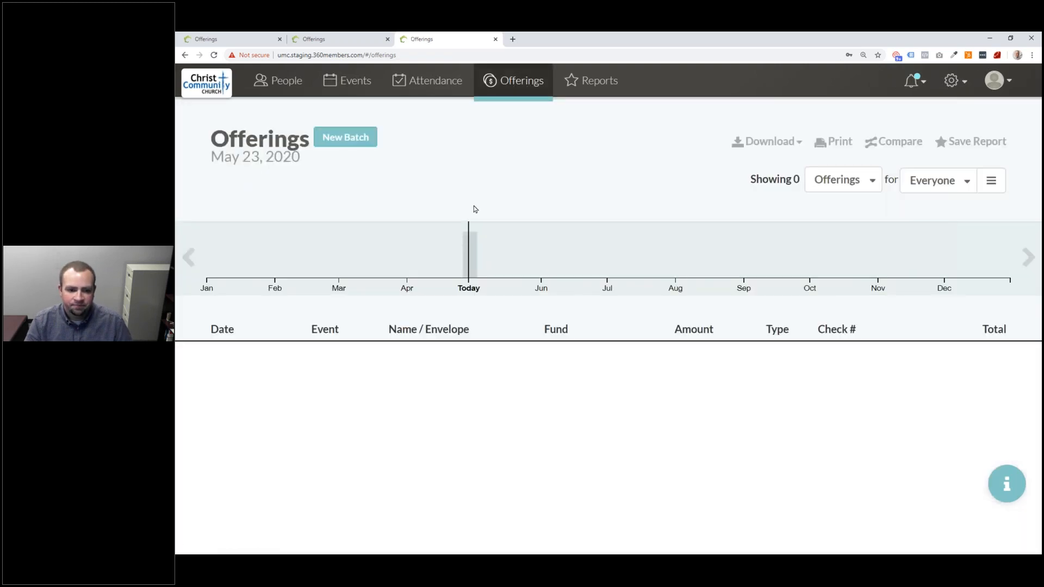
- Limit the Offerings timeline to Apr 12 – May 13, 2020 and open the Messages panel
{"action": "left_click_drag", "start_coordinate": [488, 275], "coordinate": [430, 266]}
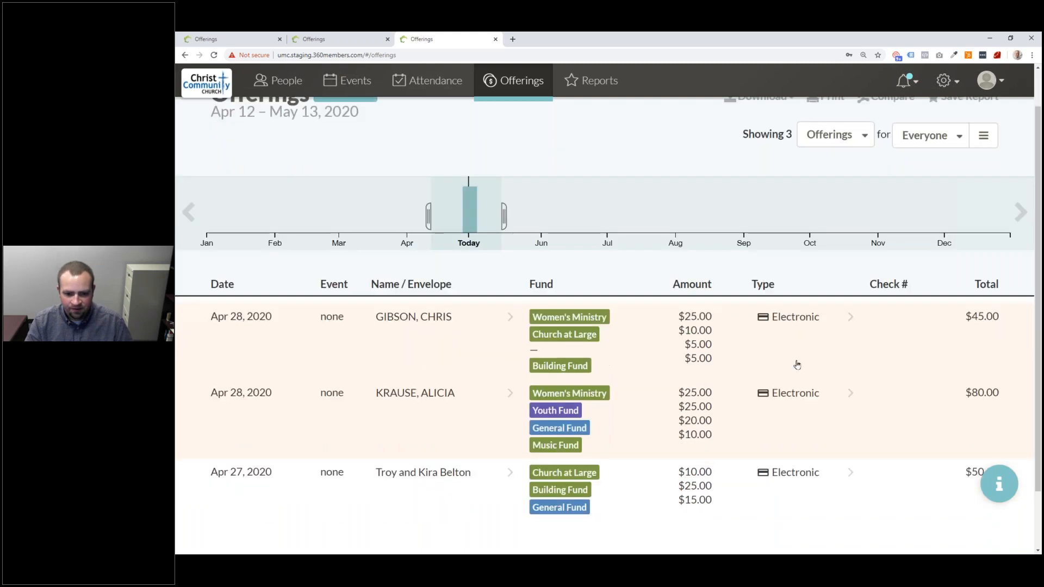
{"action": "left_click", "coordinate": [795, 363]}
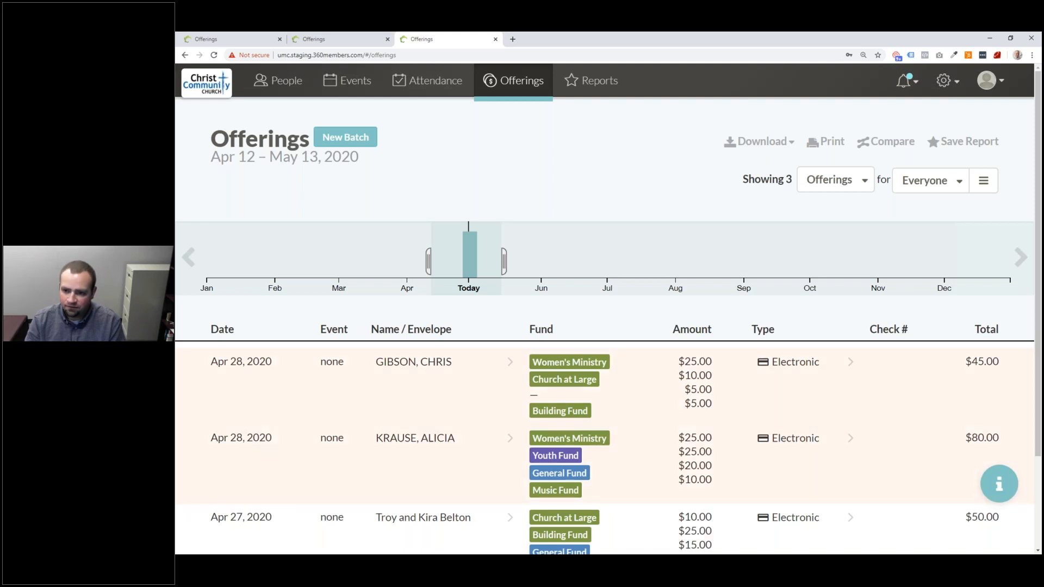
{"action": "left_click", "coordinate": [906, 80]}
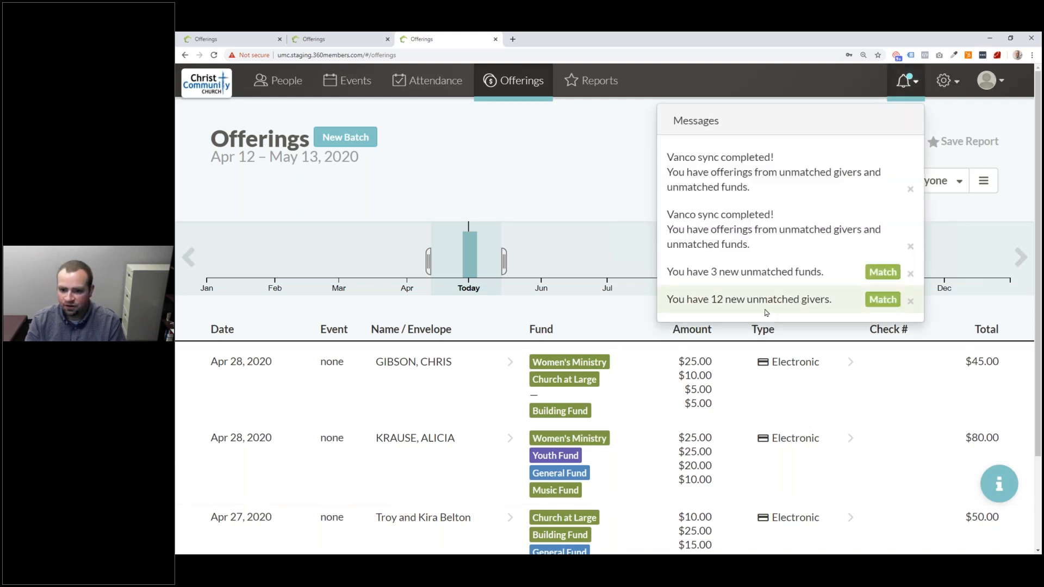
- From Messages, open the 12 unmatched givers list, then the 3 unmatched funds list
{"action": "left_click", "coordinate": [707, 305]}
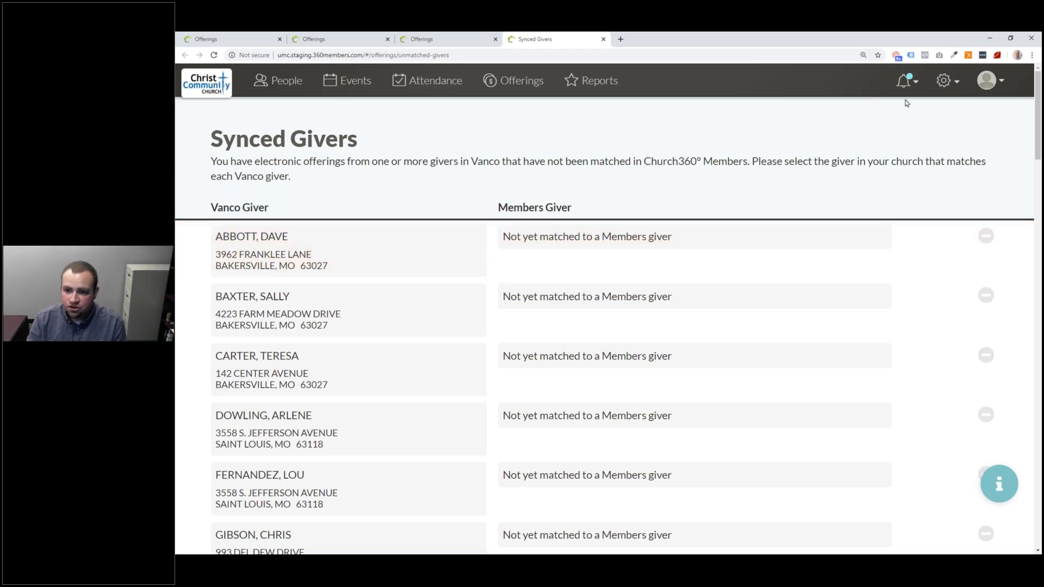
{"action": "left_click", "coordinate": [945, 80]}
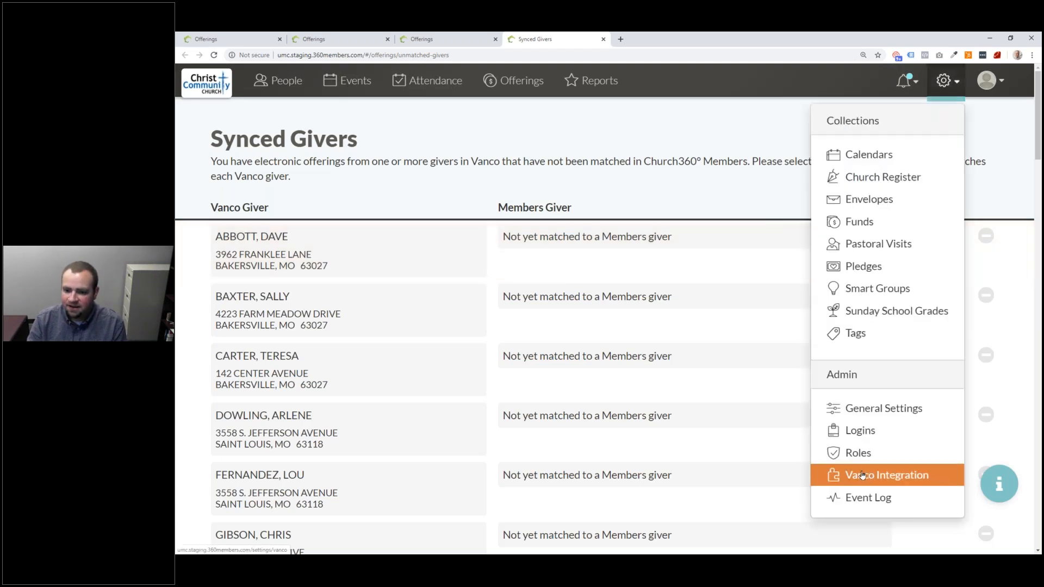
{"action": "left_click", "coordinate": [905, 80]}
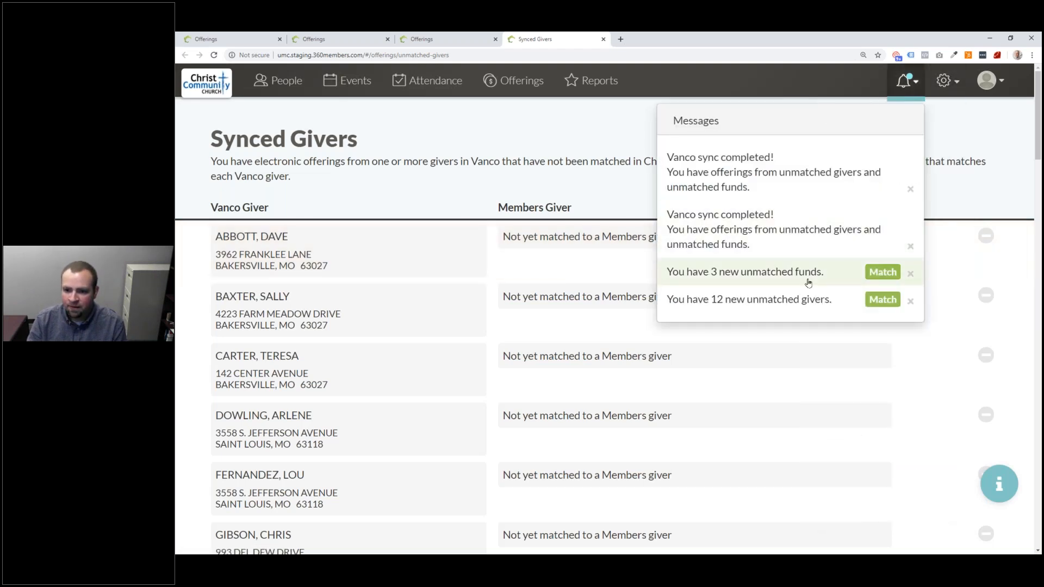
{"action": "left_click", "coordinate": [810, 272]}
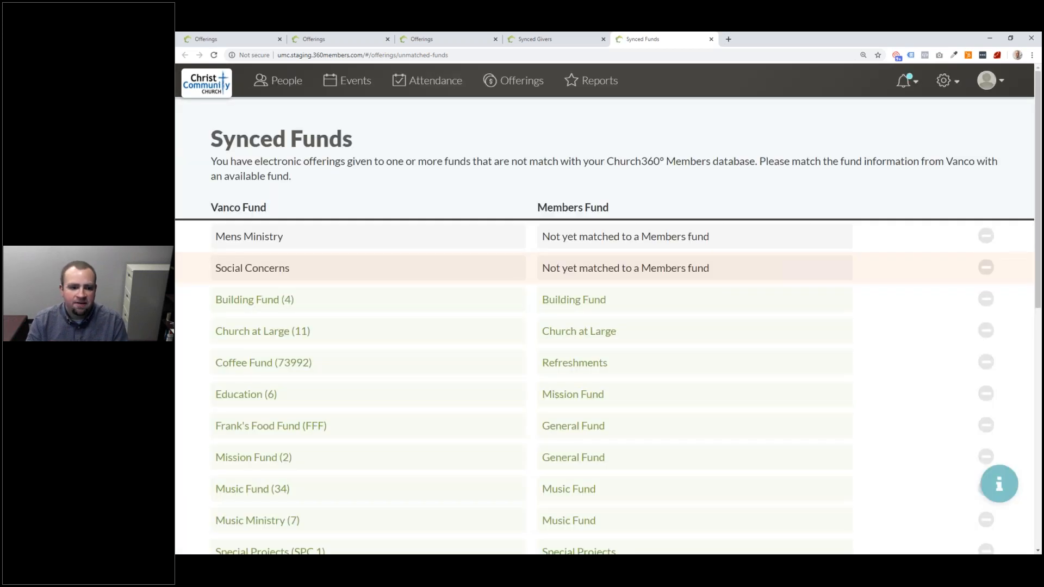
- Review Social Concerns' fund choices and cancel matching it, leaving it unmatched
{"action": "left_click", "coordinate": [589, 269]}
{"action": "scroll", "coordinate": [568, 401], "scroll_direction": "down", "scroll_amount": 3}
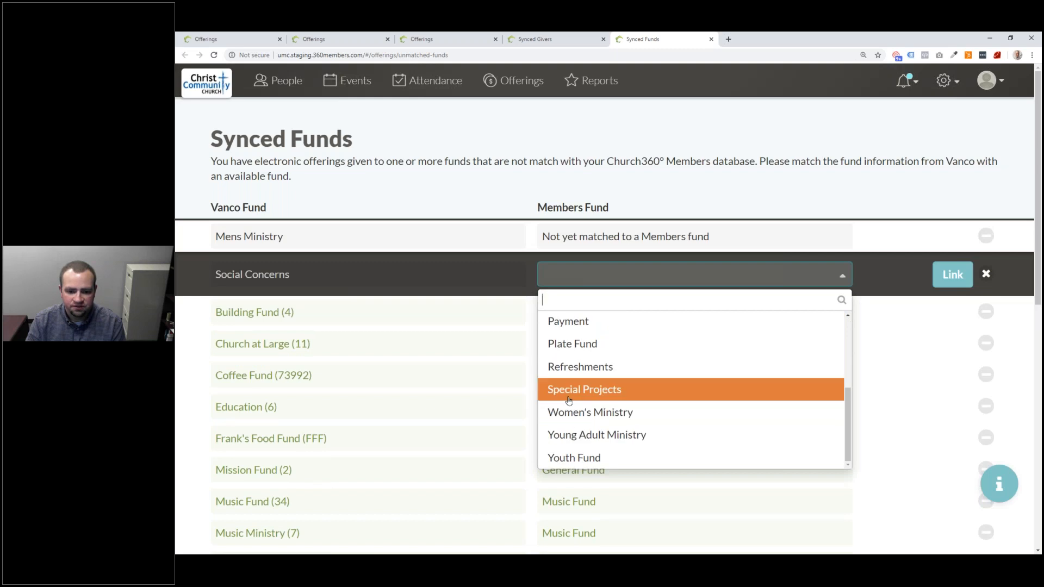
{"action": "left_click", "coordinate": [907, 281]}
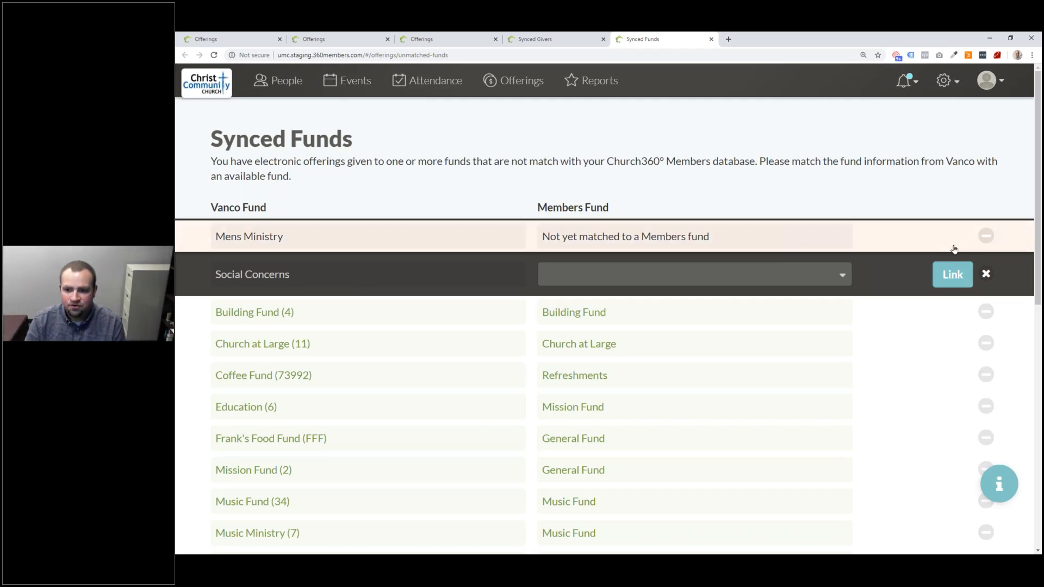
{"action": "left_click", "coordinate": [986, 274]}
- Ignore the Mens Ministry fund, back out of ignoring Social Concerns, and return to the original Offerings tab
{"action": "left_click", "coordinate": [992, 238]}
{"action": "left_click", "coordinate": [956, 238]}
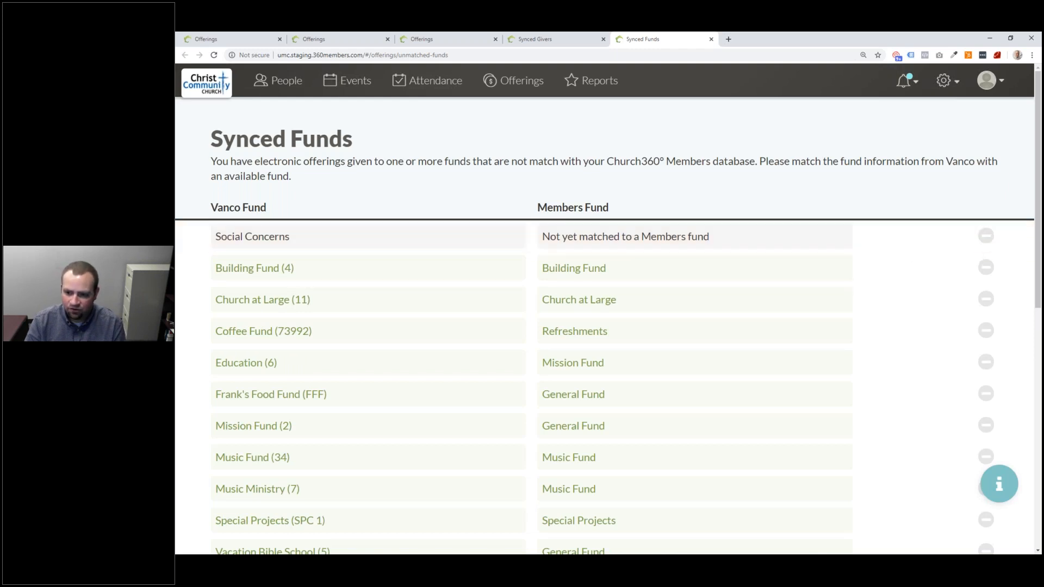
{"action": "left_click", "coordinate": [986, 237]}
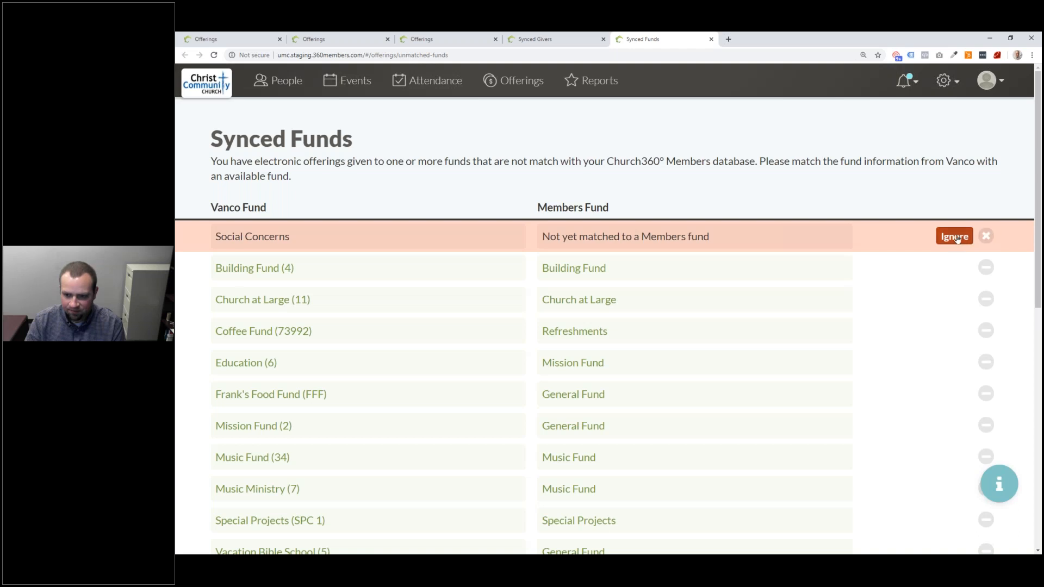
{"action": "left_click", "coordinate": [987, 237]}
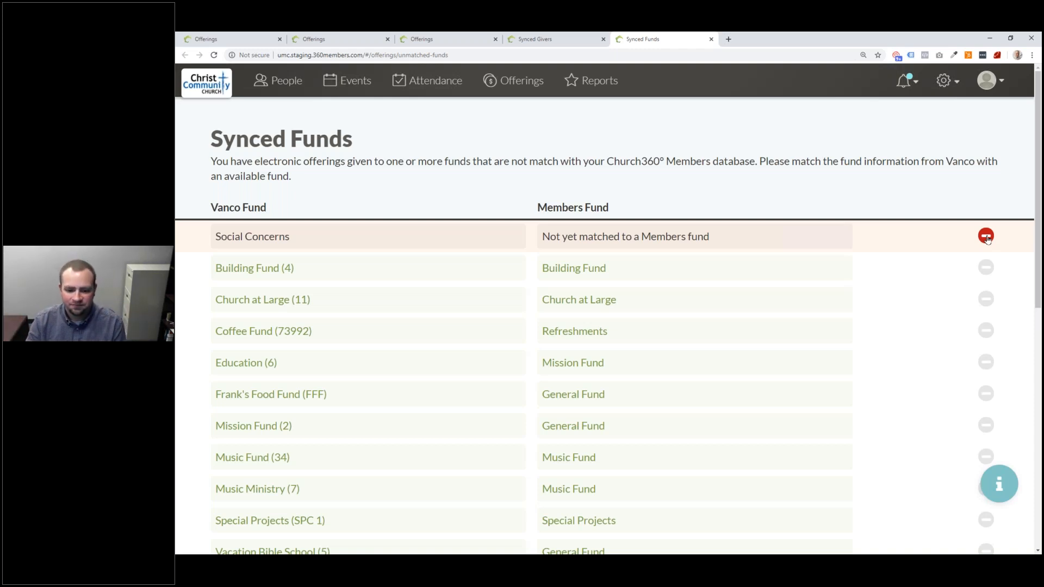
{"action": "left_click", "coordinate": [256, 42]}
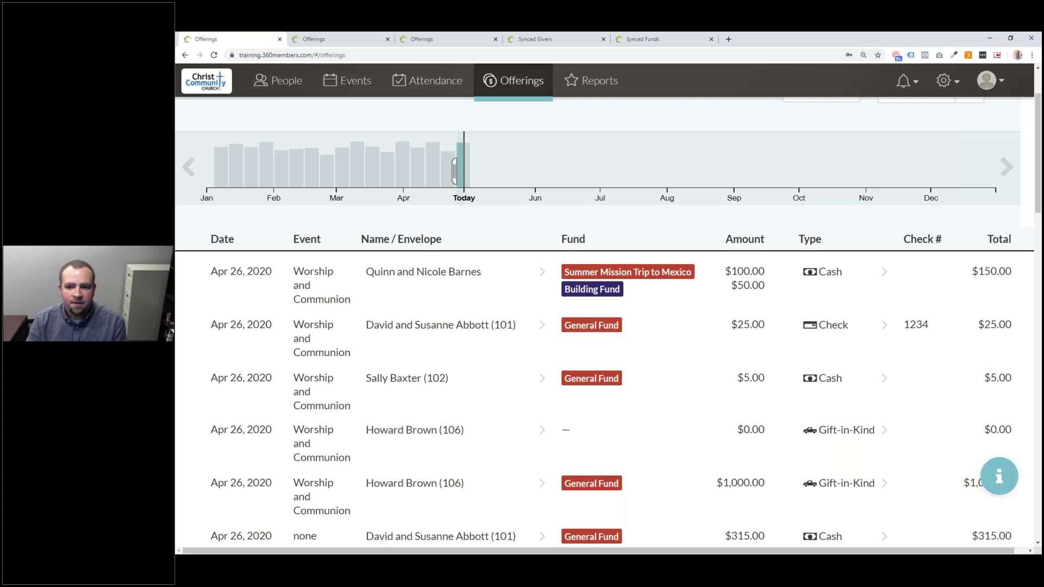
- Show Members offerings as Summaries by Fund for Feb 1 – May 20, 2020, filtered to Building Fund
{"action": "scroll", "coordinate": [669, 461], "scroll_direction": "up", "scroll_amount": 2}
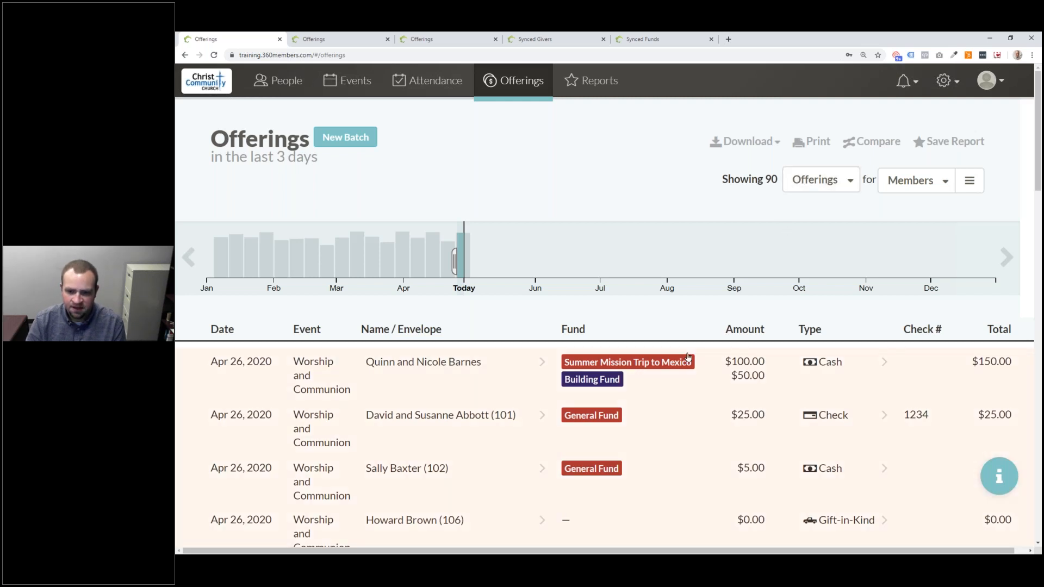
{"action": "left_click", "coordinate": [832, 180]}
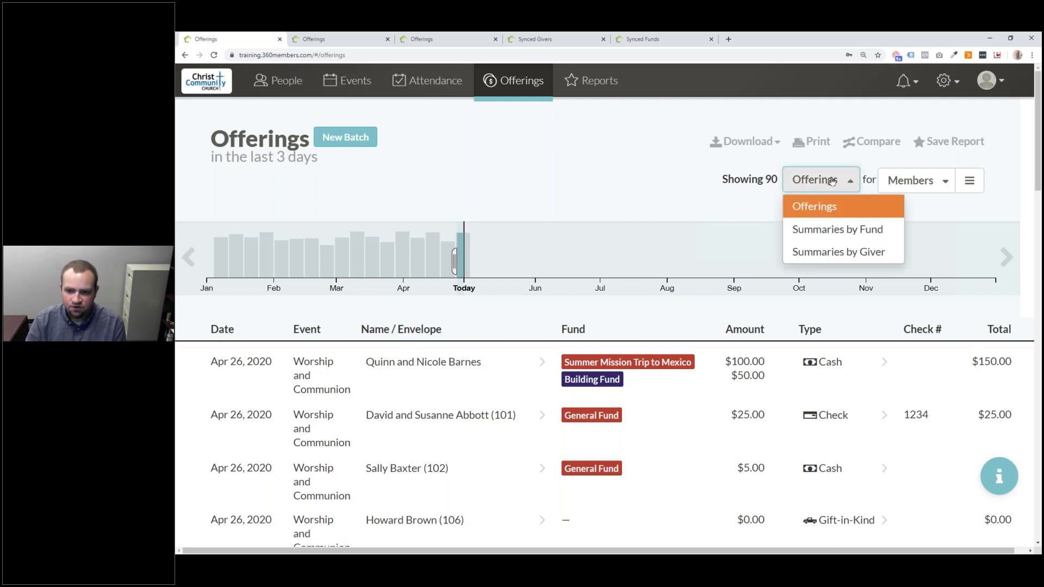
{"action": "left_click", "coordinate": [836, 230]}
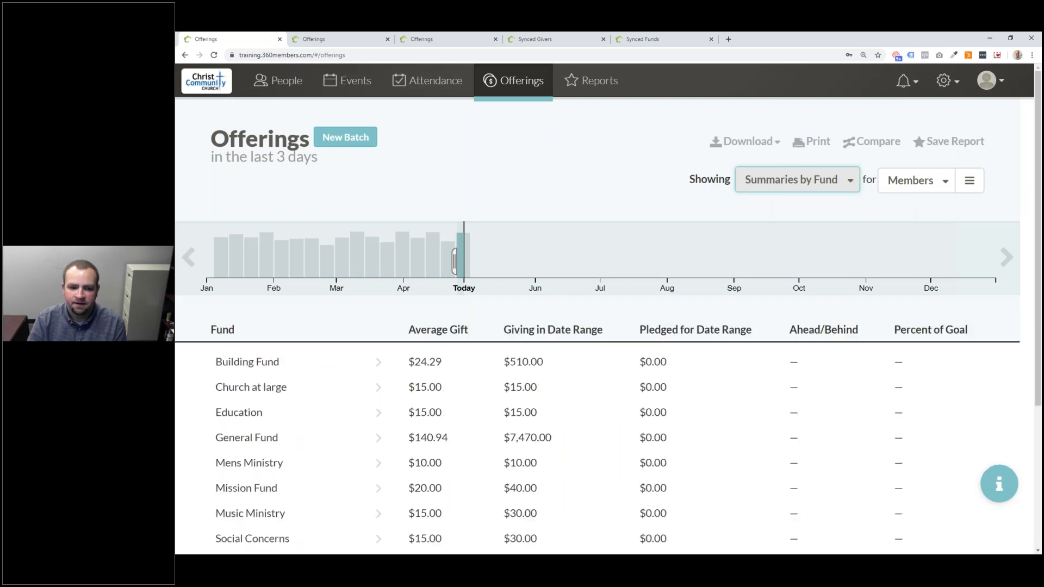
{"action": "scroll", "coordinate": [831, 303], "scroll_direction": "down", "scroll_amount": 4}
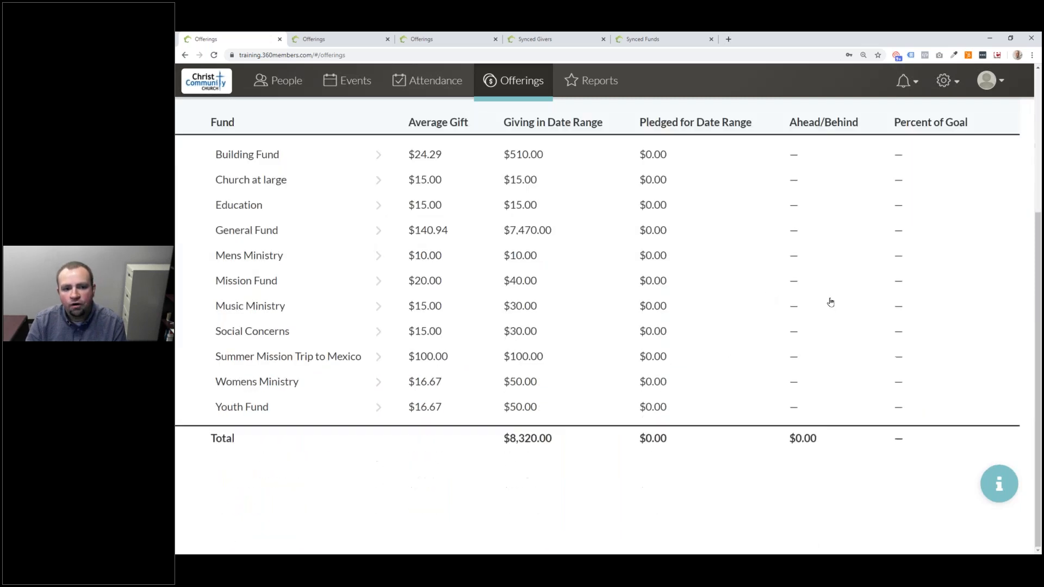
{"action": "scroll", "coordinate": [829, 302], "scroll_direction": "up", "scroll_amount": 4}
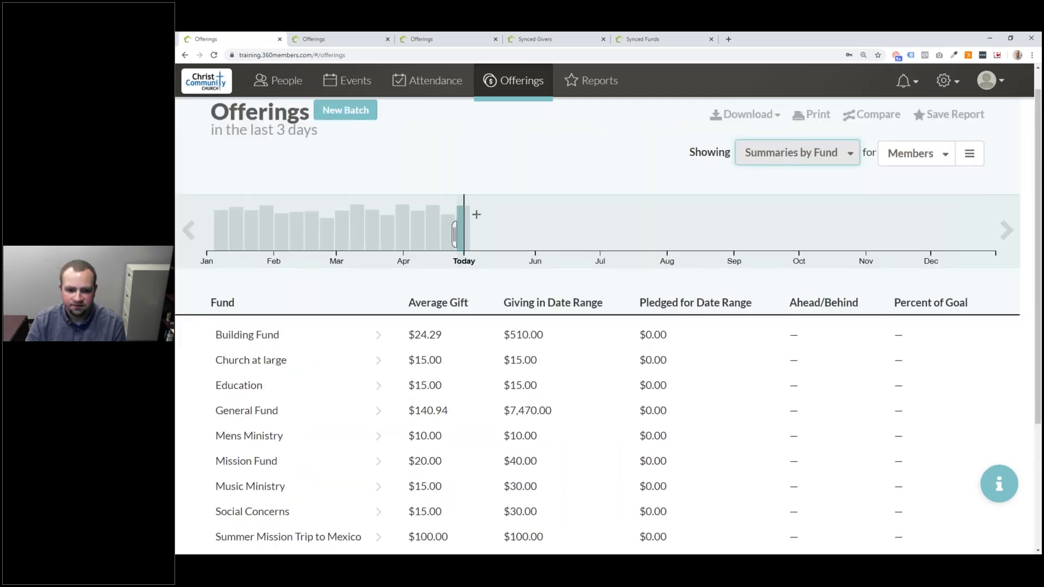
{"action": "left_click_drag", "start_coordinate": [513, 203], "coordinate": [274, 207]}
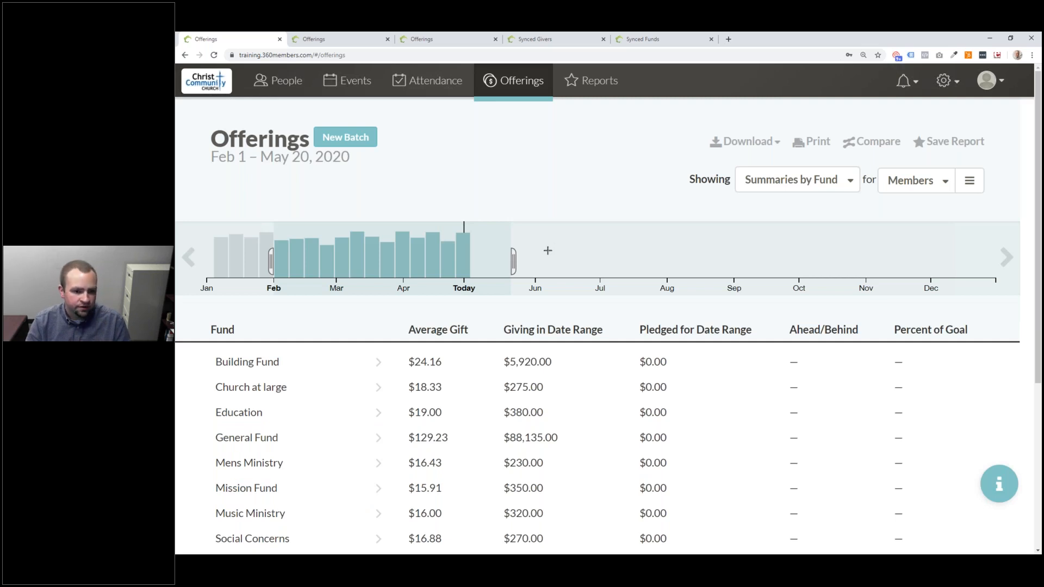
{"action": "left_click", "coordinate": [898, 188]}
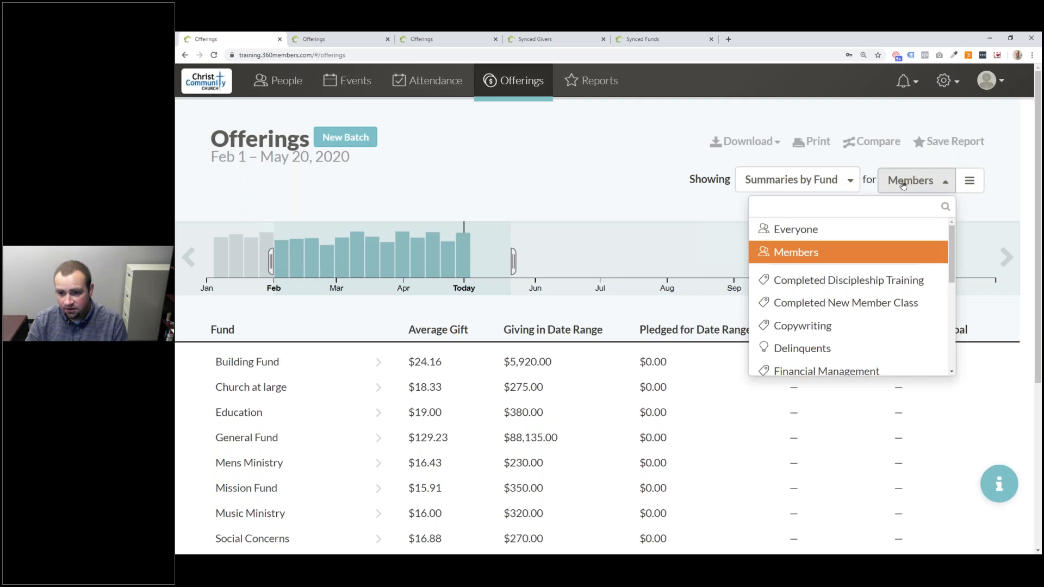
{"action": "left_click", "coordinate": [900, 191]}
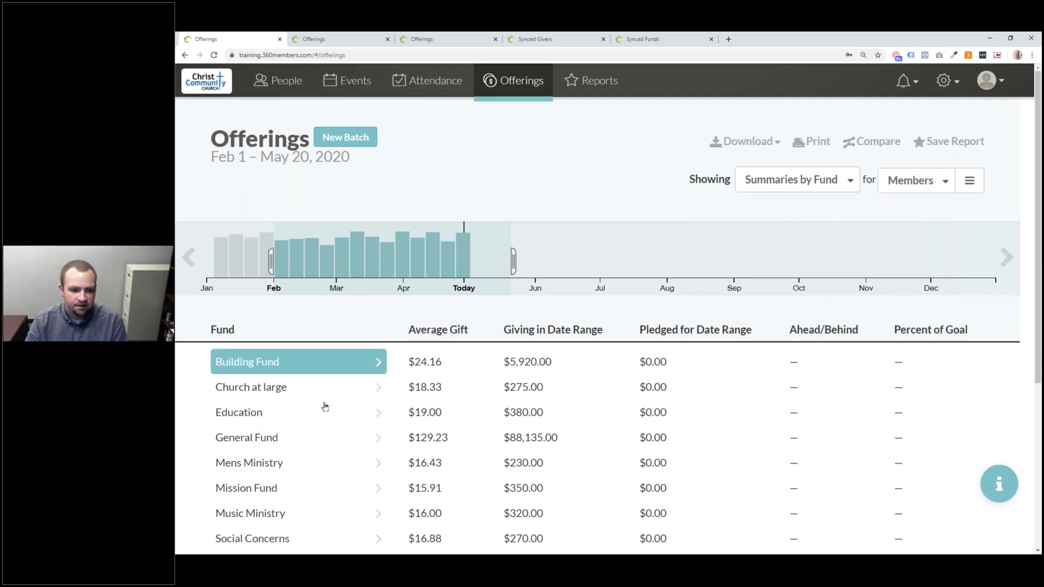
{"action": "left_click", "coordinate": [284, 369]}
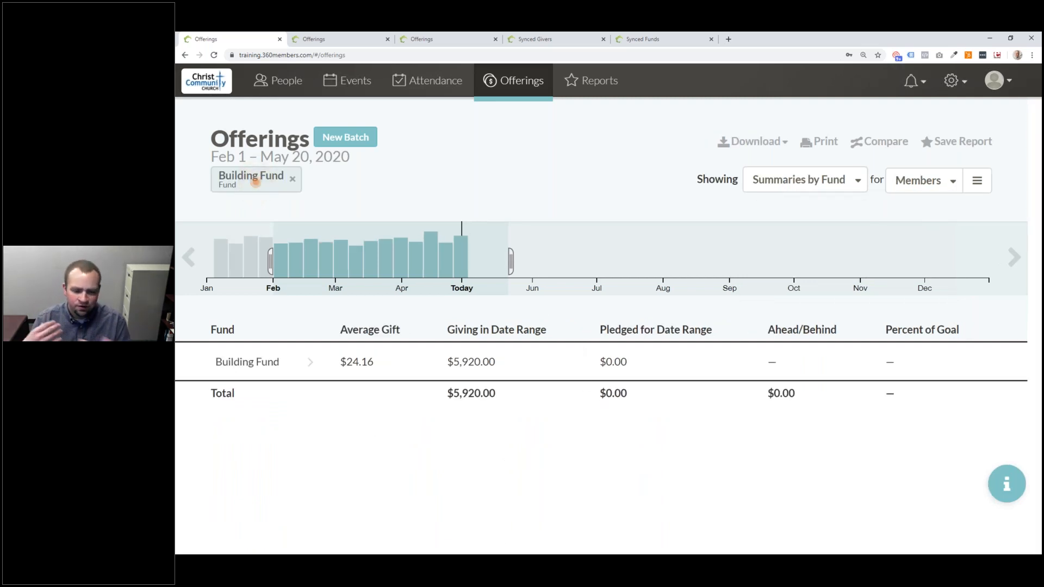
- Summarize the Building Fund offerings by giver and narrow the report to a single giver
{"action": "left_click", "coordinate": [805, 179]}
{"action": "left_click", "coordinate": [805, 253]}
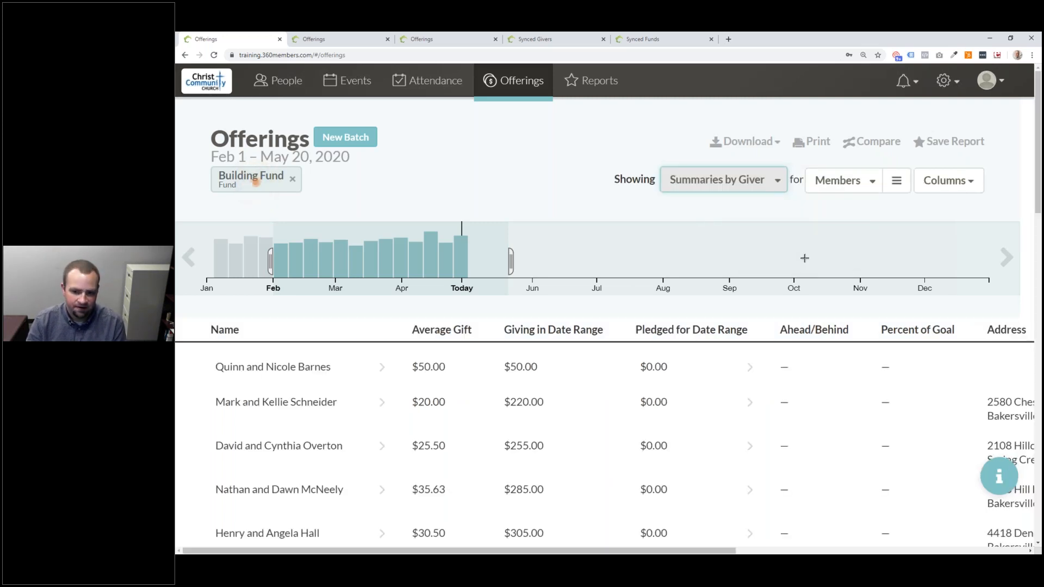
{"action": "scroll", "coordinate": [541, 401], "scroll_direction": "down", "scroll_amount": 3}
{"action": "scroll", "coordinate": [649, 354], "scroll_direction": "up", "scroll_amount": 3}
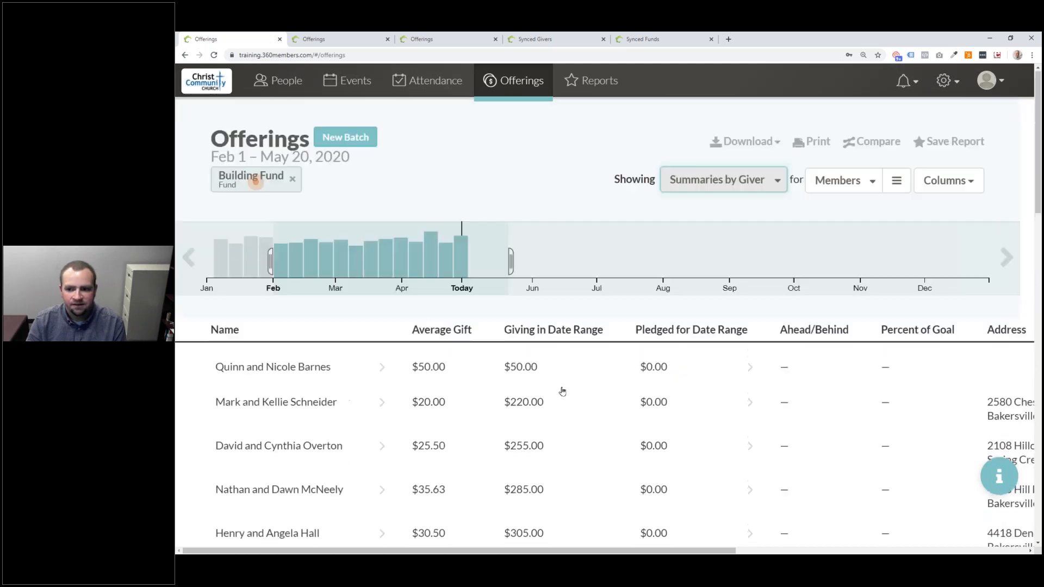
{"action": "scroll", "coordinate": [398, 386], "scroll_direction": "down", "scroll_amount": 5}
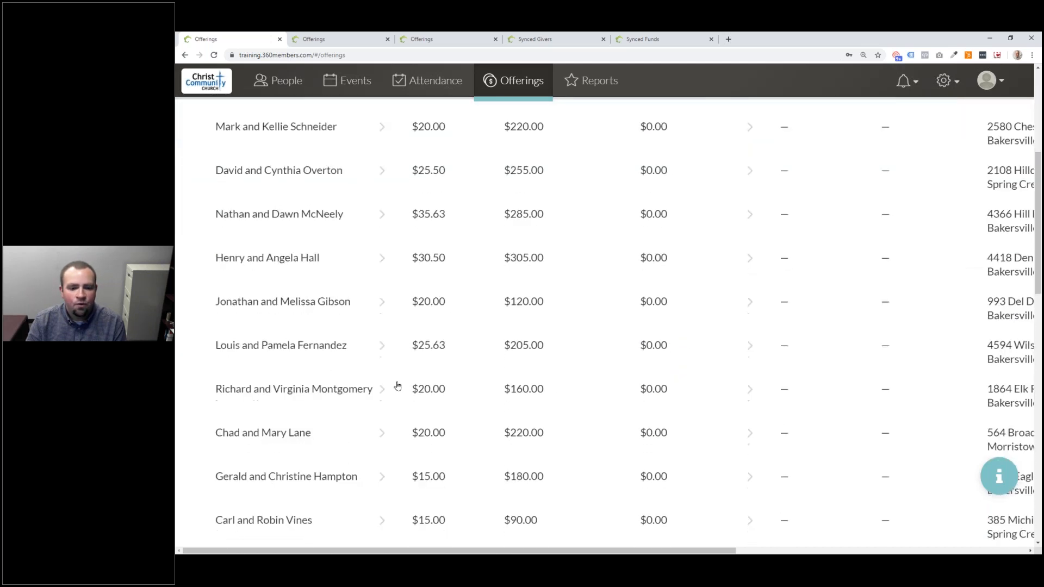
{"action": "scroll", "coordinate": [398, 386], "scroll_direction": "down", "scroll_amount": 5}
{"action": "scroll", "coordinate": [383, 371], "scroll_direction": "up", "scroll_amount": 4}
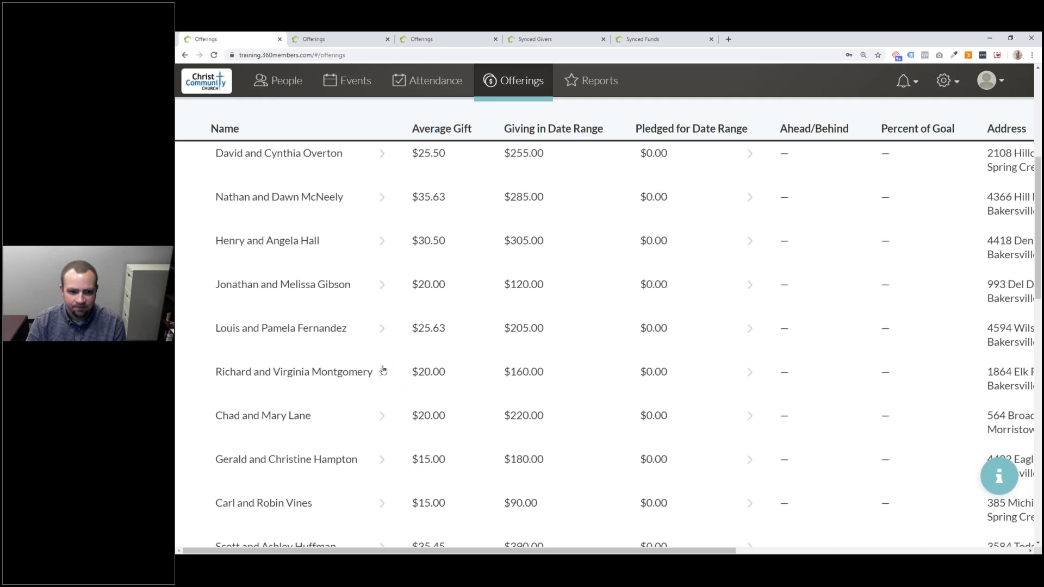
{"action": "scroll", "coordinate": [383, 370], "scroll_direction": "up", "scroll_amount": 5}
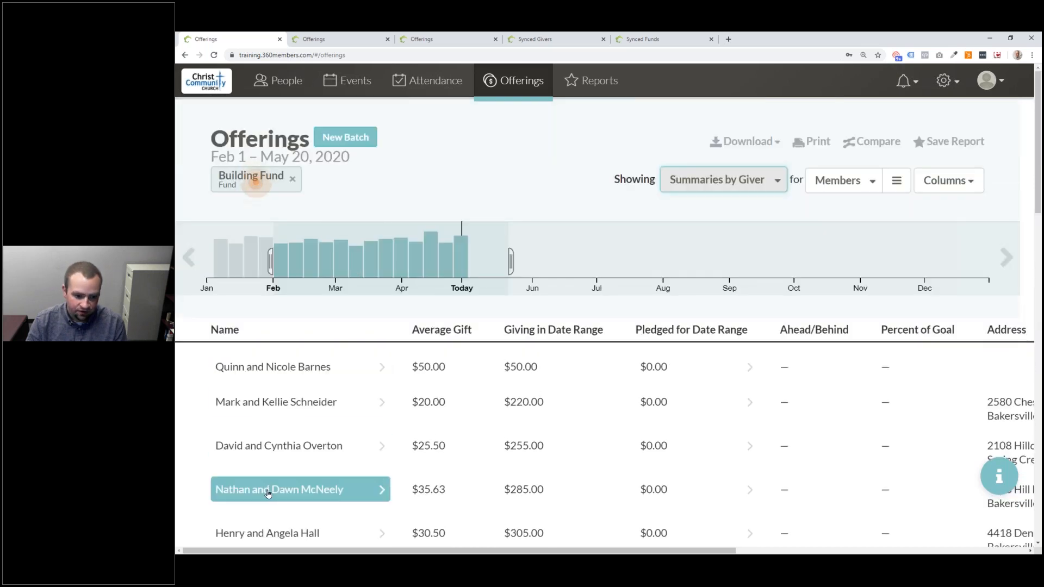
{"action": "left_click", "coordinate": [244, 372]}
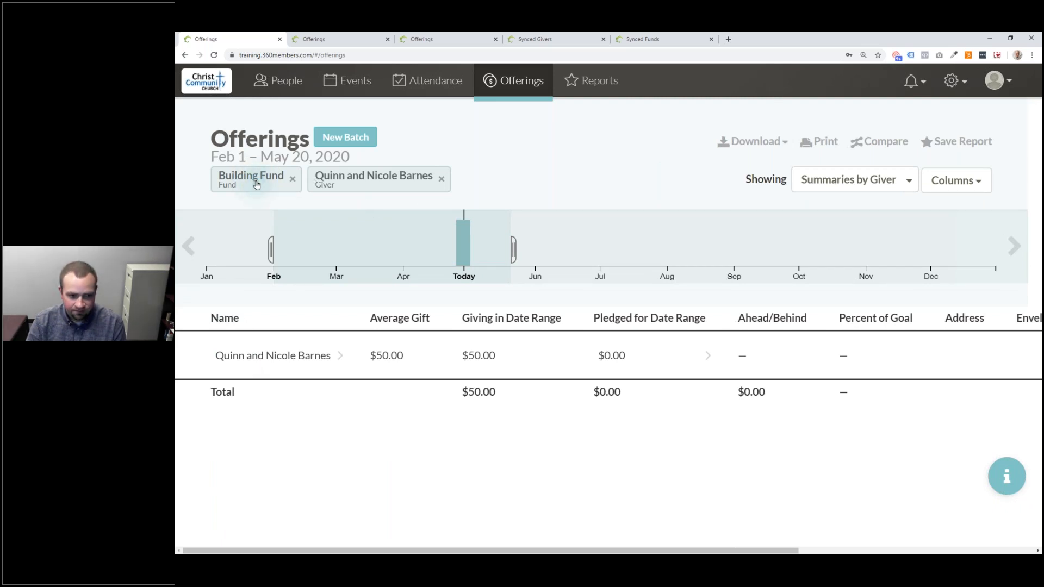
{"action": "left_click", "coordinate": [255, 183]}
{"action": "left_click", "coordinate": [452, 337]}
- Remove the Building Fund and giver filters, returning to individual offerings
{"action": "left_click", "coordinate": [871, 185]}
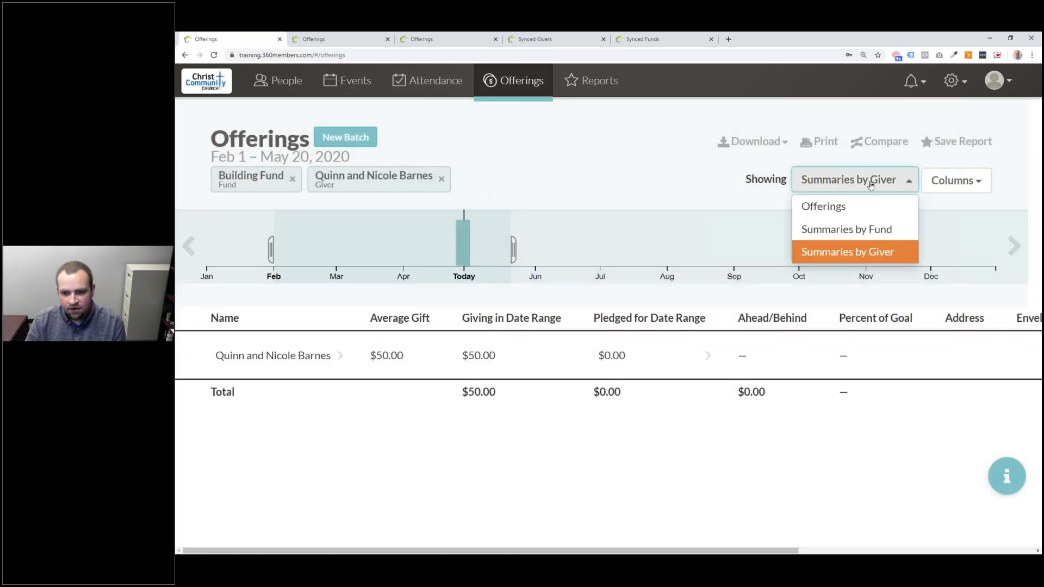
{"action": "left_click", "coordinate": [875, 229]}
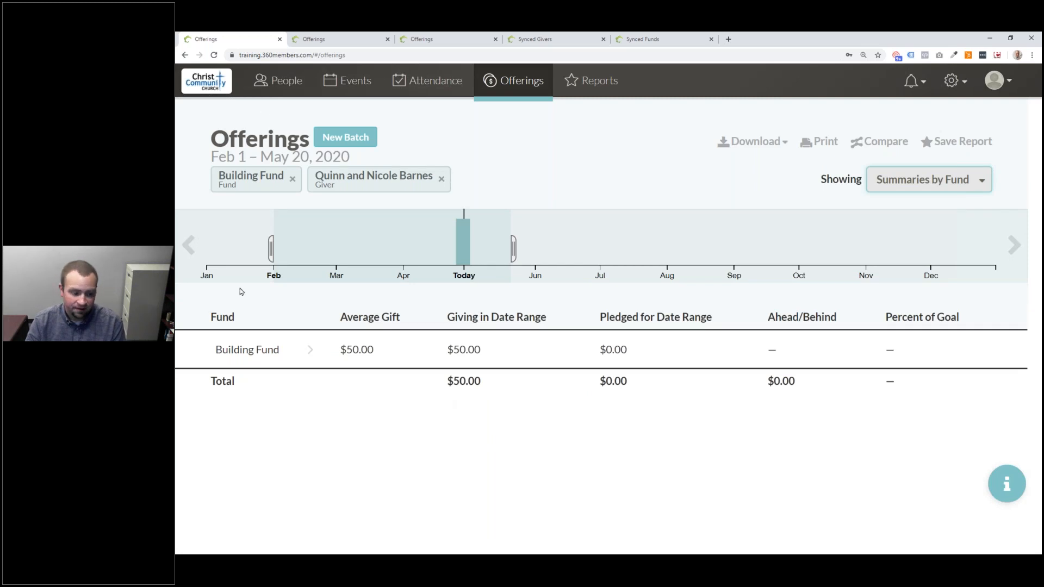
{"action": "left_click", "coordinate": [293, 180]}
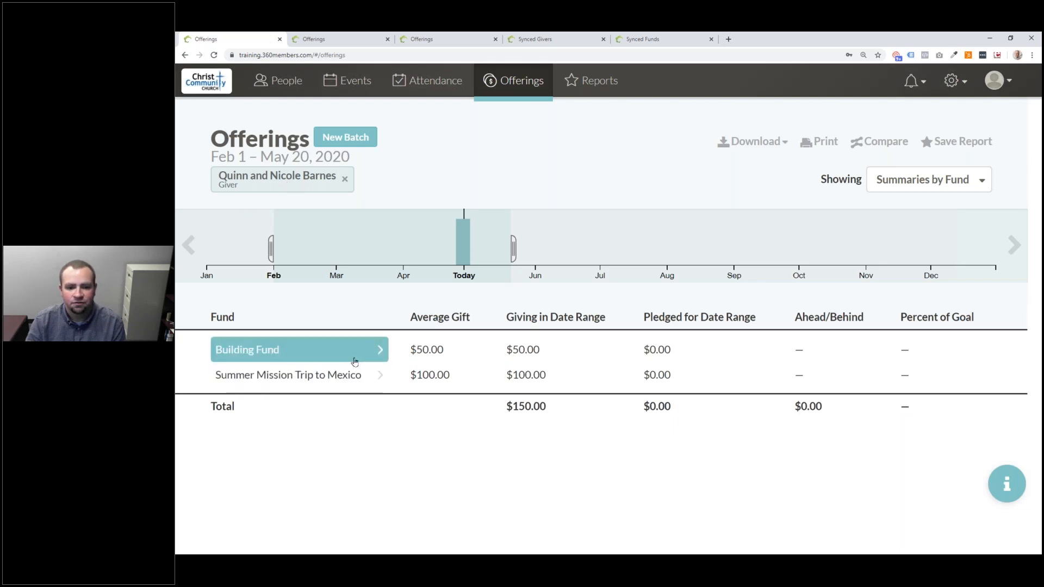
{"action": "left_click", "coordinate": [966, 184]}
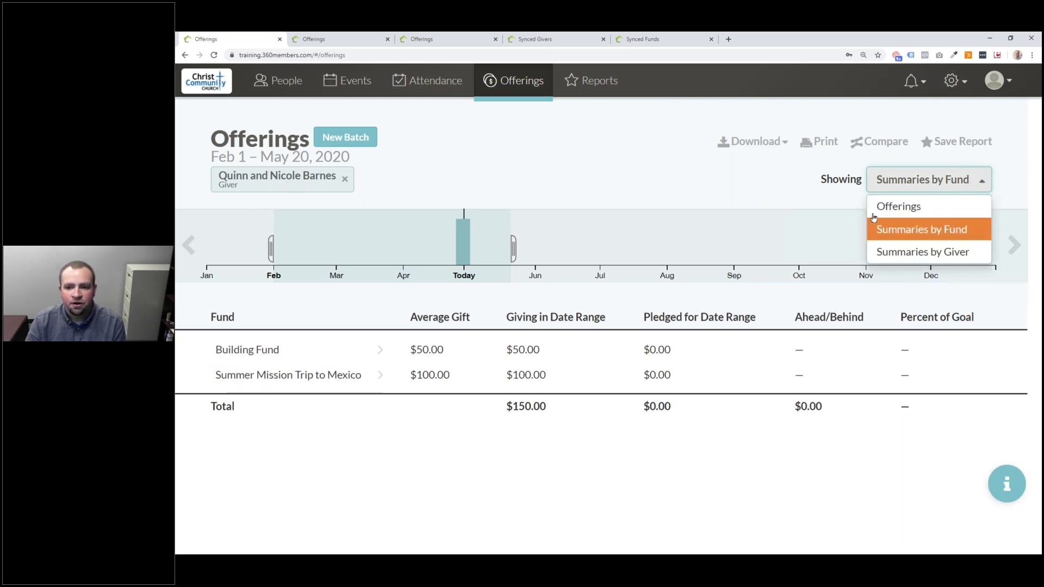
{"action": "left_click", "coordinate": [876, 210]}
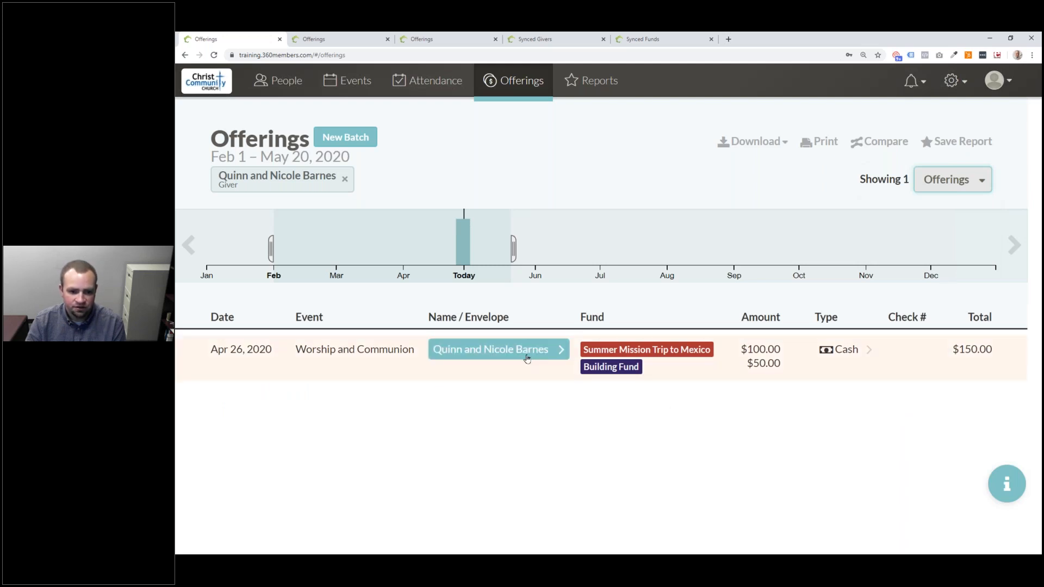
{"action": "left_click", "coordinate": [345, 181]}
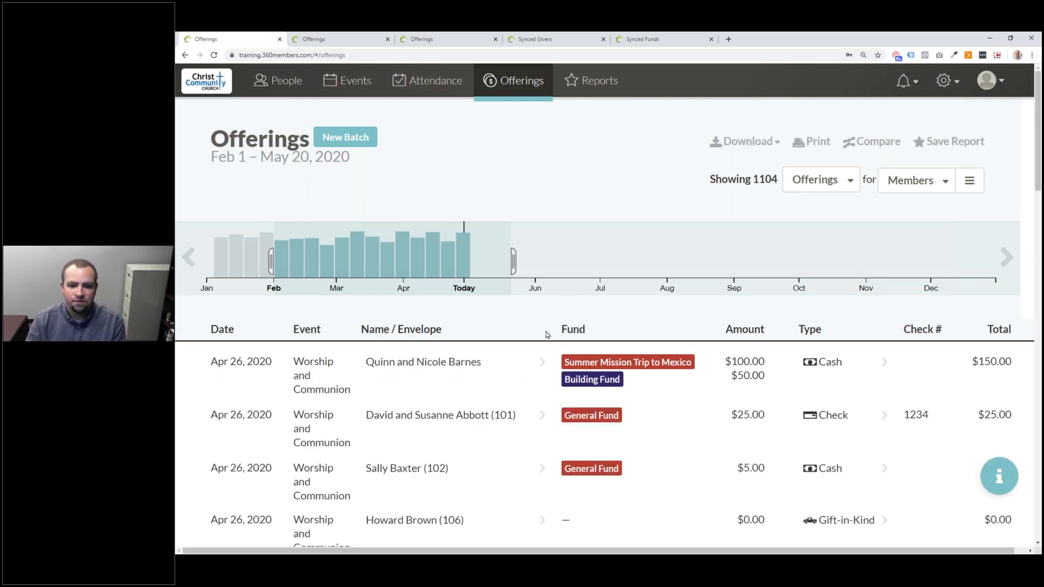
- Filter the offerings to electronic General Fund payments
{"action": "left_click", "coordinate": [429, 361]}
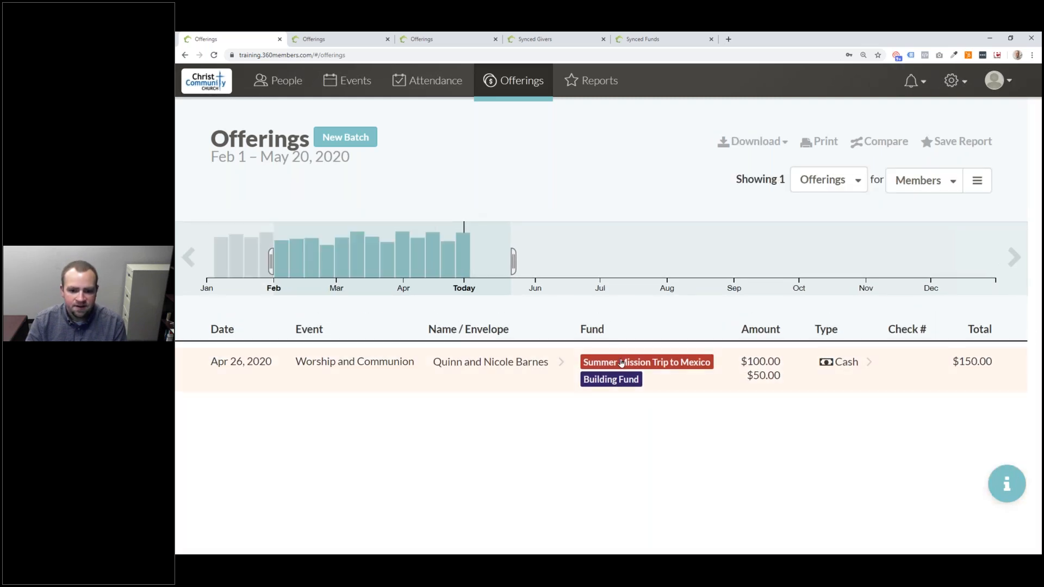
{"action": "left_click", "coordinate": [622, 364]}
{"action": "left_click", "coordinate": [608, 419]}
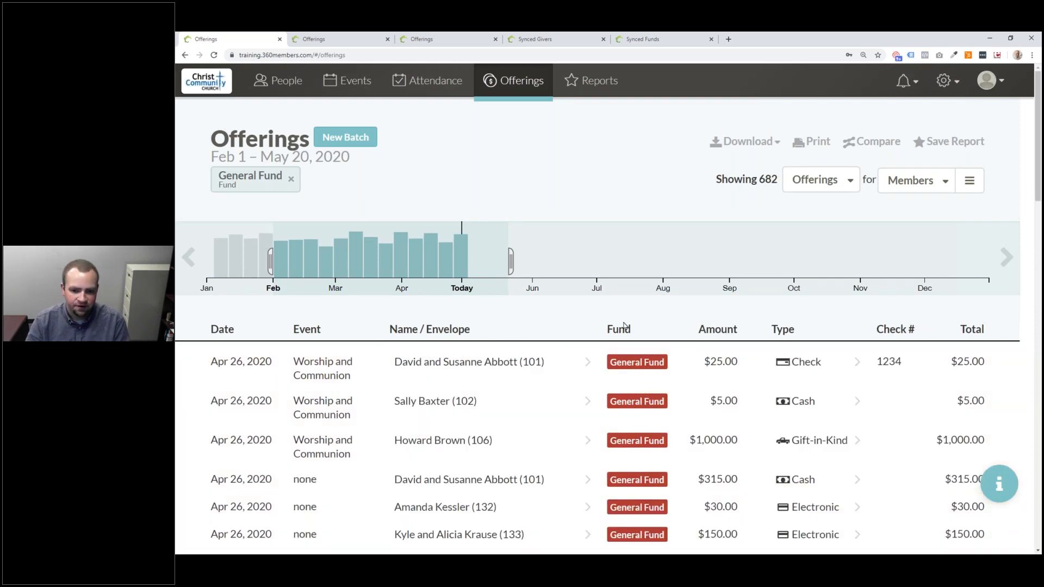
{"action": "left_click", "coordinate": [805, 512]}
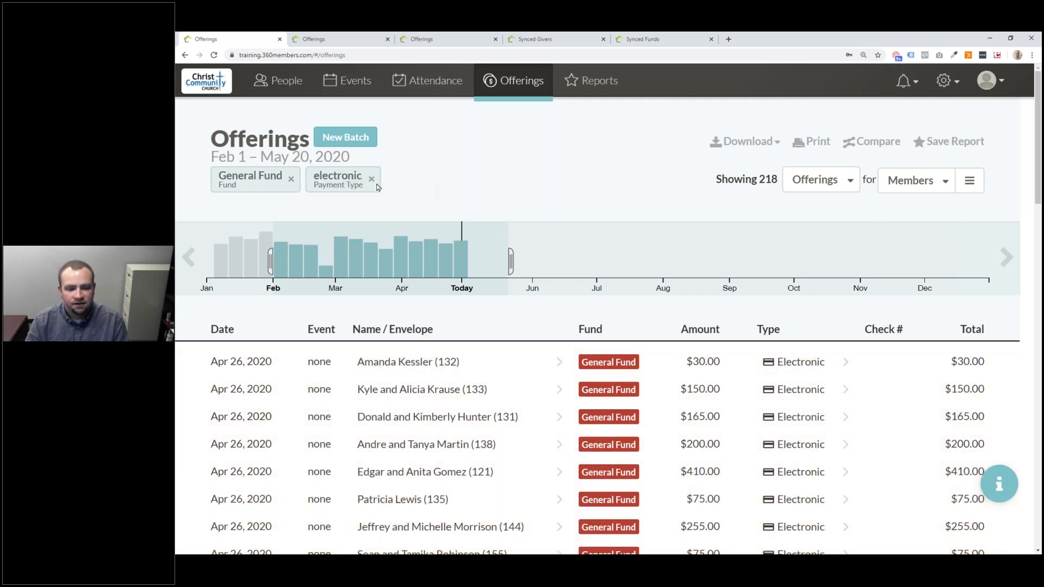
{"action": "left_click", "coordinate": [472, 368]}
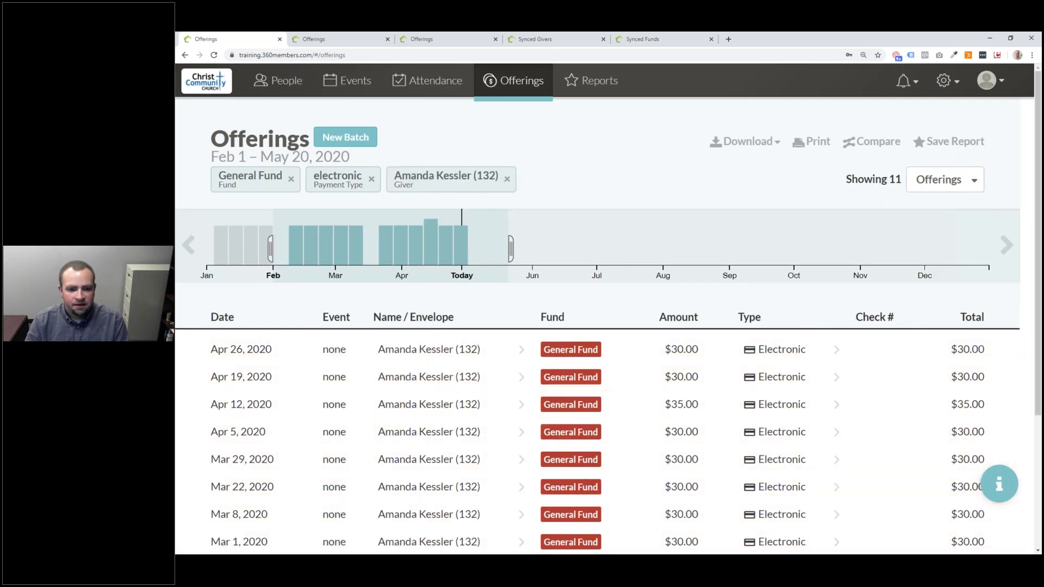
- Set the date range to Jan 11 – May 24, 2020, drop the giver filter, and summarize by fund
{"action": "left_click_drag", "start_coordinate": [271, 249], "coordinate": [240, 250]}
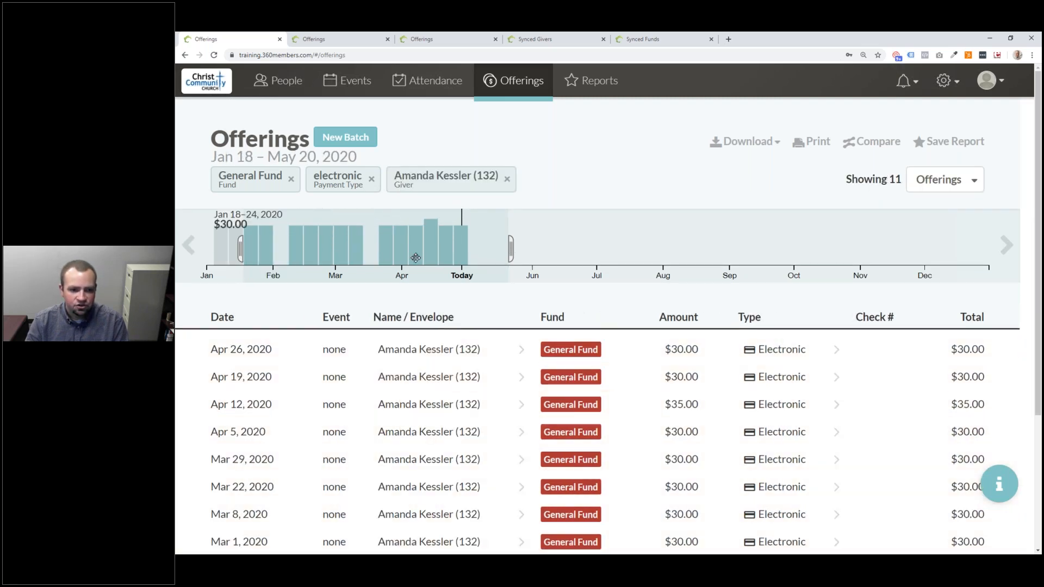
{"action": "left_click_drag", "start_coordinate": [518, 249], "coordinate": [233, 228]}
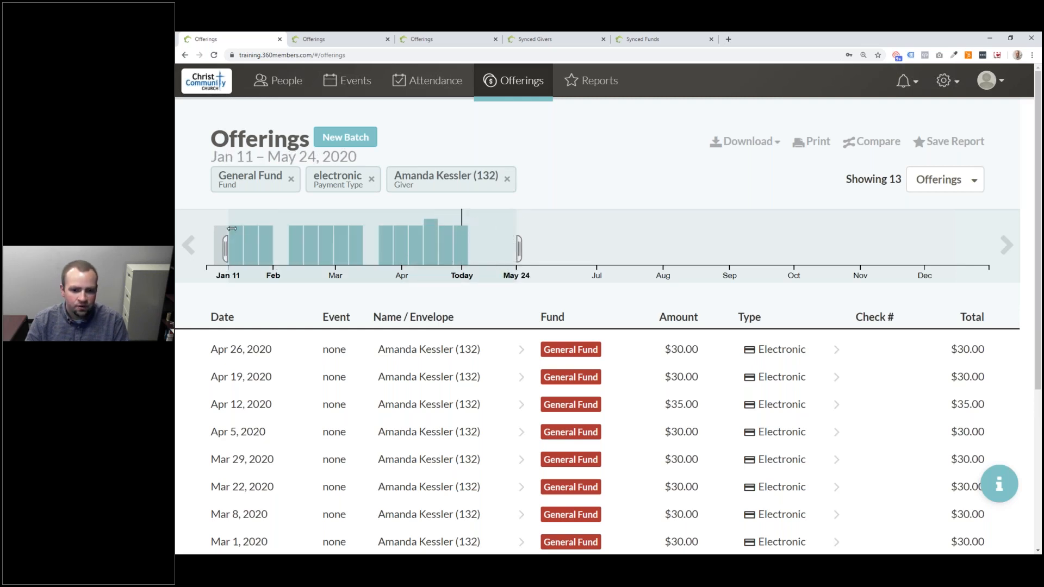
{"action": "left_click", "coordinate": [507, 180]}
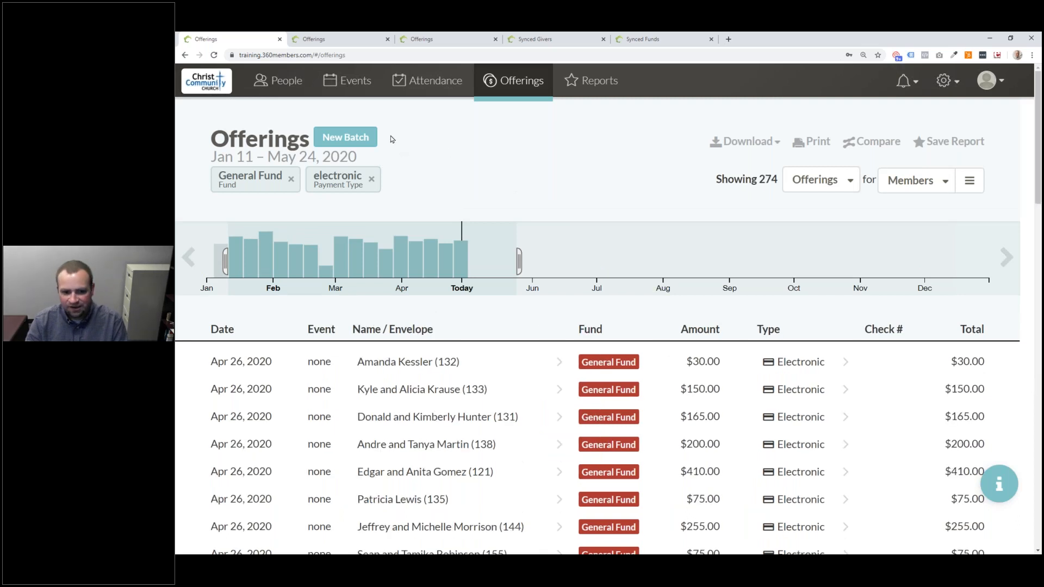
{"action": "mouse_move", "coordinate": [460, 248]}
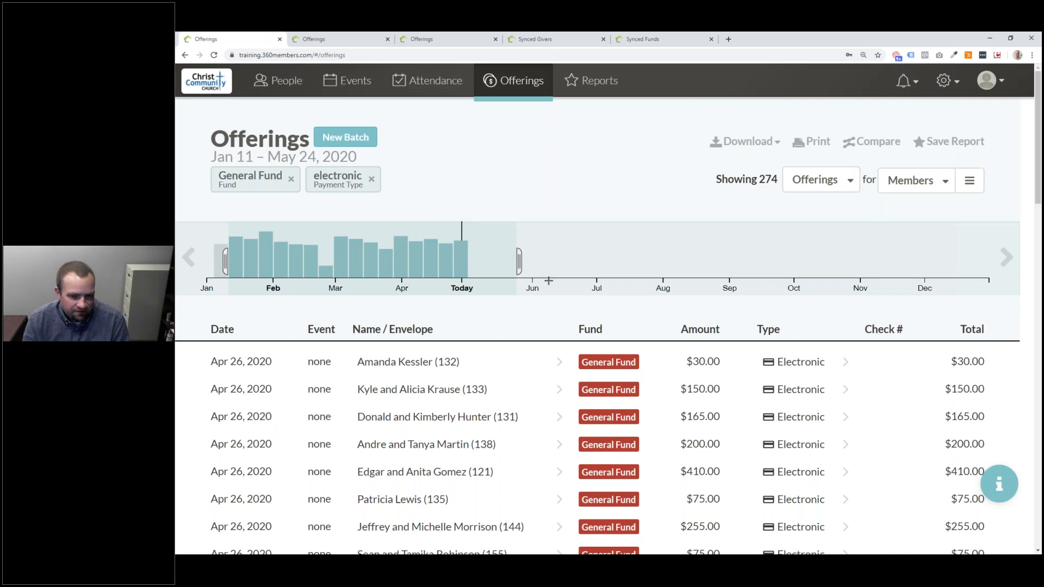
{"action": "left_click", "coordinate": [818, 184]}
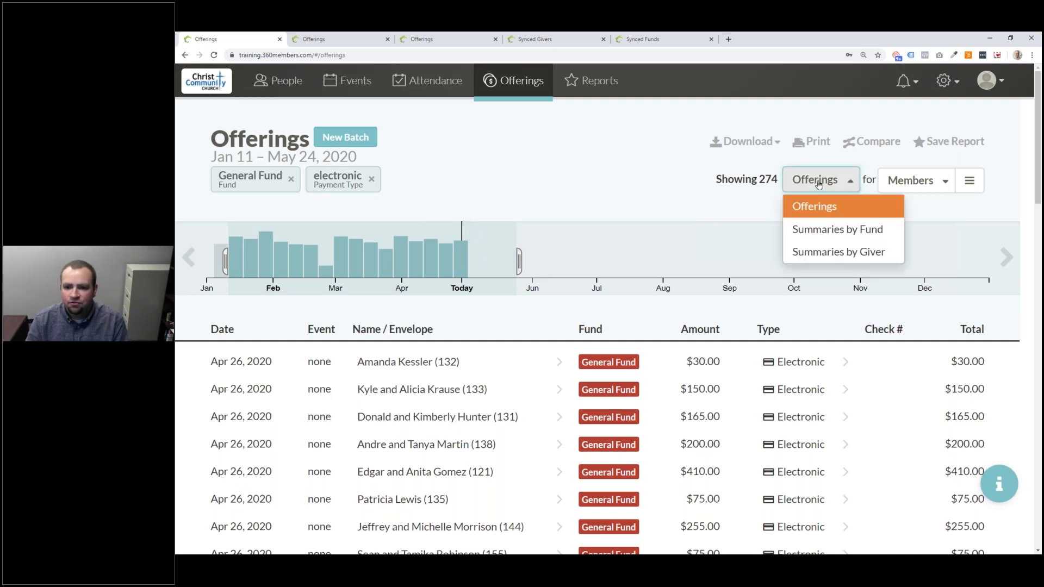
{"action": "left_click", "coordinate": [872, 227]}
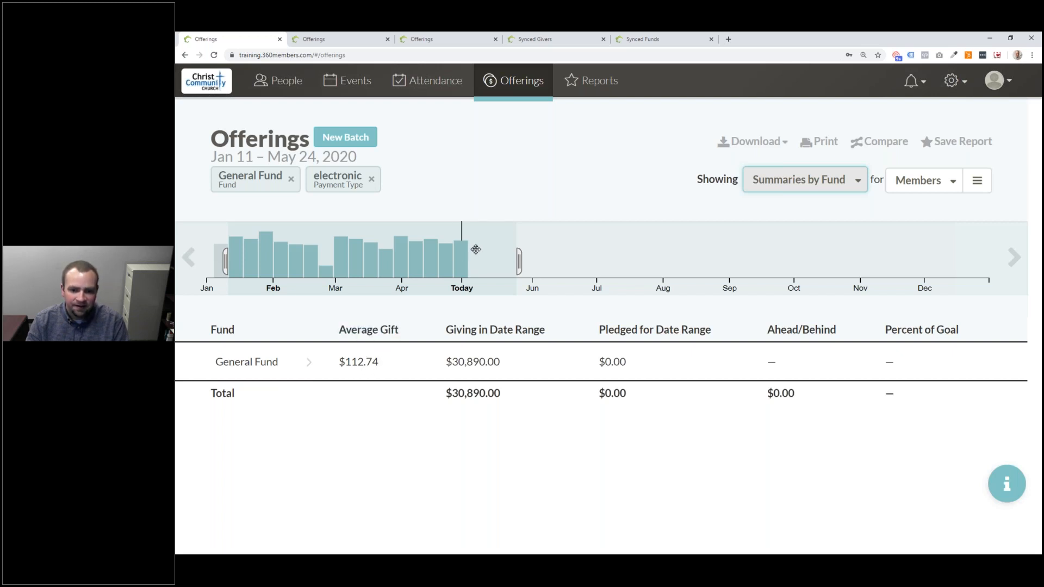
- Reset the timeline range from mid-January to today and remove the General Fund filter
{"action": "mouse_move", "coordinate": [533, 251]}
{"action": "left_mouse_down"}
{"action": "mouse_move", "coordinate": [217, 256]}
{"action": "mouse_move", "coordinate": [286, 265]}
{"action": "mouse_move", "coordinate": [226, 259]}
{"action": "left_mouse_up"}
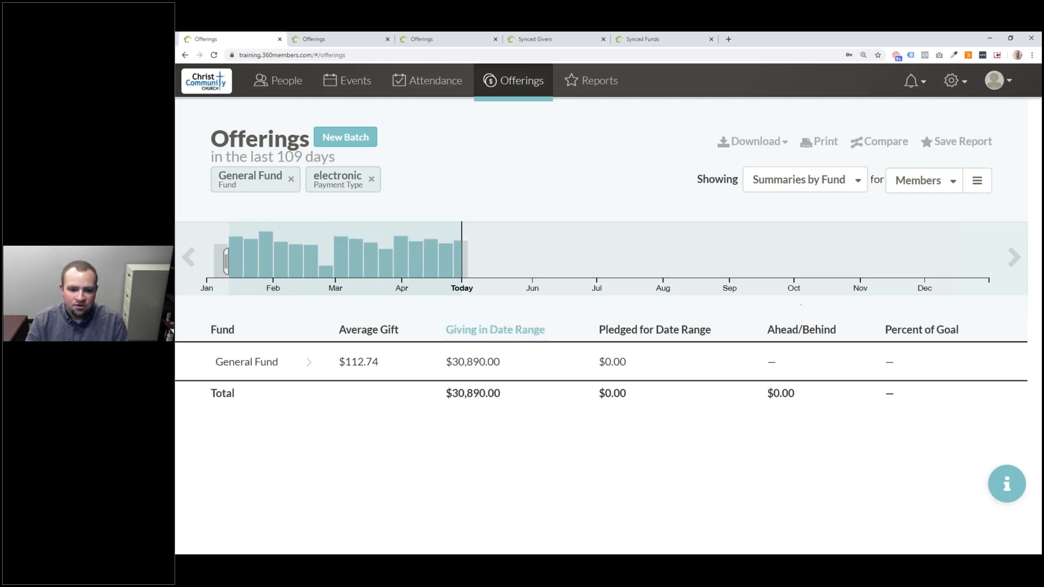
{"action": "left_click", "coordinate": [596, 253]}
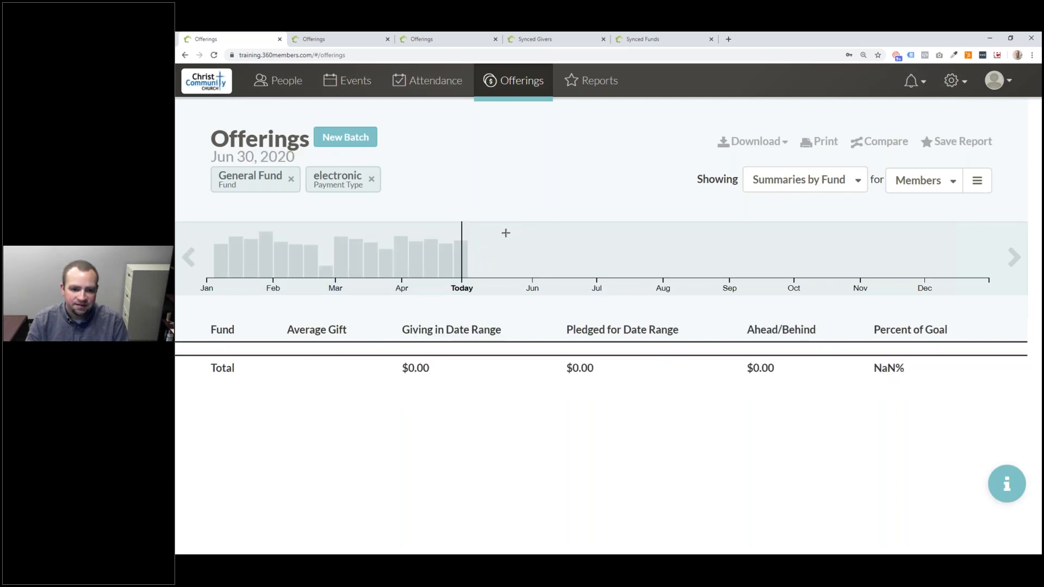
{"action": "left_click_drag", "start_coordinate": [477, 226], "coordinate": [226, 218]}
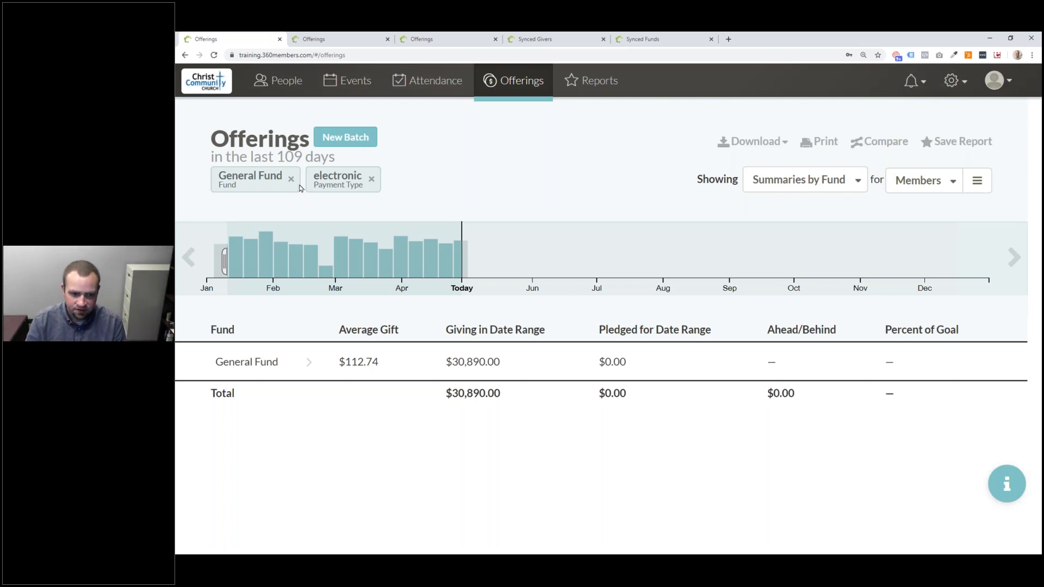
{"action": "left_click", "coordinate": [291, 179]}
- Remove the electronic payment filter and list individual offerings again
{"action": "left_click", "coordinate": [276, 179]}
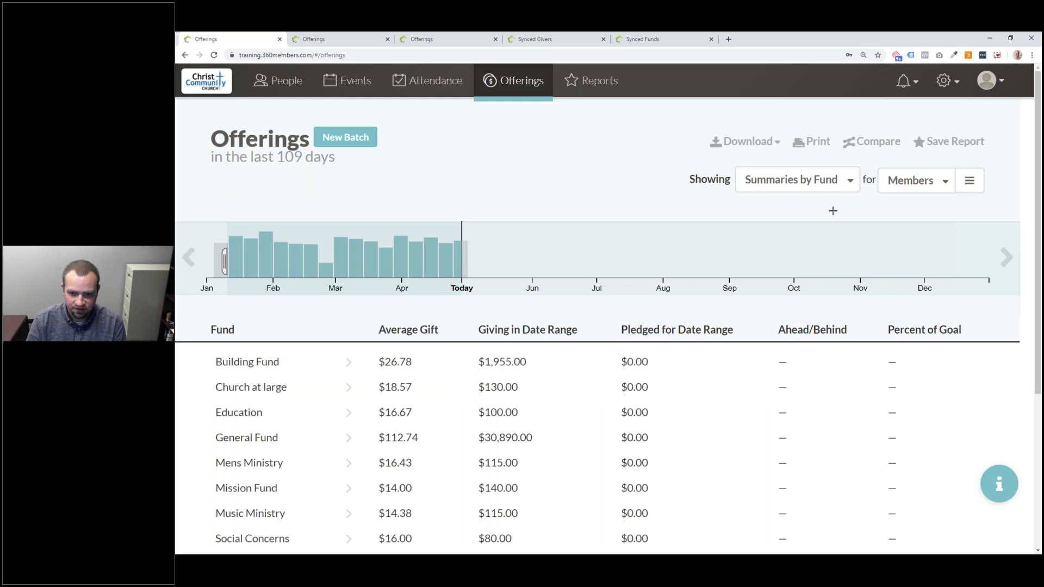
{"action": "left_click", "coordinate": [828, 189]}
{"action": "left_click", "coordinate": [764, 205]}
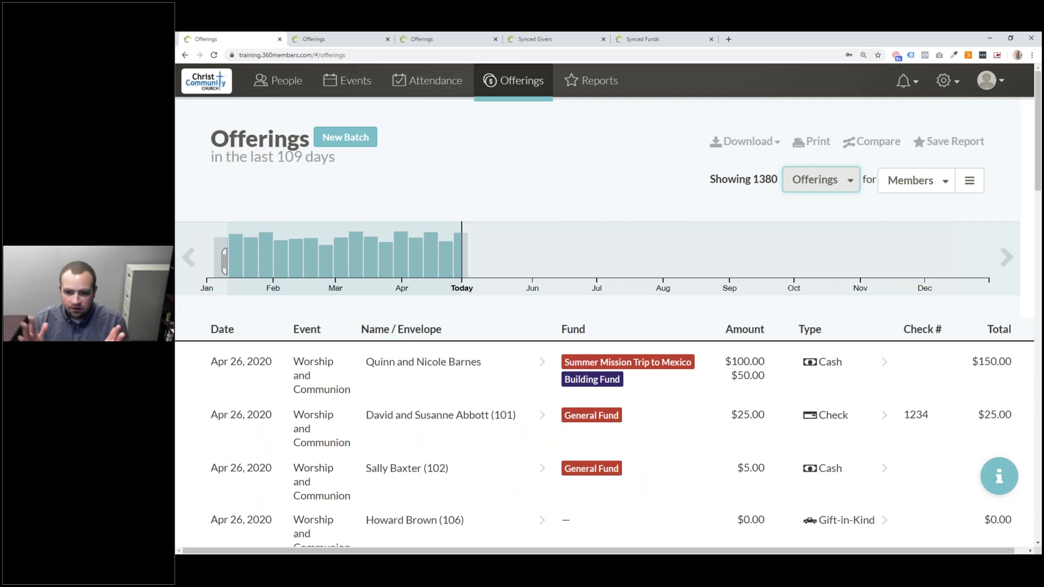
- Look through the Members group list and close it unchanged
{"action": "left_click", "coordinate": [907, 188]}
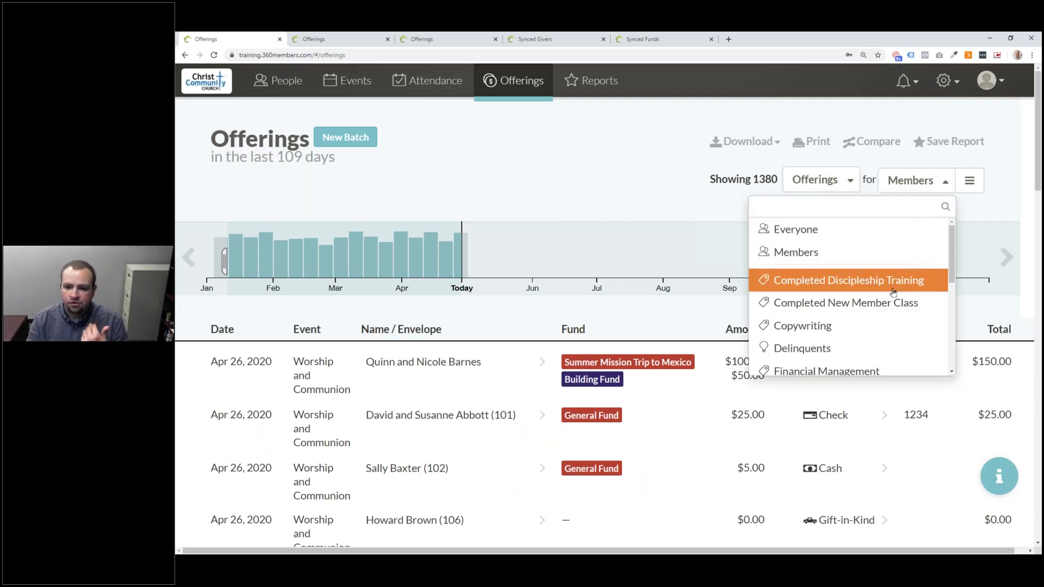
{"action": "scroll", "coordinate": [887, 297], "scroll_direction": "down", "scroll_amount": 3}
{"action": "scroll", "coordinate": [887, 297], "scroll_direction": "down", "scroll_amount": 2}
{"action": "scroll", "coordinate": [878, 261], "scroll_direction": "up", "scroll_amount": 6}
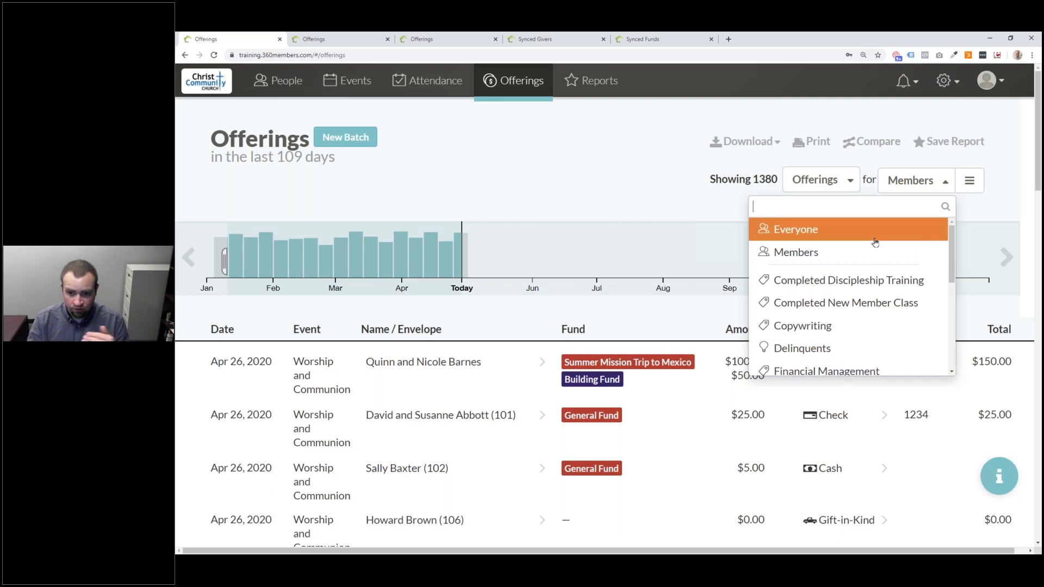
{"action": "left_click", "coordinate": [985, 200]}
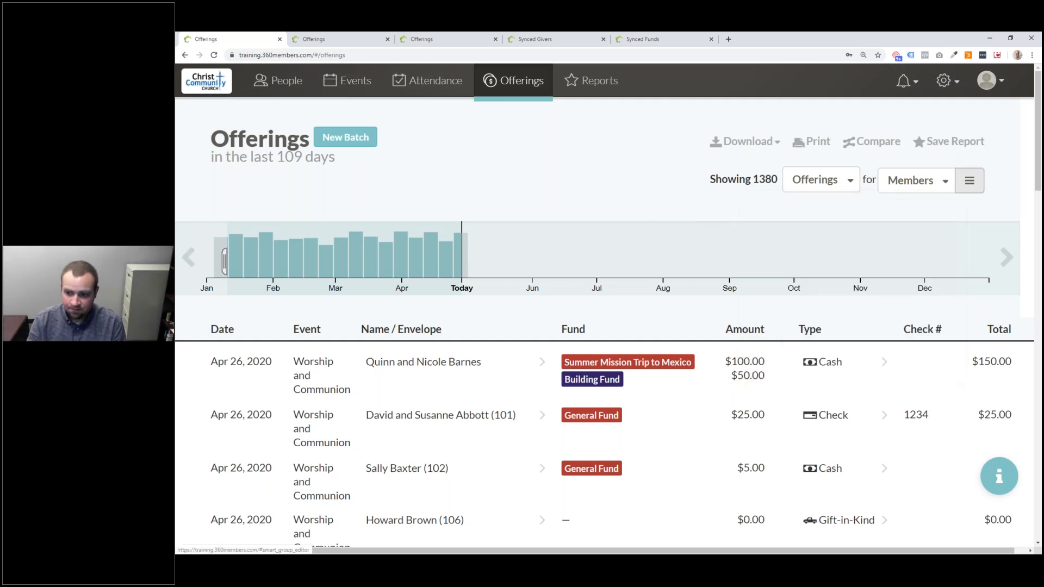
- Add an Age less than 40 trait to the Members group
{"action": "left_click", "coordinate": [974, 190]}
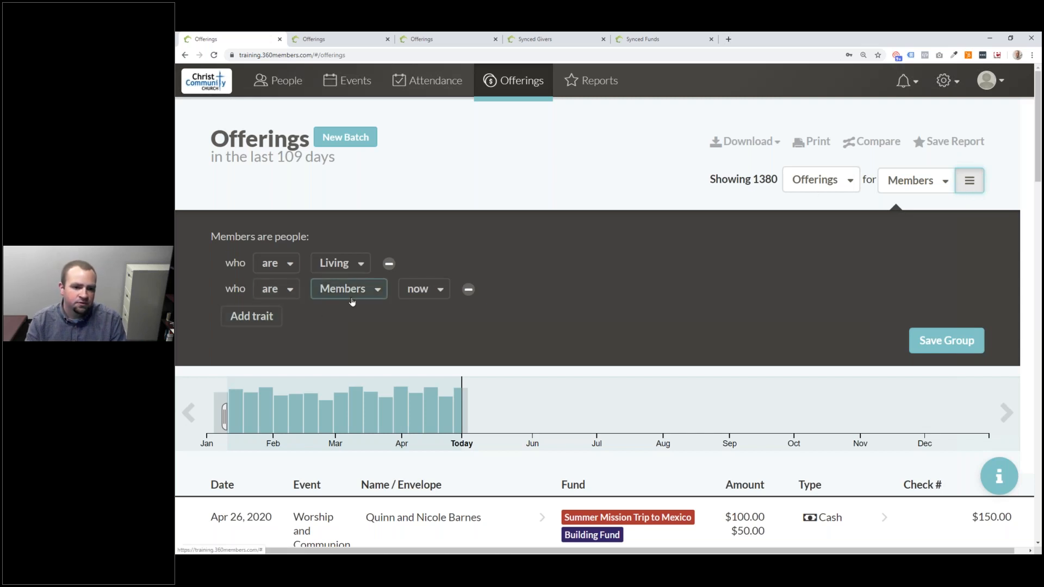
{"action": "left_click", "coordinate": [266, 317]}
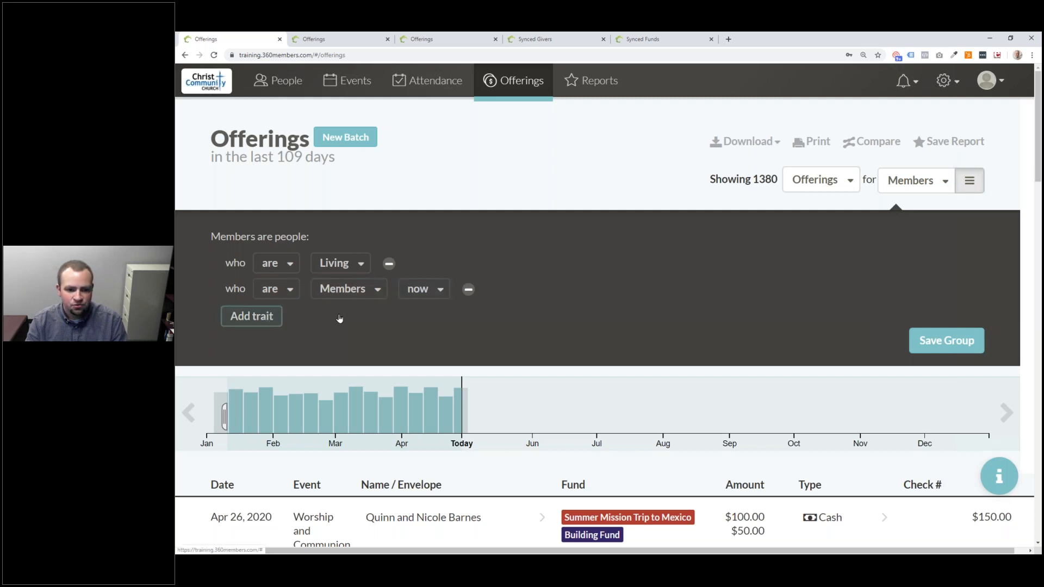
{"action": "left_click", "coordinate": [336, 408]}
{"action": "left_click", "coordinate": [345, 316]}
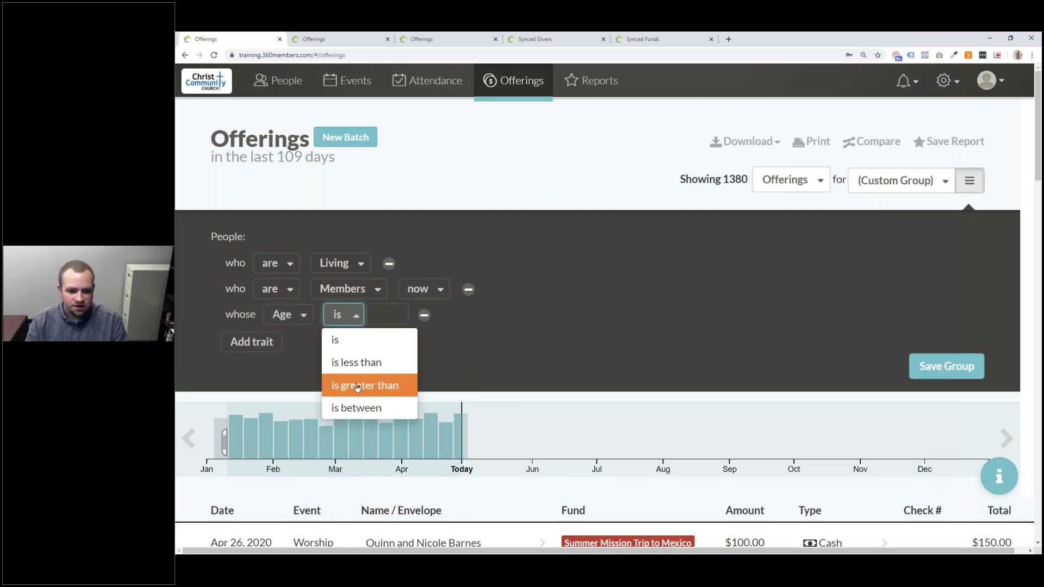
{"action": "left_click", "coordinate": [365, 360]}
{"action": "left_click", "coordinate": [440, 314]}
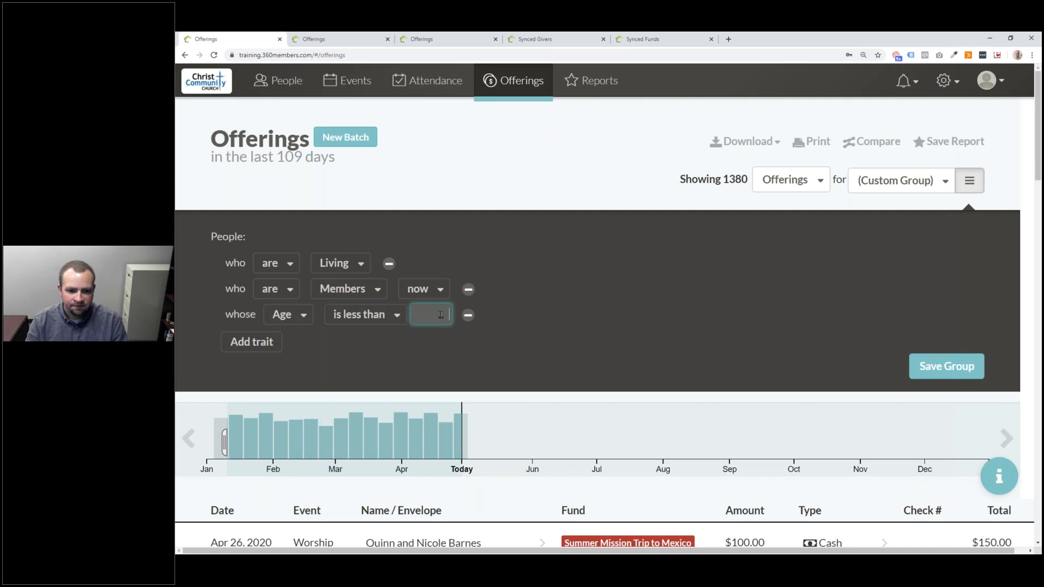
{"action": "type", "text": "40"}
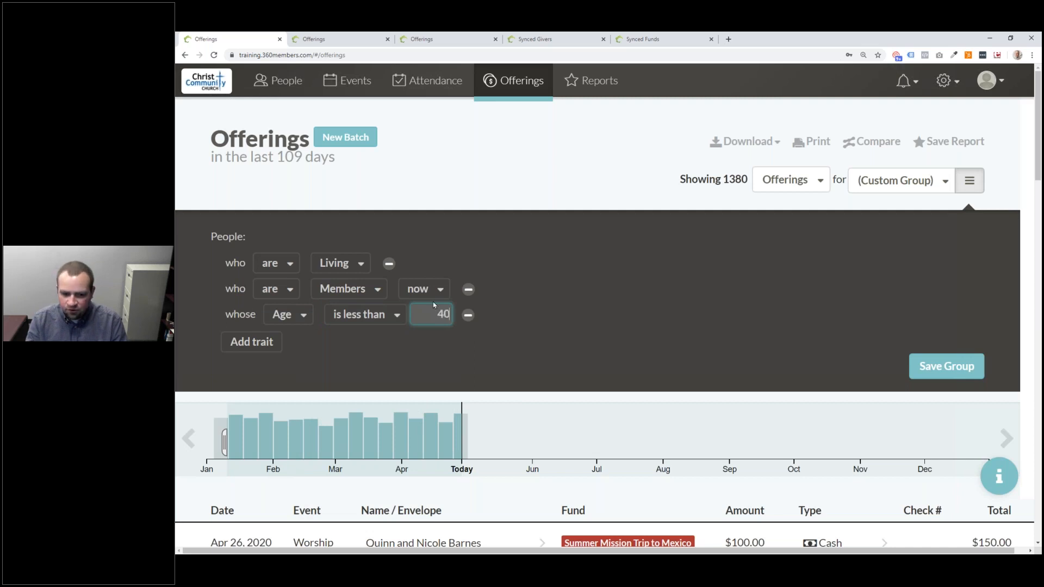
{"action": "left_click", "coordinate": [741, 324]}
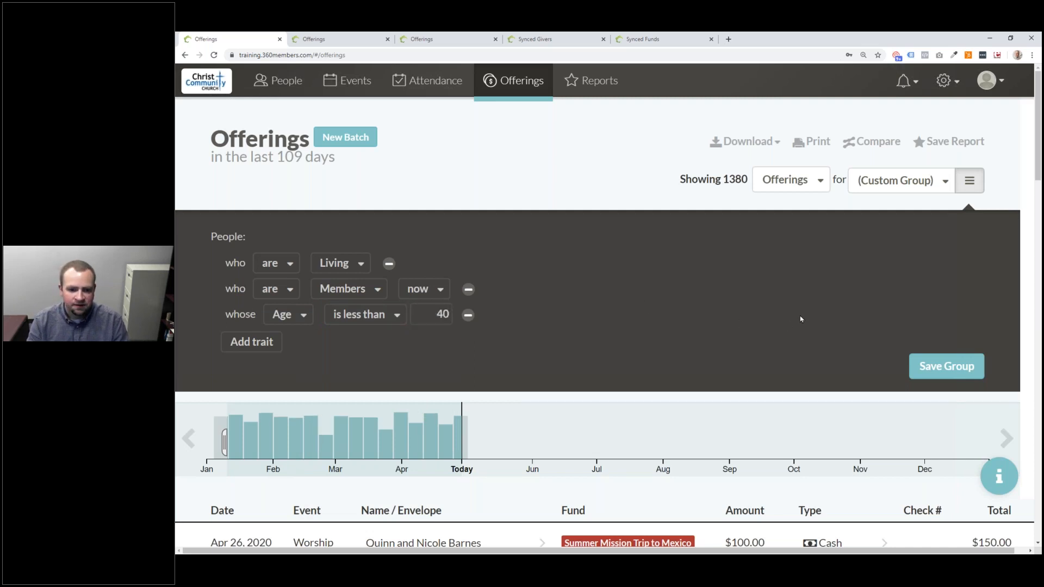
- Review the under-40 offerings list and bring up the Showing view choices
{"action": "scroll", "coordinate": [801, 320], "scroll_direction": "down", "scroll_amount": 4}
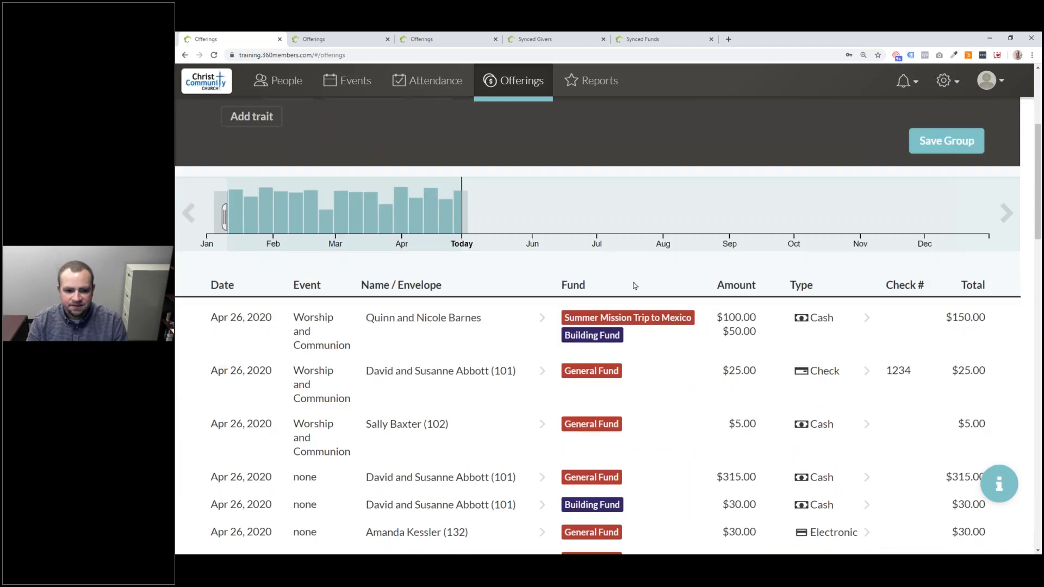
{"action": "scroll", "coordinate": [635, 285], "scroll_direction": "down", "scroll_amount": 6}
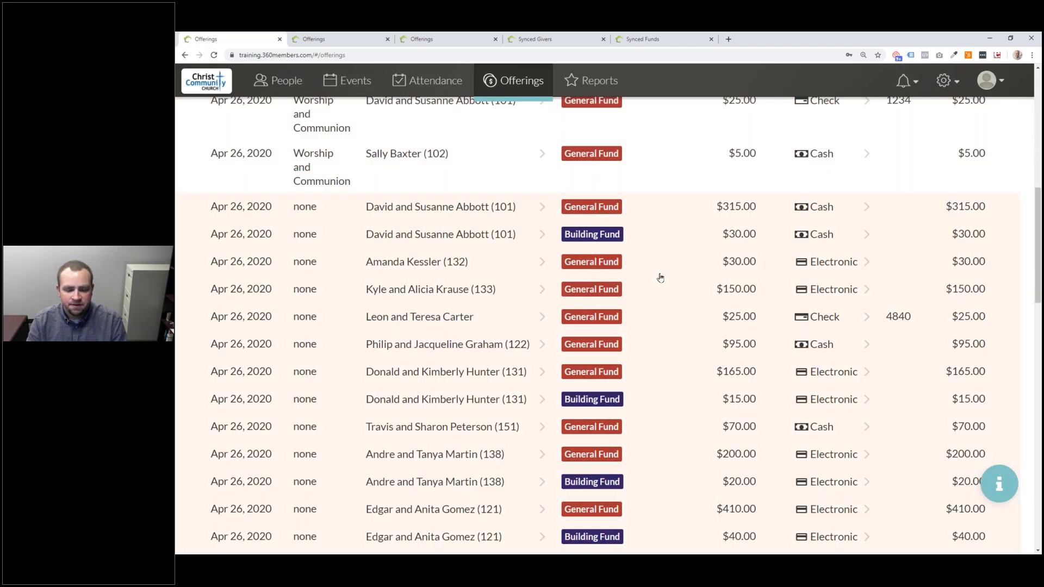
{"action": "scroll", "coordinate": [655, 284], "scroll_direction": "down", "scroll_amount": 8}
{"action": "scroll", "coordinate": [654, 285], "scroll_direction": "up", "scroll_amount": 18}
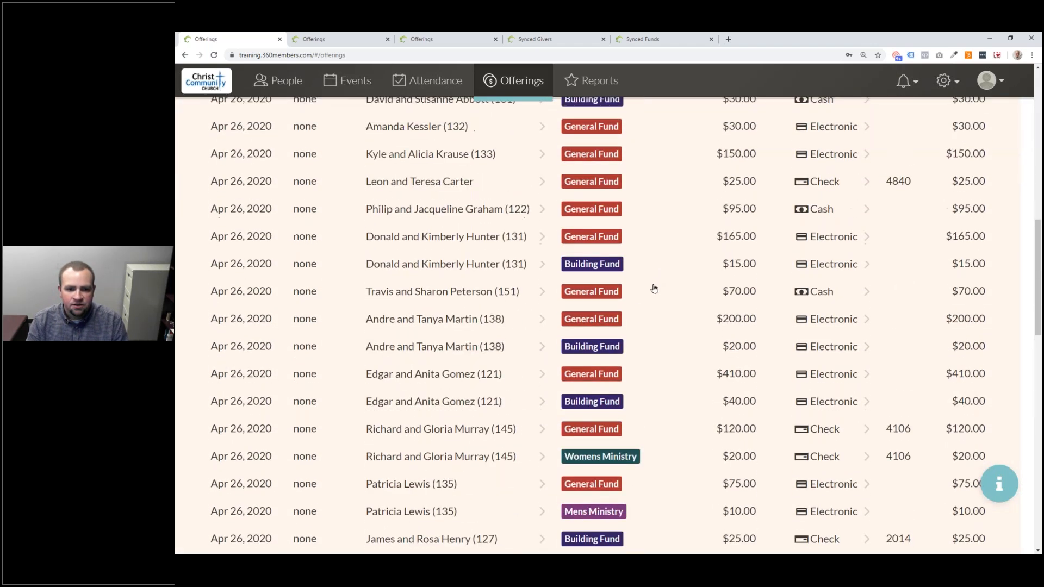
{"action": "left_click", "coordinate": [806, 190]}
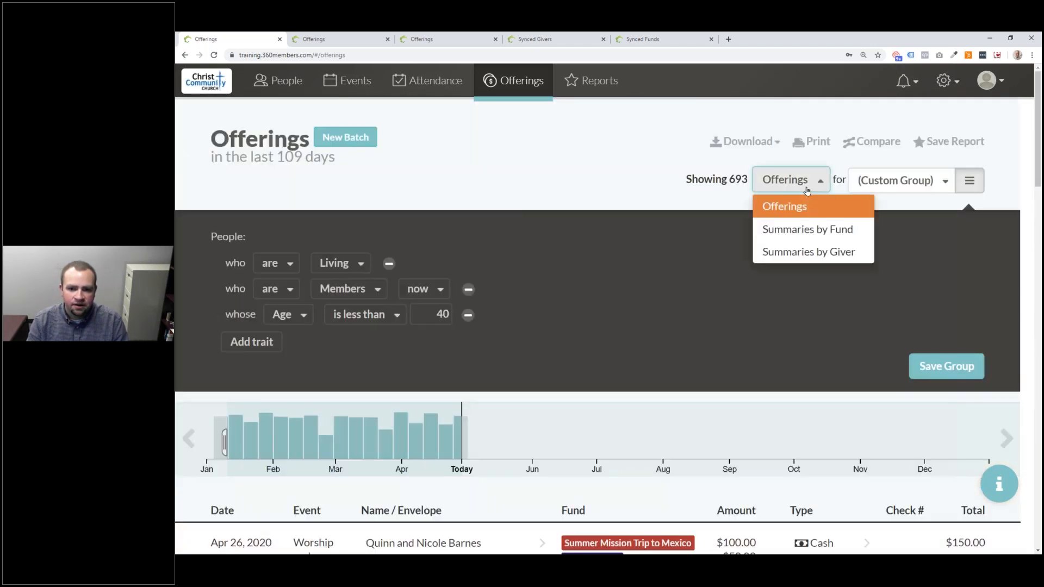
- Show the under-40 members' offerings as Summaries by Fund
{"action": "left_click", "coordinate": [789, 235]}
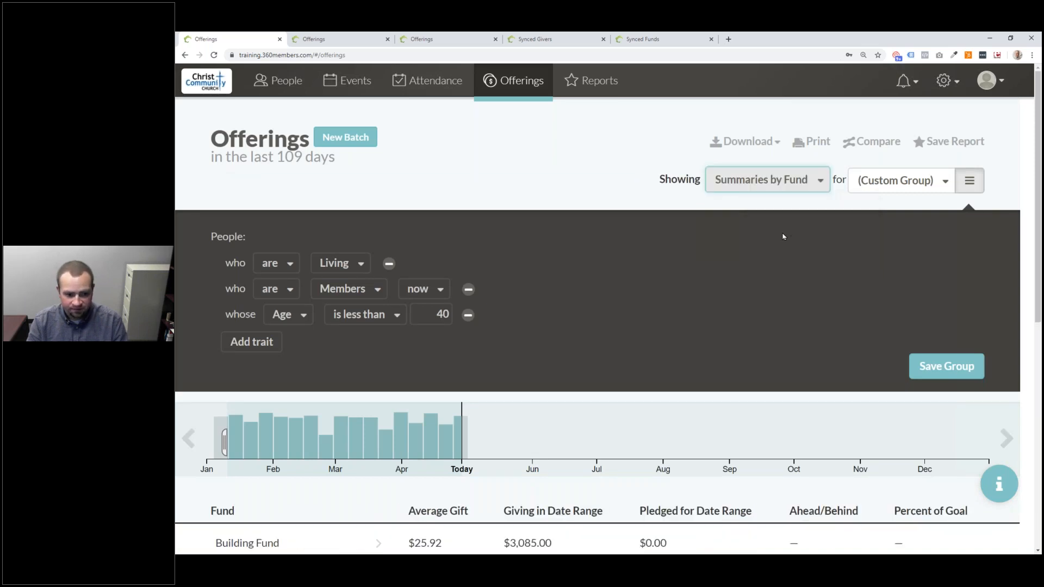
{"action": "scroll", "coordinate": [783, 237], "scroll_direction": "down", "scroll_amount": 7}
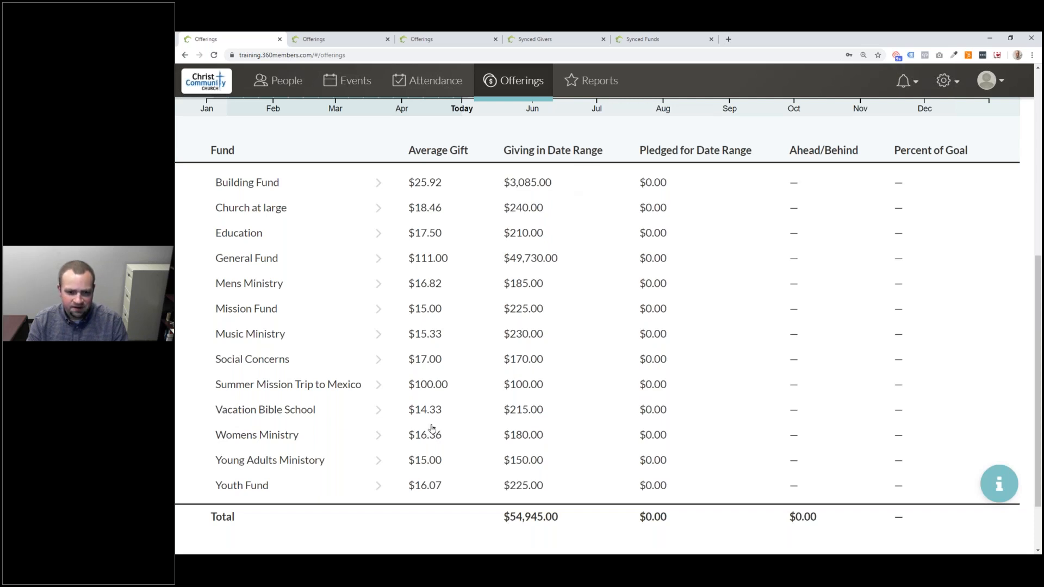
{"action": "scroll", "coordinate": [478, 305], "scroll_direction": "up", "scroll_amount": 5}
{"action": "scroll", "coordinate": [819, 214], "scroll_direction": "up", "scroll_amount": 2}
{"action": "left_click", "coordinate": [767, 179]}
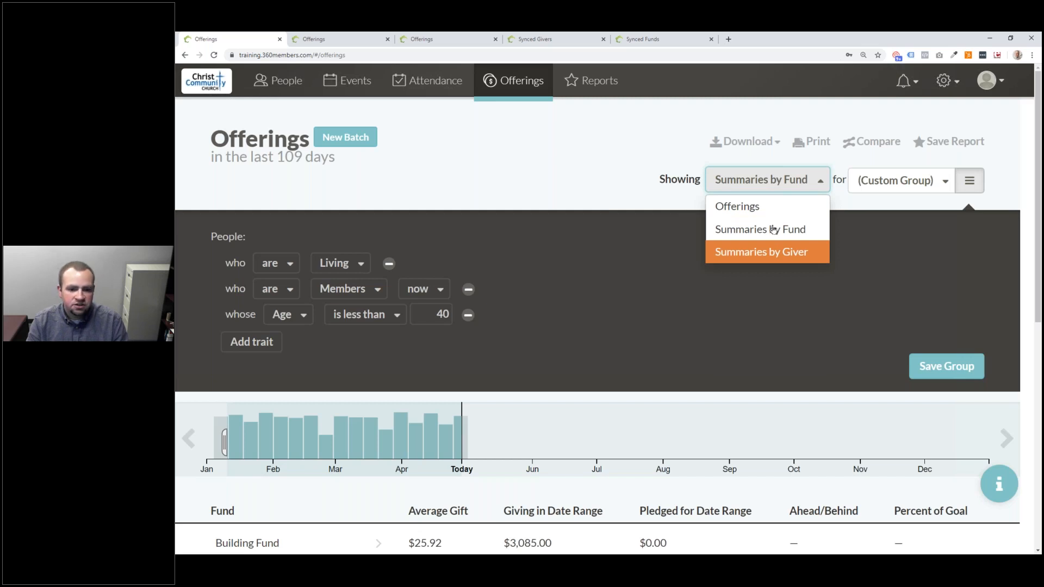
{"action": "scroll", "coordinate": [445, 292], "scroll_direction": "down", "scroll_amount": 5}
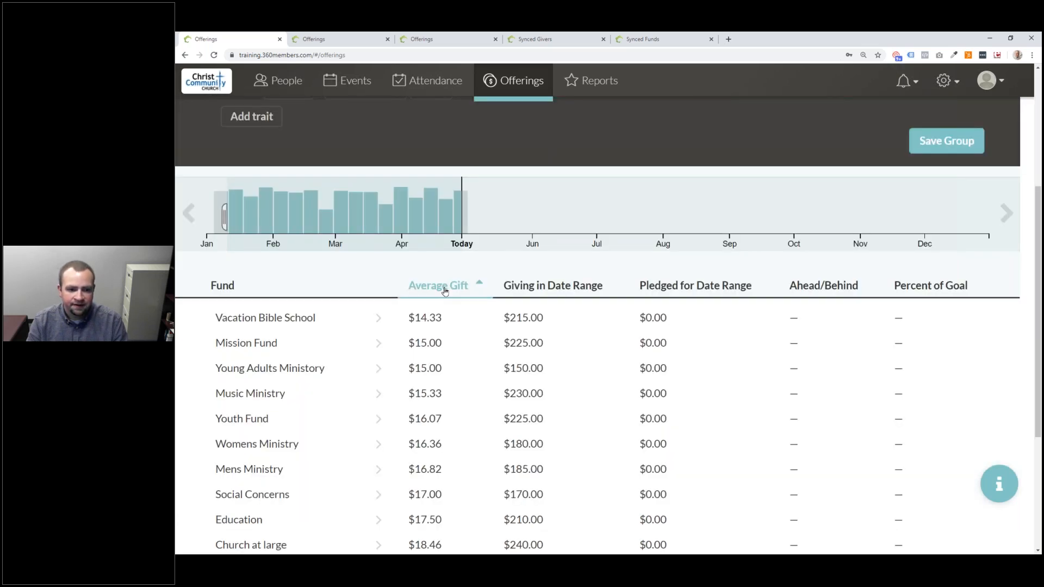
- Sort the fund summary by Giving in Date Range, highest first
{"action": "left_click", "coordinate": [234, 290]}
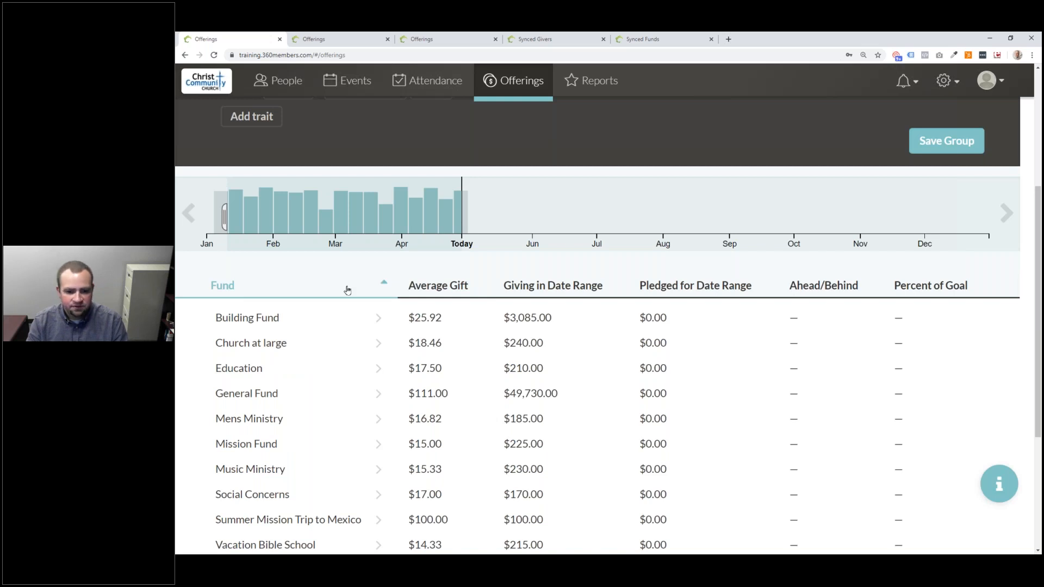
{"action": "left_click", "coordinate": [438, 287]}
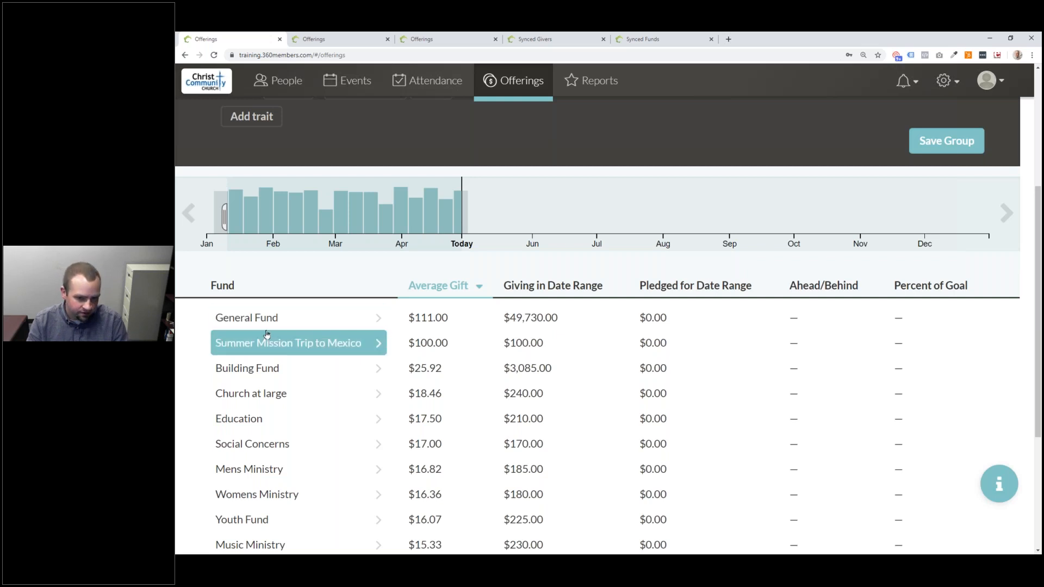
{"action": "left_click", "coordinate": [580, 288]}
{"action": "left_click", "coordinate": [581, 290]}
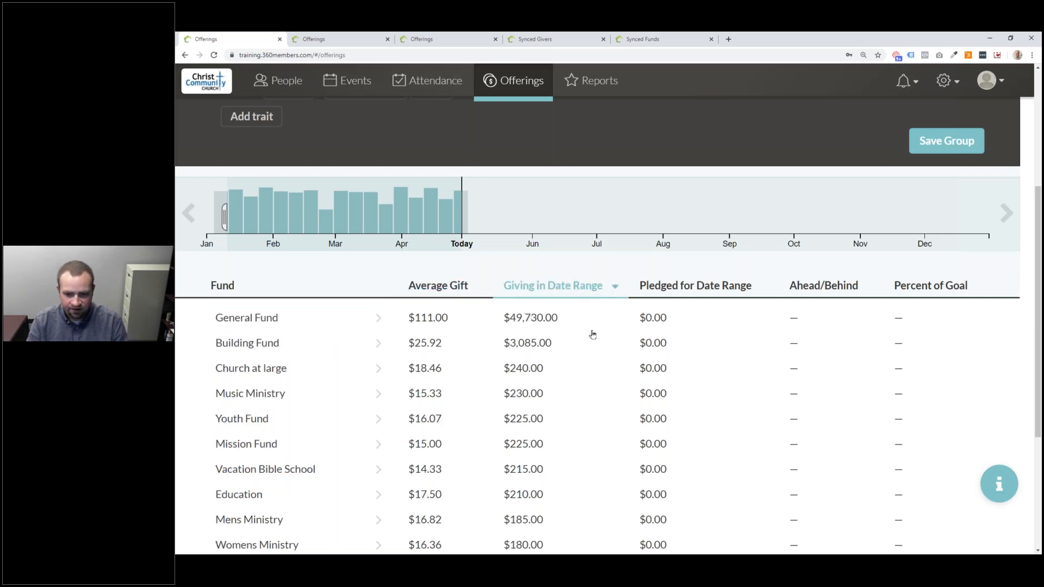
{"action": "scroll", "coordinate": [582, 328], "scroll_direction": "up", "scroll_amount": 5}
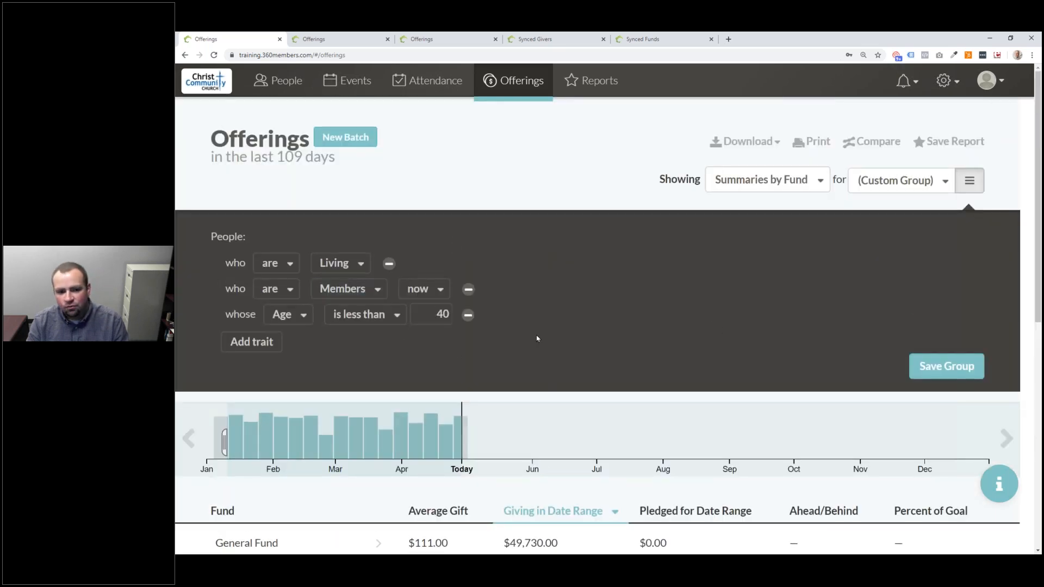
- Add a Contributed to trait limited to the General Fund only
{"action": "left_click", "coordinate": [251, 342]}
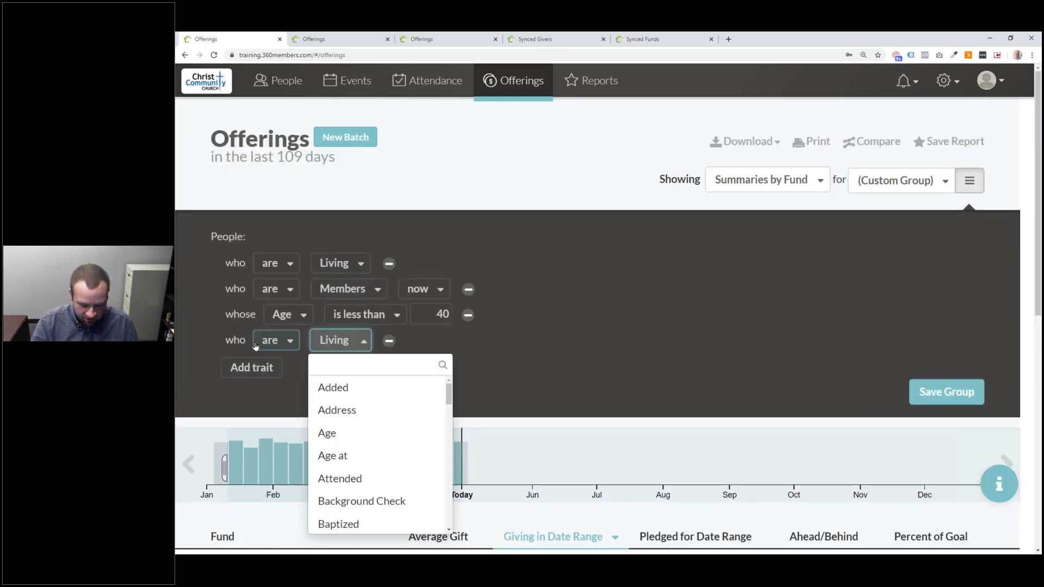
{"action": "type", "text": "Cont"}
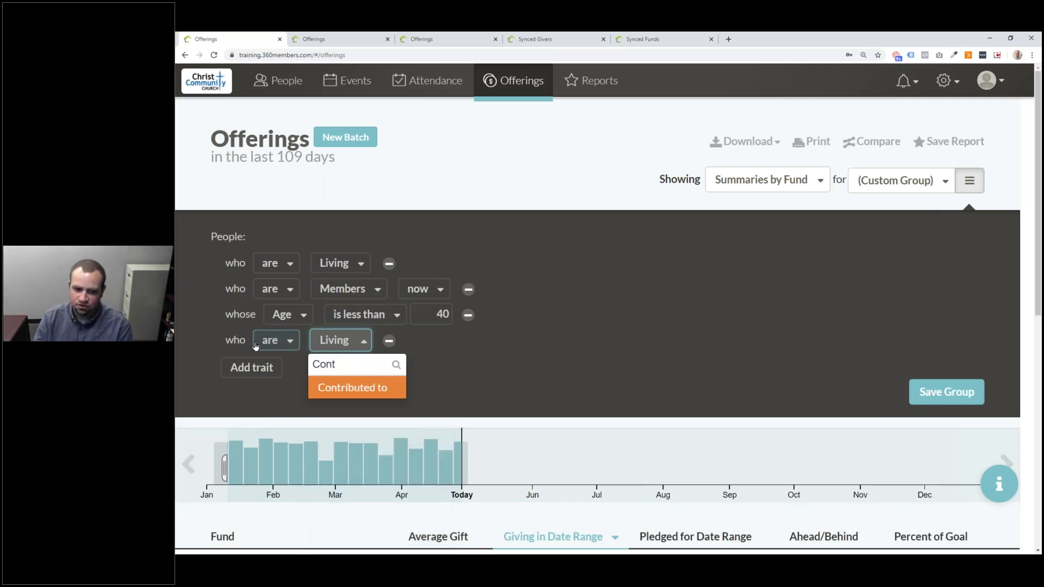
{"action": "left_click", "coordinate": [373, 396]}
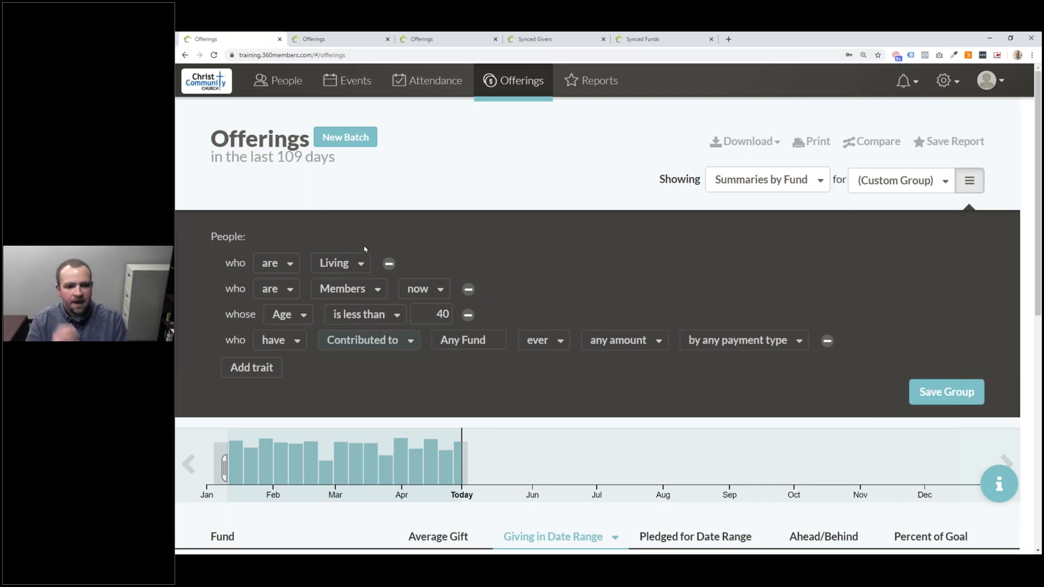
{"action": "left_click", "coordinate": [297, 341]}
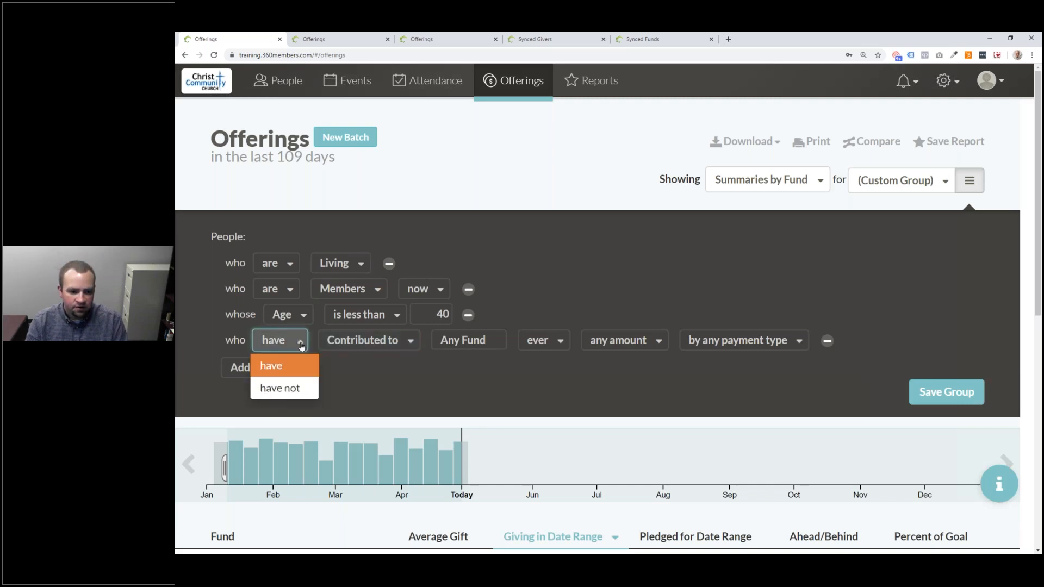
{"action": "left_click", "coordinate": [495, 341]}
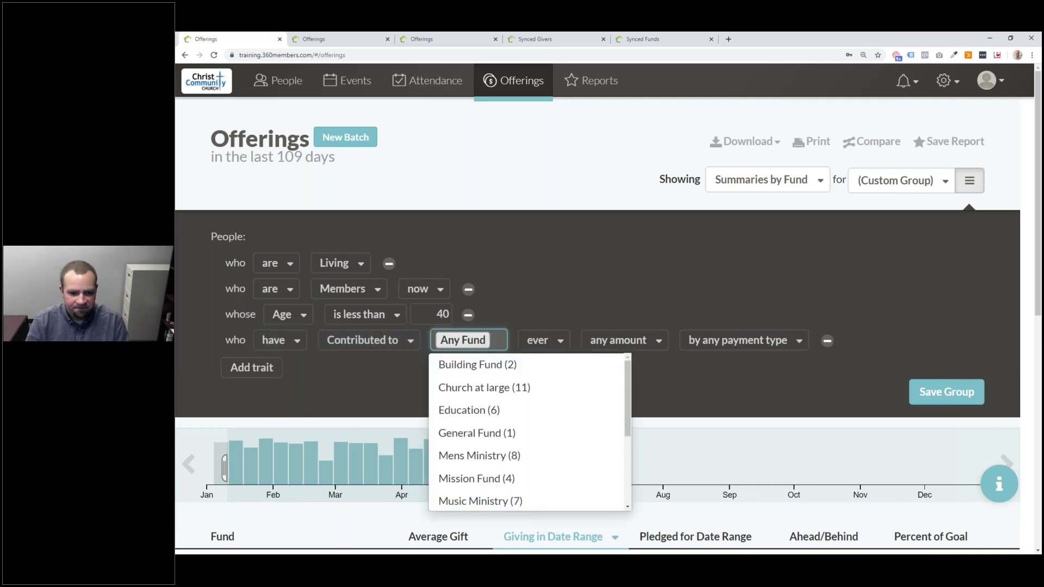
{"action": "left_click", "coordinate": [501, 433]}
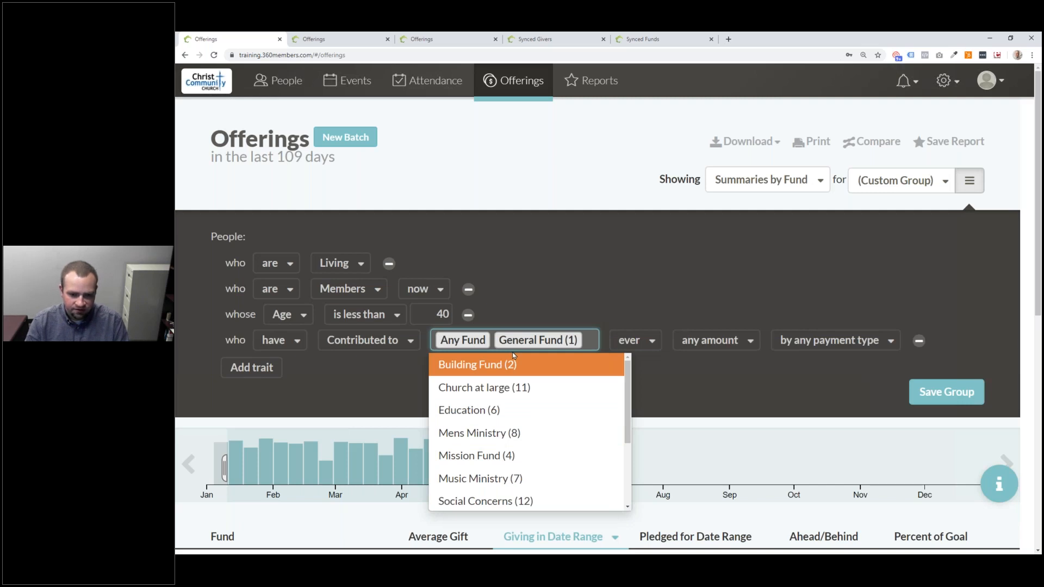
{"action": "left_click", "coordinate": [589, 340]}
{"action": "left_click", "coordinate": [589, 340]}
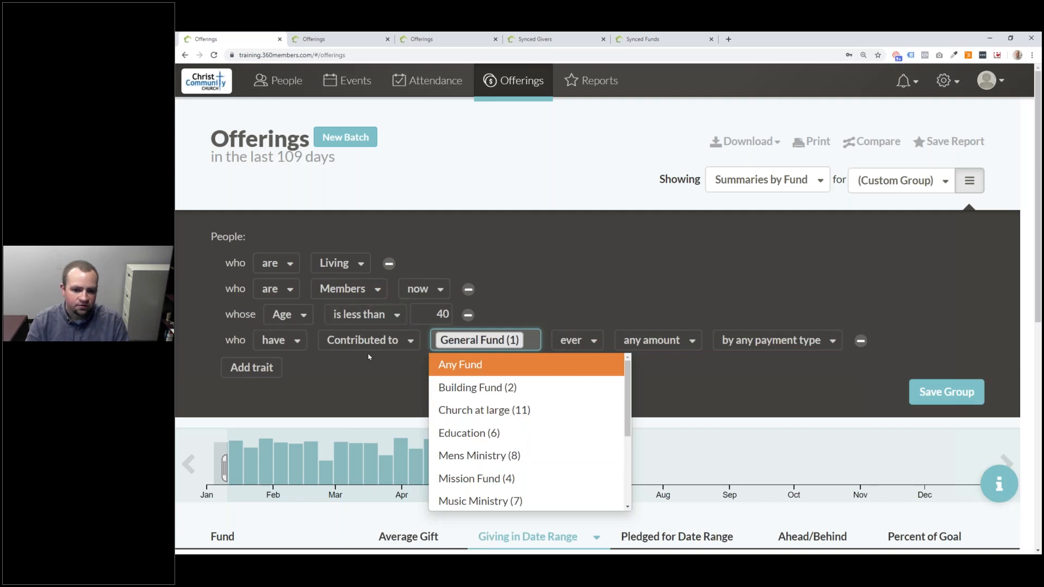
- Require contributions in the last 3 months, more than 50, made electronically
{"action": "left_click", "coordinate": [580, 340]}
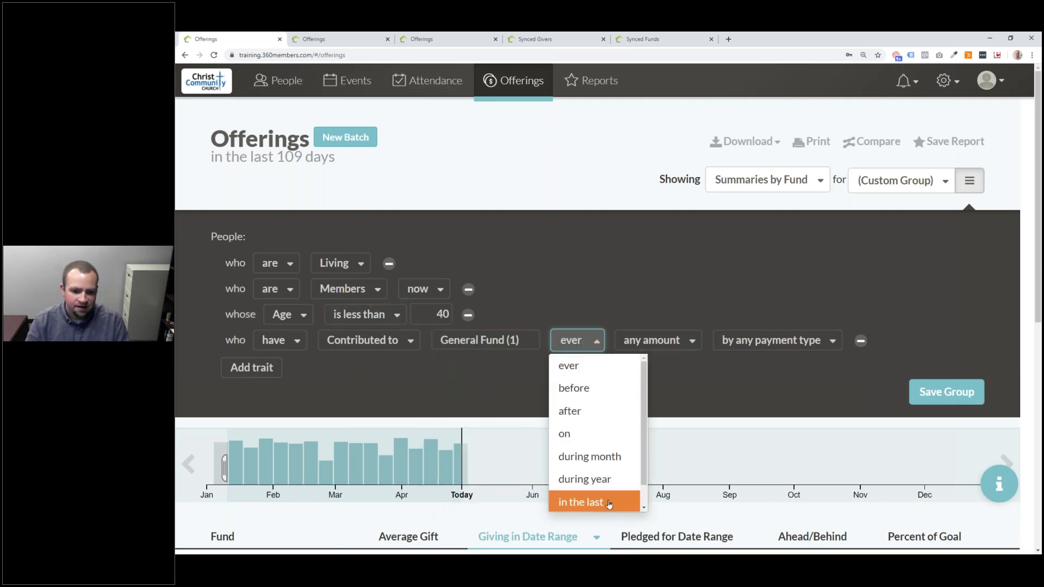
{"action": "key", "text": "Return"}
{"action": "type", "text": "3"}
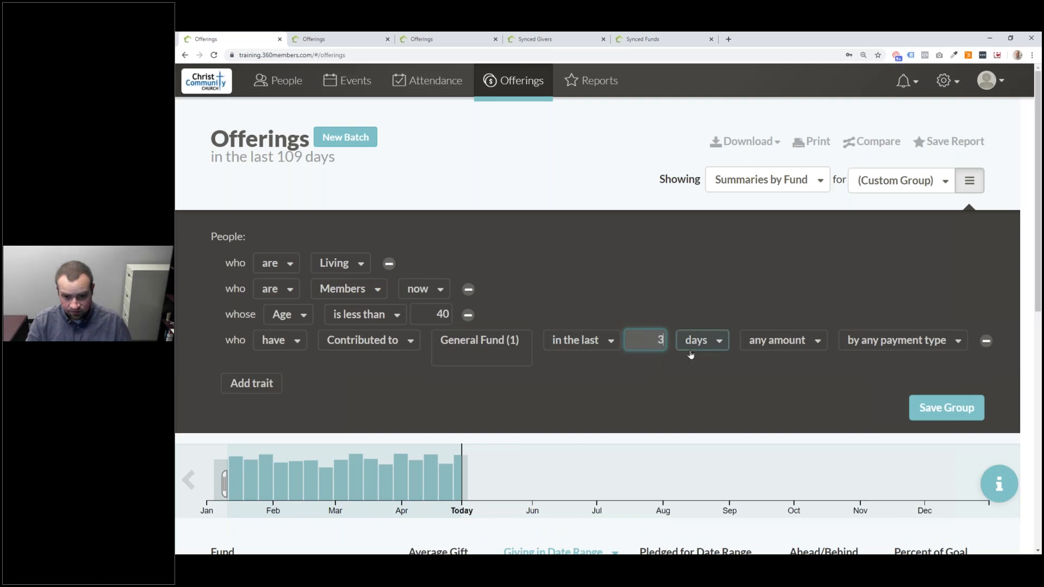
{"action": "left_click", "coordinate": [701, 340]}
{"action": "left_click", "coordinate": [699, 414]}
{"action": "left_click", "coordinate": [804, 342]}
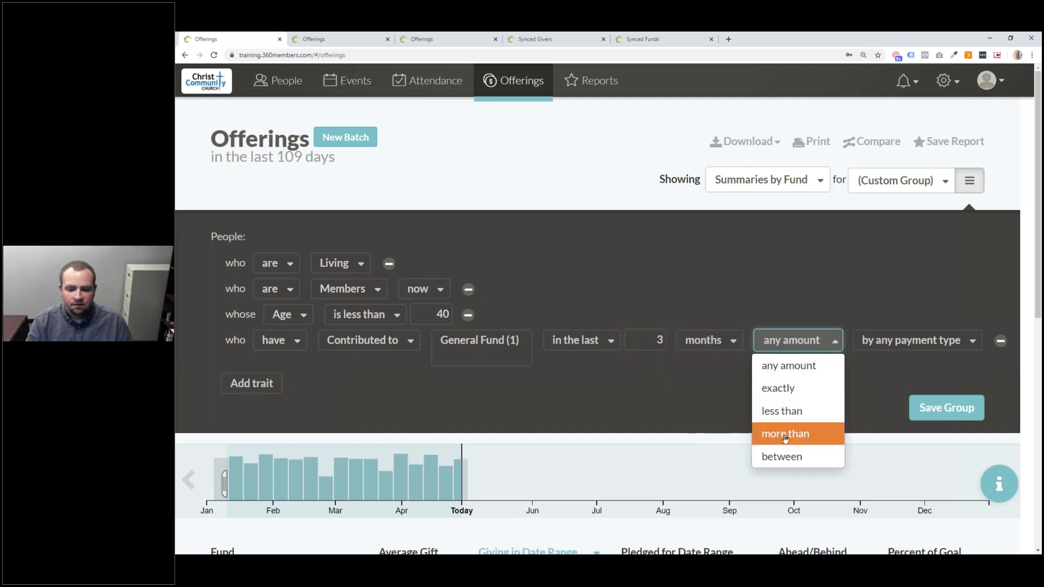
{"action": "key", "text": "Return"}
{"action": "type", "text": "50"}
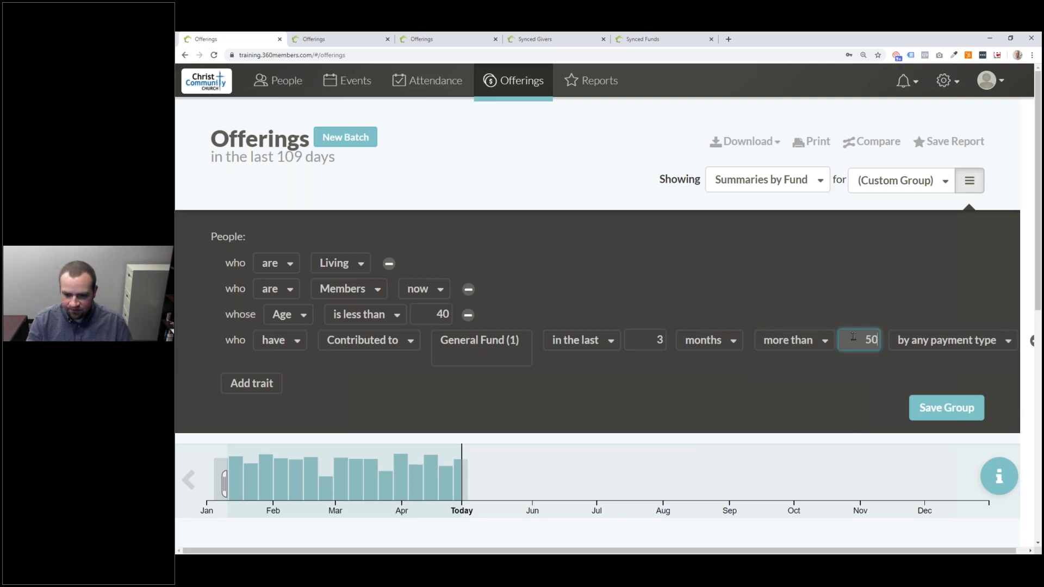
{"action": "left_click", "coordinate": [923, 339]}
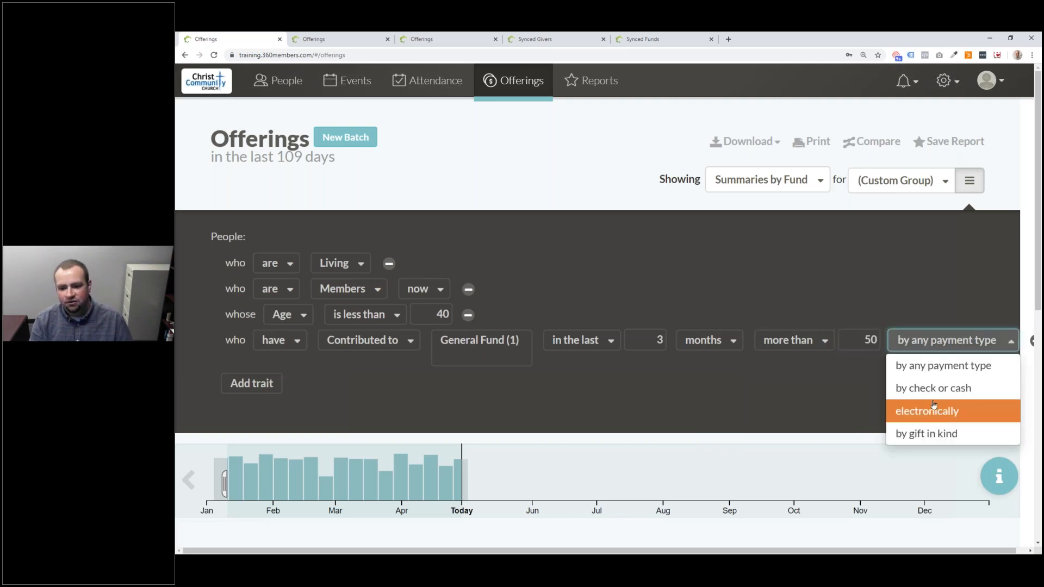
{"action": "left_click", "coordinate": [929, 411]}
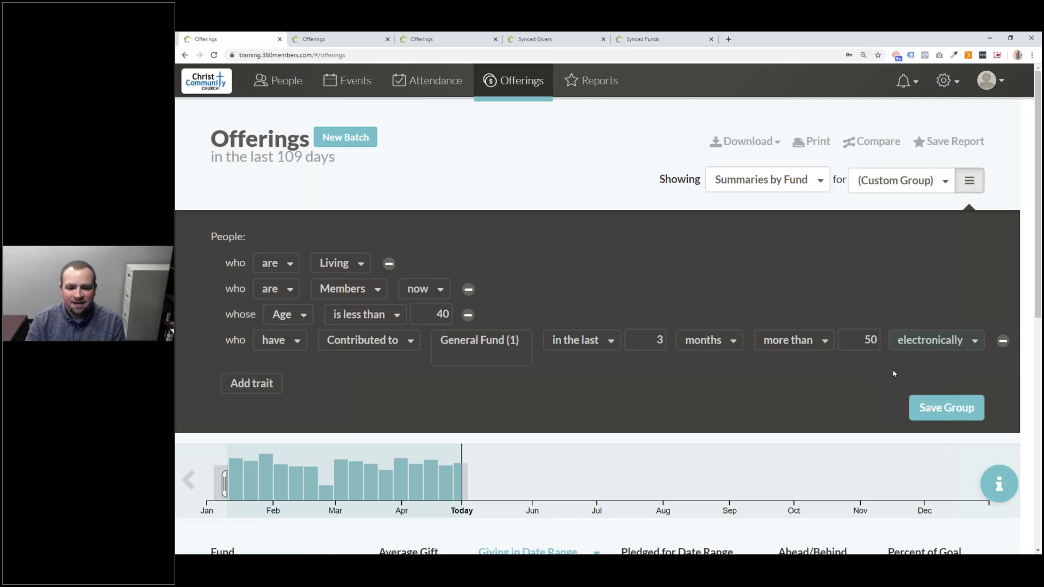
{"action": "scroll", "coordinate": [577, 332], "scroll_direction": "down", "scroll_amount": 6}
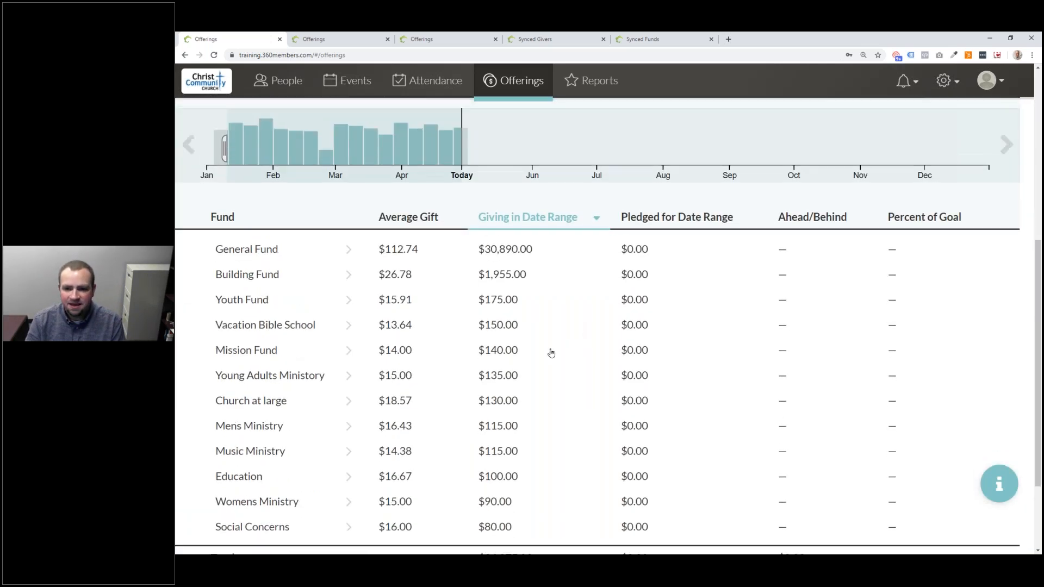
{"action": "scroll", "coordinate": [551, 353], "scroll_direction": "up", "scroll_amount": 5}
{"action": "left_click", "coordinate": [778, 139]}
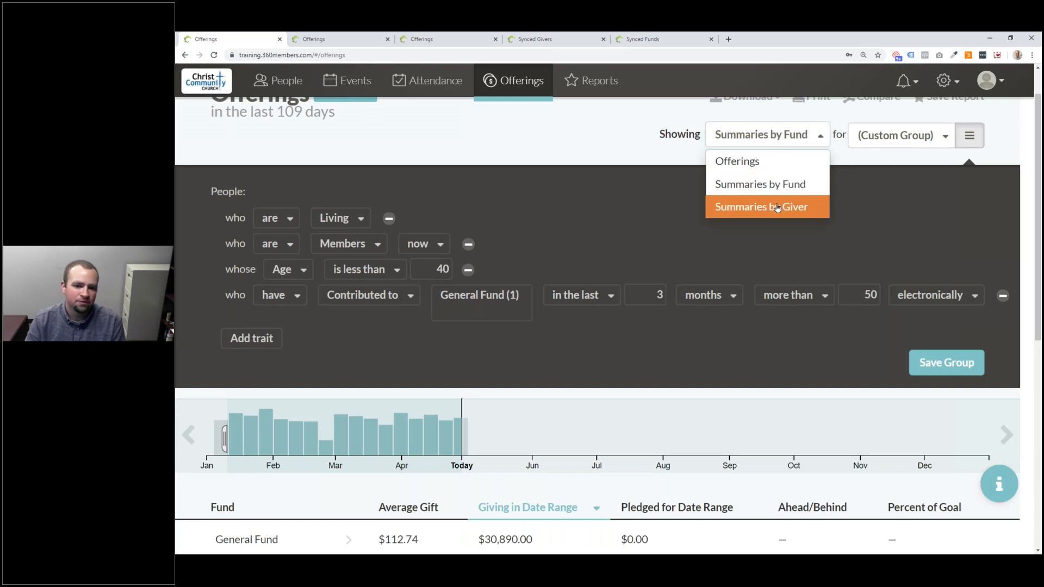
{"action": "left_click", "coordinate": [778, 207]}
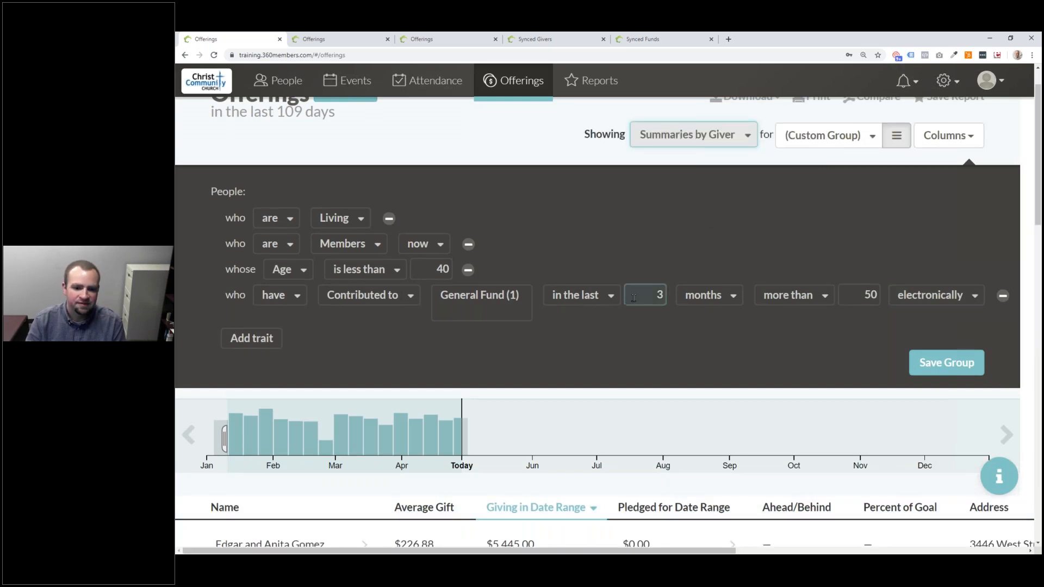
{"action": "scroll", "coordinate": [642, 296], "scroll_direction": "down", "scroll_amount": 5}
{"action": "scroll", "coordinate": [630, 301], "scroll_direction": "down", "scroll_amount": 10}
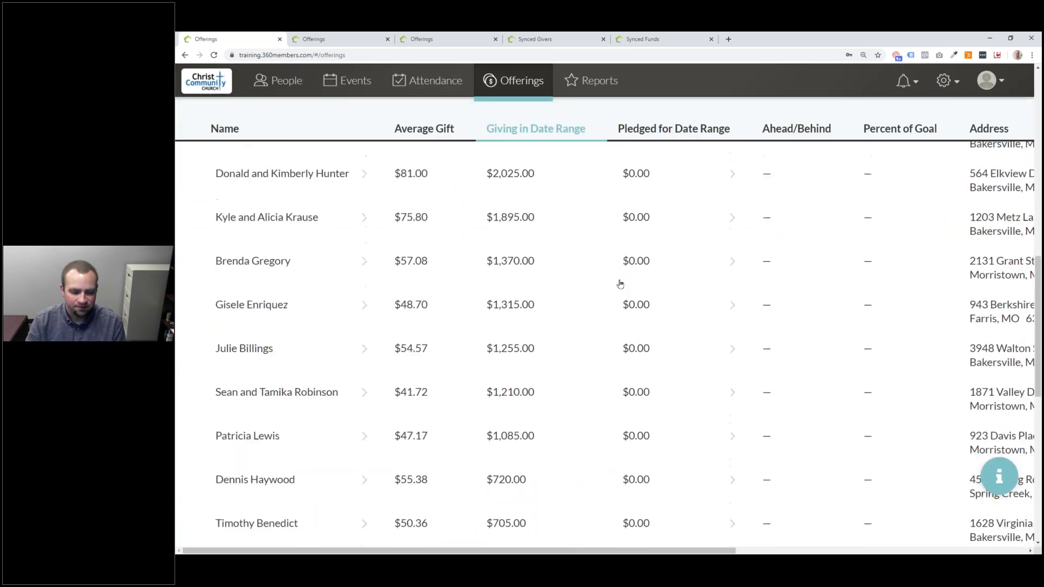
{"action": "scroll", "coordinate": [614, 283], "scroll_direction": "up", "scroll_amount": 12}
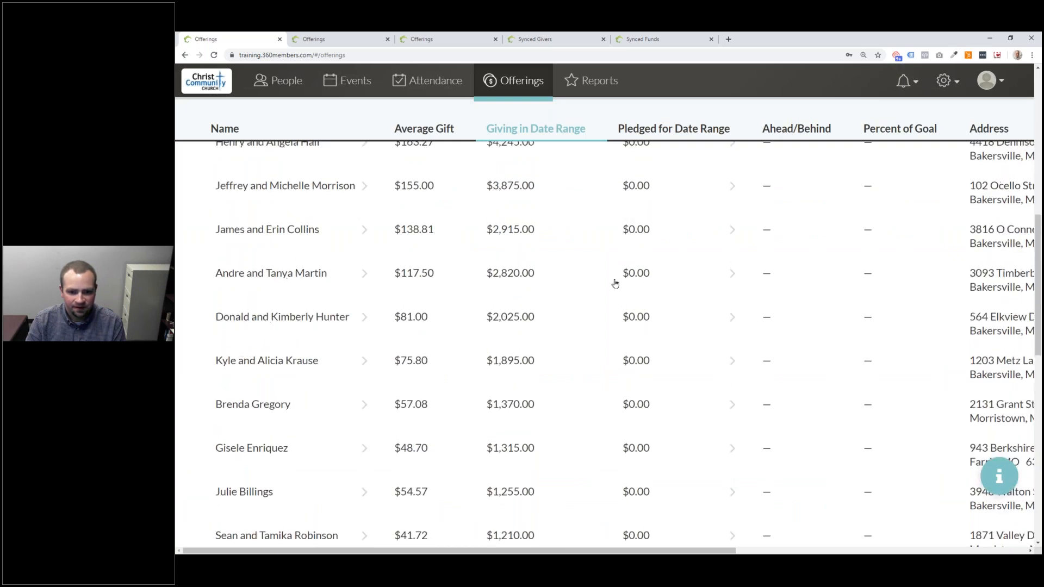
{"action": "left_click", "coordinate": [478, 304]}
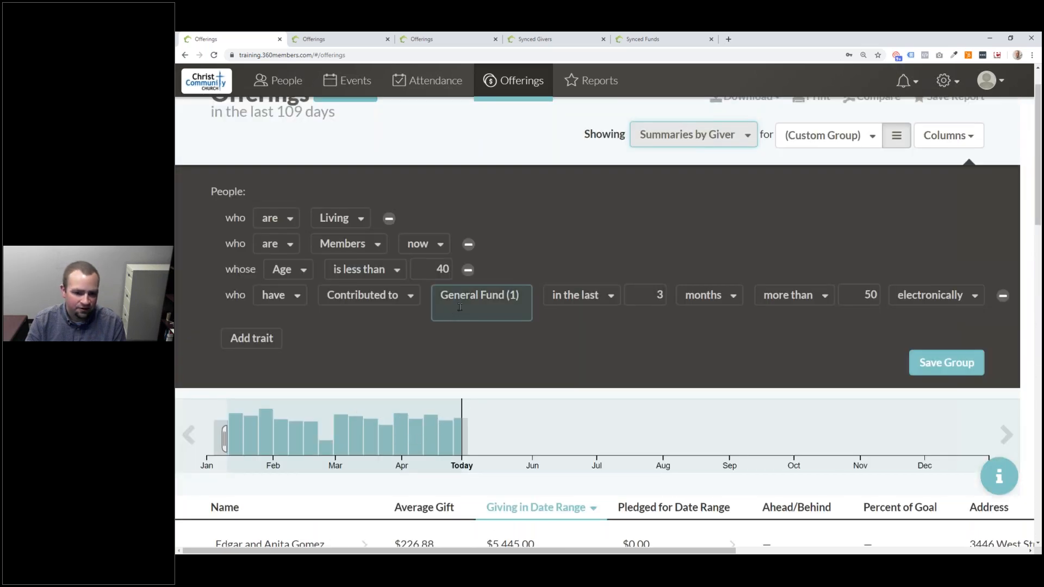
{"action": "key", "text": "BackSpace"}
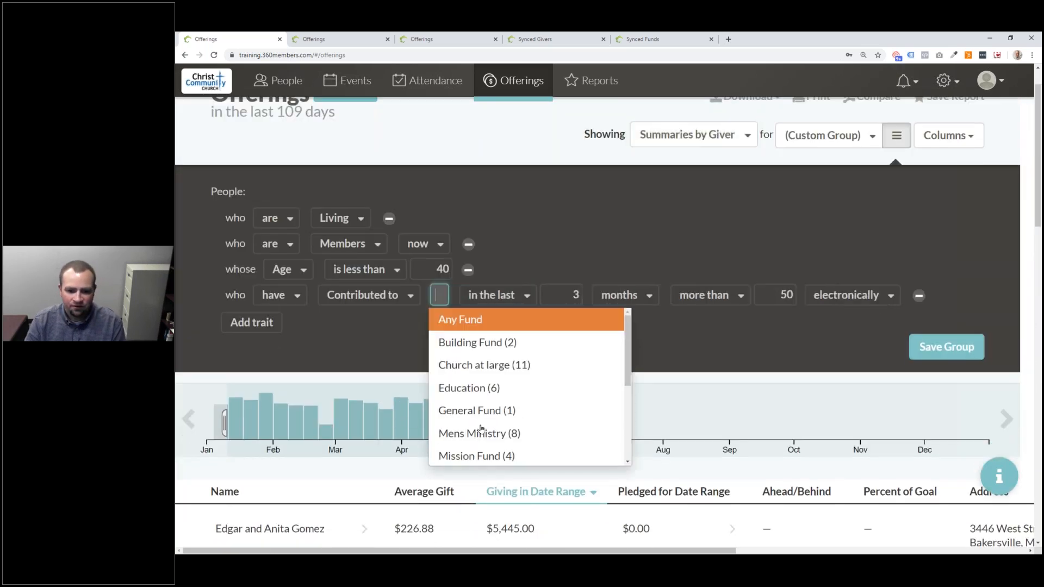
{"action": "left_click", "coordinate": [492, 343]}
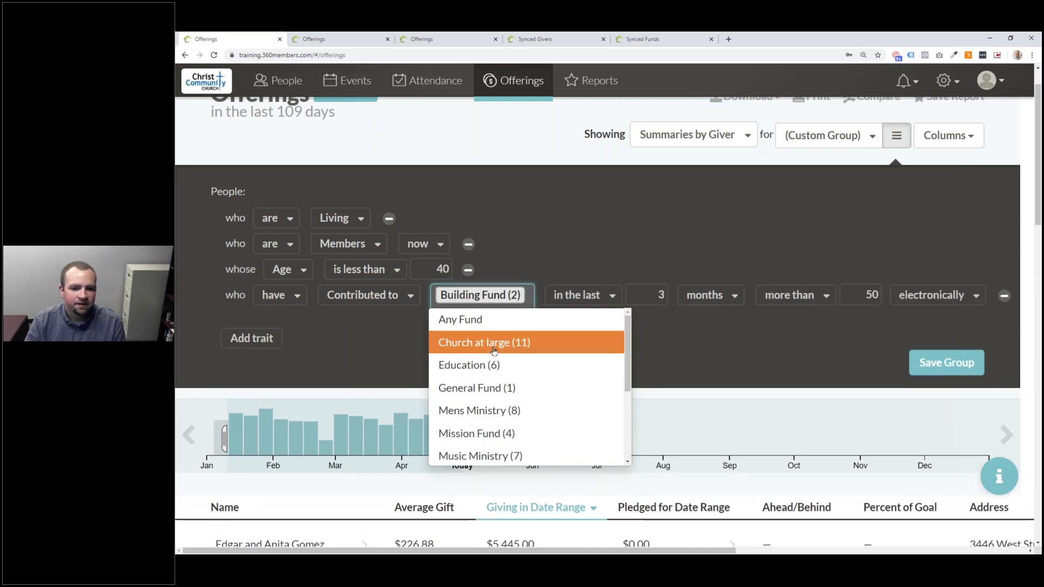
{"action": "left_click", "coordinate": [676, 349]}
{"action": "scroll", "coordinate": [673, 350], "scroll_direction": "down", "scroll_amount": 6}
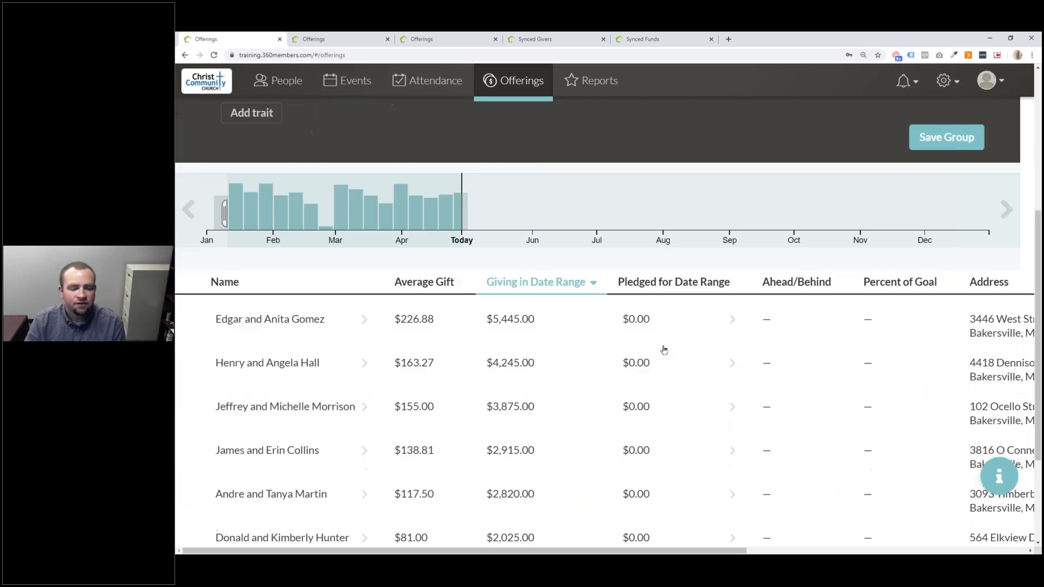
{"action": "scroll", "coordinate": [660, 350], "scroll_direction": "up", "scroll_amount": 5}
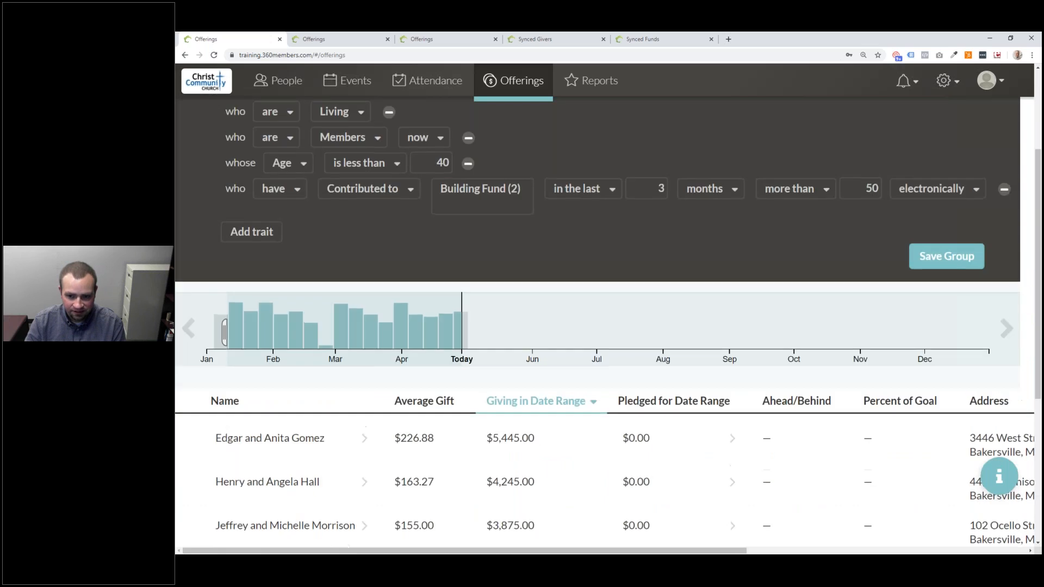
{"action": "scroll", "coordinate": [680, 303], "scroll_direction": "down", "scroll_amount": 6}
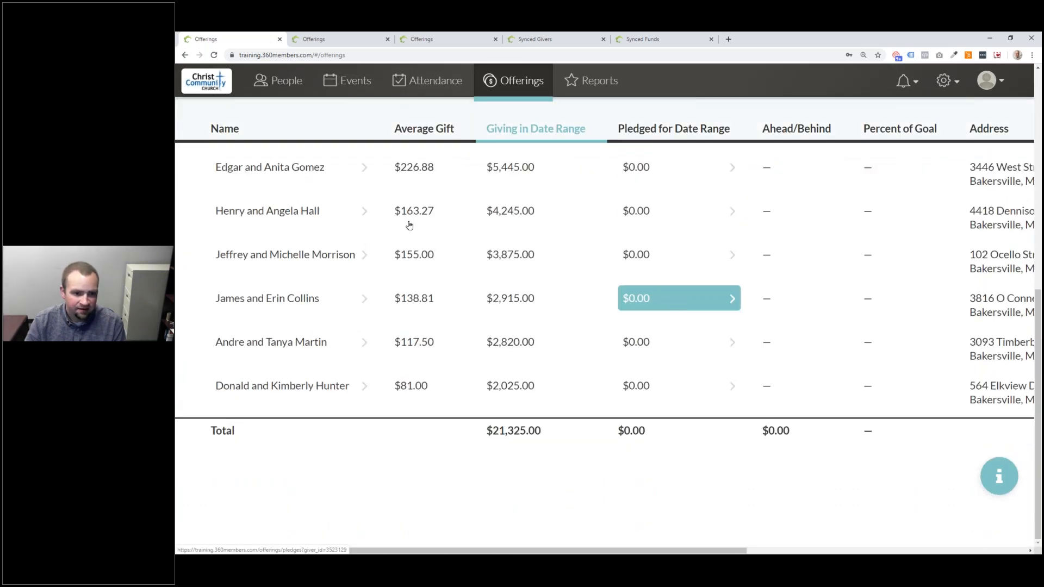
{"action": "scroll", "coordinate": [397, 219], "scroll_direction": "up", "scroll_amount": 1}
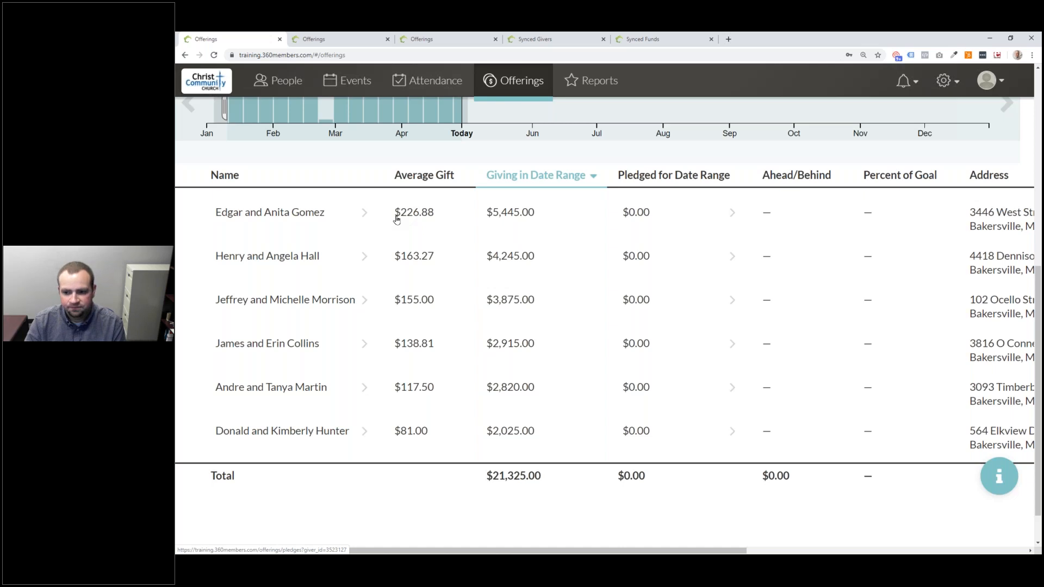
{"action": "scroll", "coordinate": [398, 219], "scroll_direction": "up", "scroll_amount": 1}
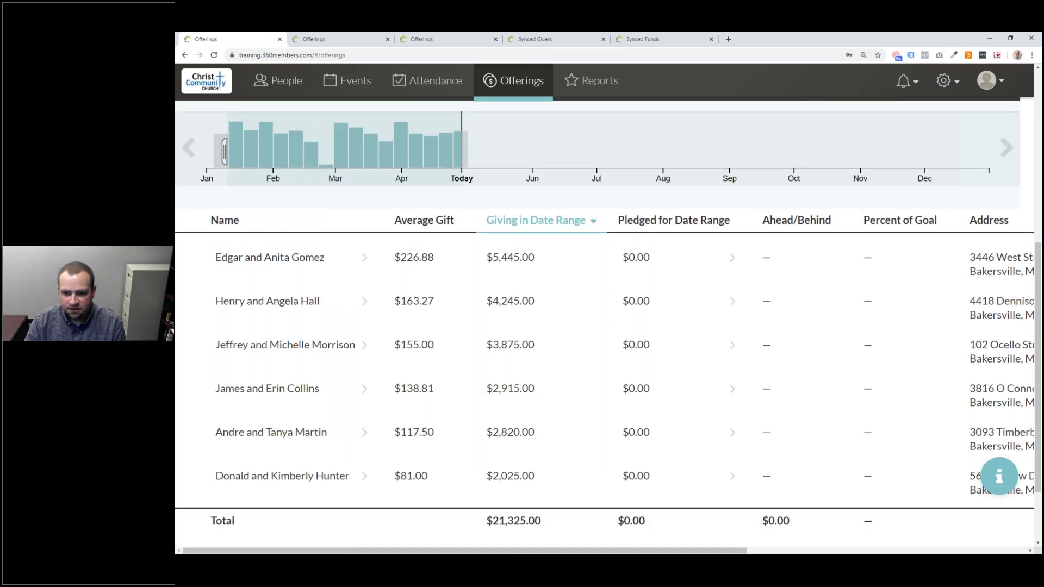
{"action": "scroll", "coordinate": [840, 196], "scroll_direction": "up", "scroll_amount": 7}
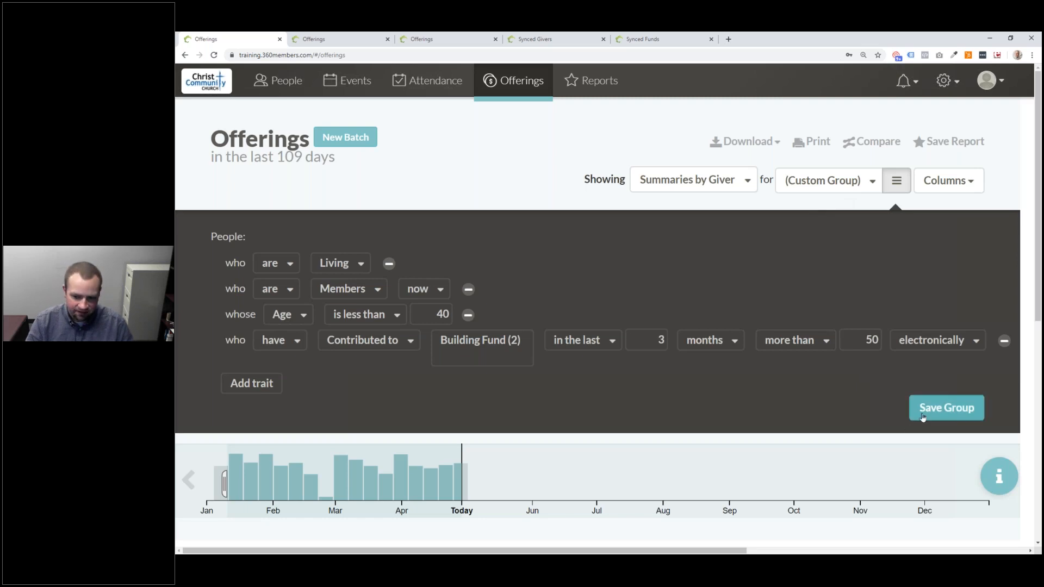
- Name the new group 'Young Members who Contributed to the Building Fund Electronically in the Last Three Months'
{"action": "left_click", "coordinate": [943, 409]}
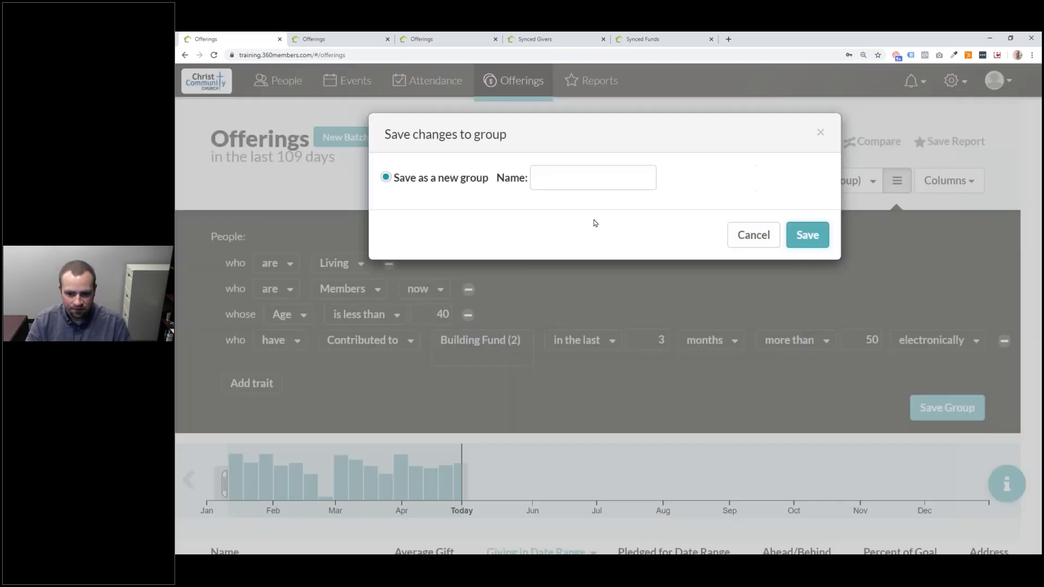
{"action": "left_click", "coordinate": [553, 177]}
{"action": "type", "text": "YouMe"}
{"action": "key", "text": "BackSpace"}
{"action": "key", "text": "BackSpace"}
{"action": "type", "text": "g Member"}
{"action": "key", "text": "BackSpace"}
{"action": "key", "text": "BackSpace"}
{"action": "key", "text": "BackSpace"}
{"action": "key", "text": "BackSpace"}
{"action": "key", "text": "BackSpace"}
{"action": "key", "text": "BackSpace"}
{"action": "key", "text": "BackSpace"}
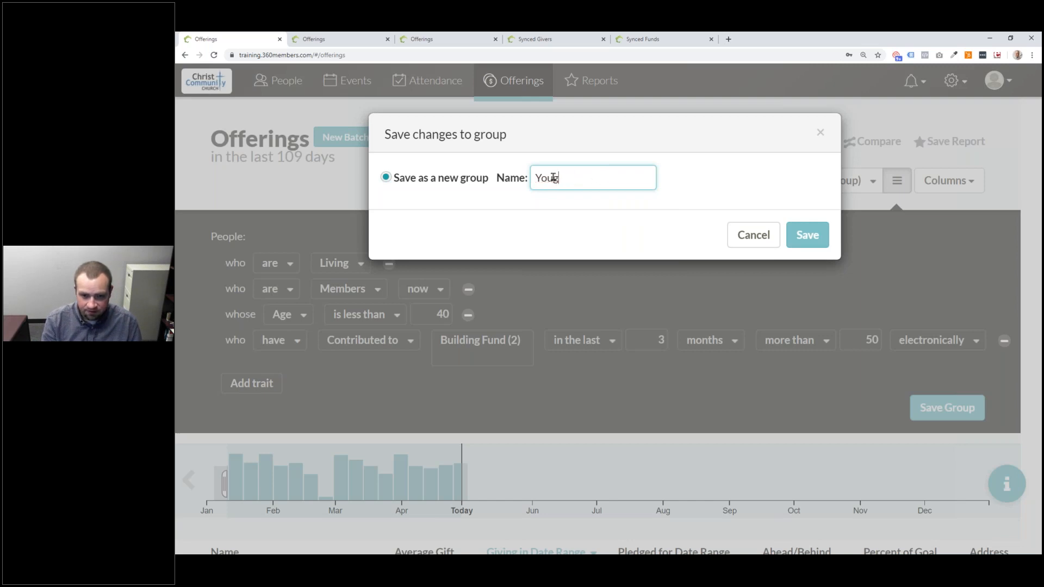
{"action": "type", "text": "g Members w"}
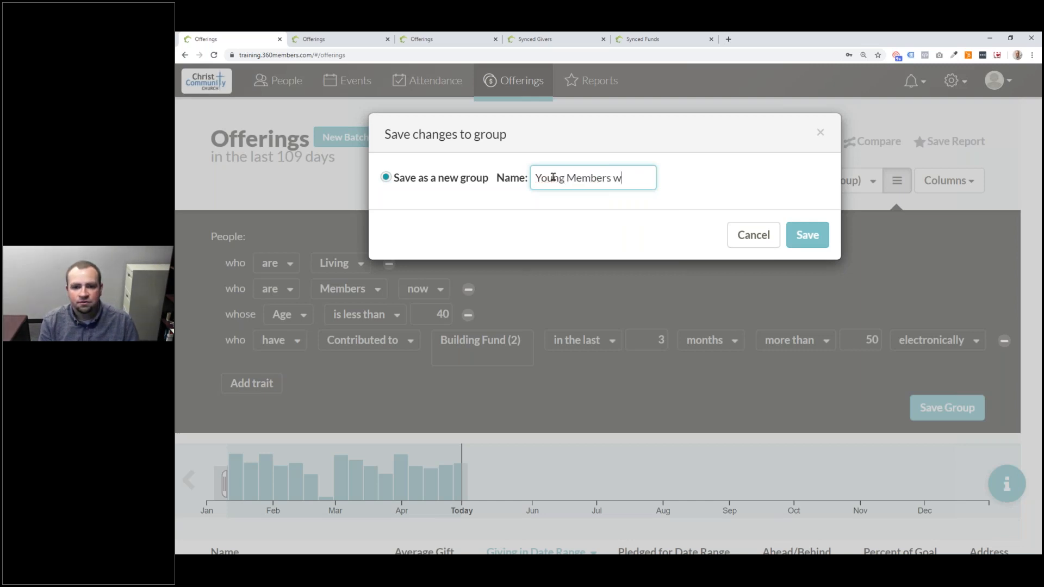
{"action": "type", "text": "ho Contribue"}
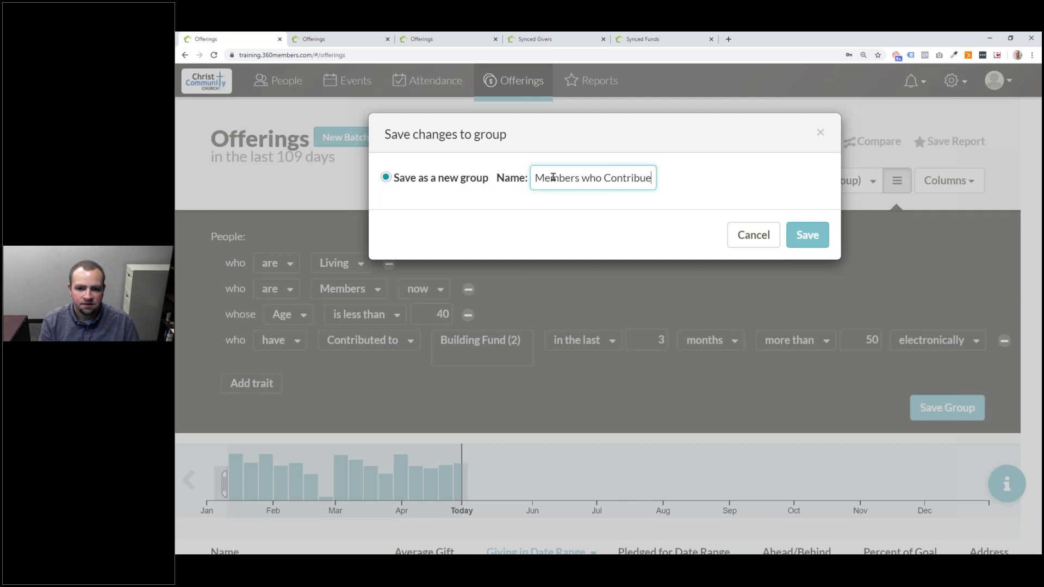
{"action": "type", "text": "d to the Buildin"}
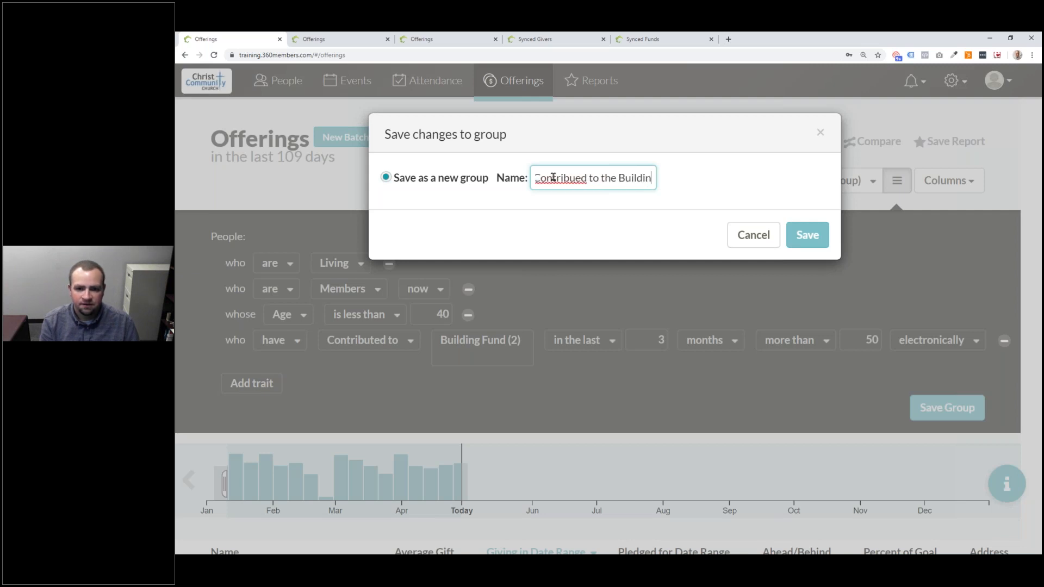
{"action": "left_click", "coordinate": [577, 178]}
{"action": "type", "text": "t"}
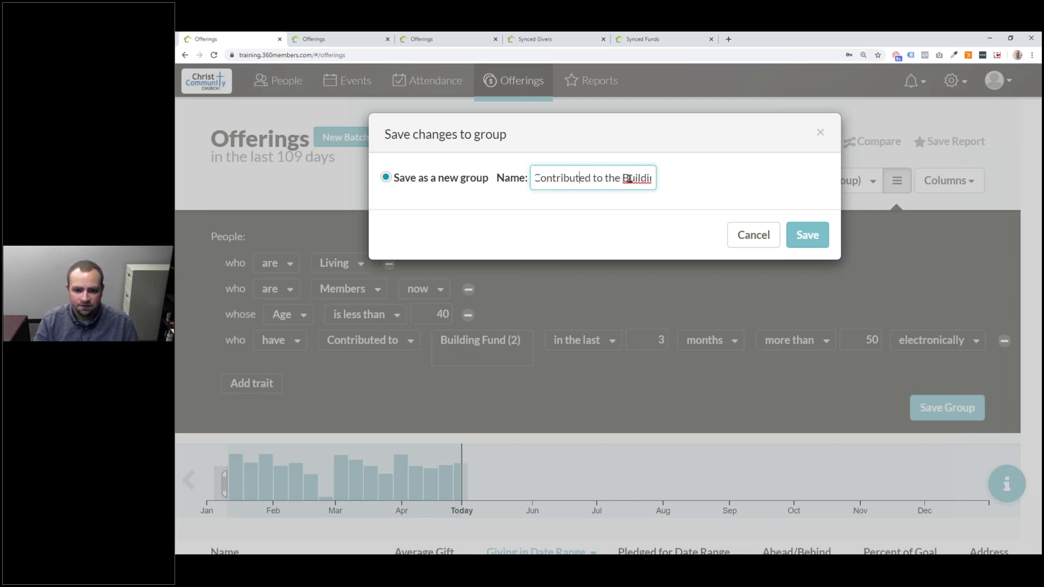
{"action": "key", "text": "End"}
{"action": "type", "text": "g Fund"}
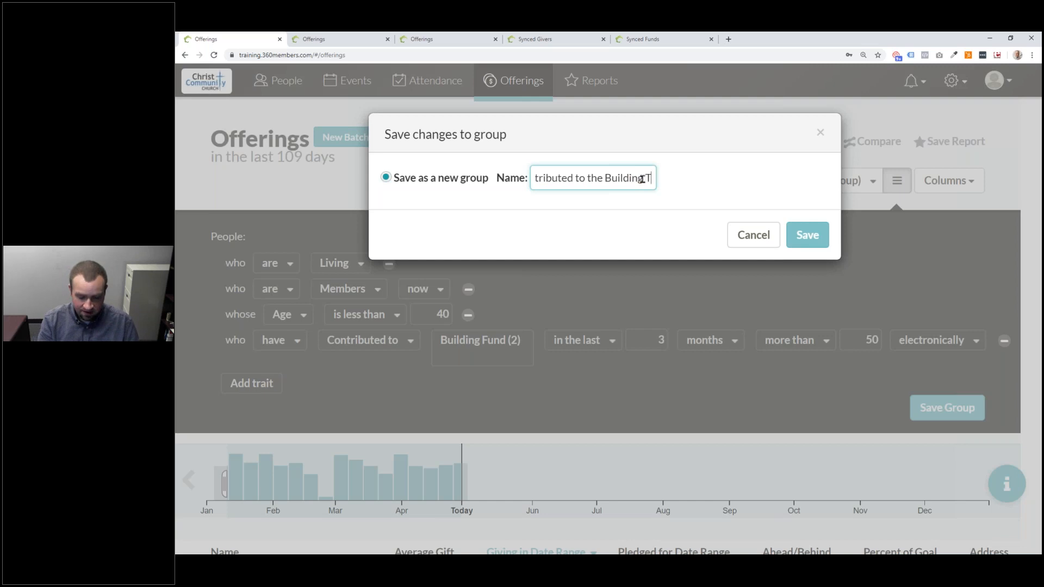
{"action": "type", "text": " Electronicall"}
{"action": "type", "text": "y in the Last Three "}
{"action": "type", "text": "Month"}
{"action": "type", "text": "s"}
- Confirm saving the group and collapse the criteria panel
{"action": "key", "text": "Tab"}
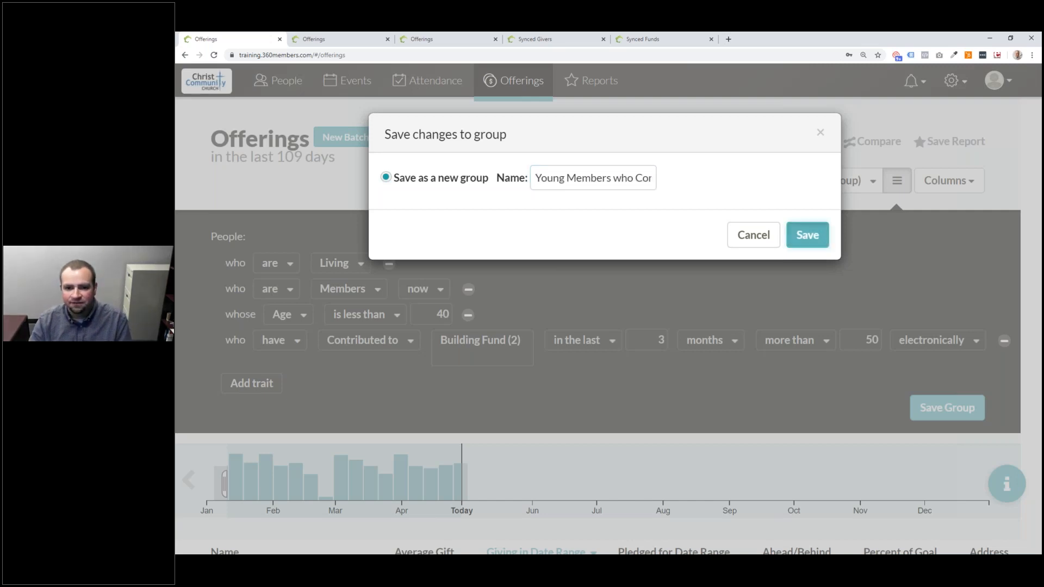
{"action": "key", "text": "Return"}
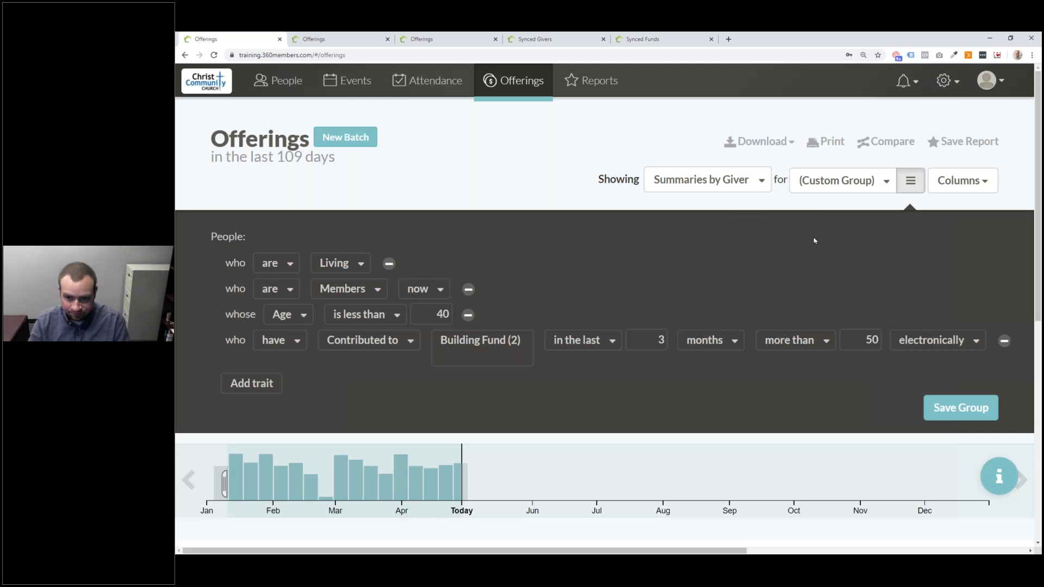
{"action": "left_click", "coordinate": [905, 185]}
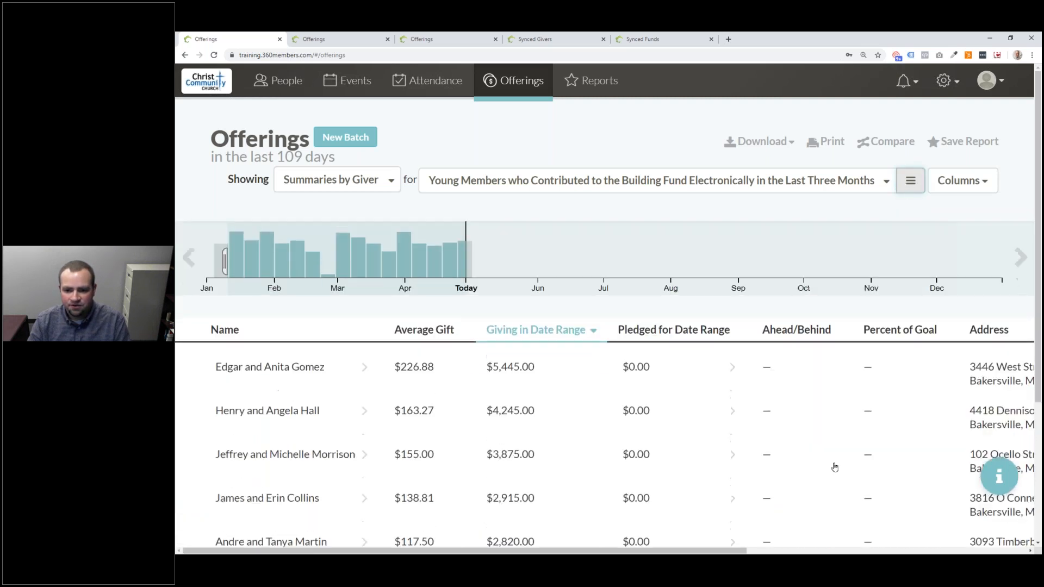
- Hide the Pledged for Date Range, Ahead/Behind, Percent of Goal, Next Envelope Number and Giver Type columns
{"action": "scroll", "coordinate": [837, 441], "scroll_direction": "down", "scroll_amount": 2}
{"action": "scroll", "coordinate": [898, 326], "scroll_direction": "up", "scroll_amount": 2}
{"action": "left_click", "coordinate": [962, 180]}
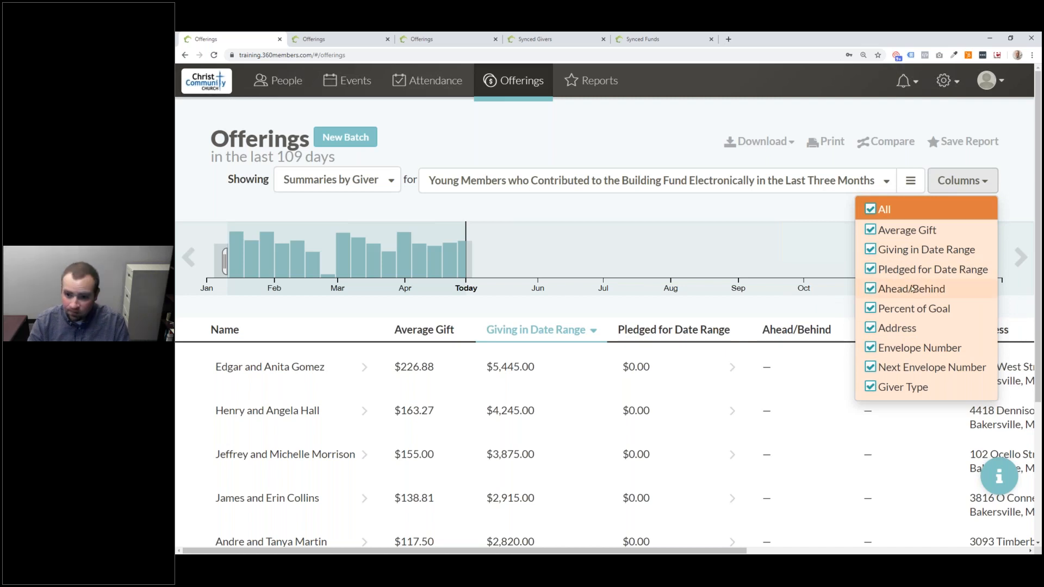
{"action": "left_click", "coordinate": [880, 272]}
{"action": "left_click", "coordinate": [954, 179]}
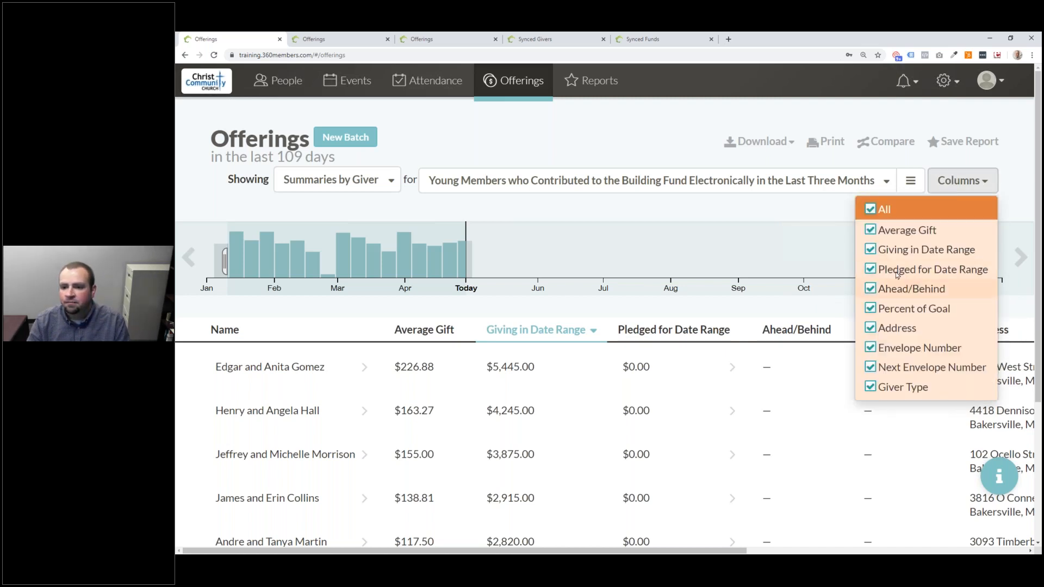
{"action": "left_click", "coordinate": [879, 270]}
{"action": "left_click", "coordinate": [876, 290]}
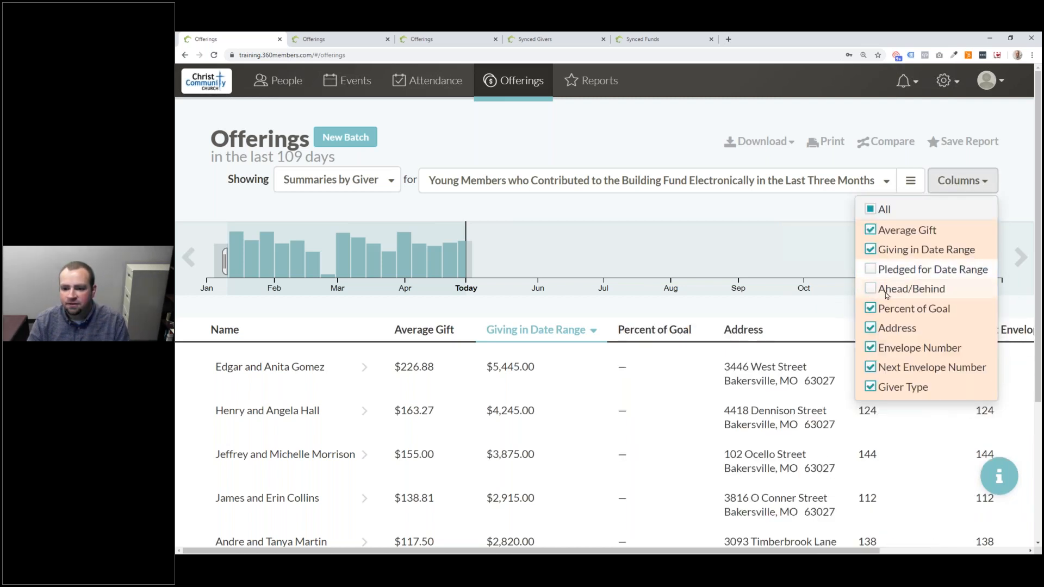
{"action": "left_click", "coordinate": [907, 314]}
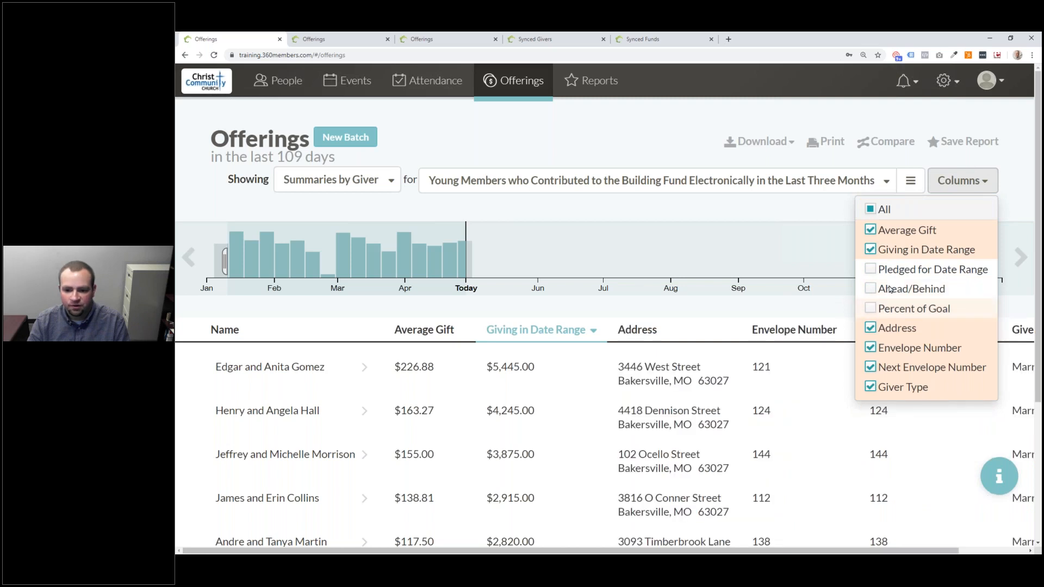
{"action": "left_click", "coordinate": [894, 366]}
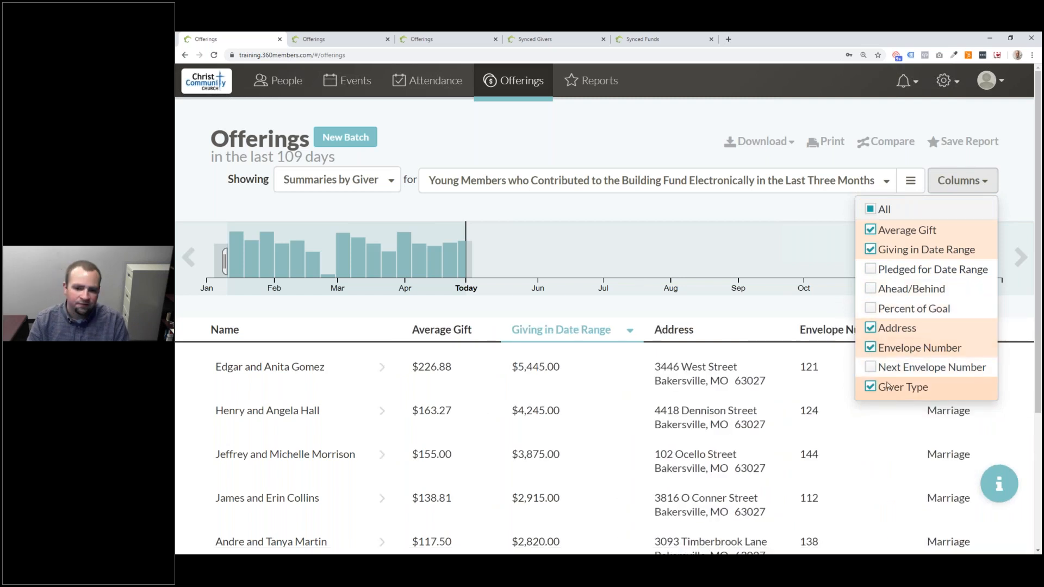
{"action": "left_click", "coordinate": [890, 389]}
{"action": "left_click", "coordinate": [1010, 185]}
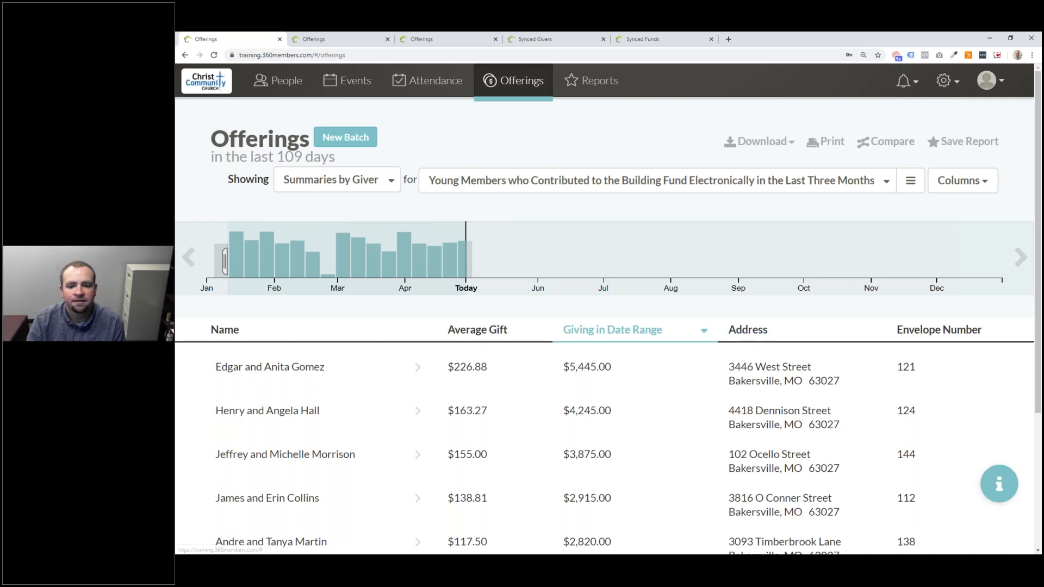
- Scroll through the trimmed givers report to review it
{"action": "scroll", "coordinate": [671, 326], "scroll_direction": "down", "scroll_amount": 3}
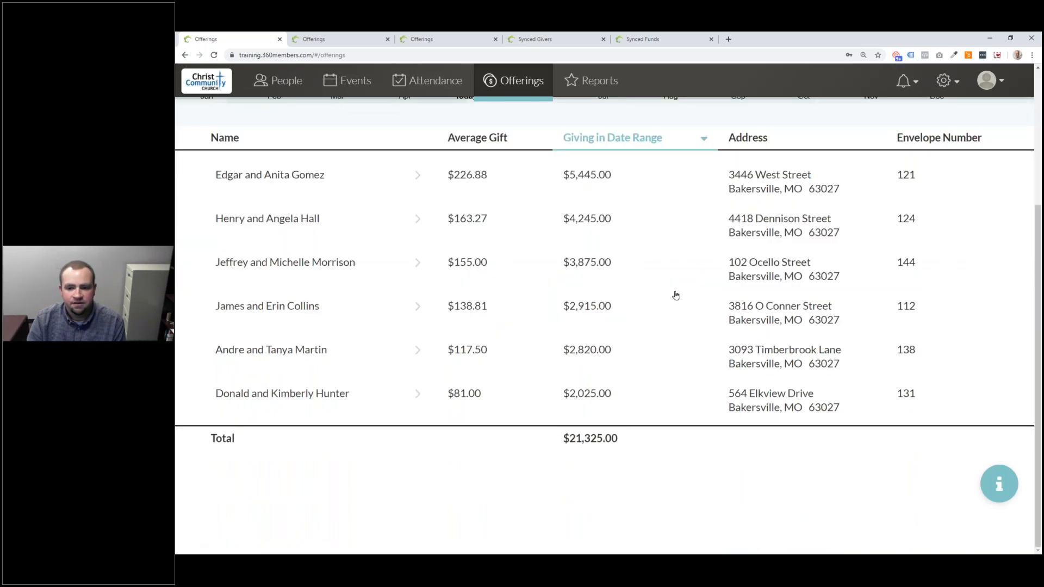
{"action": "scroll", "coordinate": [674, 296], "scroll_direction": "up", "scroll_amount": 3}
{"action": "scroll", "coordinate": [674, 296], "scroll_direction": "down", "scroll_amount": 2}
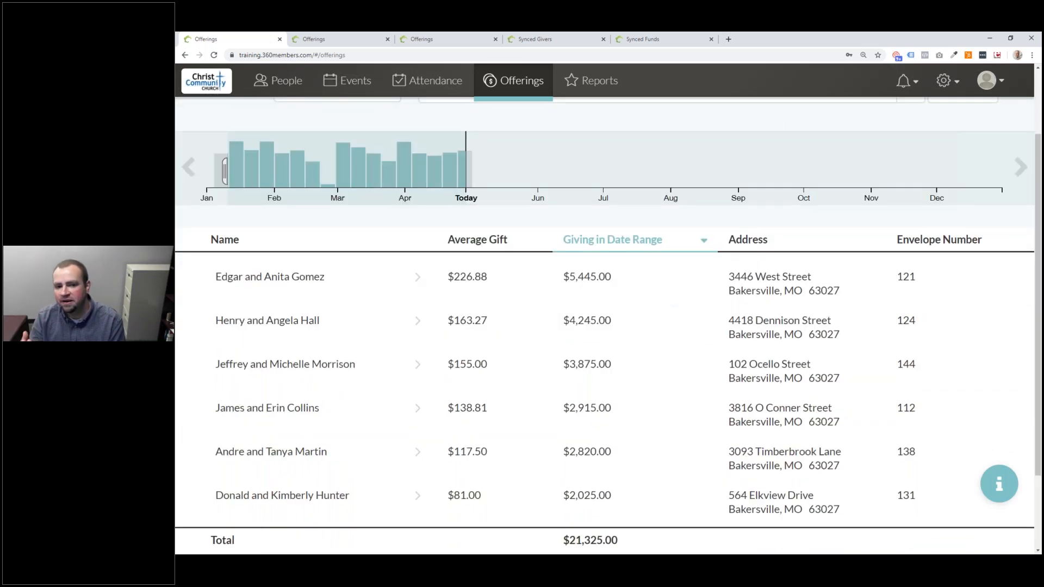
{"action": "scroll", "coordinate": [550, 278], "scroll_direction": "up", "scroll_amount": 2}
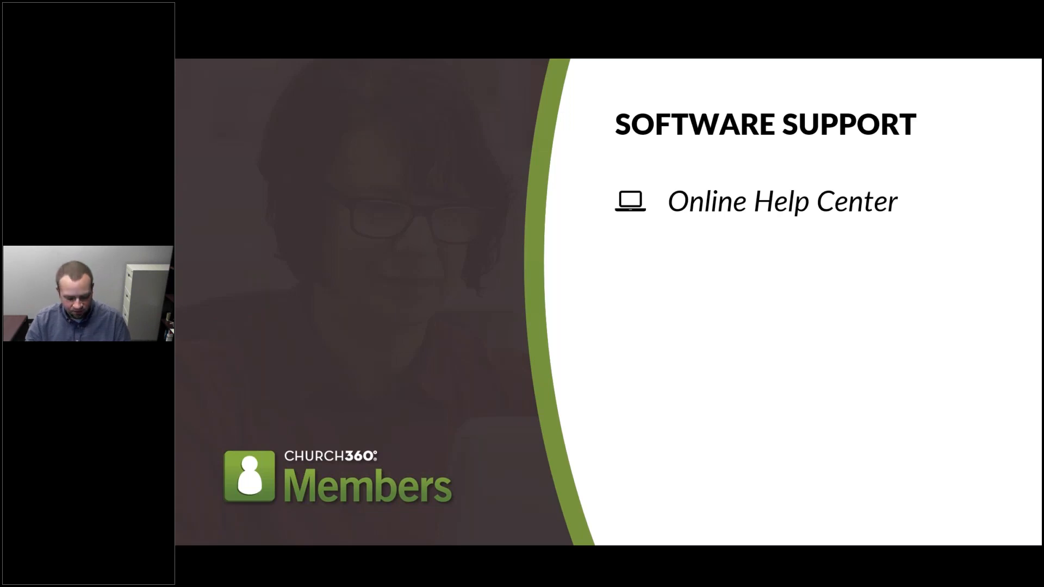
- Back in the Offerings report, open the help panel's Send us a Message form and highlight the support phone number
{"action": "key", "text": "alt+Tab"}
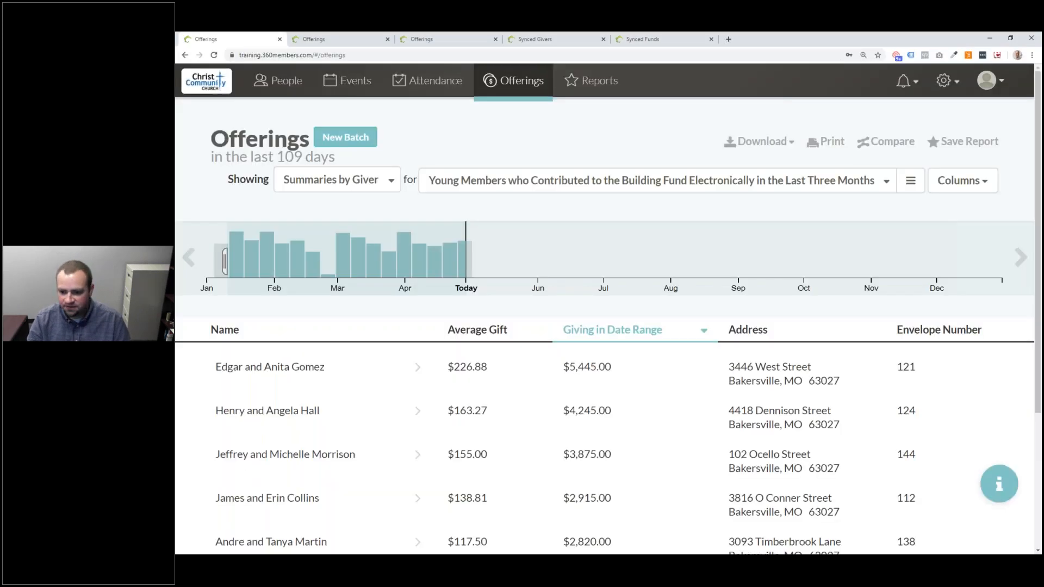
{"action": "left_click", "coordinate": [1007, 485]}
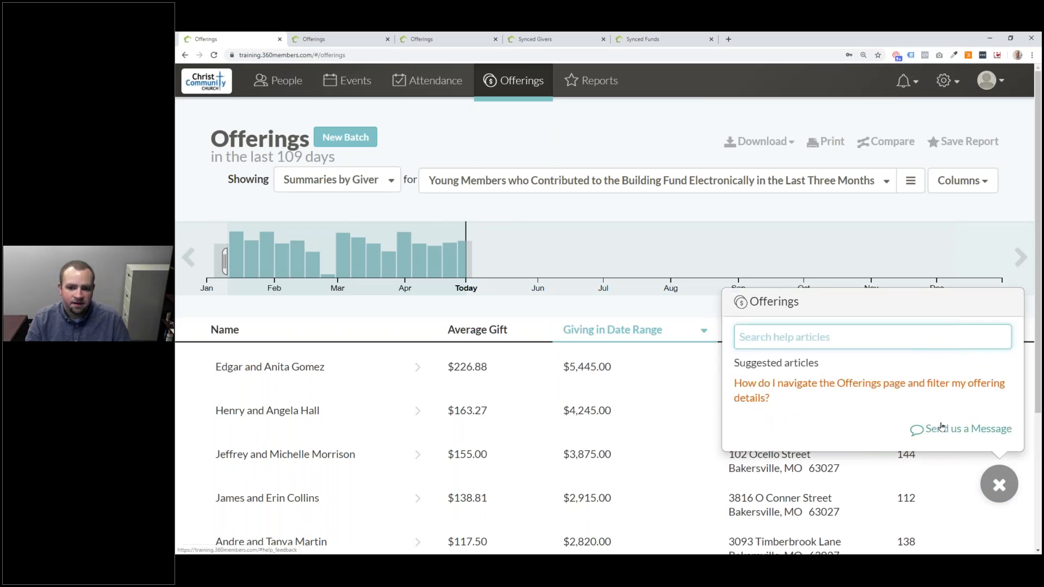
{"action": "left_click", "coordinate": [947, 433]}
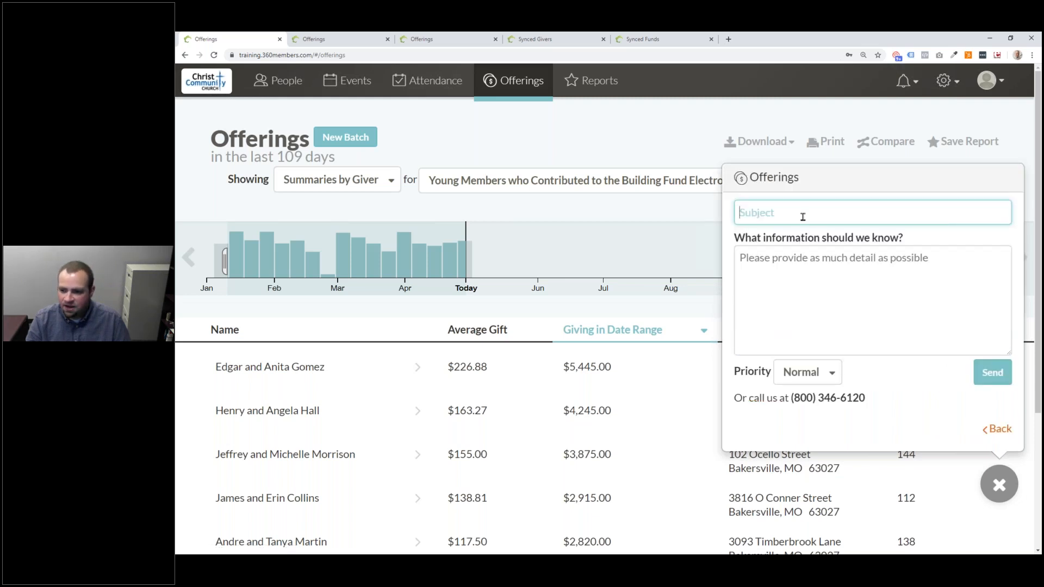
{"action": "left_click", "coordinate": [811, 260]}
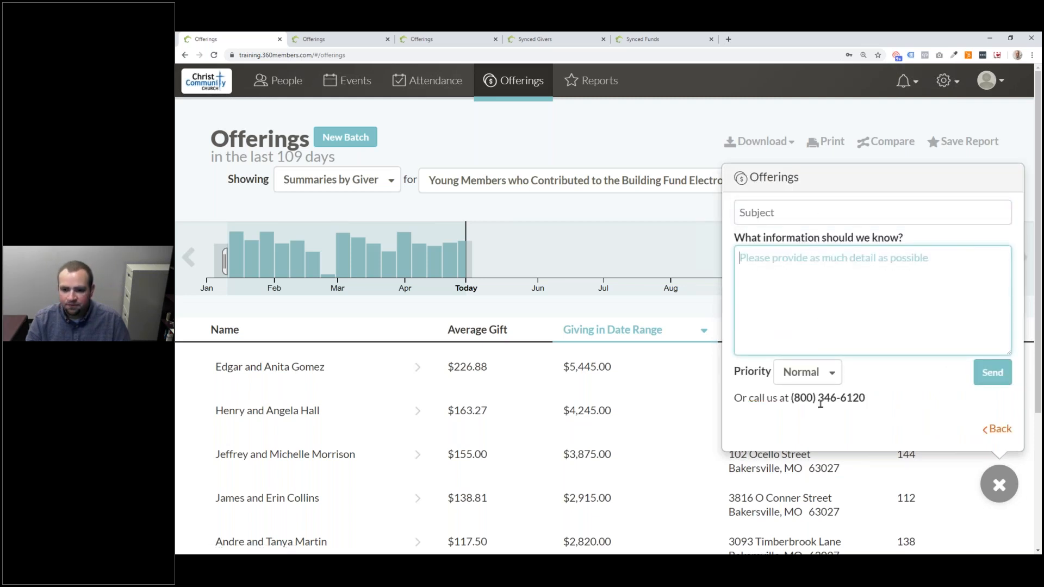
{"action": "left_click_drag", "start_coordinate": [793, 399], "coordinate": [868, 405]}
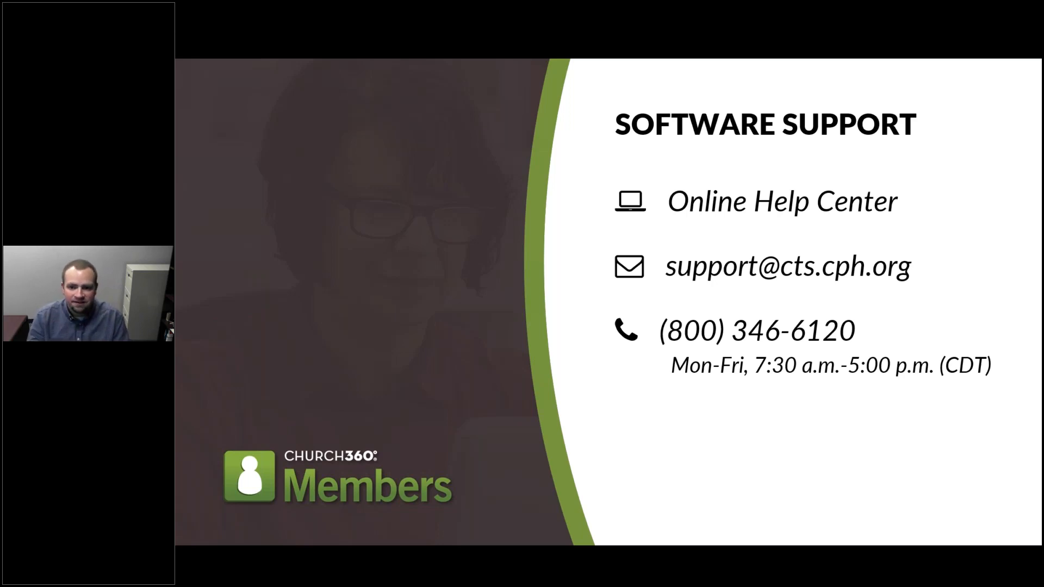
- Advance from the Software Support slide to the Questions & Answers slide
{"action": "key", "text": "Right"}
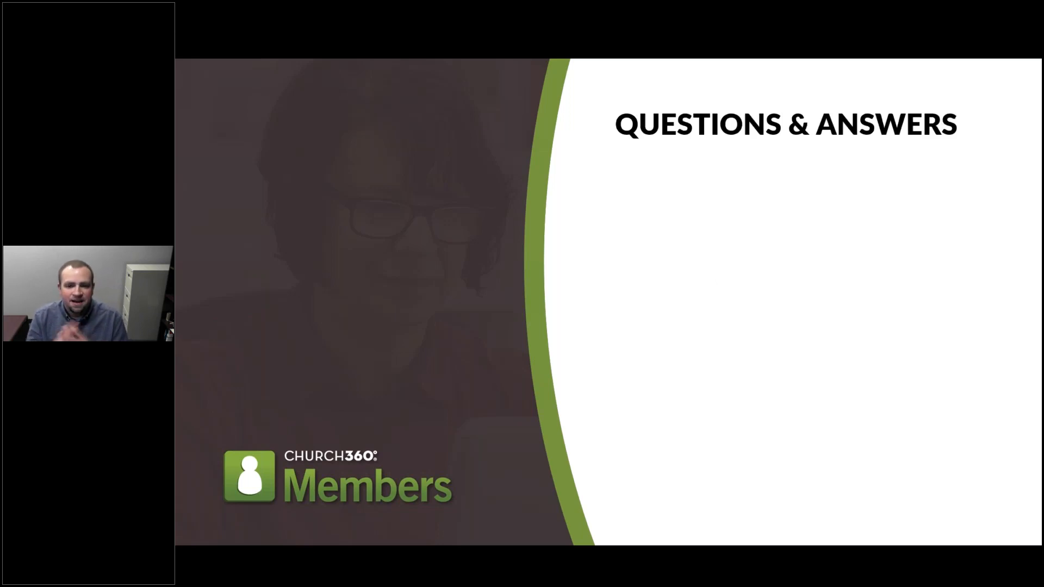
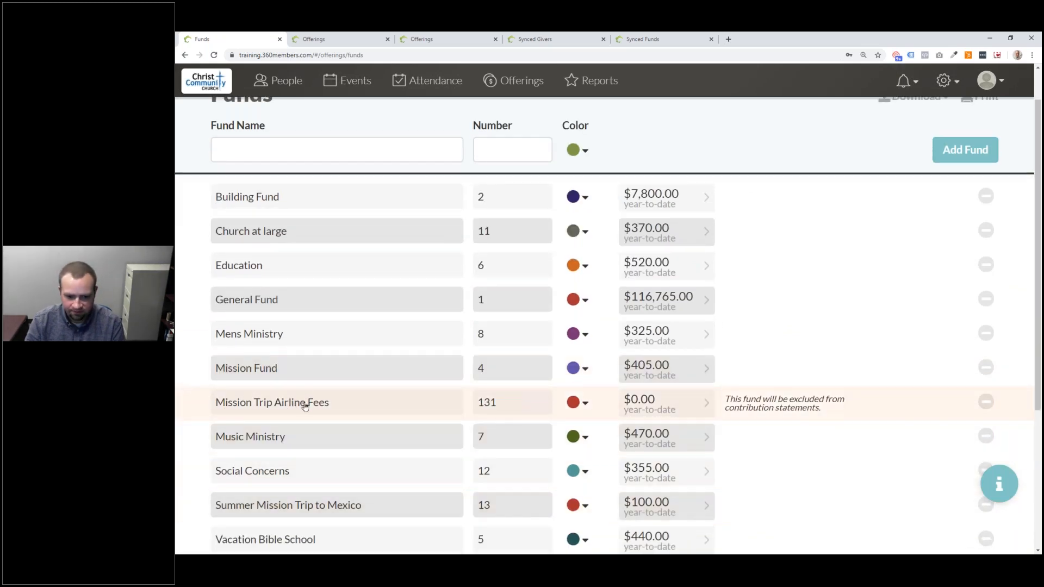
- Glance at the Mission Trip Airline Fees fund, deactivate Church at large, then go to Offerings
{"action": "left_click", "coordinate": [305, 406]}
{"action": "left_click", "coordinate": [985, 407]}
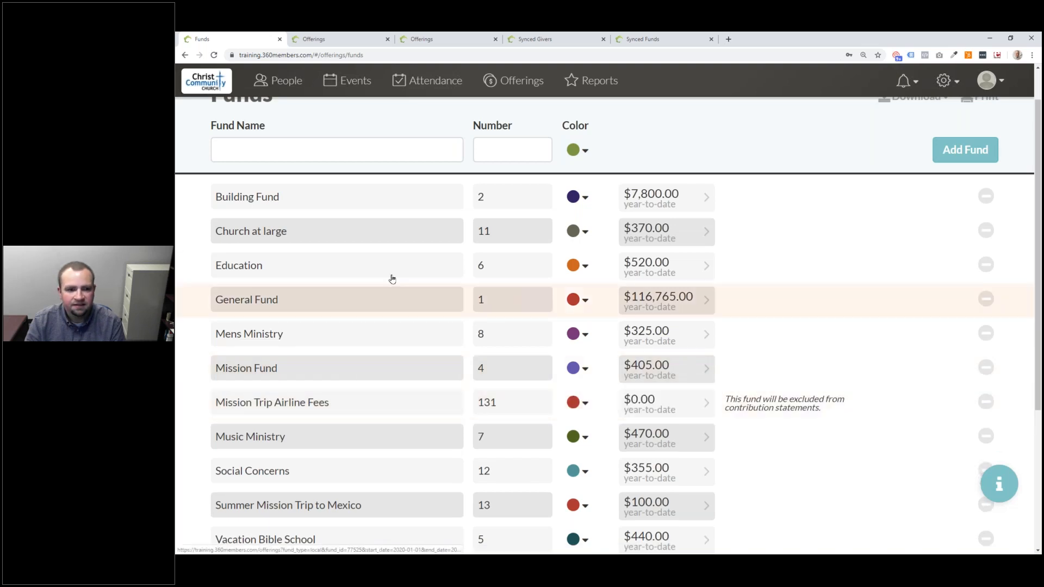
{"action": "left_click", "coordinate": [986, 230]}
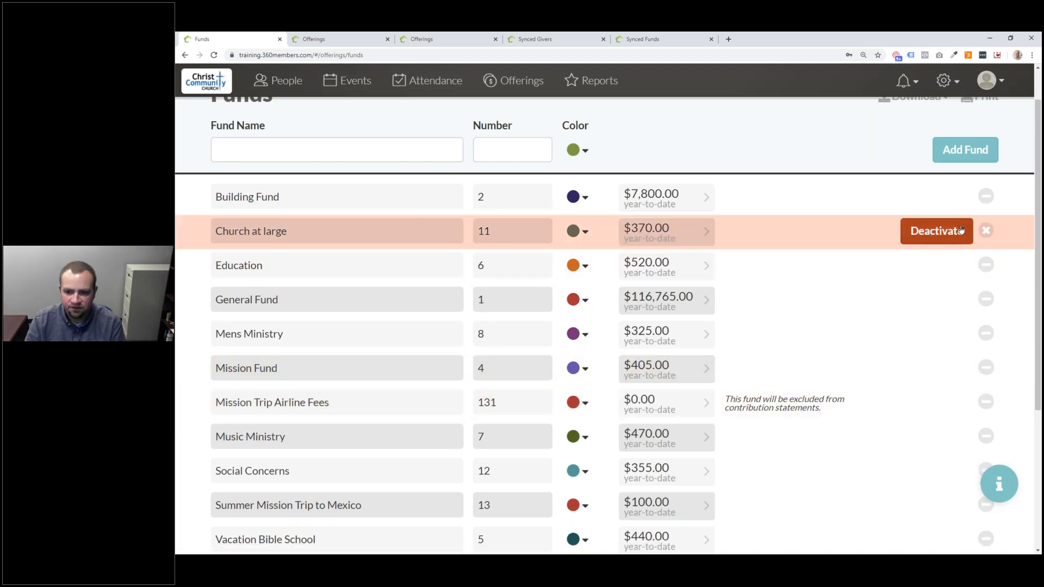
{"action": "left_click", "coordinate": [964, 232]}
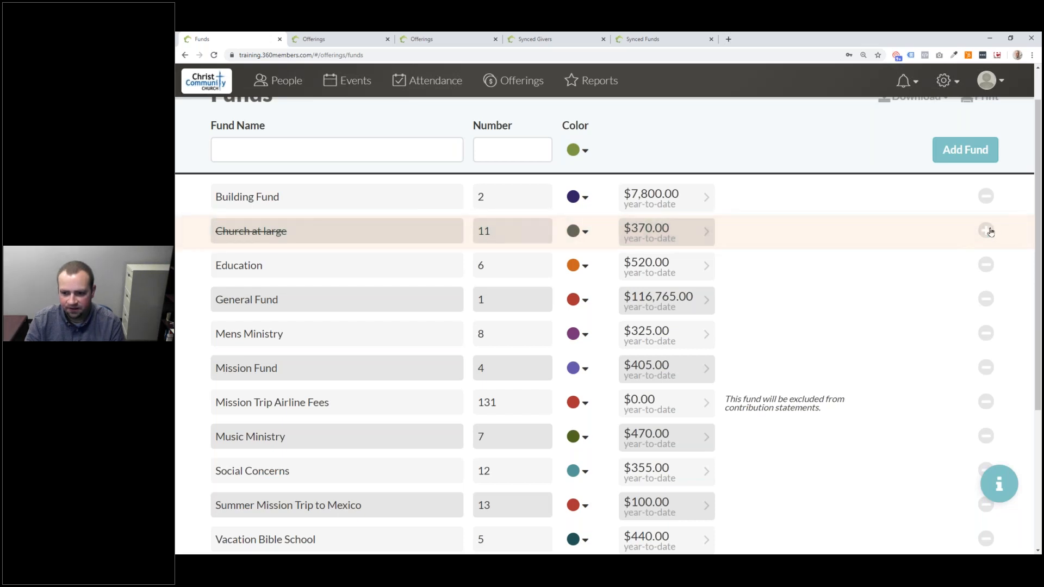
{"action": "scroll", "coordinate": [914, 241], "scroll_direction": "up", "scroll_amount": 1}
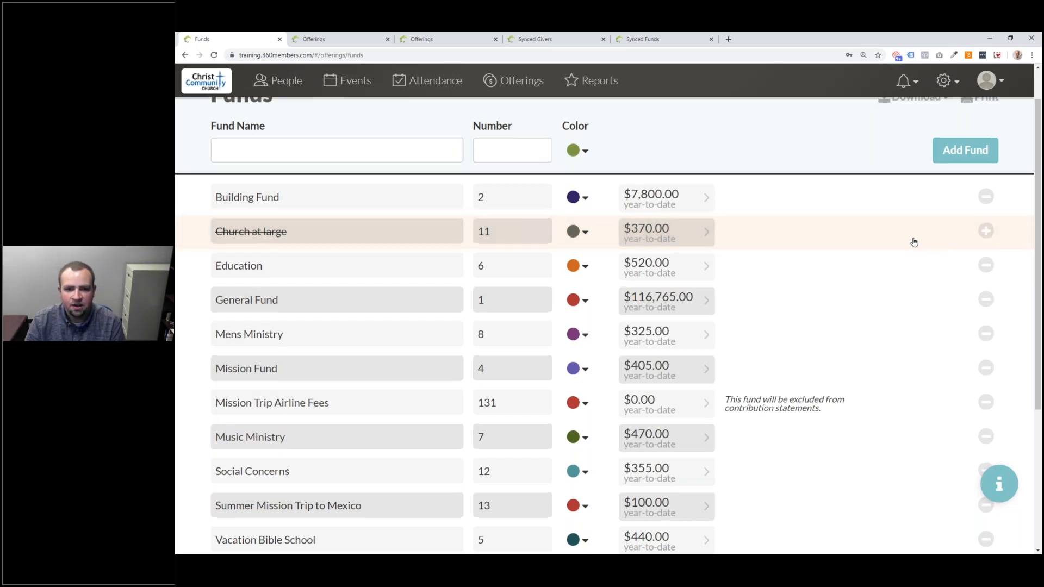
{"action": "left_click", "coordinate": [533, 92]}
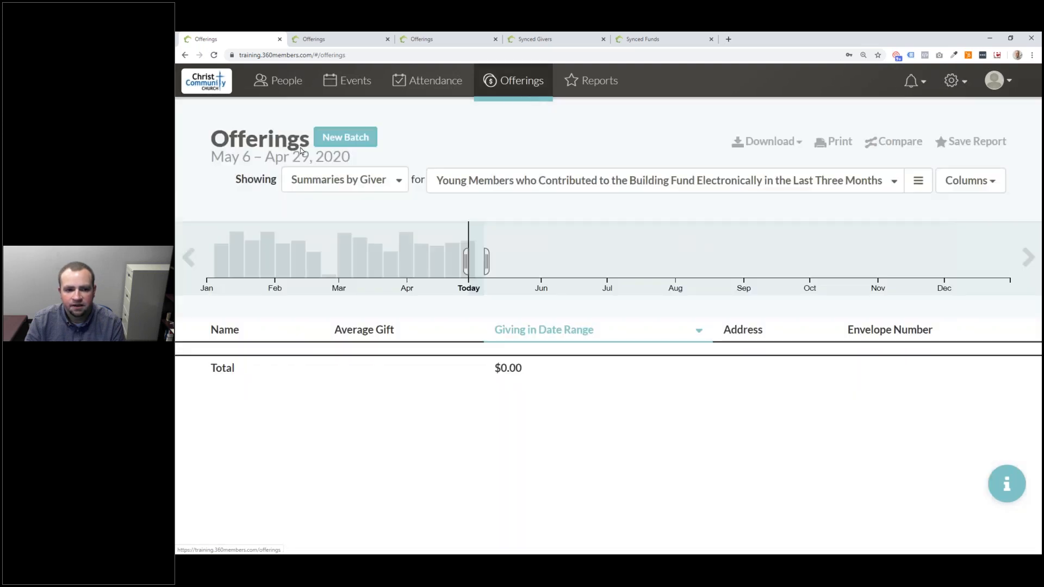
- Create an Apr 29, 2020 batch, browse its fund list keeping General Fund, then go back
{"action": "left_click", "coordinate": [359, 140]}
{"action": "left_click", "coordinate": [810, 285]}
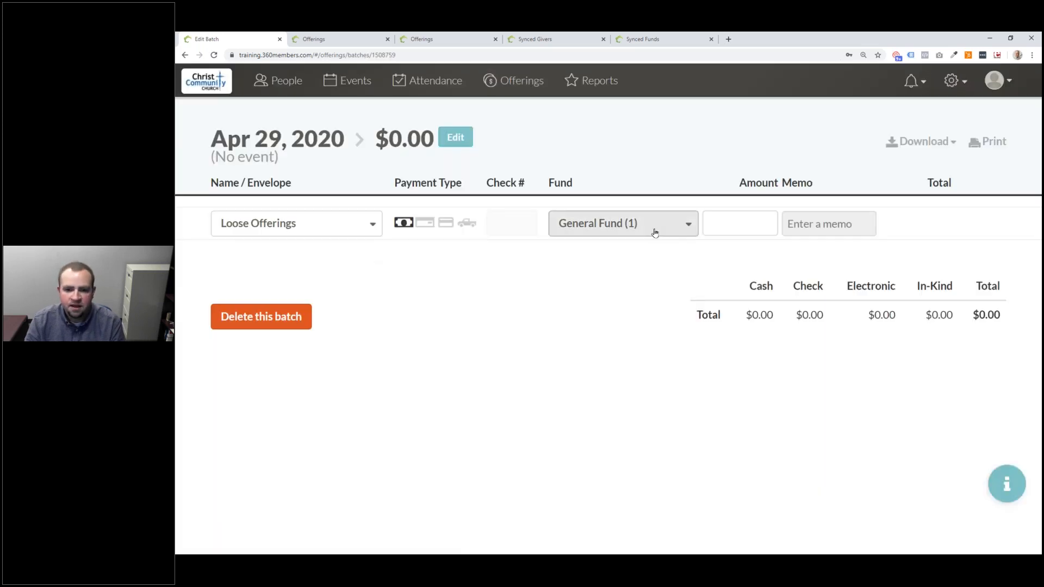
{"action": "left_click", "coordinate": [655, 231]}
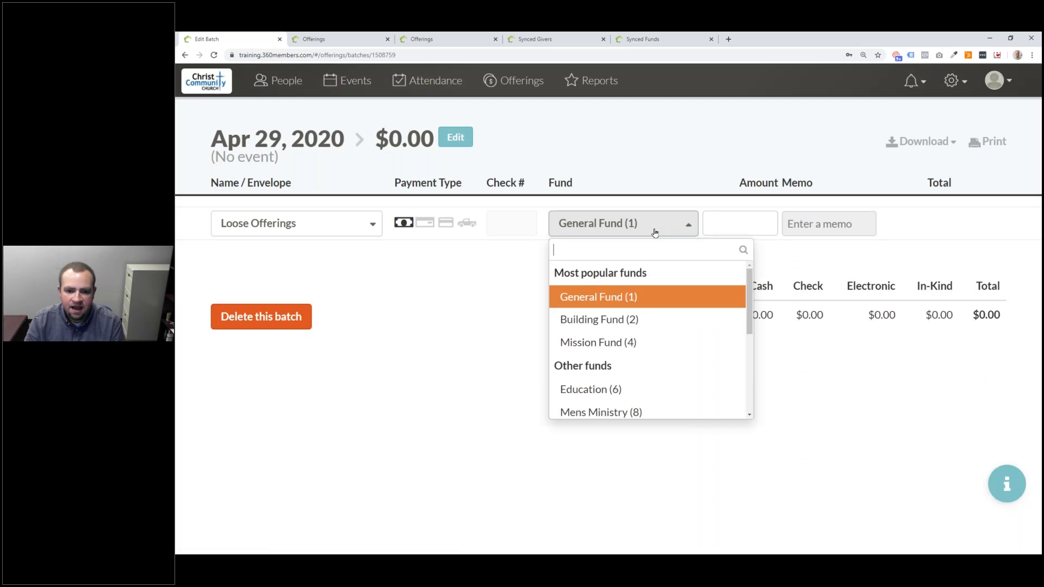
{"action": "scroll", "coordinate": [678, 285], "scroll_direction": "down", "scroll_amount": 3}
{"action": "scroll", "coordinate": [678, 285], "scroll_direction": "down", "scroll_amount": 2}
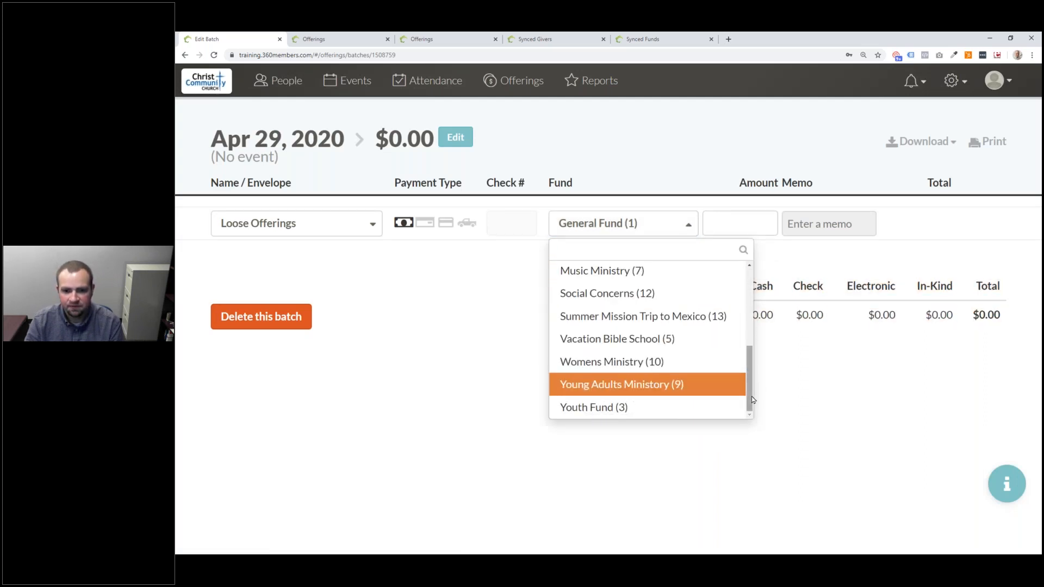
{"action": "left_click_drag", "start_coordinate": [752, 397], "coordinate": [752, 318]}
{"action": "left_click", "coordinate": [678, 180]}
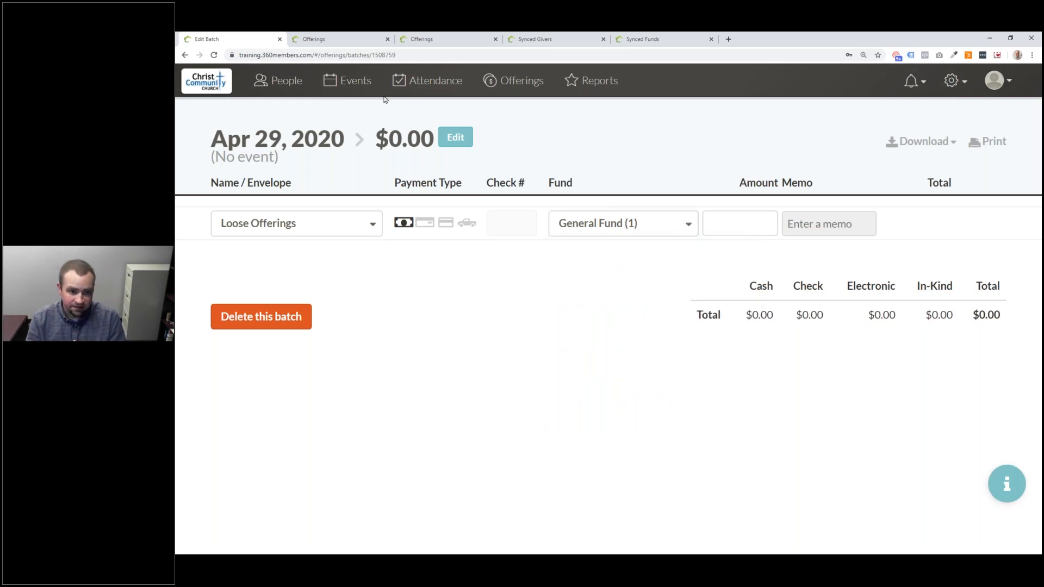
{"action": "left_click", "coordinate": [185, 55]}
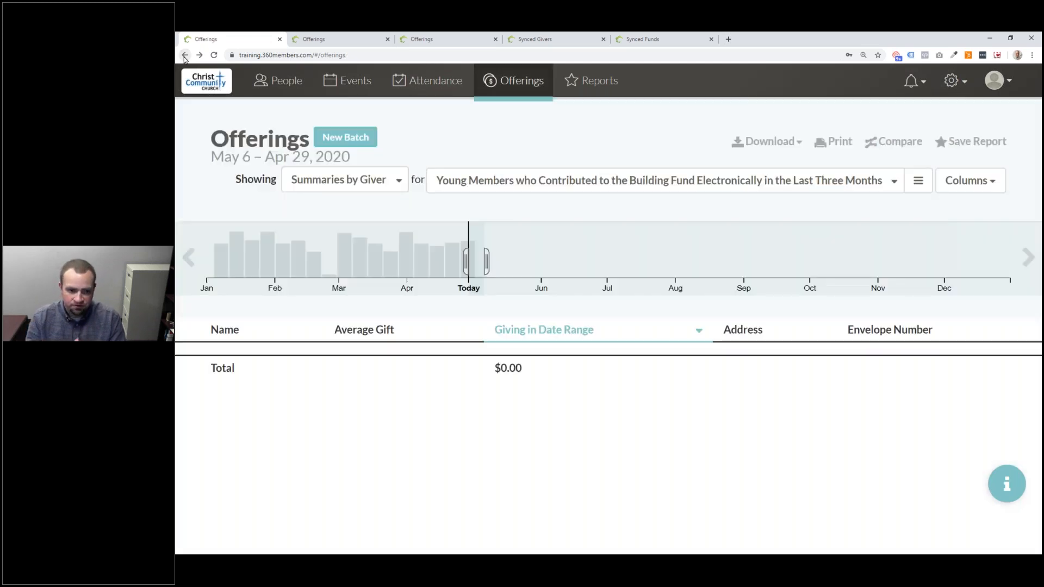
- Limit givers to Members, list individual offerings, and widen the timeline back to Aug 2019
{"action": "left_click", "coordinate": [549, 181]}
{"action": "left_click", "coordinate": [550, 253]}
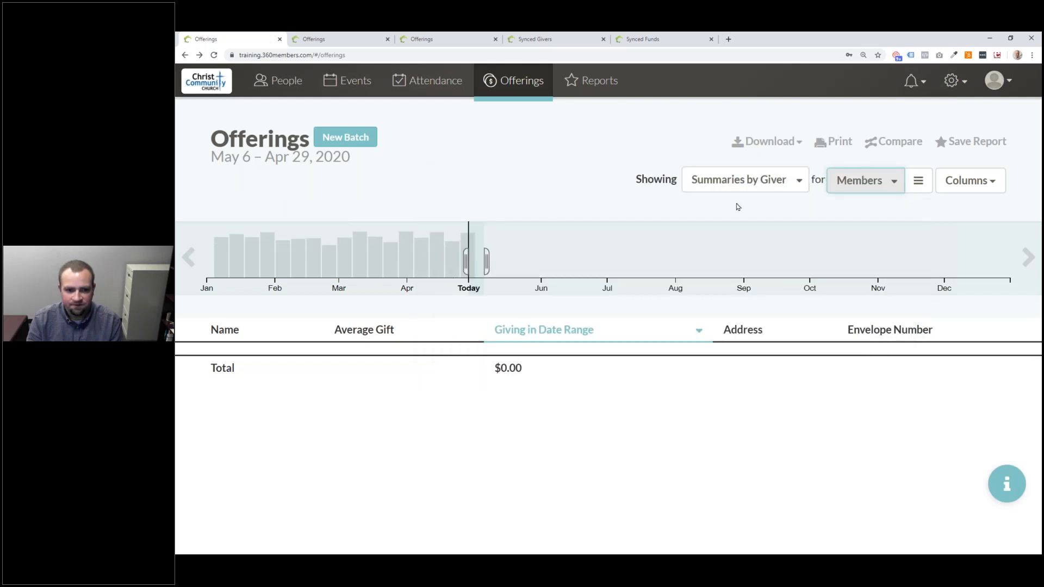
{"action": "left_click", "coordinate": [739, 182]}
{"action": "left_click", "coordinate": [718, 207]}
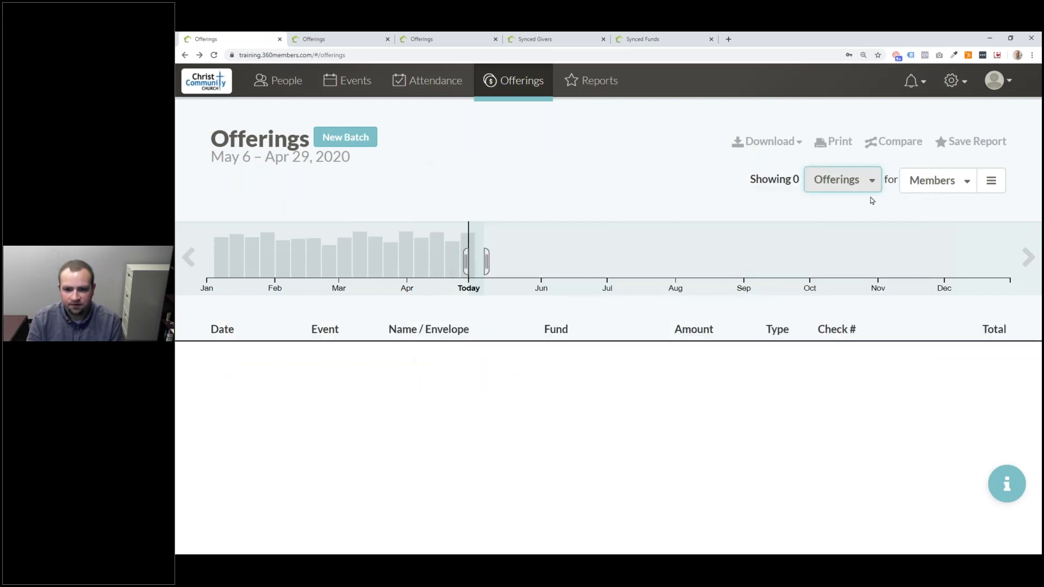
{"action": "left_click_drag", "start_coordinate": [547, 243], "coordinate": [191, 256]}
{"action": "left_click", "coordinate": [189, 257]}
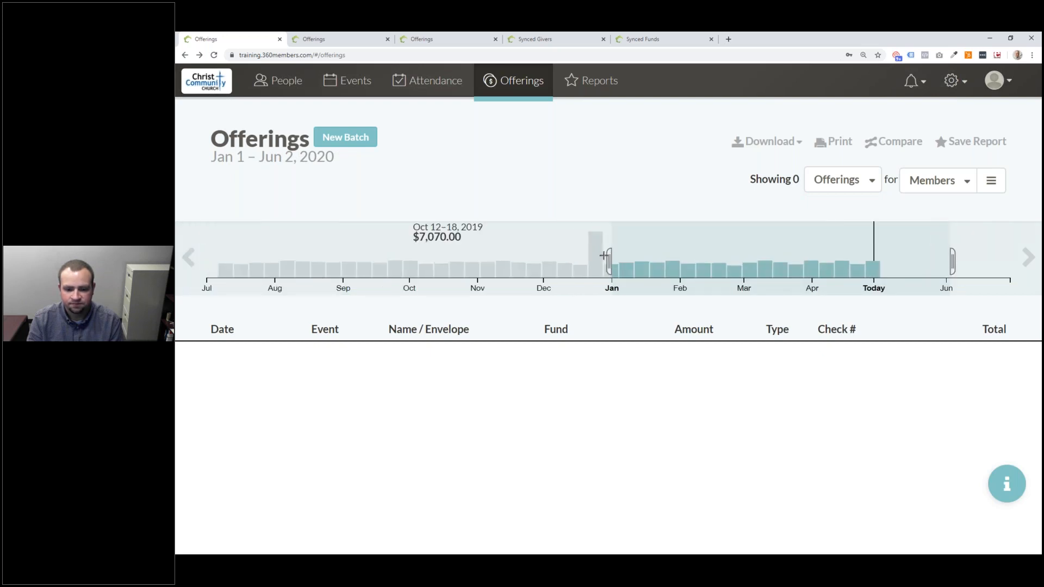
{"action": "left_click_drag", "start_coordinate": [605, 255], "coordinate": [308, 258]}
- Summarize giving by fund sorted A to Z, select Jul 22 – Aug 16, 2019, then start a new batch
{"action": "left_click", "coordinate": [851, 185]}
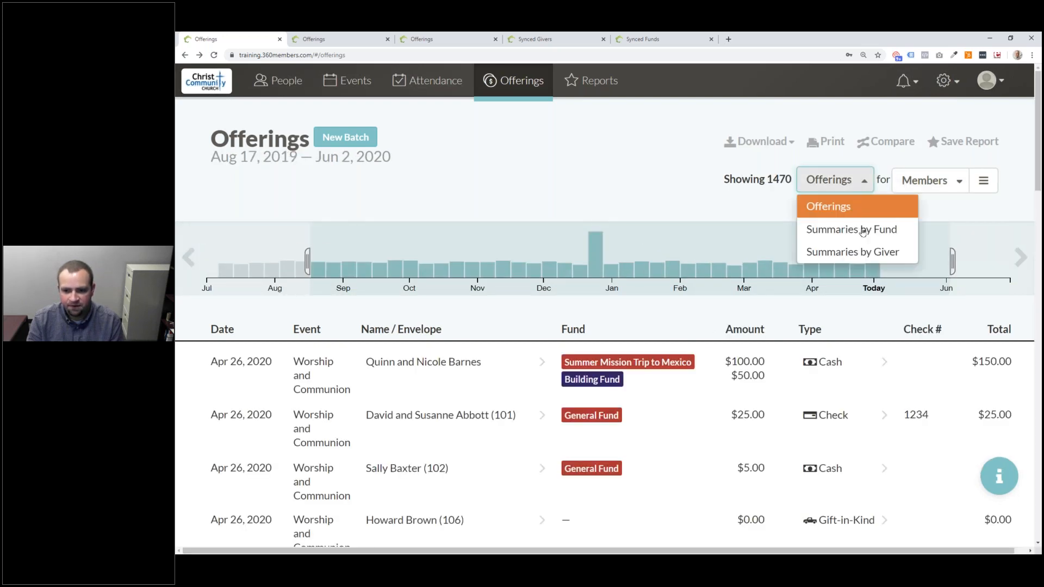
{"action": "left_click", "coordinate": [863, 230]}
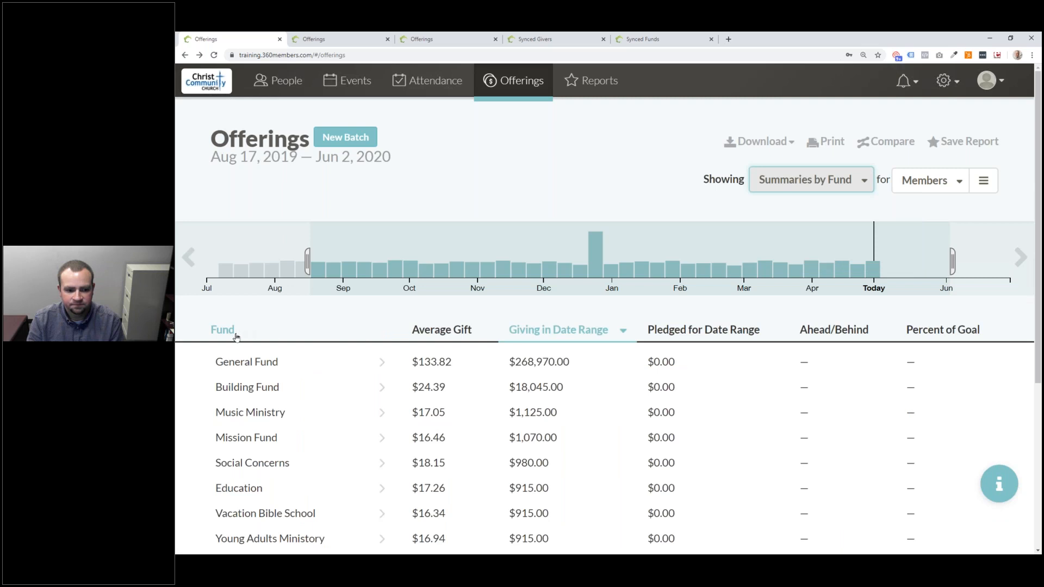
{"action": "left_click", "coordinate": [236, 337]}
{"action": "left_click", "coordinate": [270, 345]}
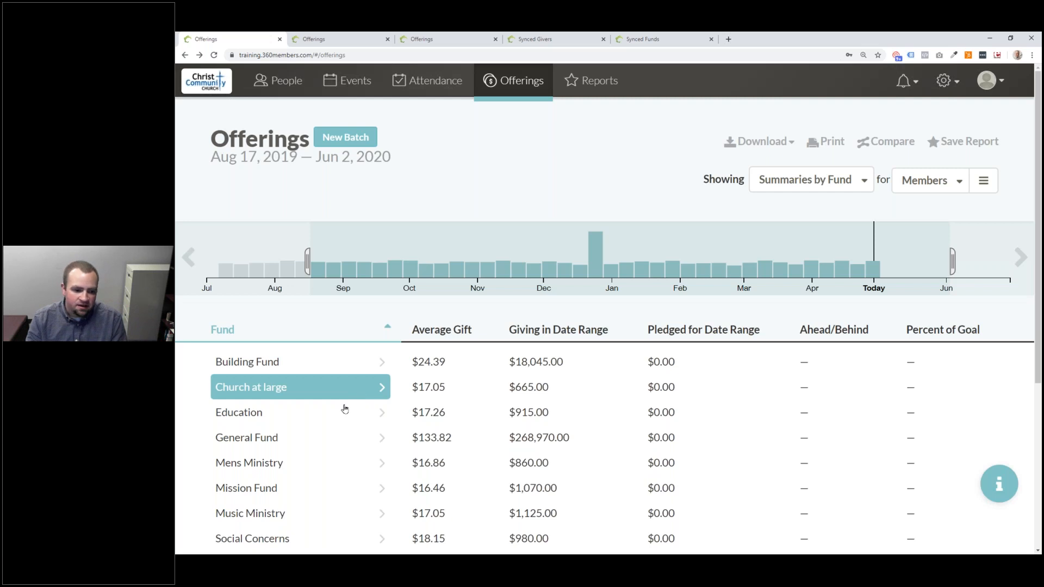
{"action": "scroll", "coordinate": [351, 414], "scroll_direction": "down", "scroll_amount": 3}
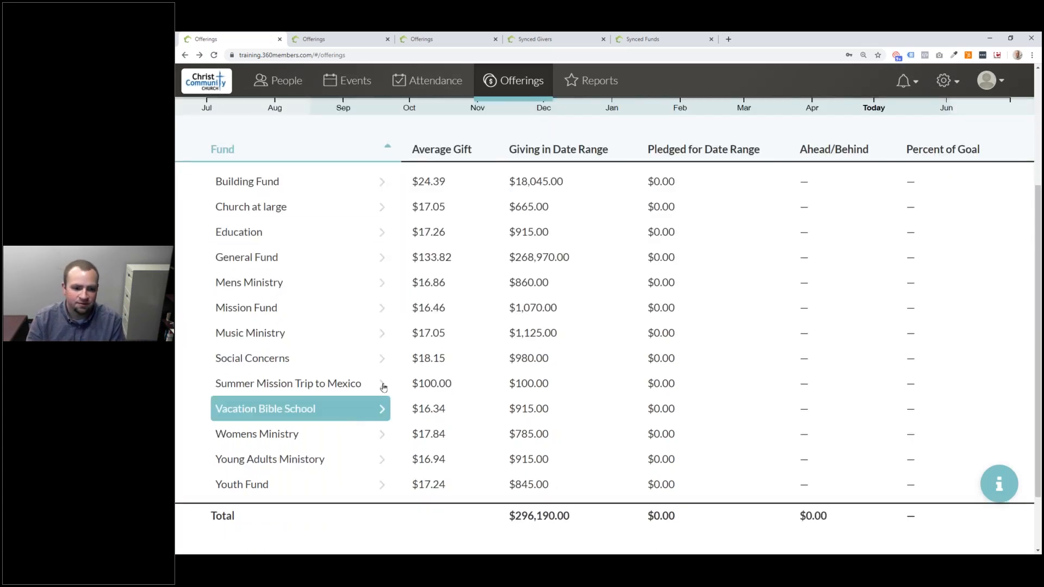
{"action": "scroll", "coordinate": [383, 386], "scroll_direction": "up", "scroll_amount": 3}
{"action": "left_click", "coordinate": [272, 229]}
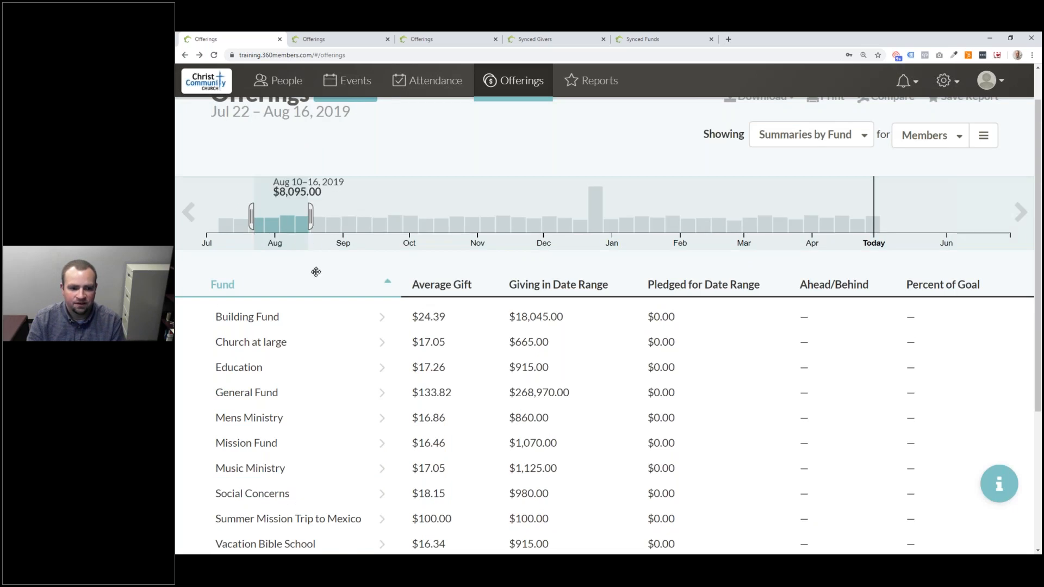
{"action": "scroll", "coordinate": [293, 228], "scroll_direction": "up", "scroll_amount": 1}
{"action": "scroll", "coordinate": [552, 451], "scroll_direction": "down", "scroll_amount": 3}
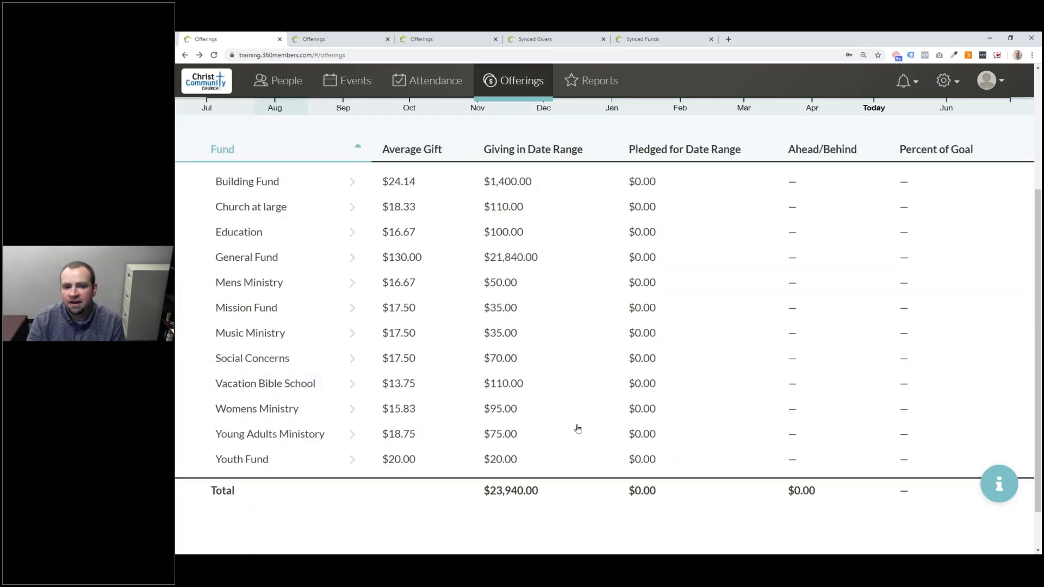
{"action": "scroll", "coordinate": [598, 423], "scroll_direction": "up", "scroll_amount": 3}
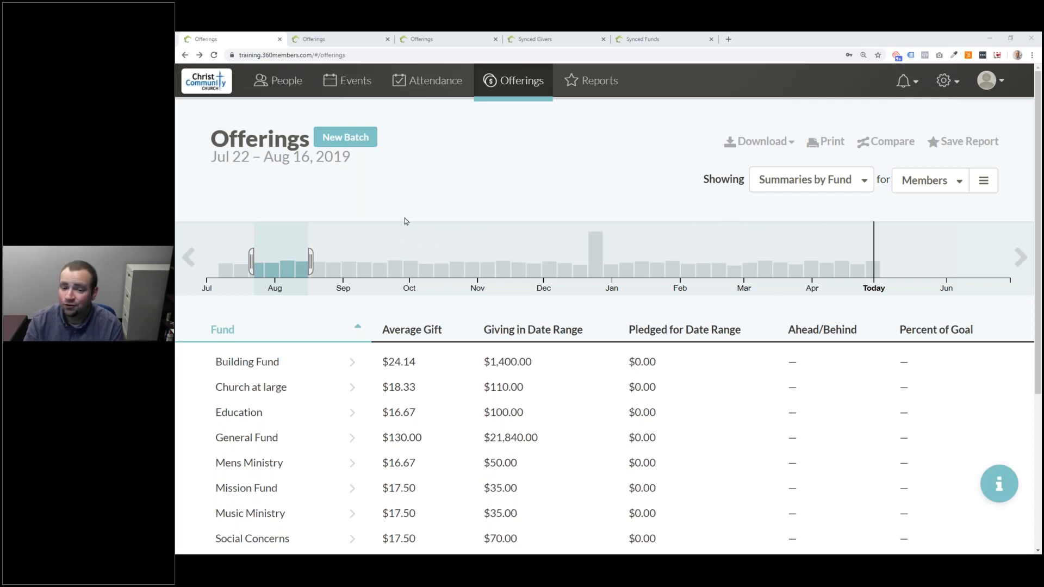
{"action": "left_click", "coordinate": [355, 142]}
- Create the Apr 29, 2020 batch with the first listed household as giver and a $50 amount
{"action": "left_click", "coordinate": [804, 283]}
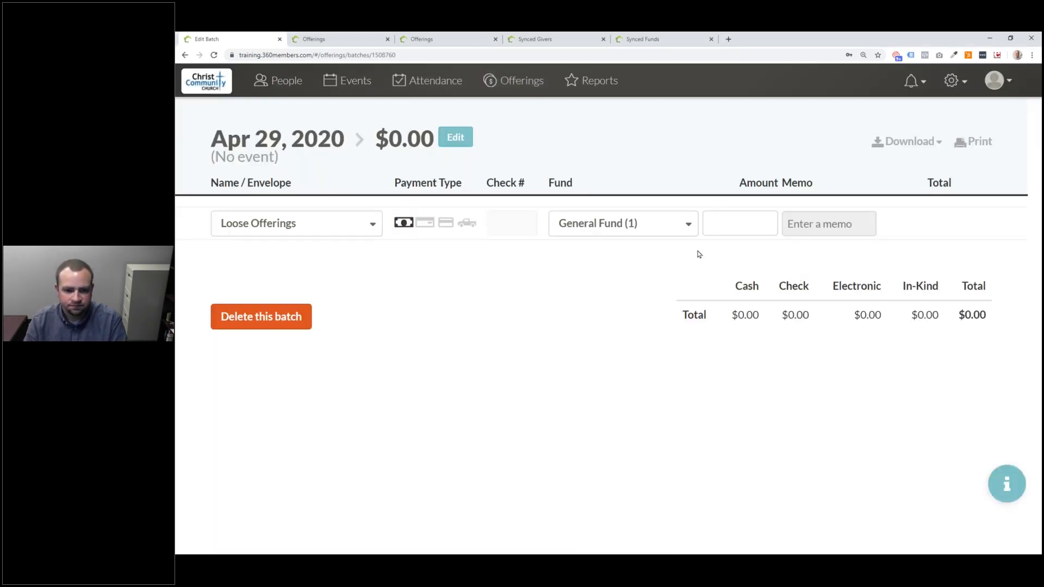
{"action": "left_click", "coordinate": [343, 223]}
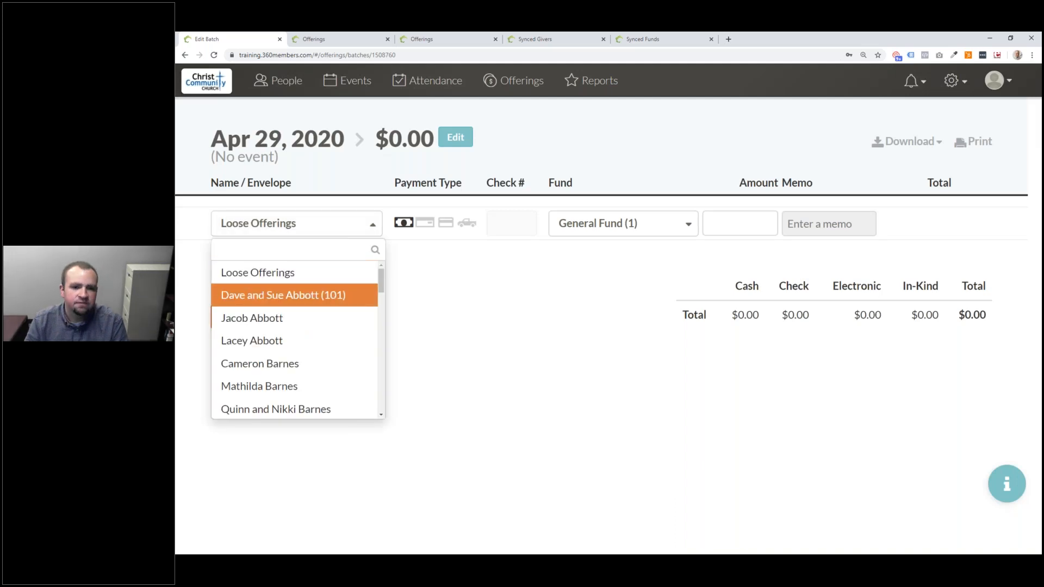
{"action": "left_click", "coordinate": [332, 297]}
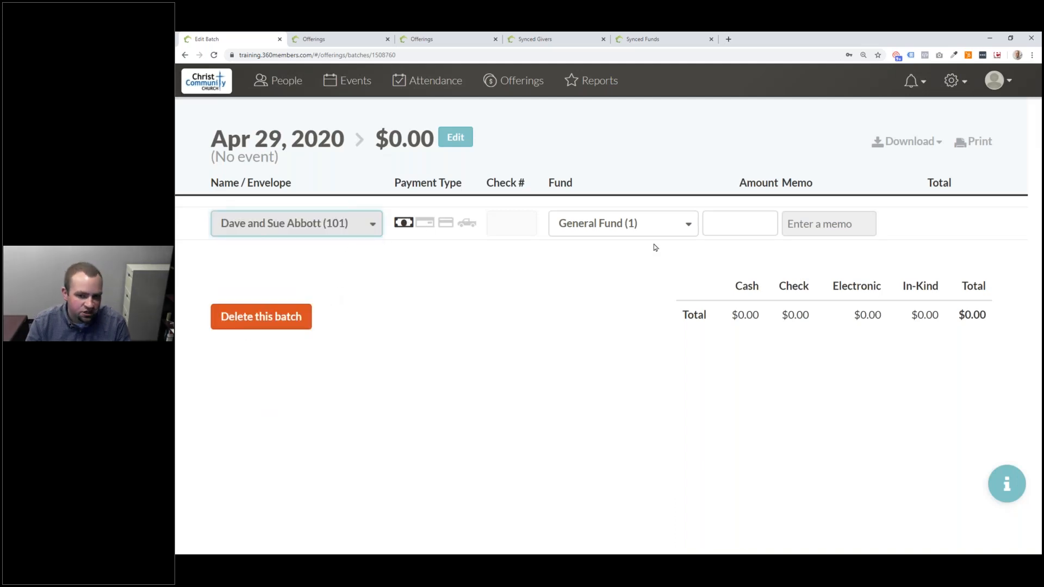
{"action": "left_click", "coordinate": [733, 224]}
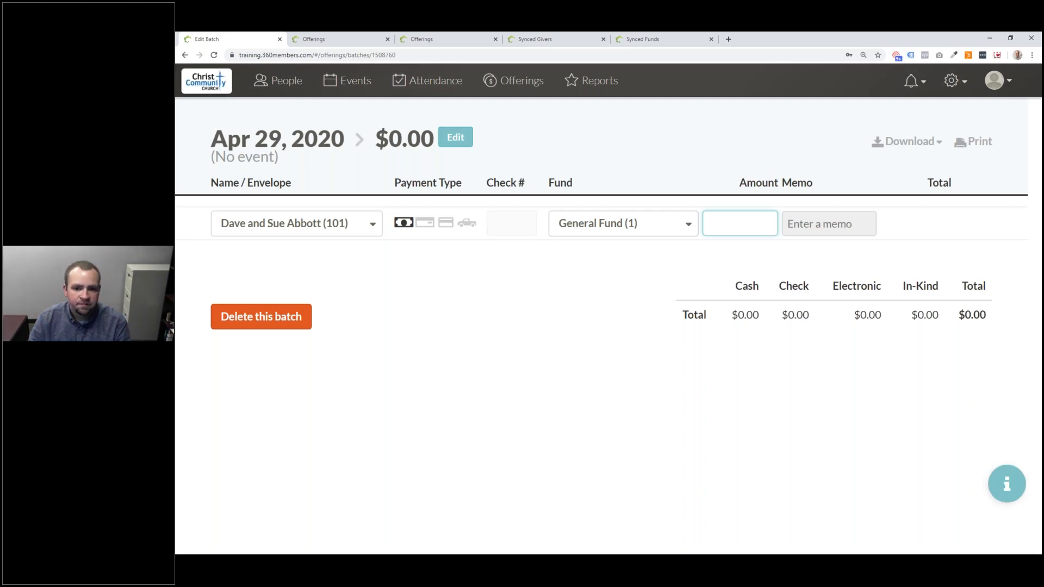
{"action": "type", "text": "50"}
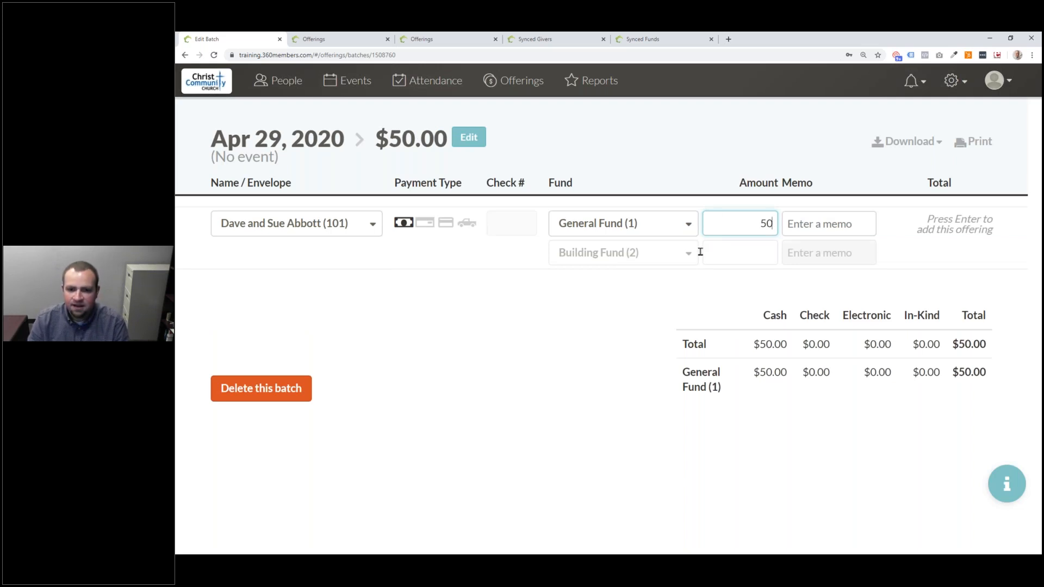
- Add a Building Fund split line and re-enter $50 for General Fund and $25 for Building Fund
{"action": "left_click", "coordinate": [663, 263]}
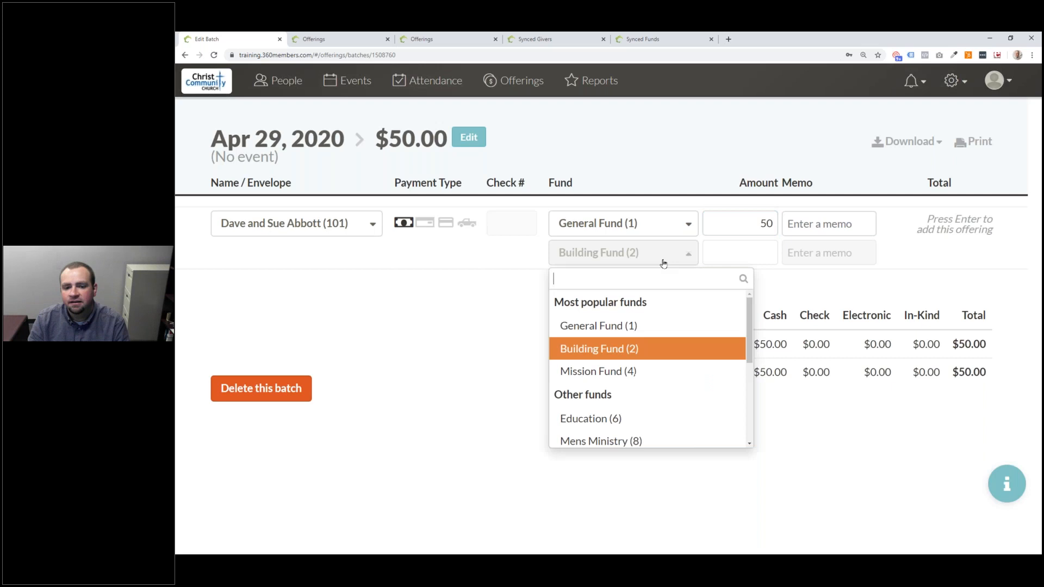
{"action": "left_click", "coordinate": [652, 349]}
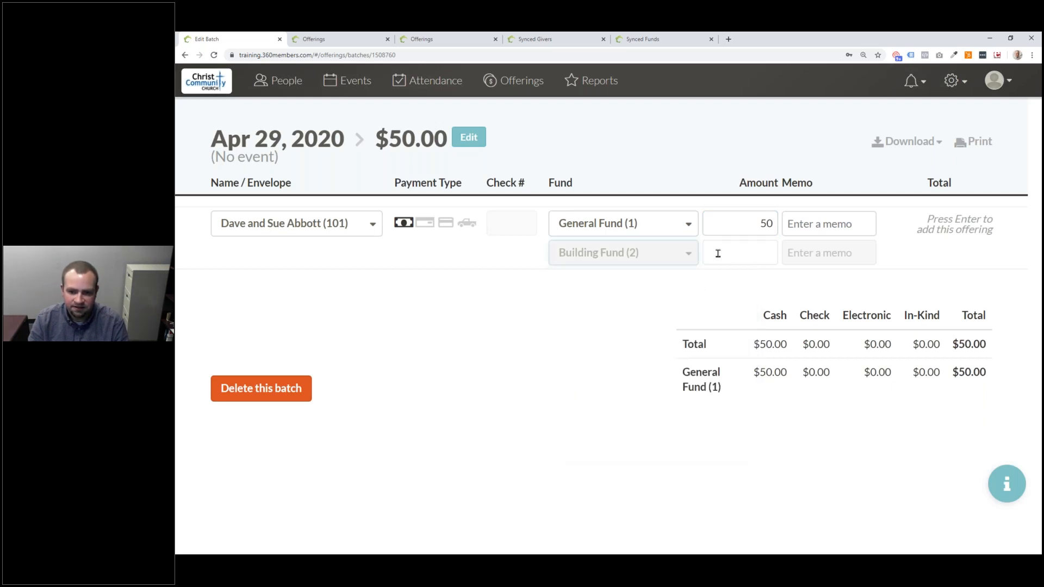
{"action": "left_click", "coordinate": [717, 257]}
{"action": "type", "text": "25"}
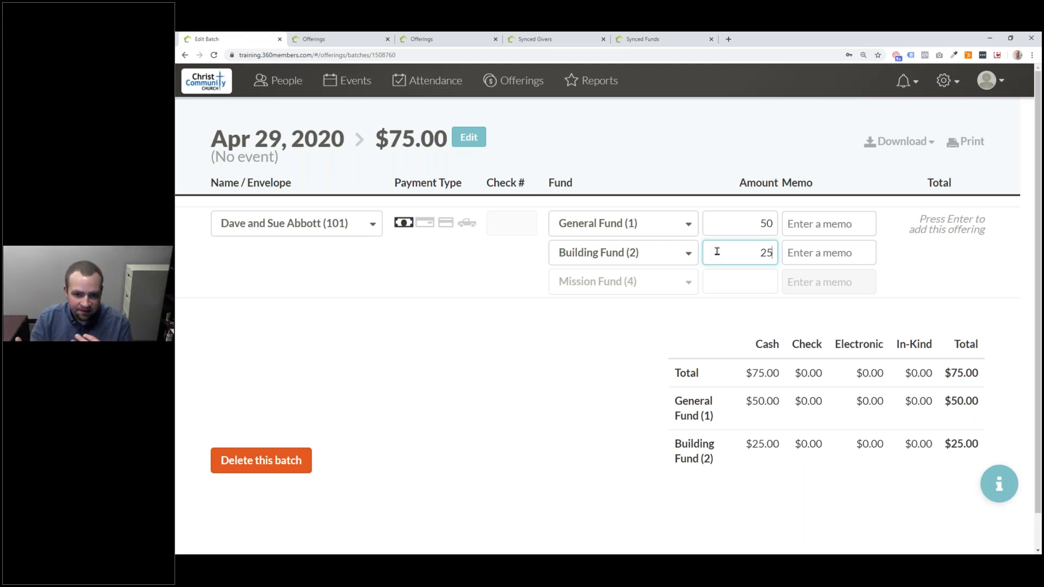
{"action": "key", "text": "BackSpace"}
{"action": "key", "text": "BackSpace"}
{"action": "left_click", "coordinate": [768, 225]}
{"action": "key", "text": "BackSpace"}
{"action": "key", "text": "BackSpace"}
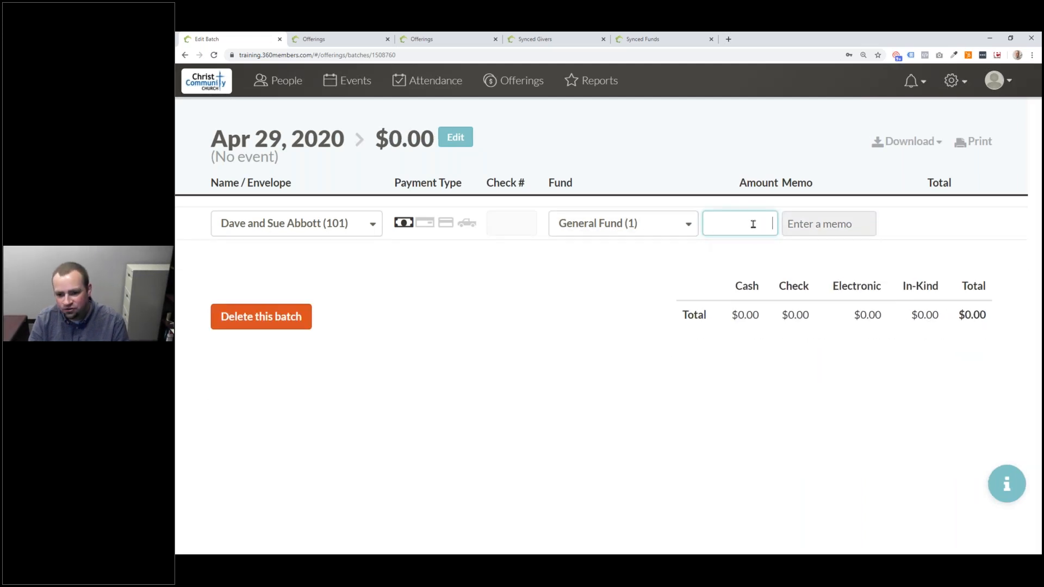
{"action": "type", "text": "50"}
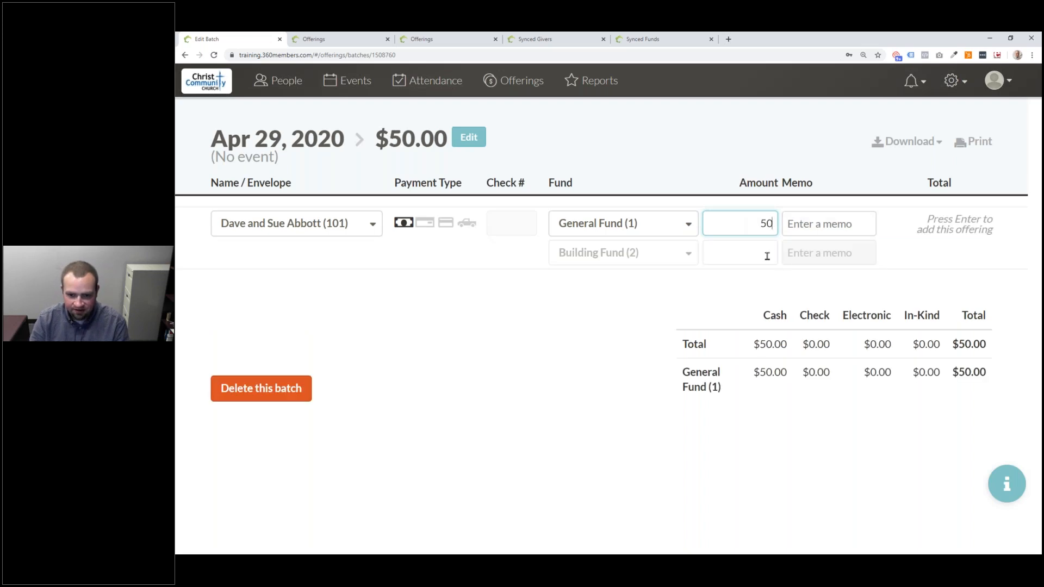
{"action": "left_click", "coordinate": [767, 256]}
{"action": "type", "text": "25"}
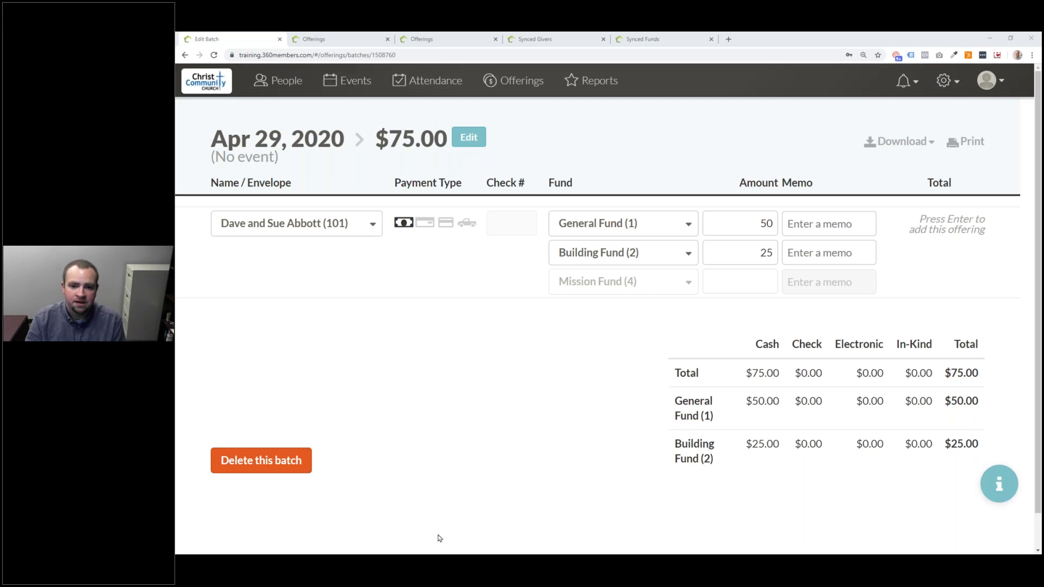
- Switch the Offerings overview to individual offerings and select Feb 11 – May 17, 2020 on the timeline
{"action": "left_click", "coordinate": [474, 297]}
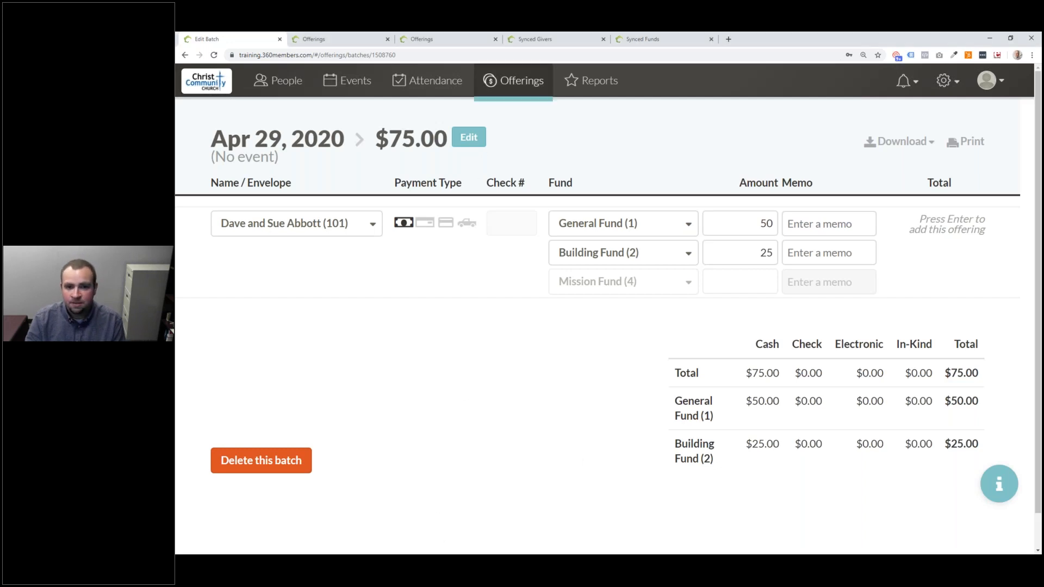
{"action": "left_click", "coordinate": [520, 82]}
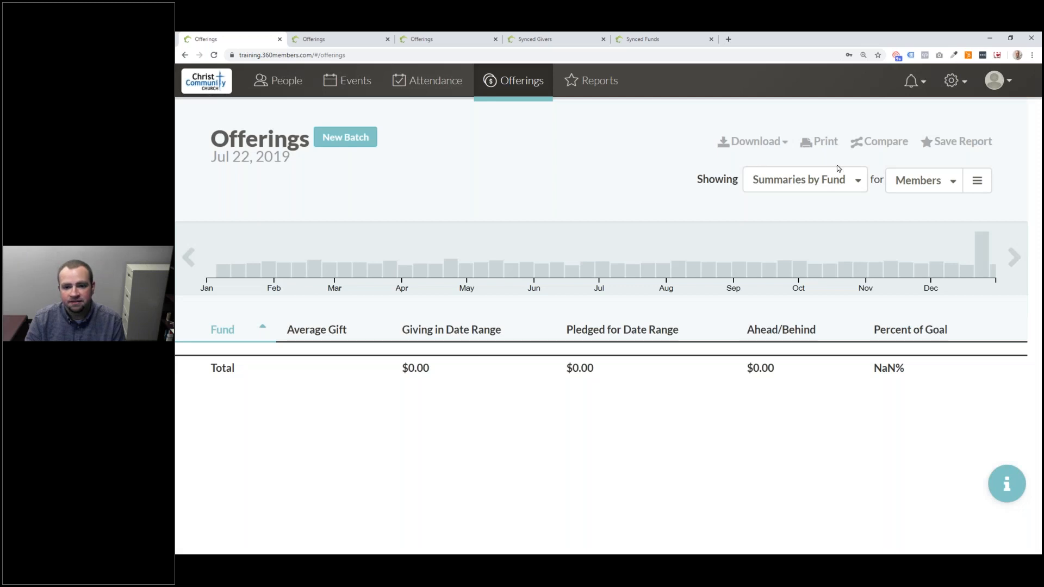
{"action": "left_click", "coordinate": [810, 181]}
{"action": "left_click", "coordinate": [837, 205]}
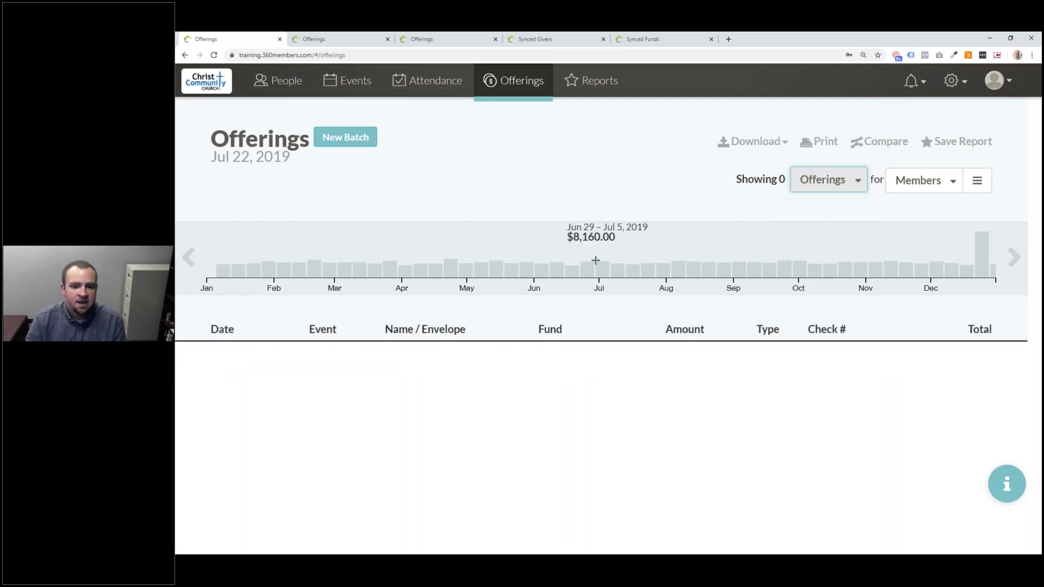
{"action": "mouse_move", "coordinate": [537, 246]}
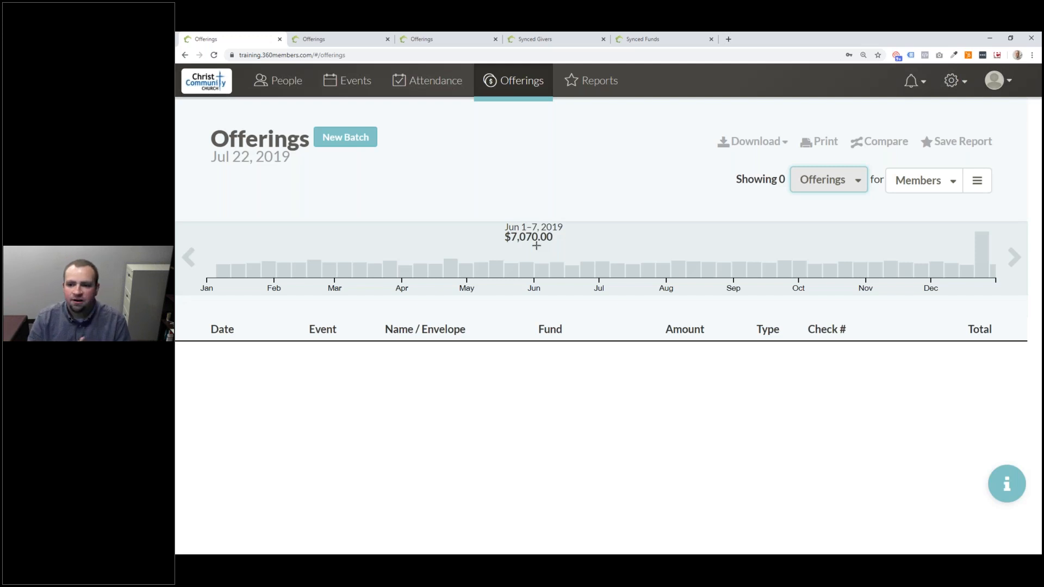
{"action": "left_click", "coordinate": [1014, 258]}
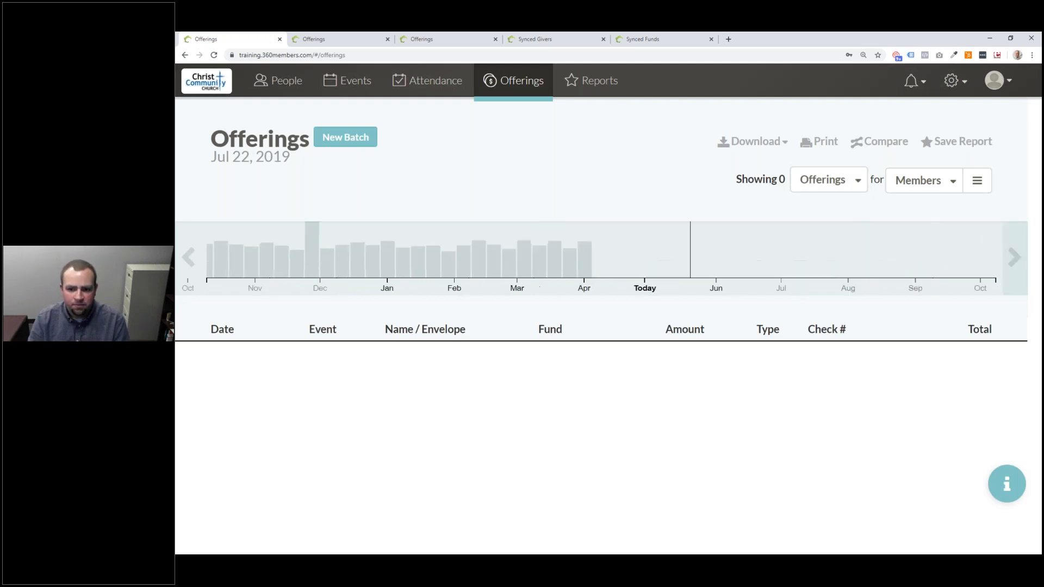
{"action": "left_click_drag", "start_coordinate": [501, 249], "coordinate": [293, 256]}
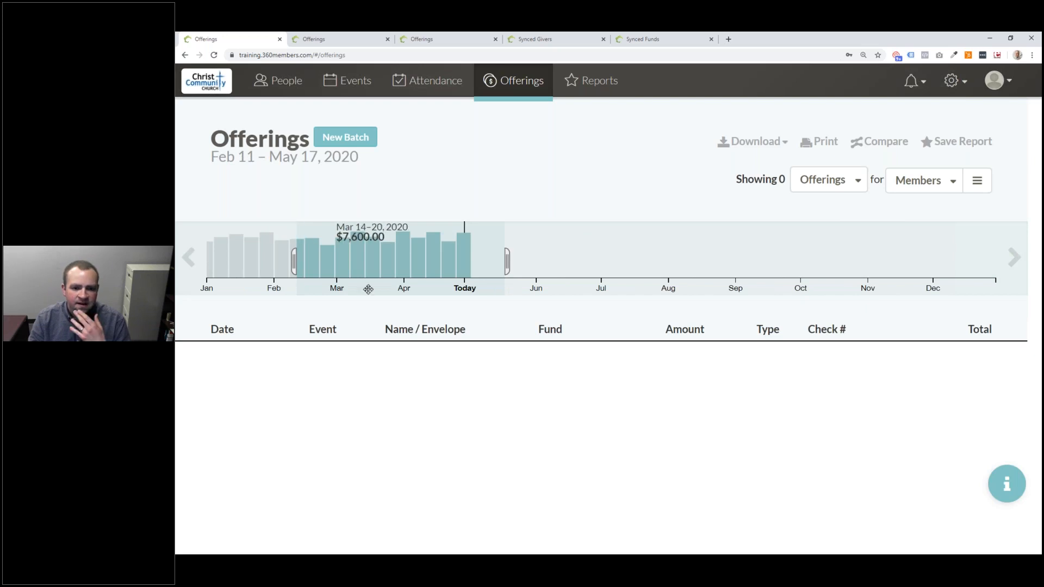
{"action": "scroll", "coordinate": [366, 306], "scroll_direction": "down", "scroll_amount": 1}
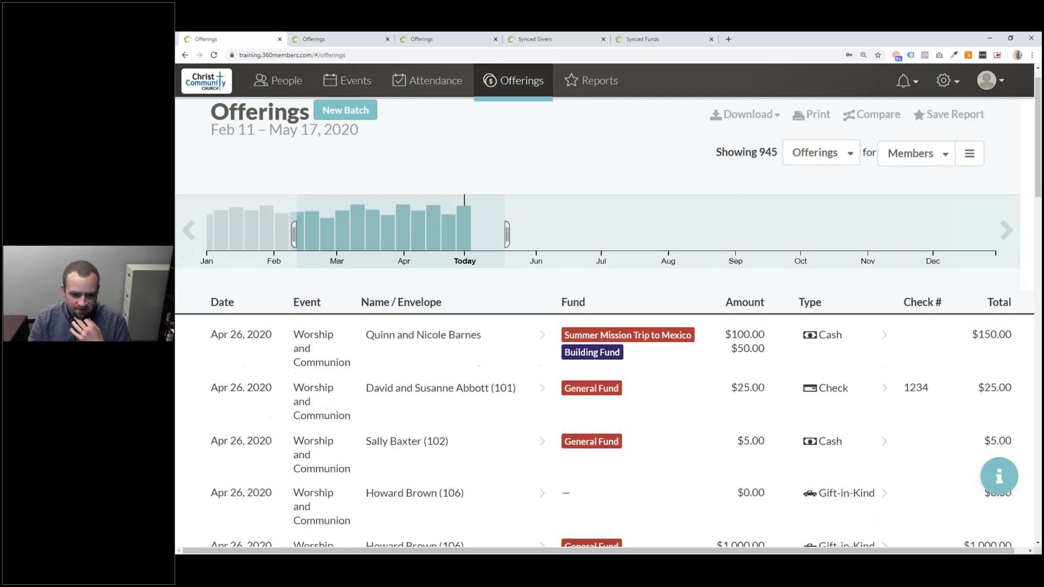
{"action": "scroll", "coordinate": [452, 397], "scroll_direction": "down", "scroll_amount": 3}
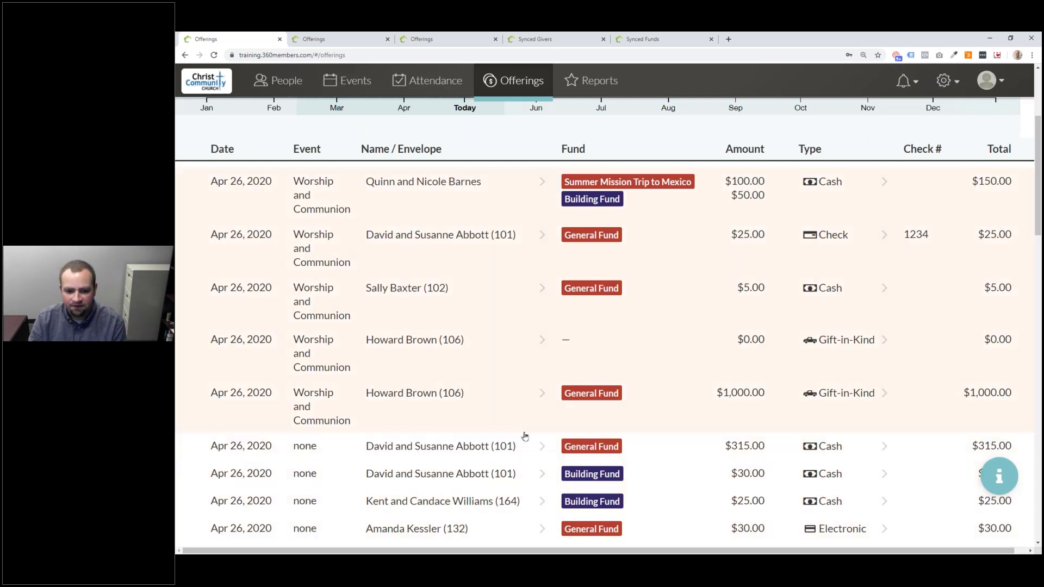
{"action": "scroll", "coordinate": [525, 436], "scroll_direction": "down", "scroll_amount": 3}
{"action": "scroll", "coordinate": [525, 429], "scroll_direction": "up", "scroll_amount": 3}
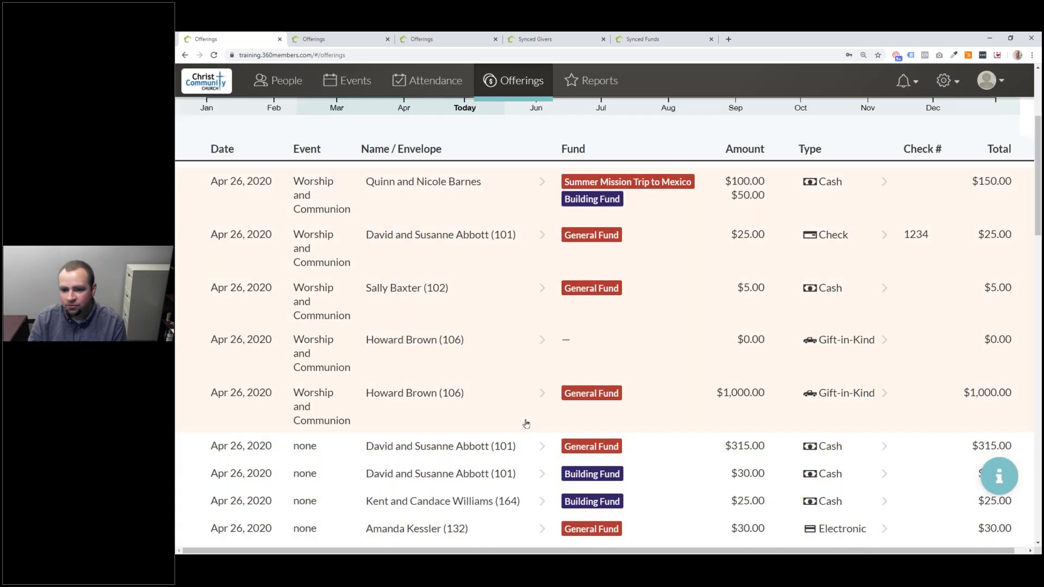
{"action": "scroll", "coordinate": [526, 424], "scroll_direction": "up", "scroll_amount": 3}
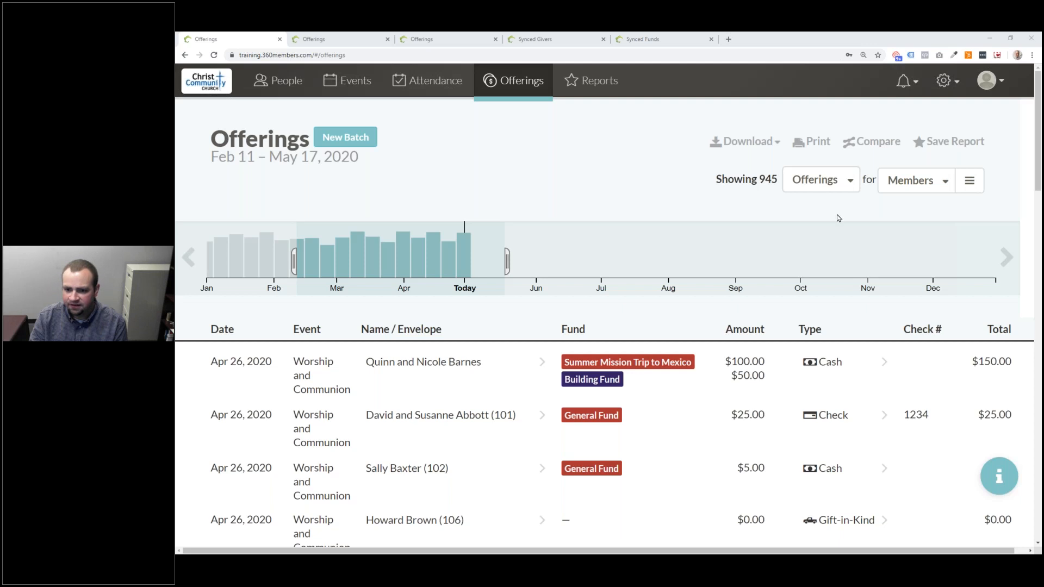
- Preview the offerings summarized by fund, then return to the individual offerings list
{"action": "left_click", "coordinate": [831, 185]}
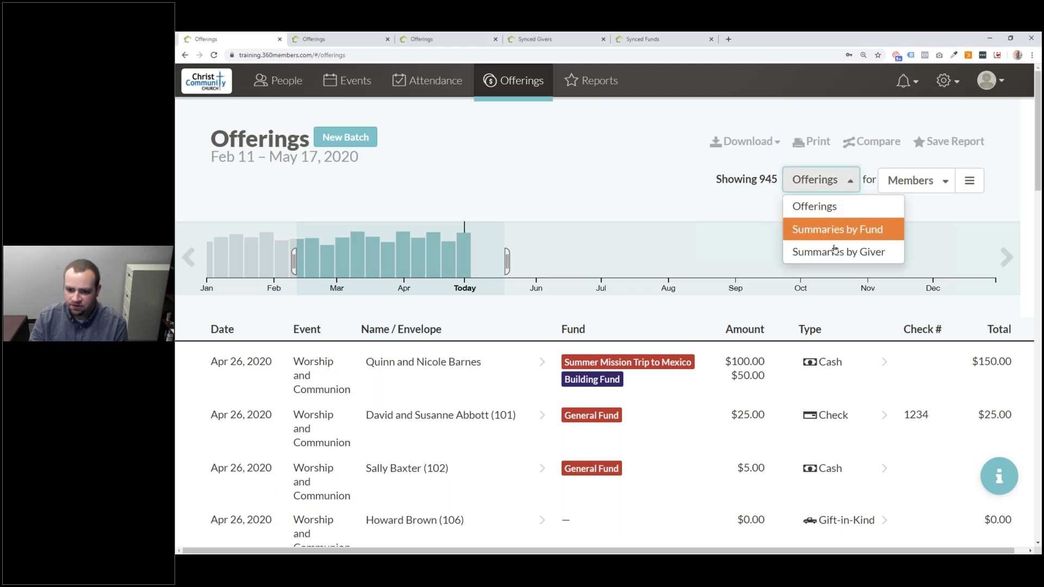
{"action": "left_click", "coordinate": [833, 231]}
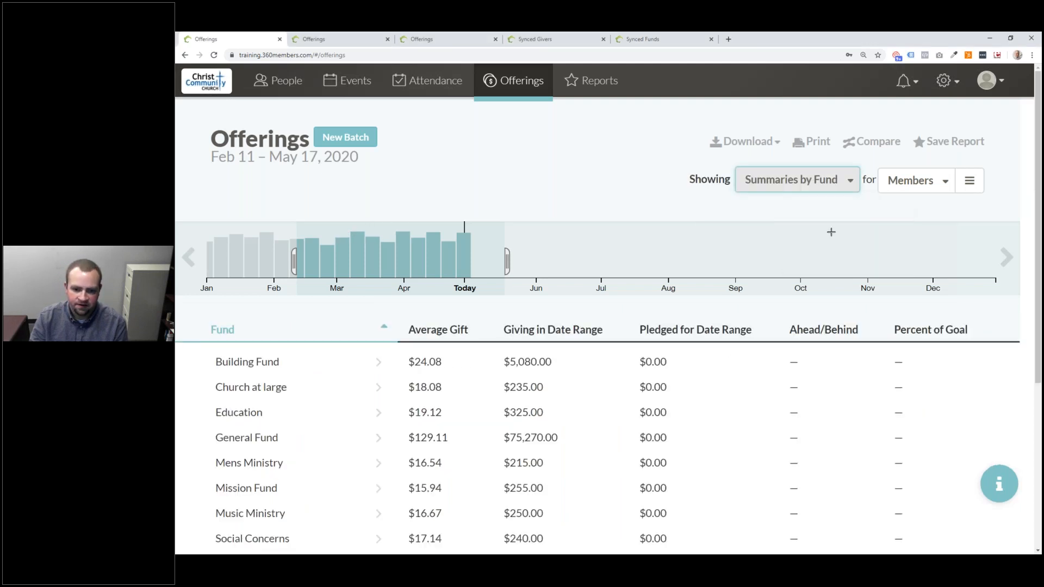
{"action": "scroll", "coordinate": [833, 237], "scroll_direction": "down", "scroll_amount": 2}
{"action": "scroll", "coordinate": [746, 212], "scroll_direction": "down", "scroll_amount": 3}
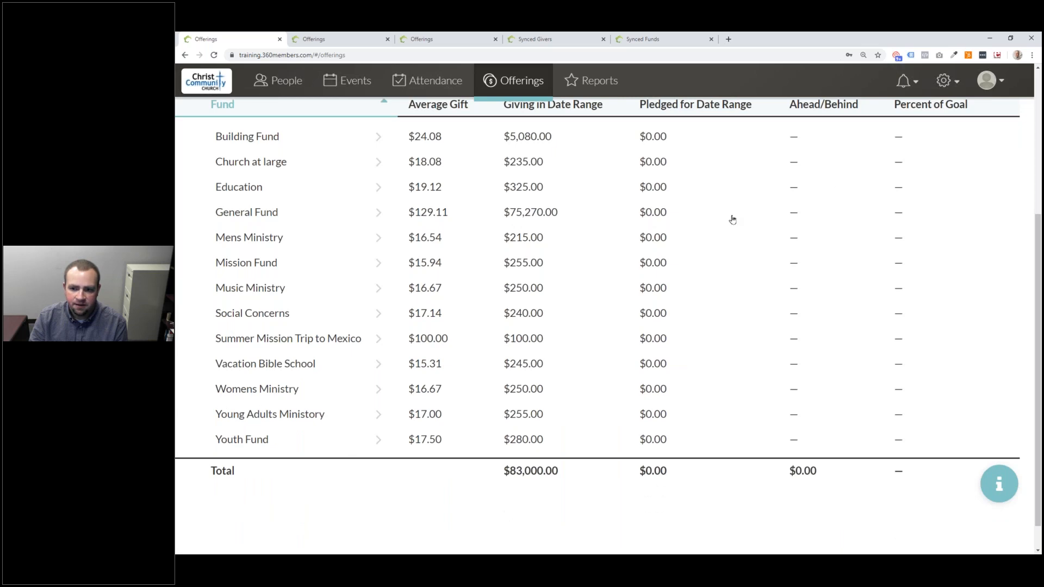
{"action": "scroll", "coordinate": [732, 216], "scroll_direction": "up", "scroll_amount": 4}
{"action": "left_click", "coordinate": [771, 188]}
{"action": "left_click", "coordinate": [763, 208]}
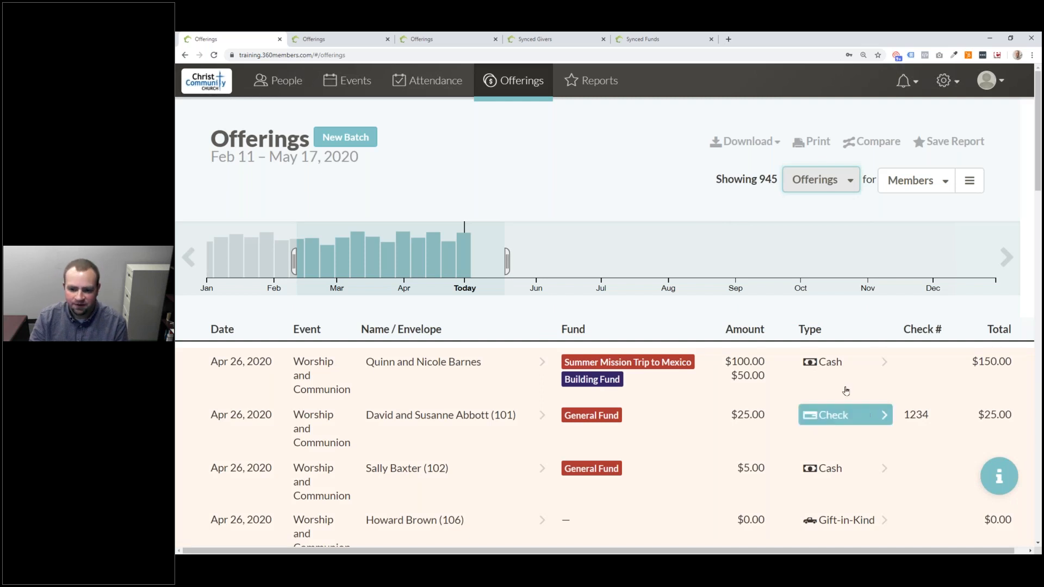
- Filter to cash payments, summarize by fund, and sort by Giving in Date Range ascending
{"action": "left_click", "coordinate": [839, 363]}
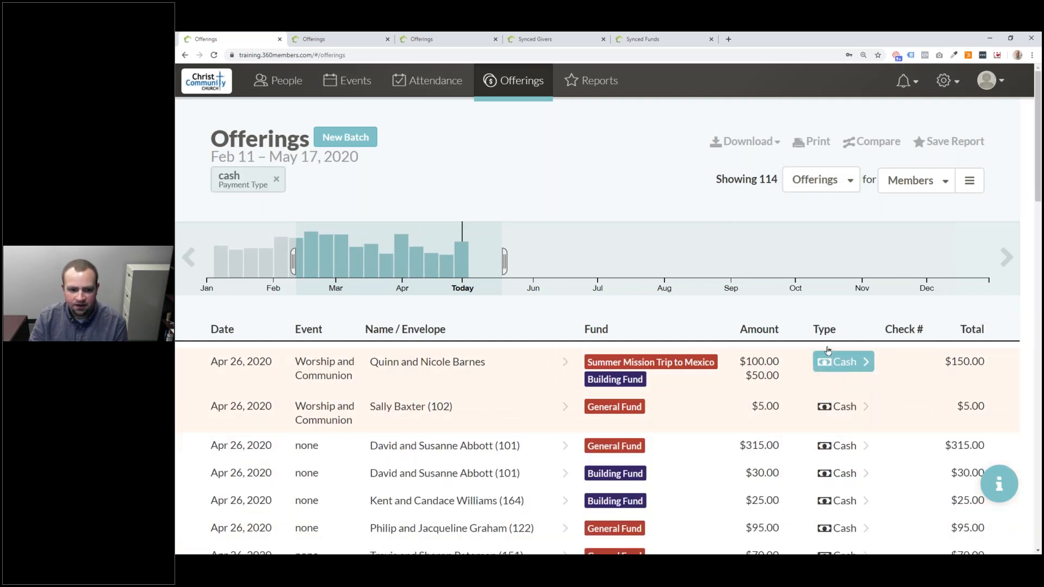
{"action": "left_click", "coordinate": [793, 180]}
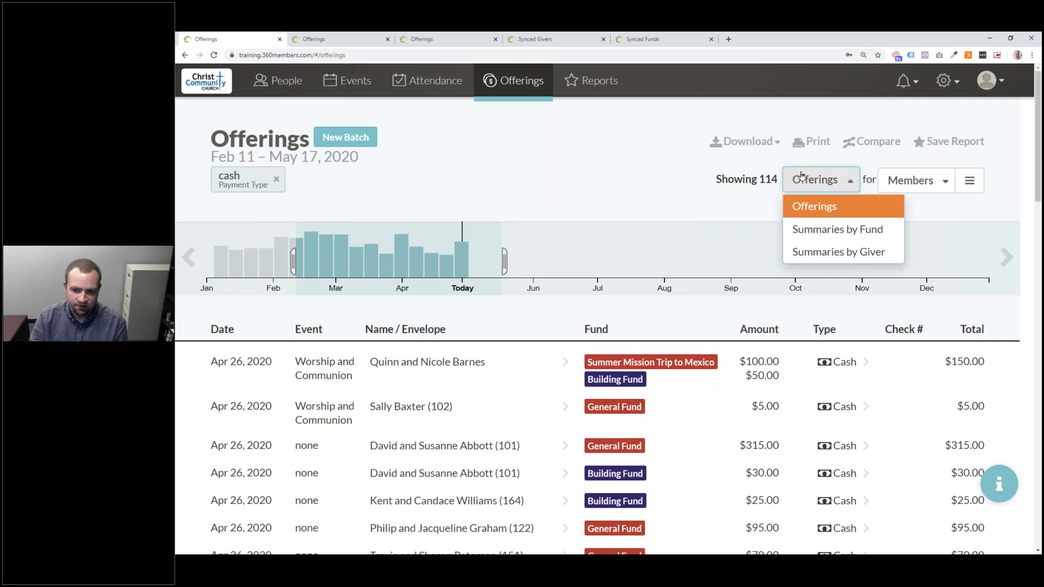
{"action": "left_click", "coordinate": [813, 229]}
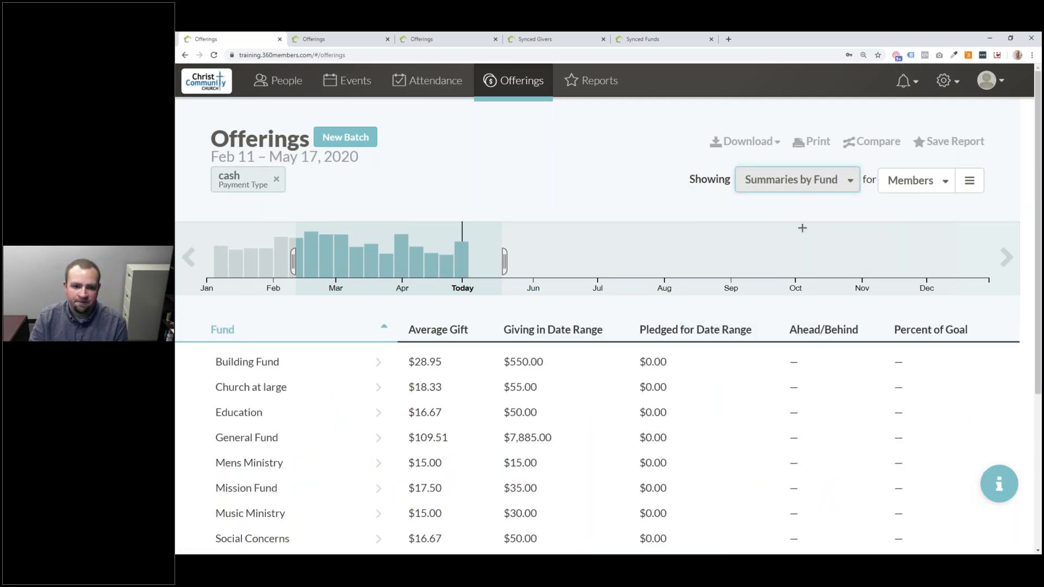
{"action": "scroll", "coordinate": [541, 384], "scroll_direction": "down", "scroll_amount": 3}
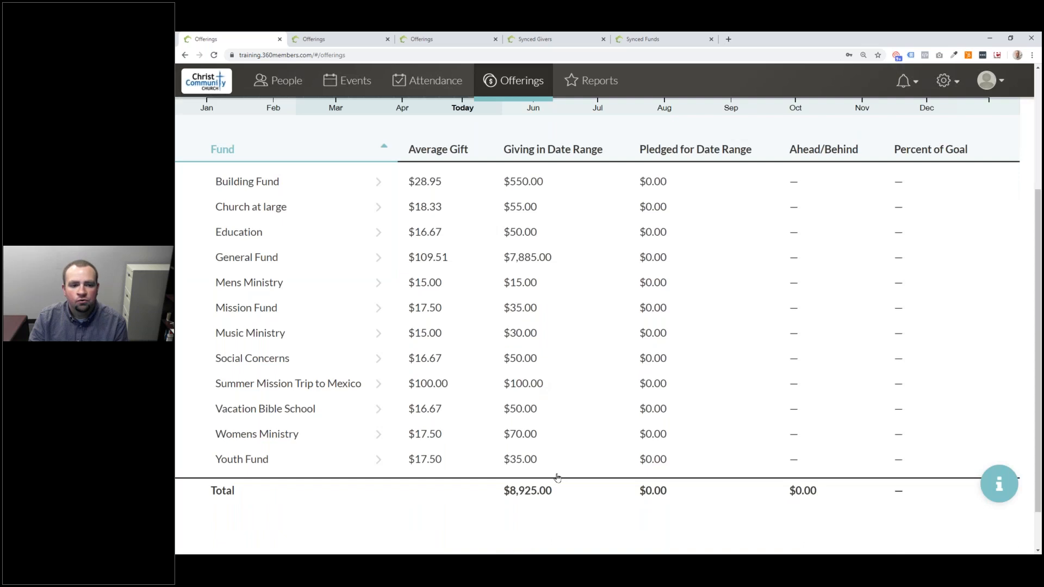
{"action": "scroll", "coordinate": [535, 471], "scroll_direction": "up", "scroll_amount": 3}
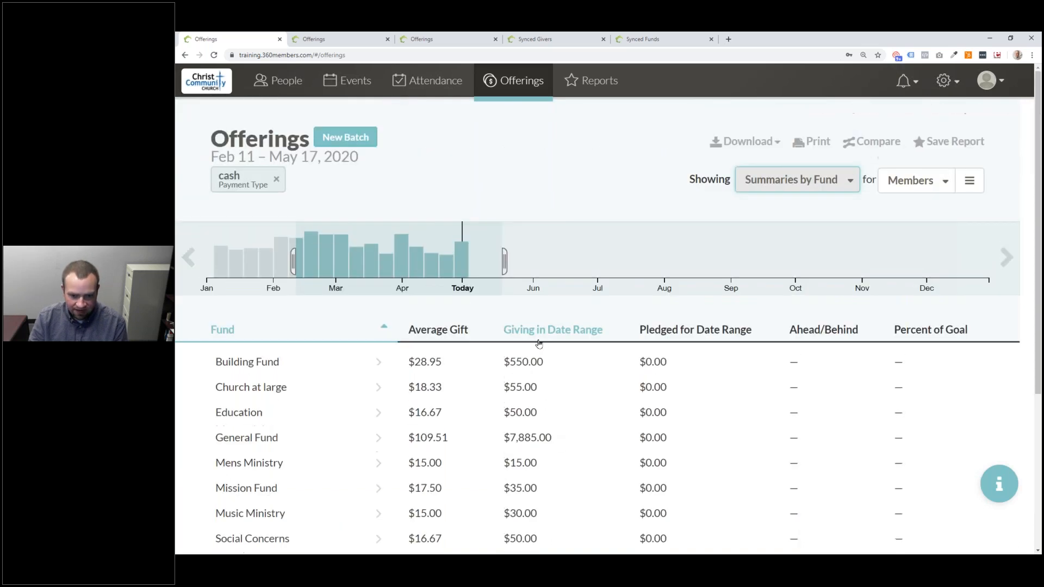
{"action": "left_click", "coordinate": [552, 329]}
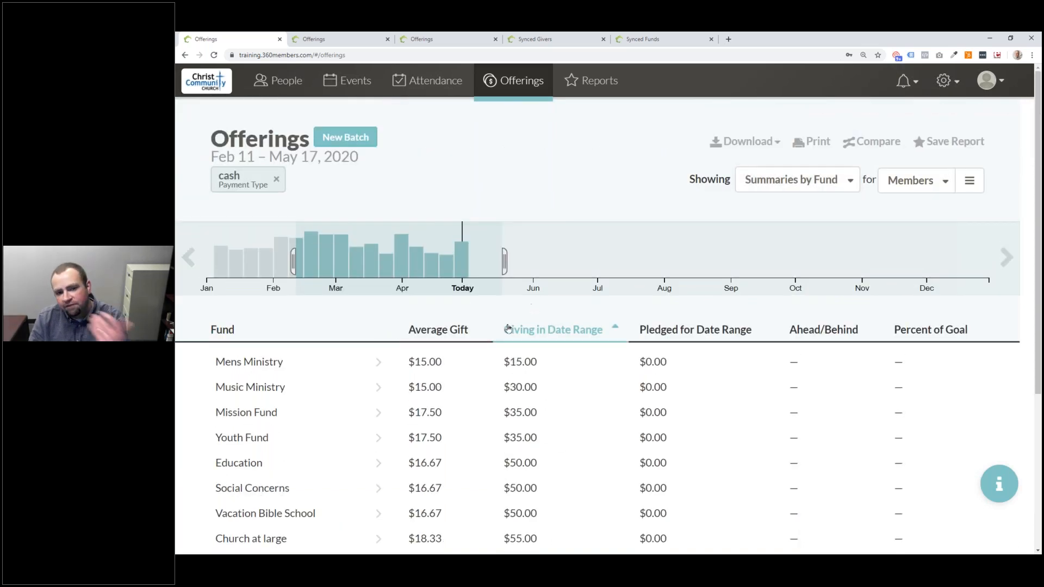
- Review the cash-only fund summary for Feb 11 – May 17, 2020, led by Mens Ministry at $15.00
{"action": "mouse_move", "coordinate": [429, 244]}
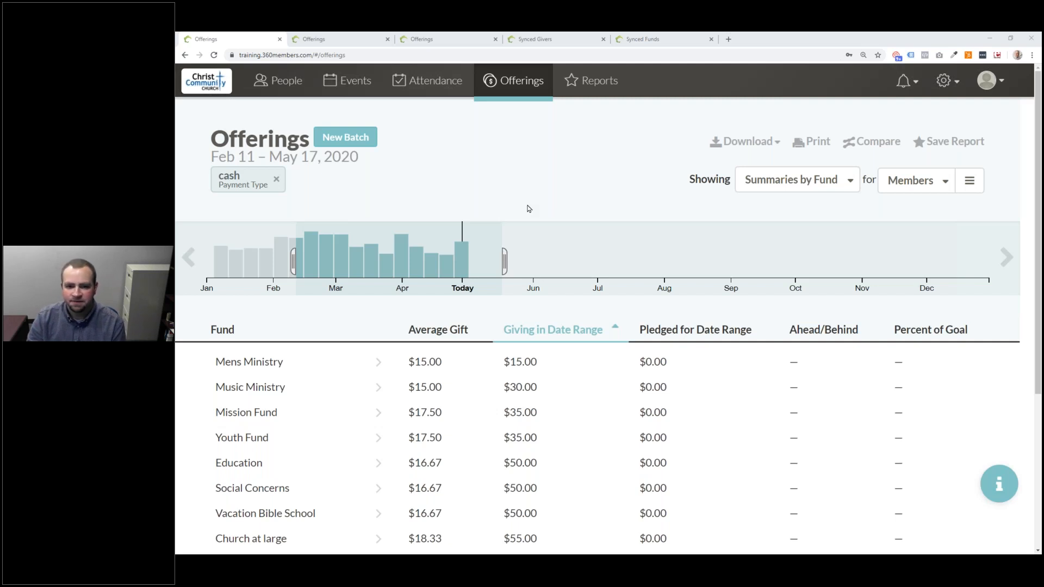
- Open a member's profile from the People directory and view their household's offerings by fund
{"action": "left_click", "coordinate": [280, 87]}
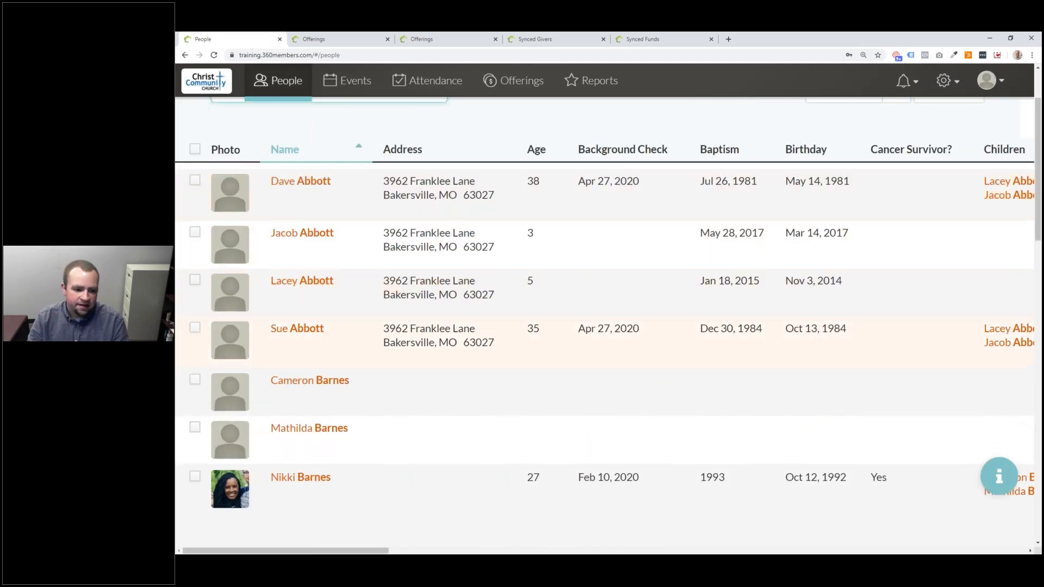
{"action": "scroll", "coordinate": [292, 387], "scroll_direction": "down", "scroll_amount": 2}
{"action": "left_click", "coordinate": [292, 386]}
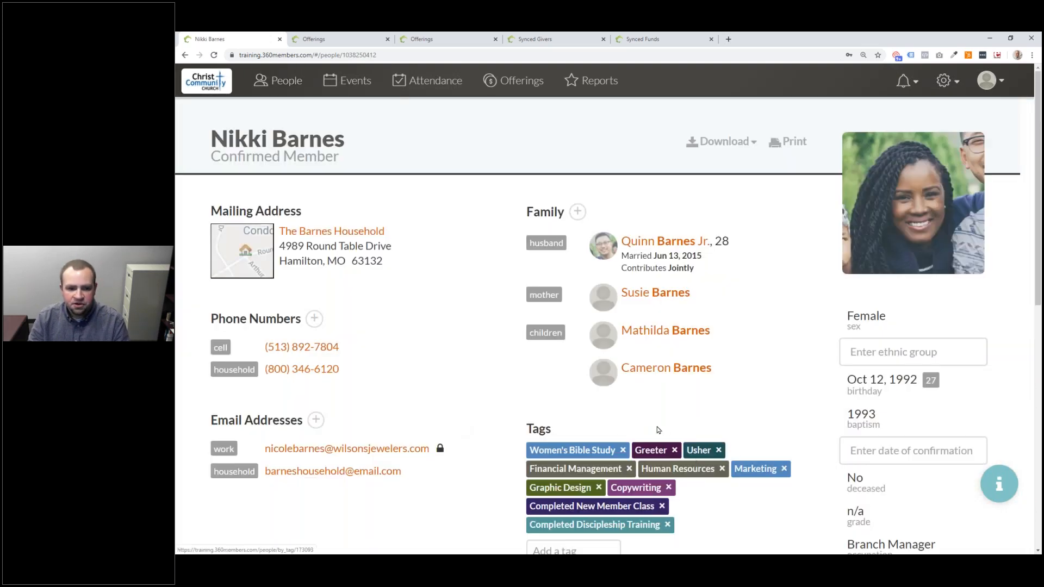
{"action": "scroll", "coordinate": [655, 430], "scroll_direction": "down", "scroll_amount": 10}
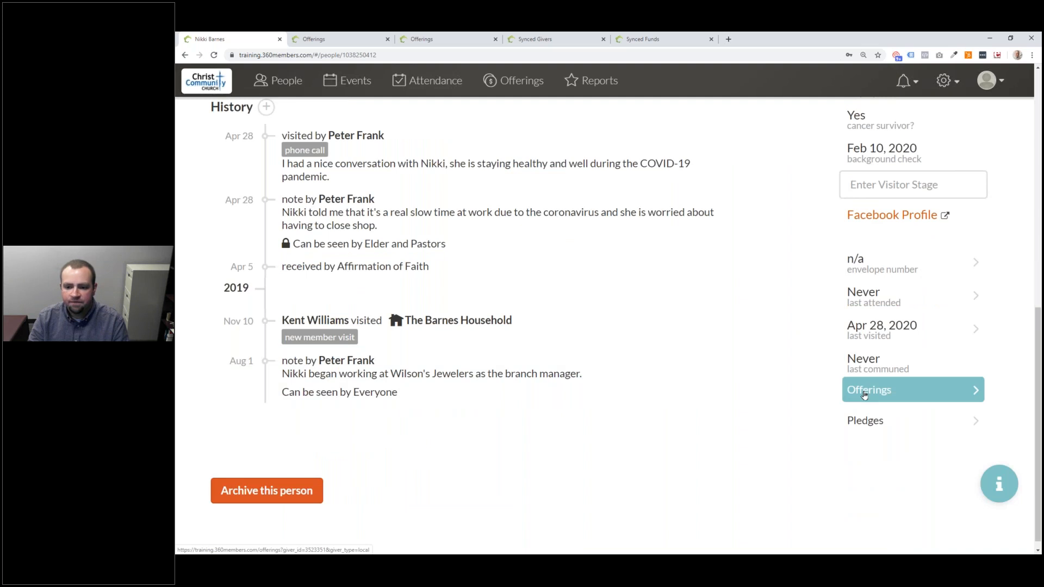
{"action": "left_click", "coordinate": [895, 398]}
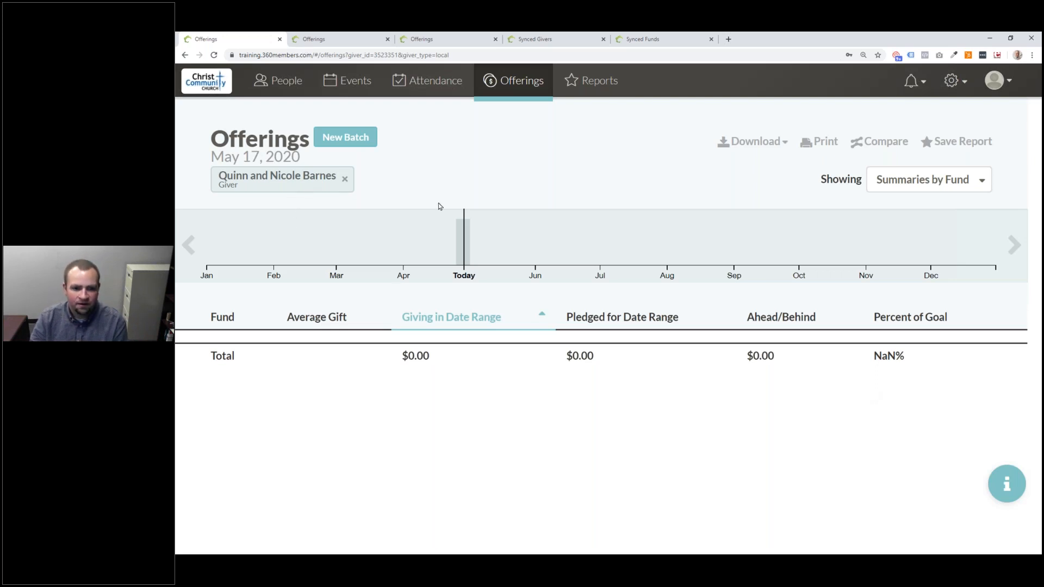
- Select the last 9 days on the giving timeline and remove the Giver filter to include everyone
{"action": "mouse_move", "coordinate": [460, 236]}
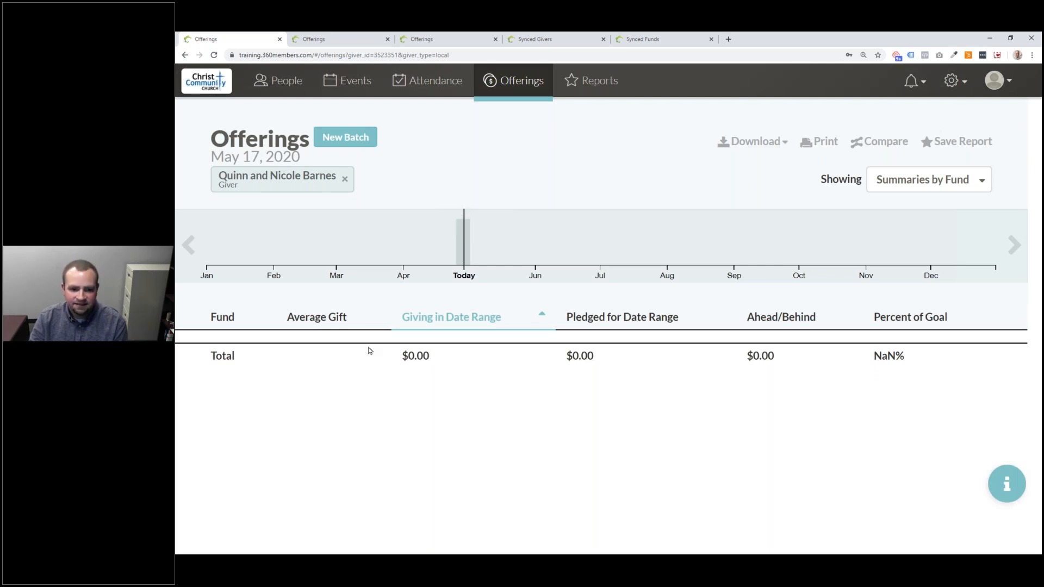
{"action": "left_click_drag", "start_coordinate": [479, 245], "coordinate": [444, 248]}
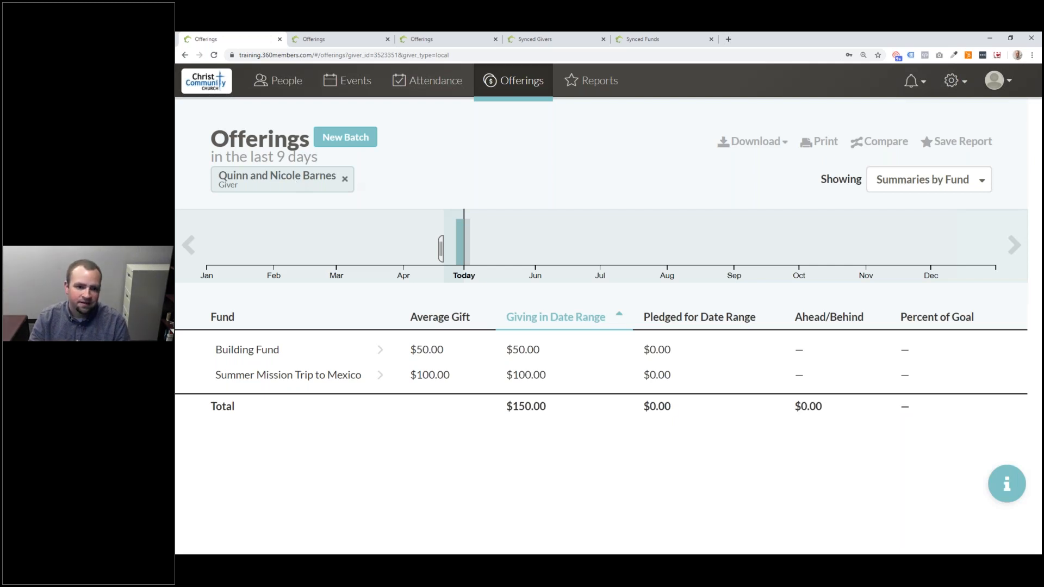
{"action": "left_click", "coordinate": [345, 180]}
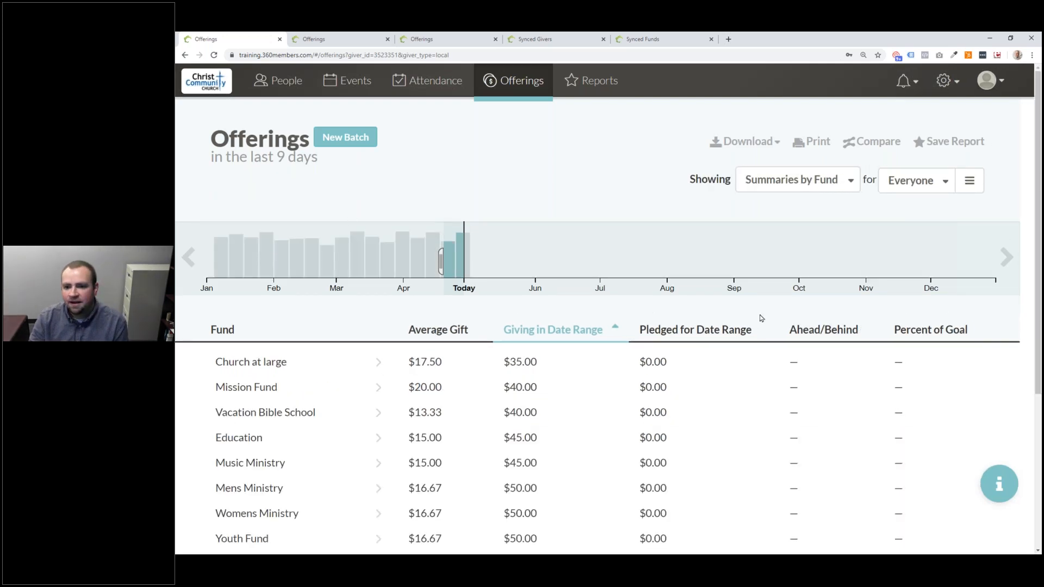
- Summarize by giver, sort by name, and filter to the single household that gave $150.00
{"action": "left_click", "coordinate": [797, 180]}
{"action": "left_click", "coordinate": [794, 249]}
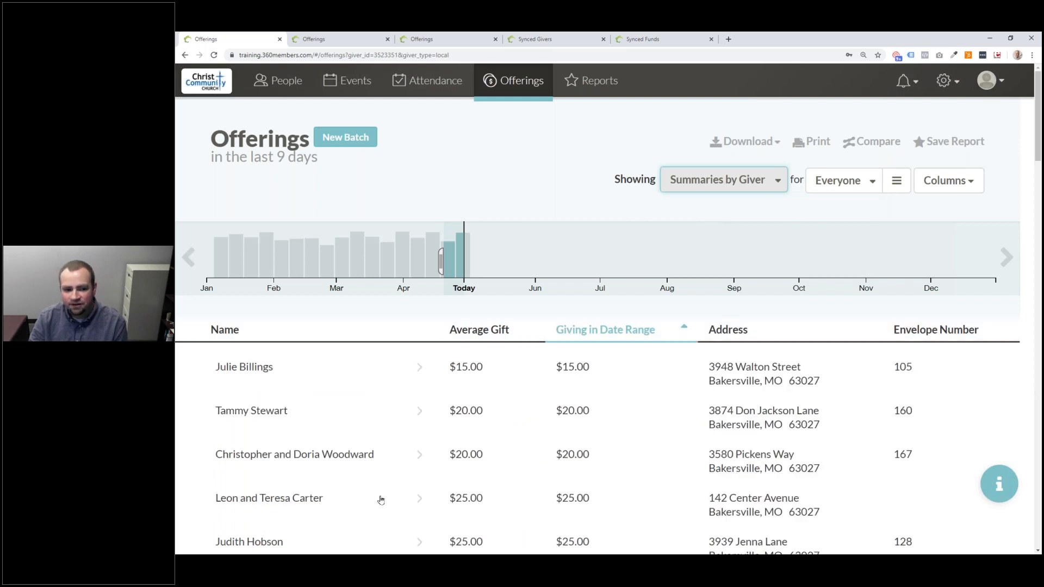
{"action": "scroll", "coordinate": [338, 419], "scroll_direction": "down", "scroll_amount": 3}
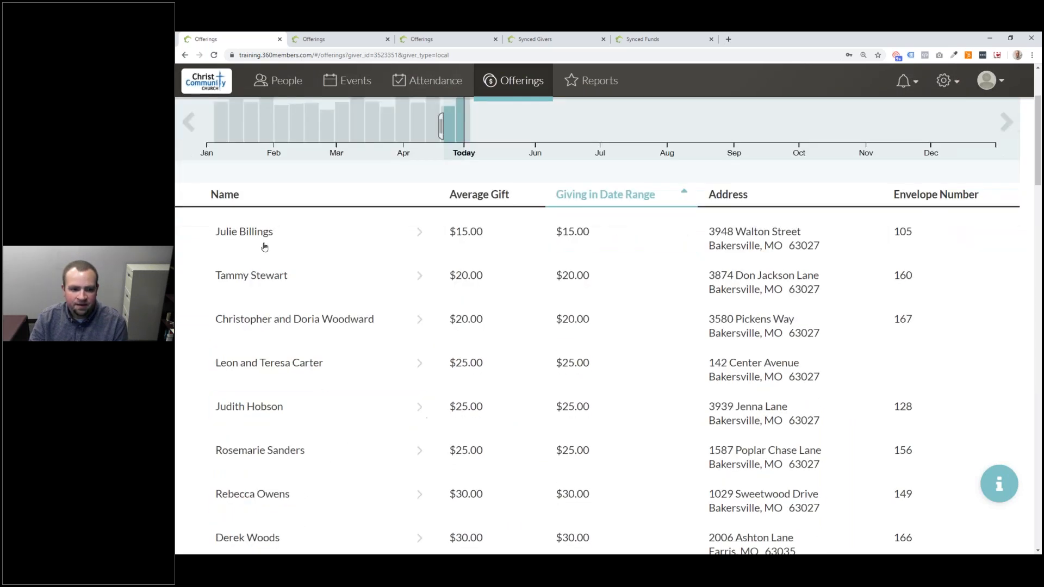
{"action": "left_click", "coordinate": [236, 199]}
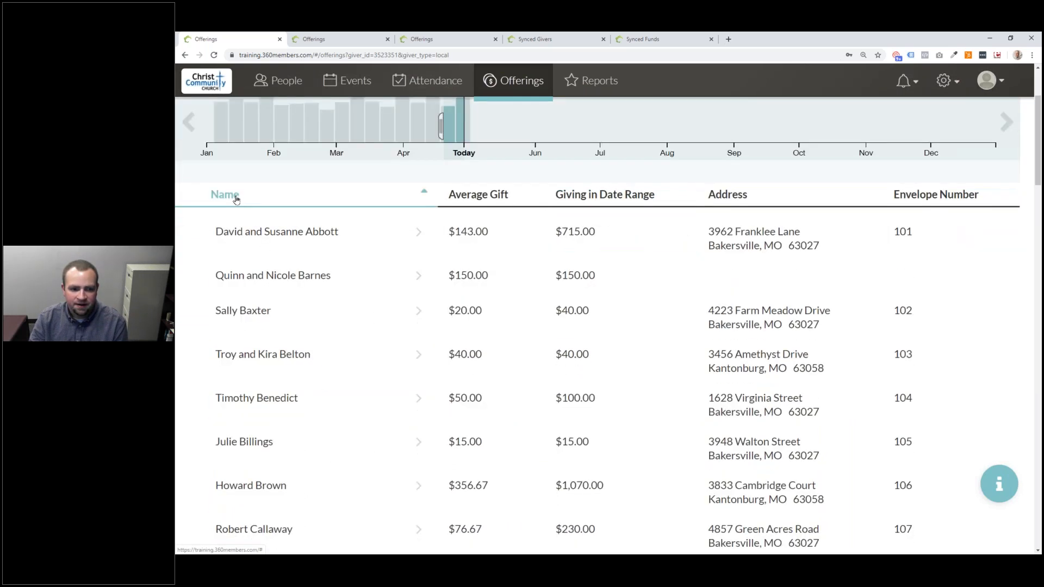
{"action": "left_click", "coordinate": [300, 276]}
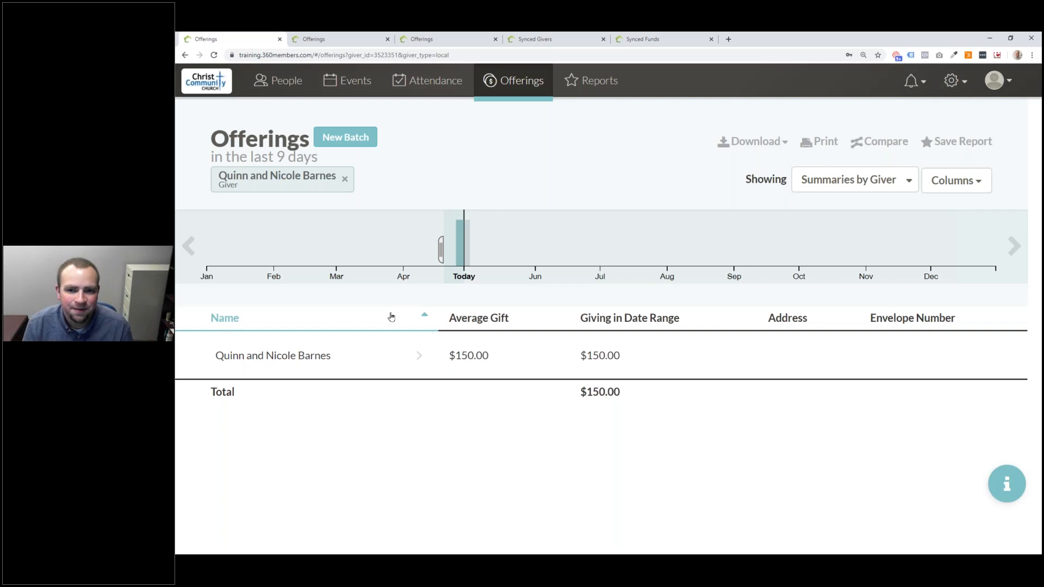
- Add a new role named 'Offering Entry' on the Roles settings page
{"action": "left_click", "coordinate": [962, 91]}
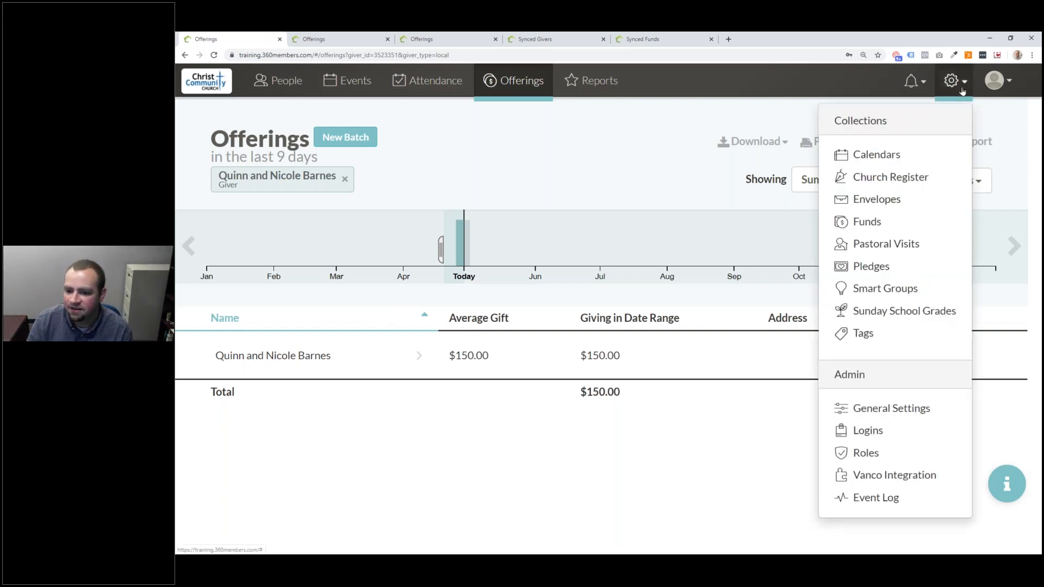
{"action": "left_click", "coordinate": [873, 454]}
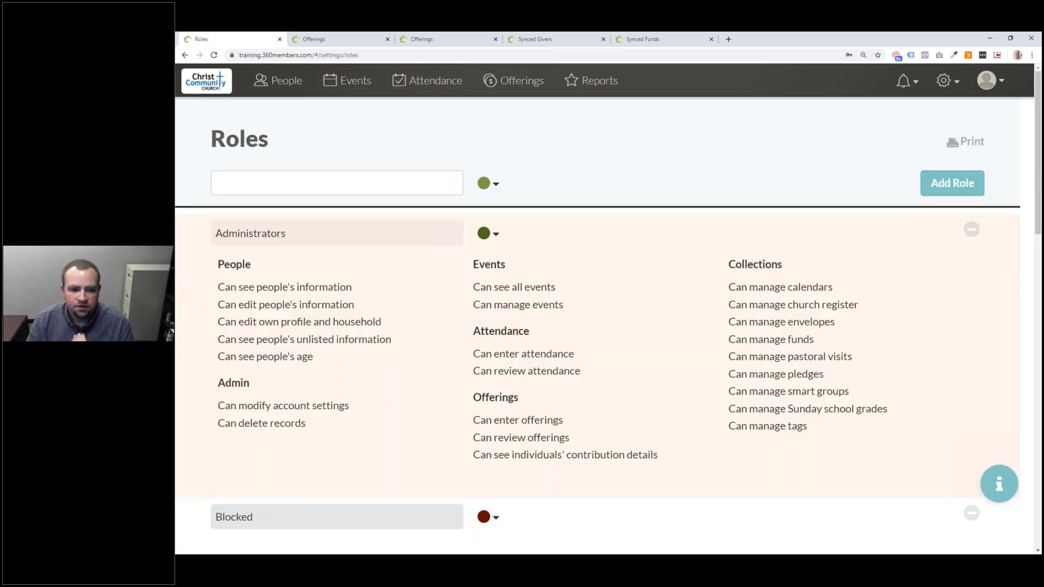
{"action": "left_click", "coordinate": [275, 181]}
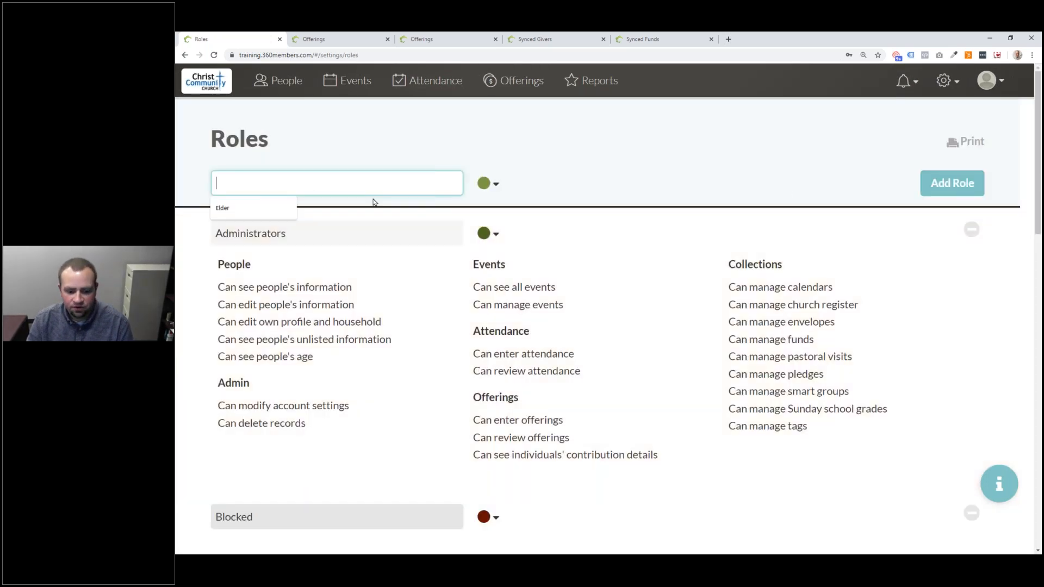
{"action": "type", "text": "Offering Entry"}
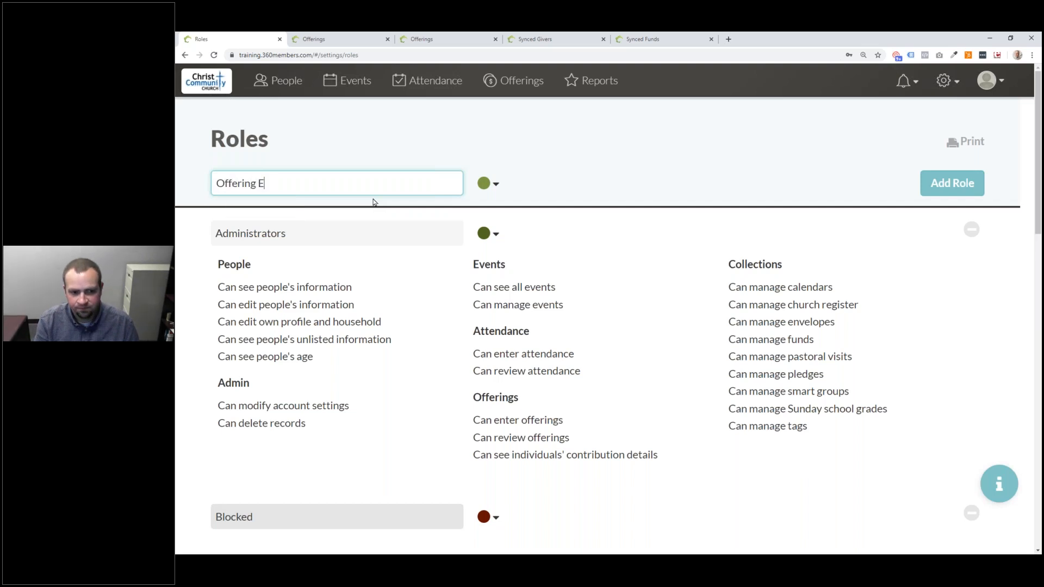
{"action": "key", "text": "Return"}
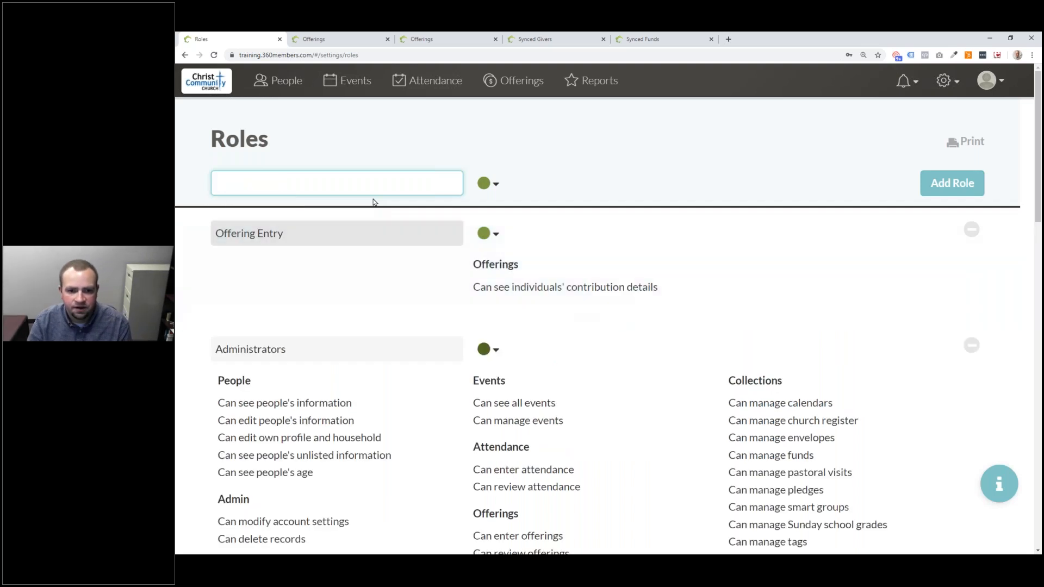
- Limit the Offering Entry role to only 'Can enter offerings', with contribution details off, and save
{"action": "left_click", "coordinate": [673, 249]}
{"action": "left_click", "coordinate": [483, 458]}
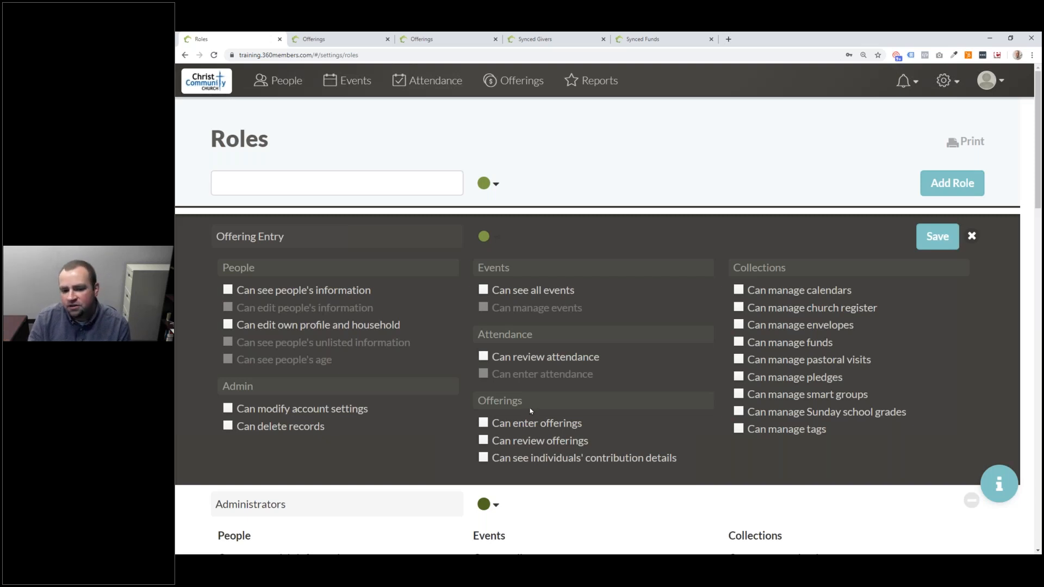
{"action": "left_click", "coordinate": [527, 425]}
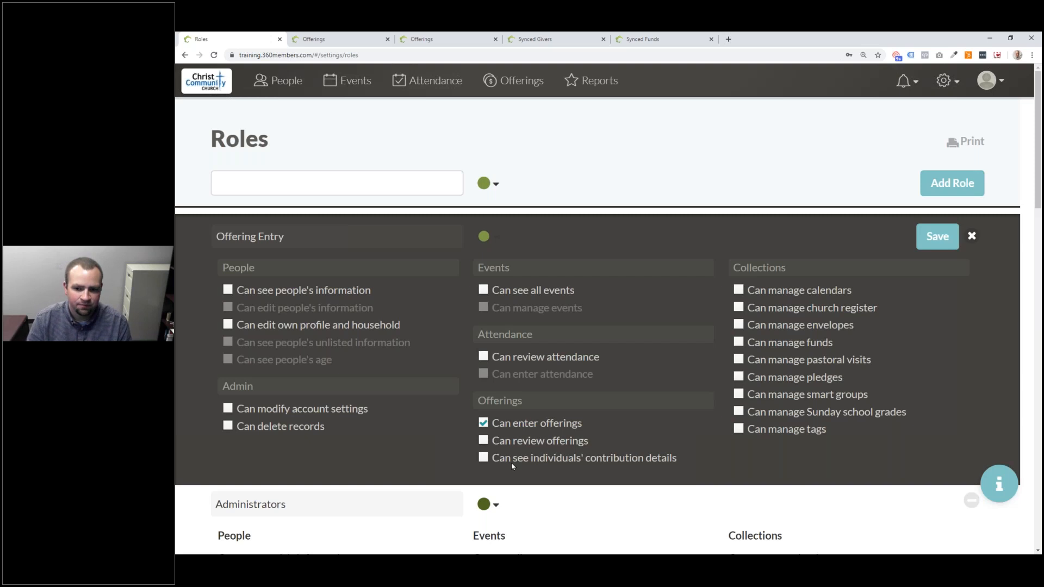
{"action": "left_click", "coordinate": [937, 237]}
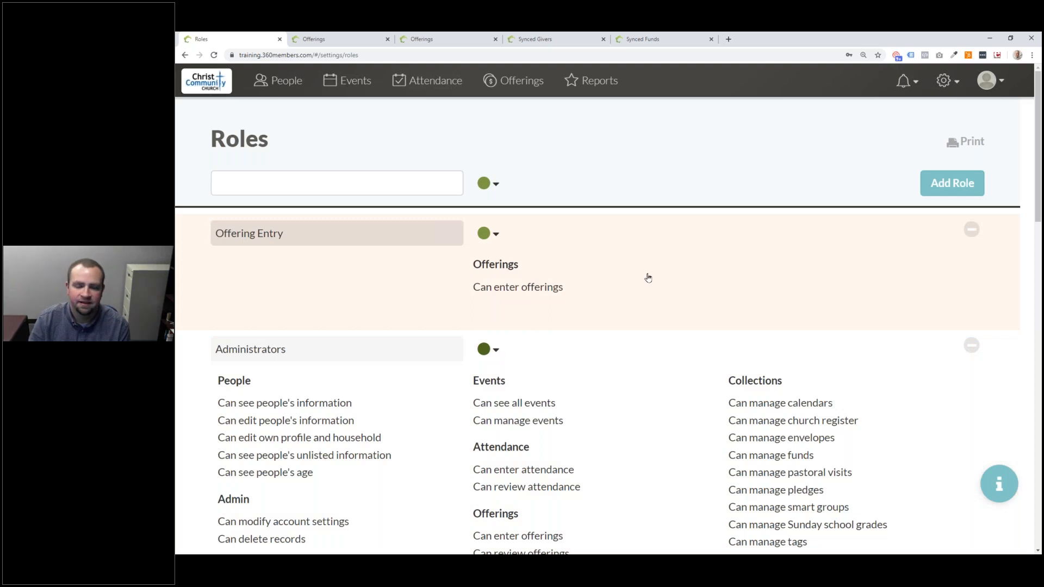
- On the Logins page, replace the second login's Volunteers role with Offering Entry and save
{"action": "left_click", "coordinate": [947, 82]}
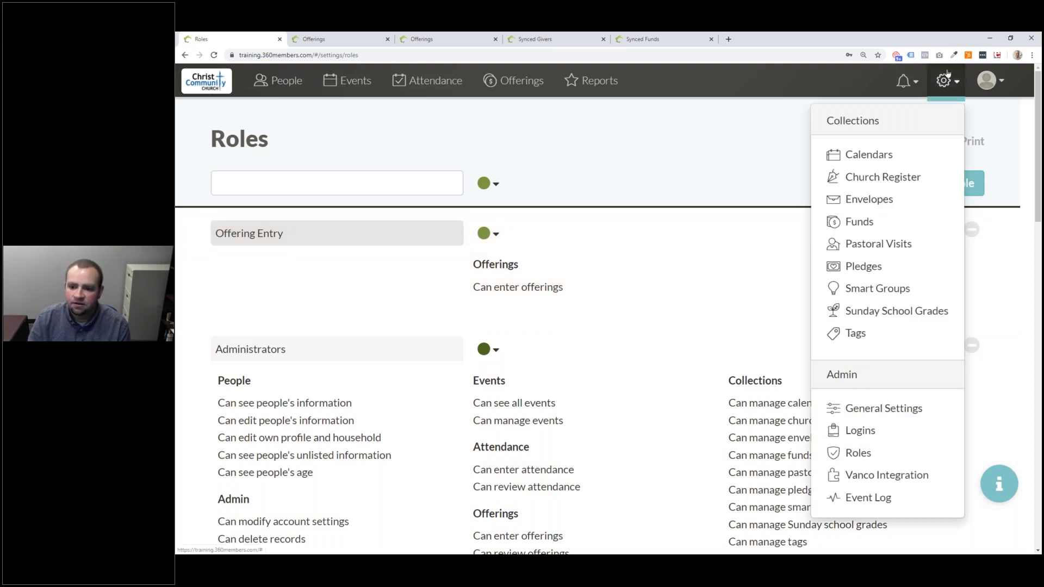
{"action": "left_click", "coordinate": [889, 437]}
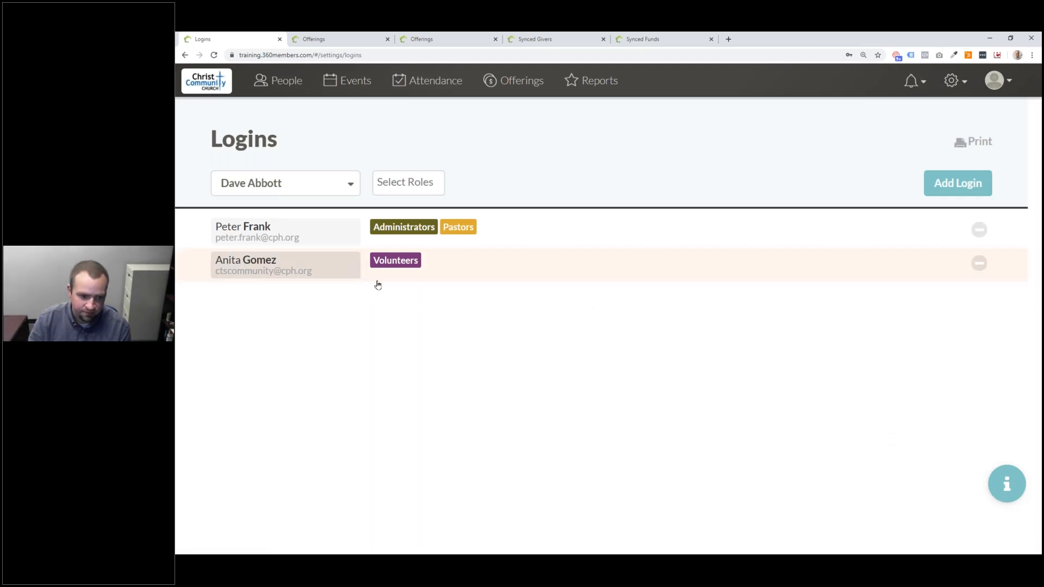
{"action": "left_click", "coordinate": [475, 276]}
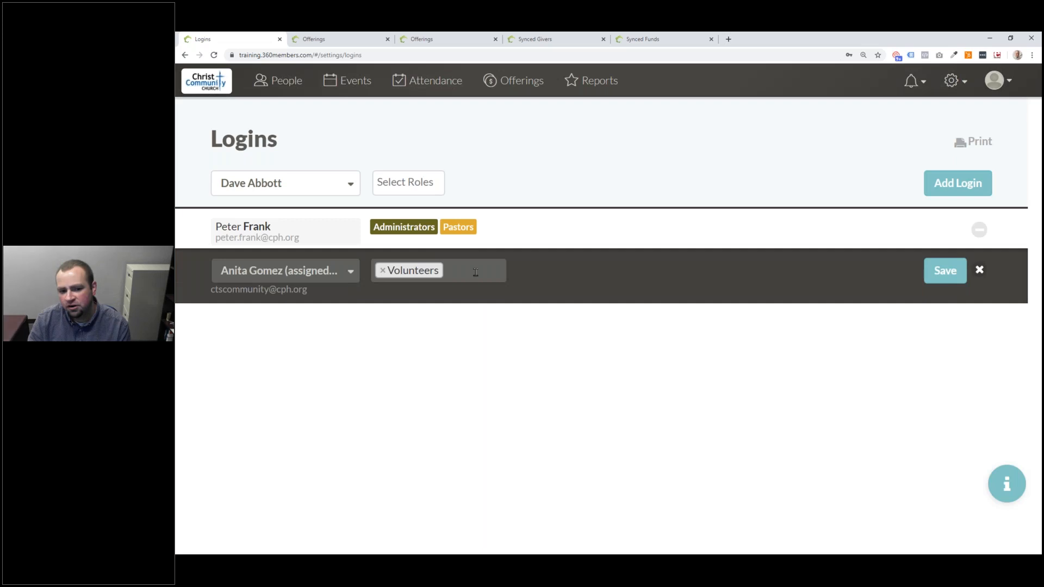
{"action": "left_click", "coordinate": [471, 271]}
{"action": "key", "text": "BackSpace"}
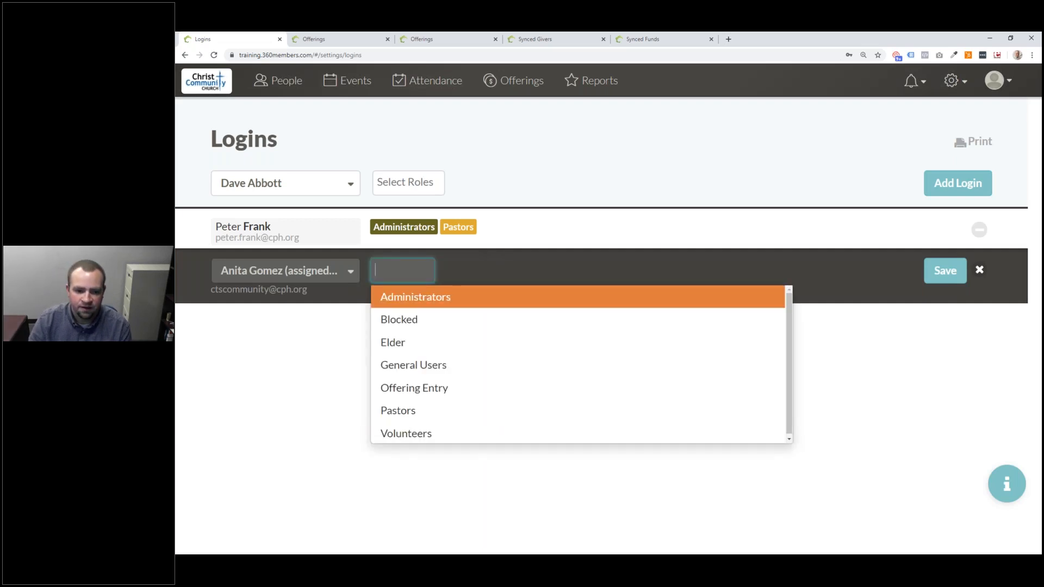
{"action": "left_click", "coordinate": [435, 388]}
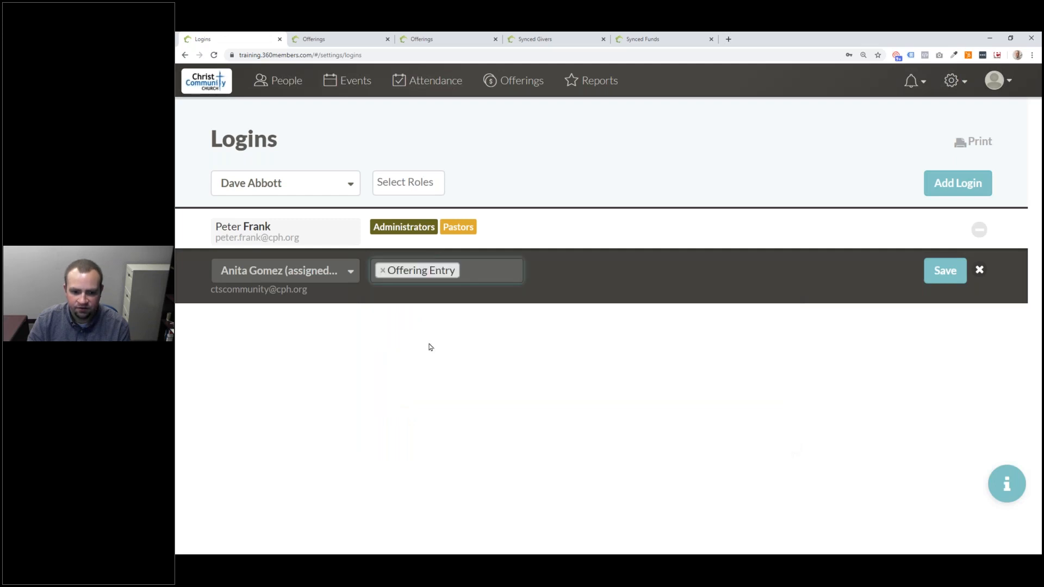
{"action": "left_click", "coordinate": [939, 274]}
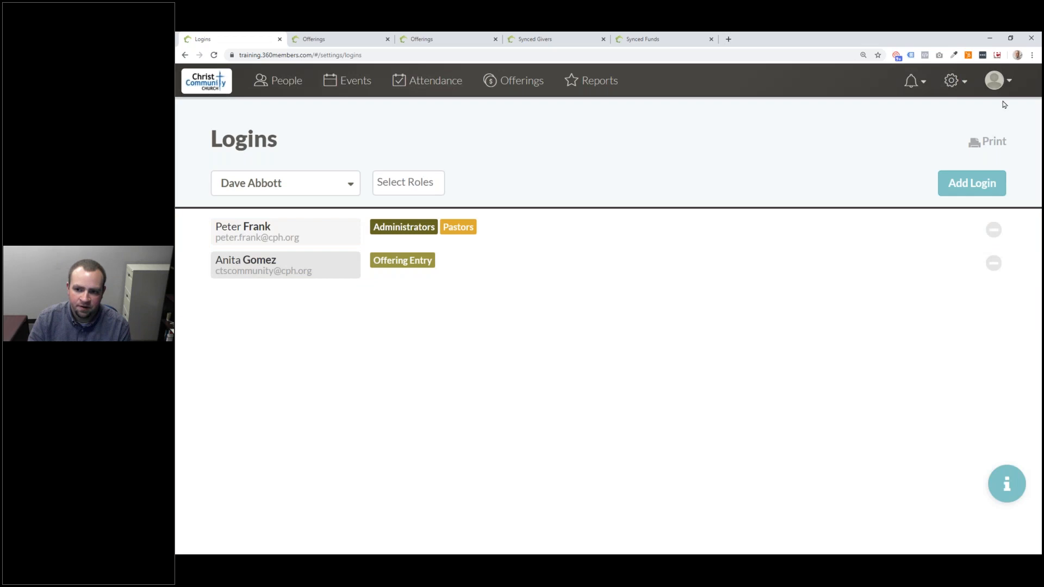
{"action": "left_click", "coordinate": [1010, 81]}
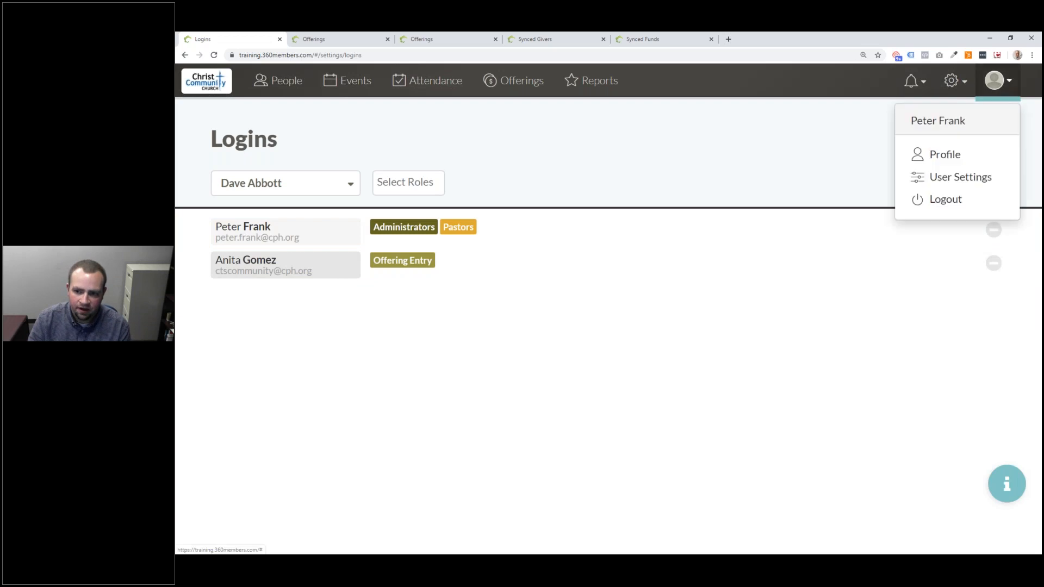
- Log out and sign back in with the saved offering-entry login
{"action": "left_click", "coordinate": [967, 205]}
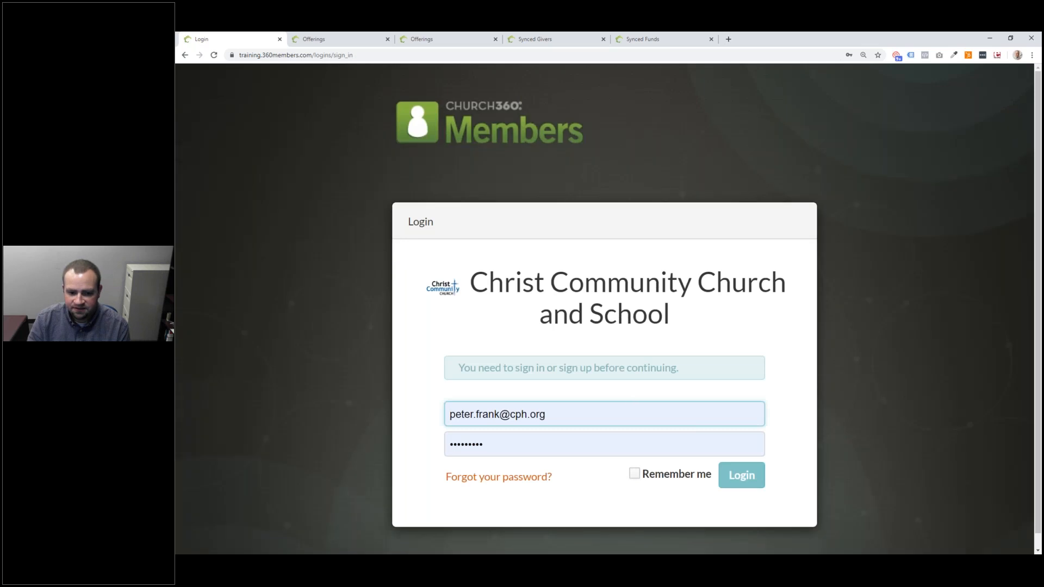
{"action": "left_click_drag", "start_coordinate": [575, 416], "coordinate": [387, 388]}
{"action": "left_click", "coordinate": [531, 234]}
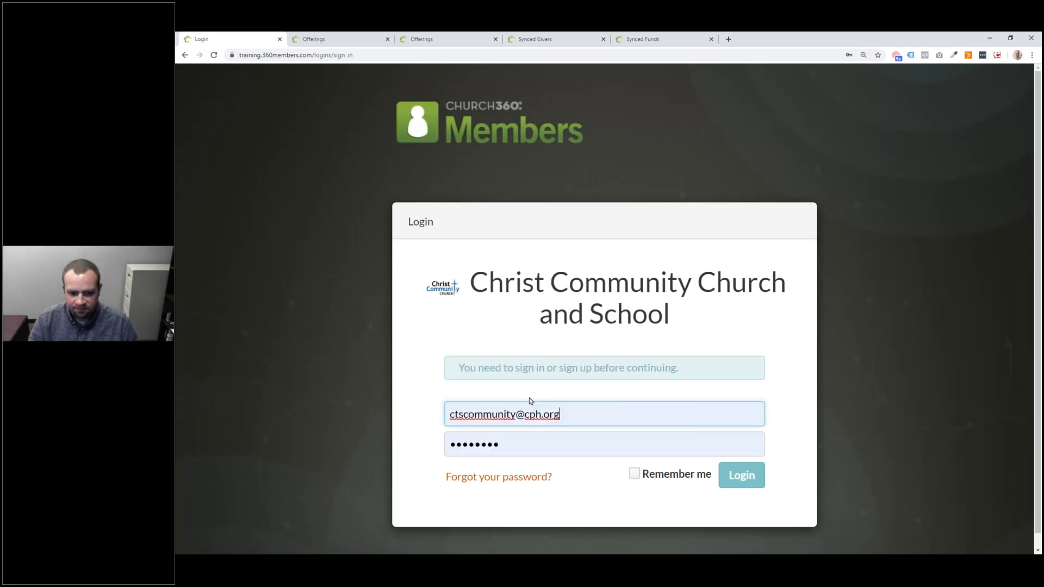
{"action": "left_click", "coordinate": [729, 479]}
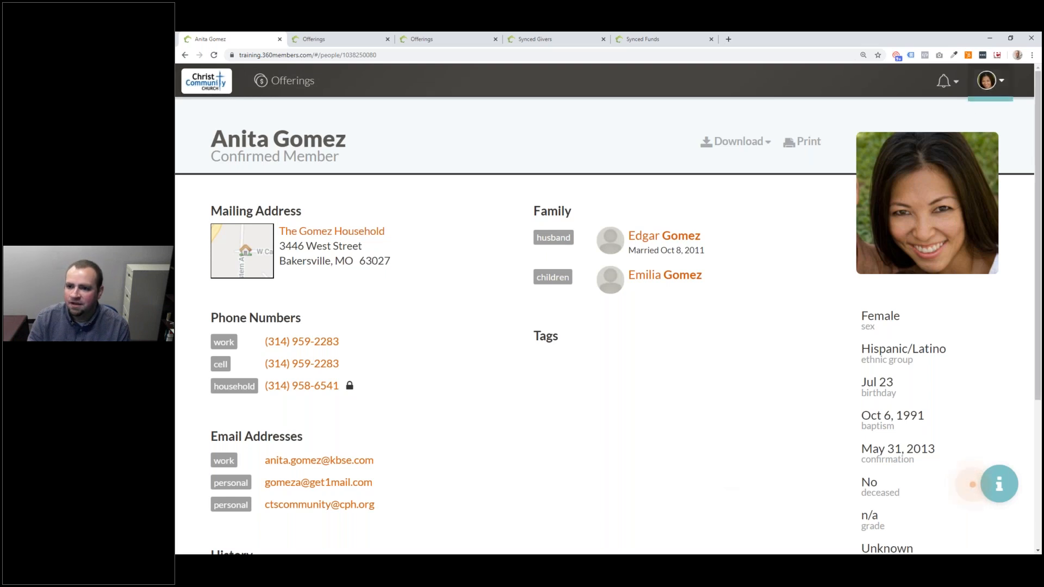
- Check the Messages list, then go to the Offerings page
{"action": "left_click", "coordinate": [990, 80]}
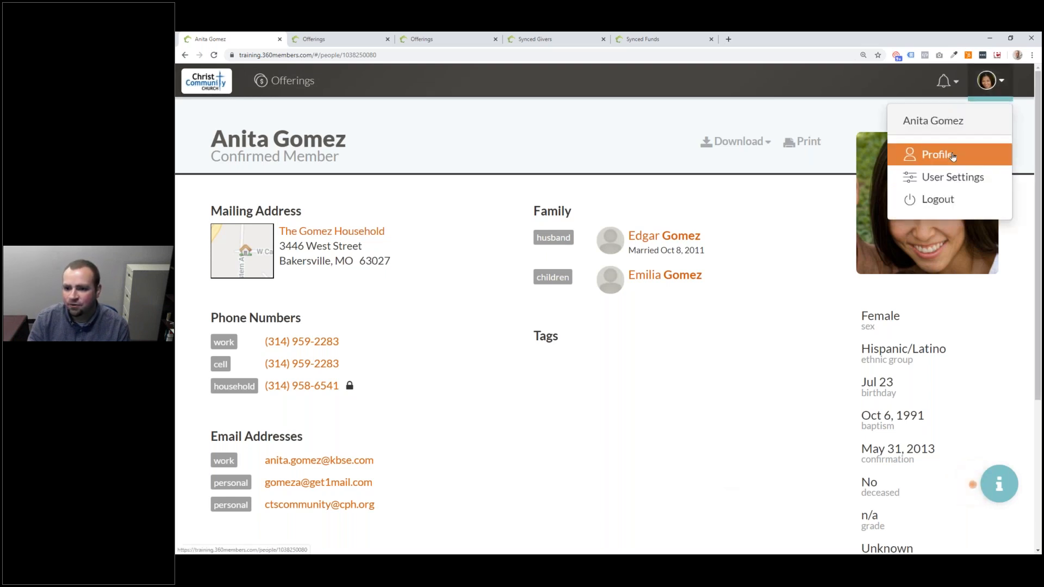
{"action": "left_click", "coordinate": [944, 87]}
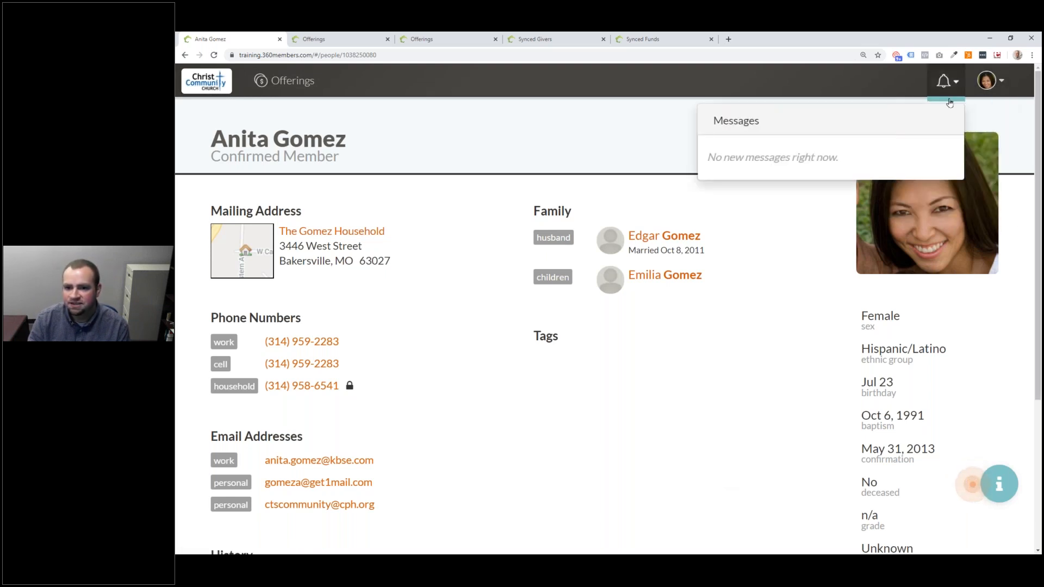
{"action": "left_click", "coordinate": [944, 87]}
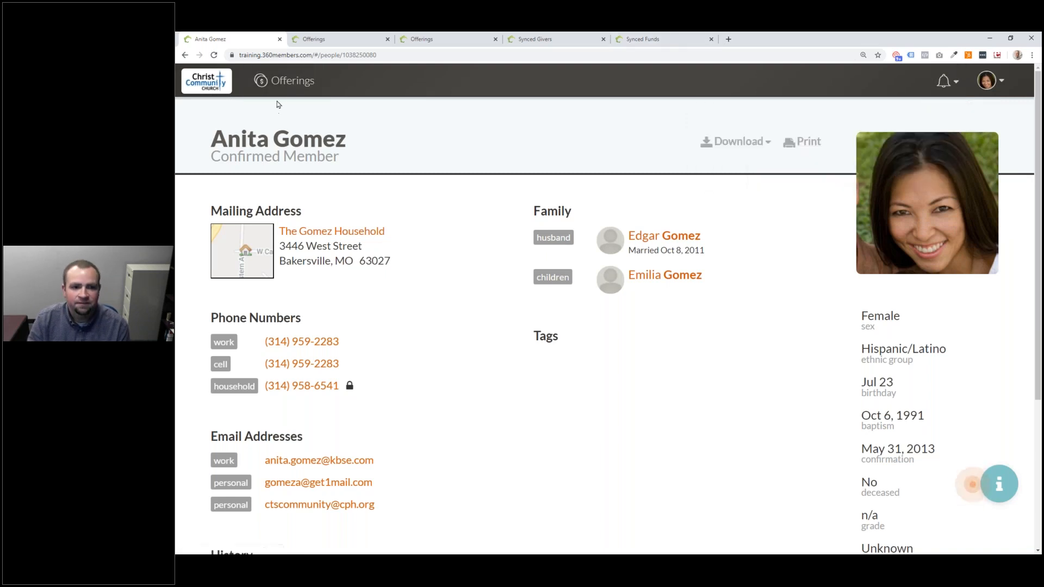
{"action": "left_click", "coordinate": [289, 82]}
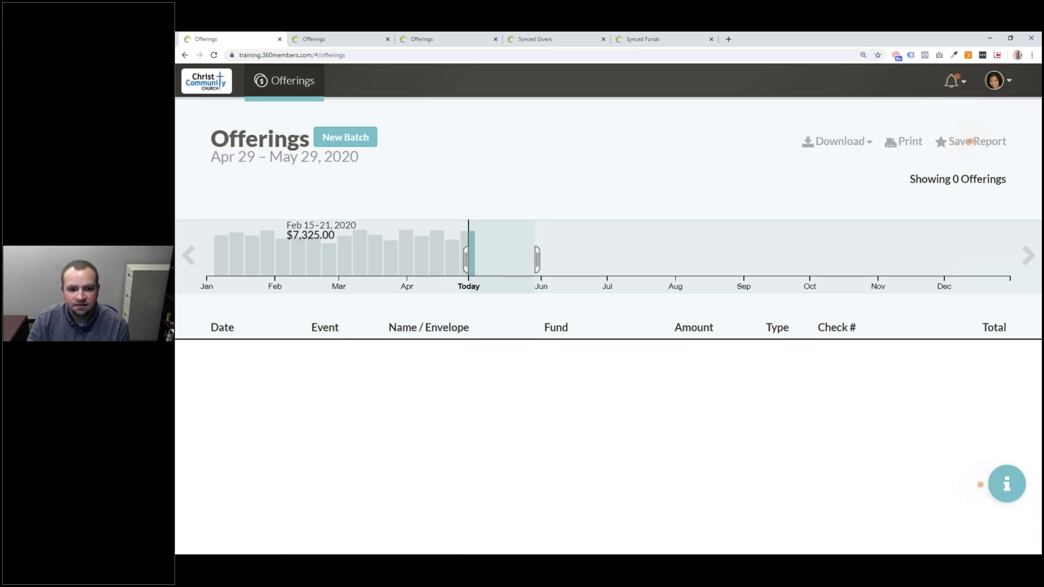
- Set the timeline to Feb 22–Apr 17, 2020, browse the 688 offerings, and go back
{"action": "left_click_drag", "start_coordinate": [319, 255], "coordinate": [444, 256]}
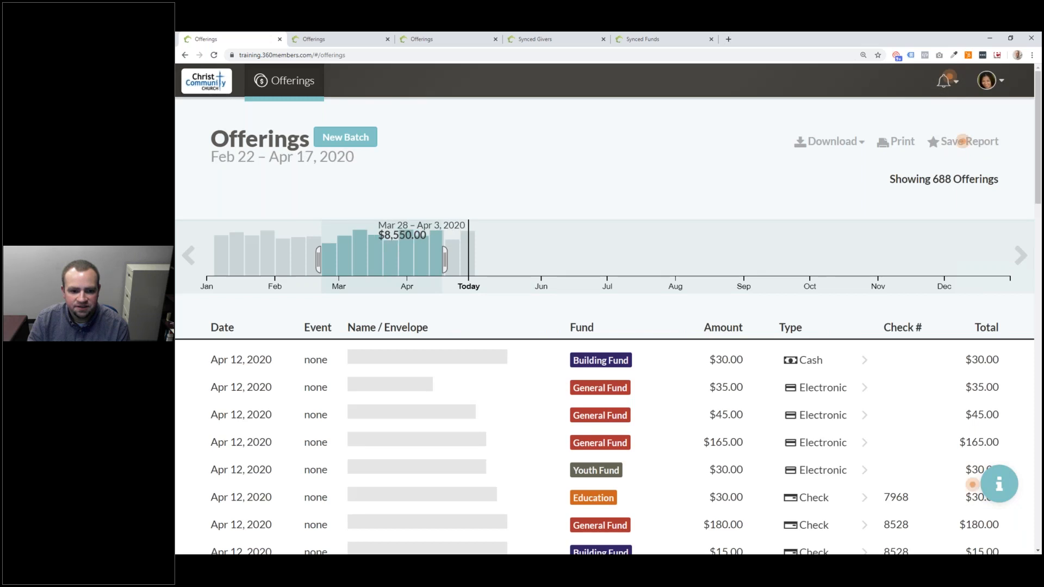
{"action": "scroll", "coordinate": [429, 318], "scroll_direction": "down", "scroll_amount": 9}
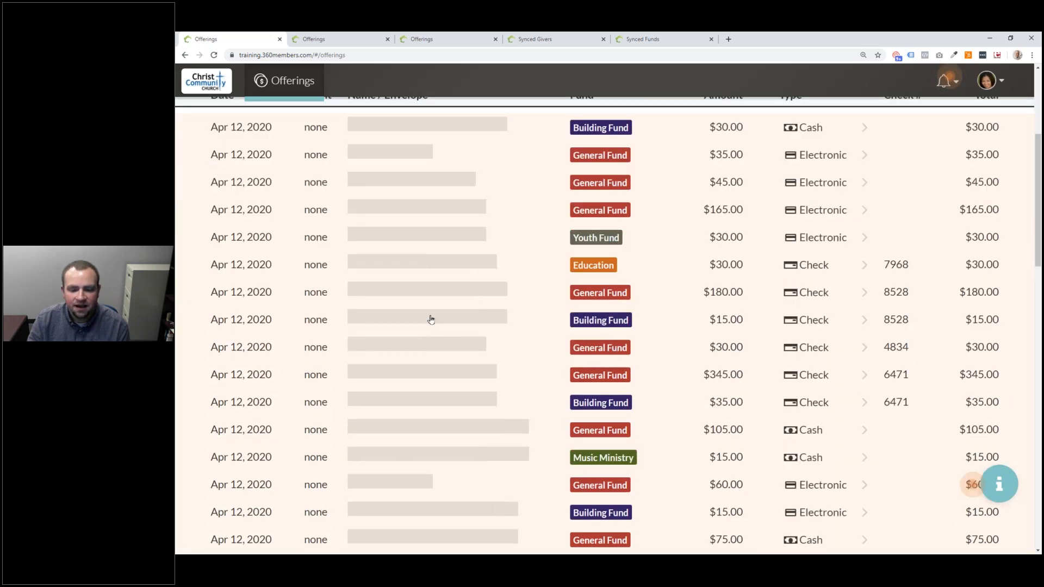
{"action": "scroll", "coordinate": [429, 320], "scroll_direction": "down", "scroll_amount": 12}
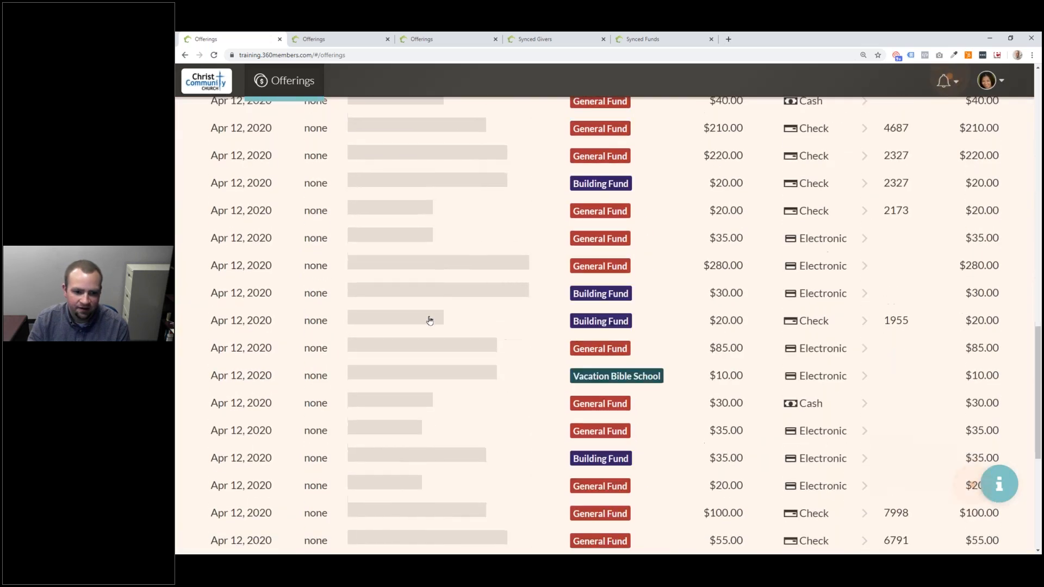
{"action": "scroll", "coordinate": [428, 327], "scroll_direction": "up", "scroll_amount": 5}
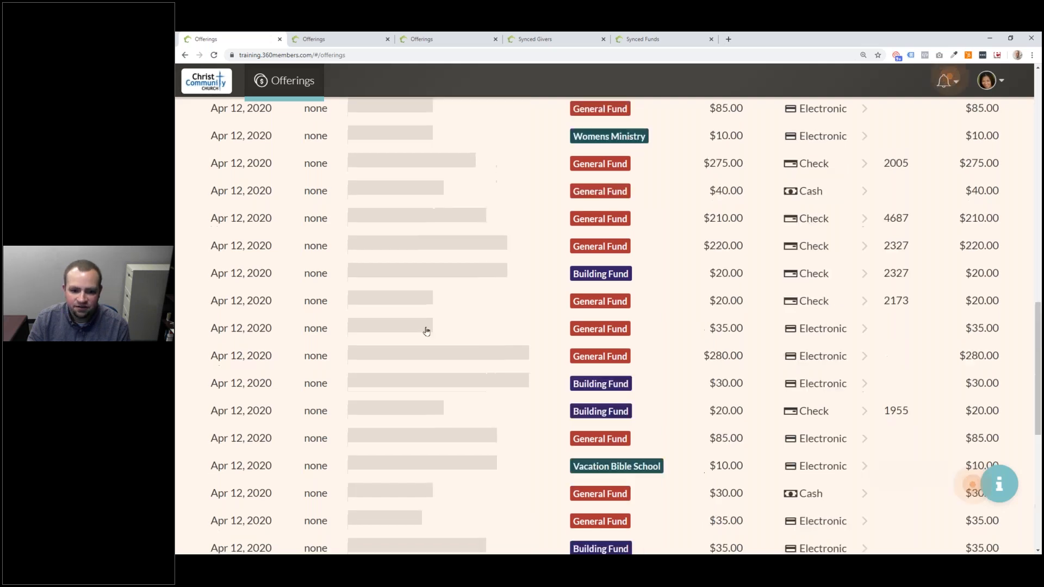
{"action": "scroll", "coordinate": [427, 331], "scroll_direction": "up", "scroll_amount": 10}
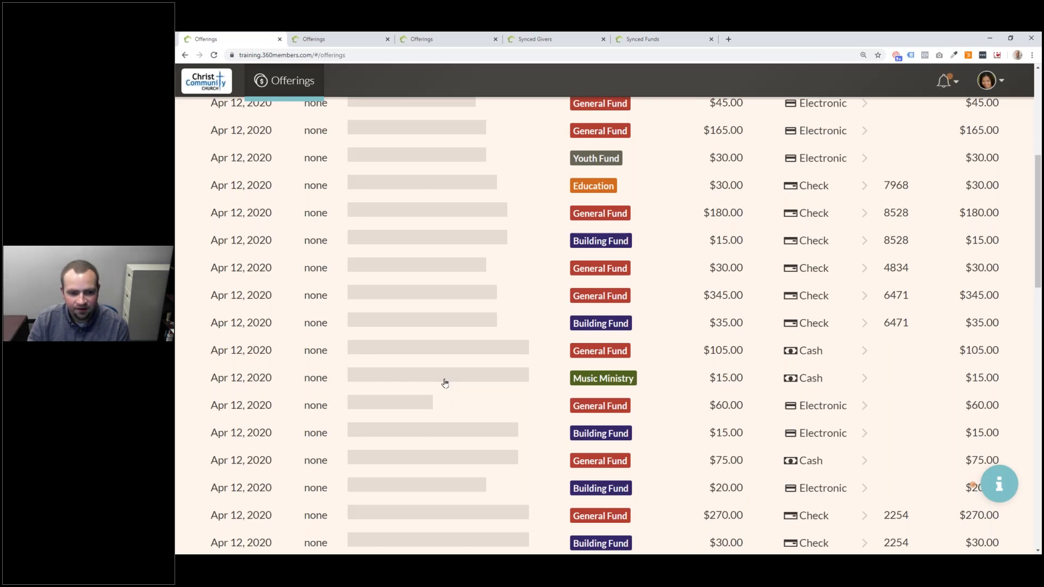
{"action": "scroll", "coordinate": [445, 384], "scroll_direction": "up", "scroll_amount": 6}
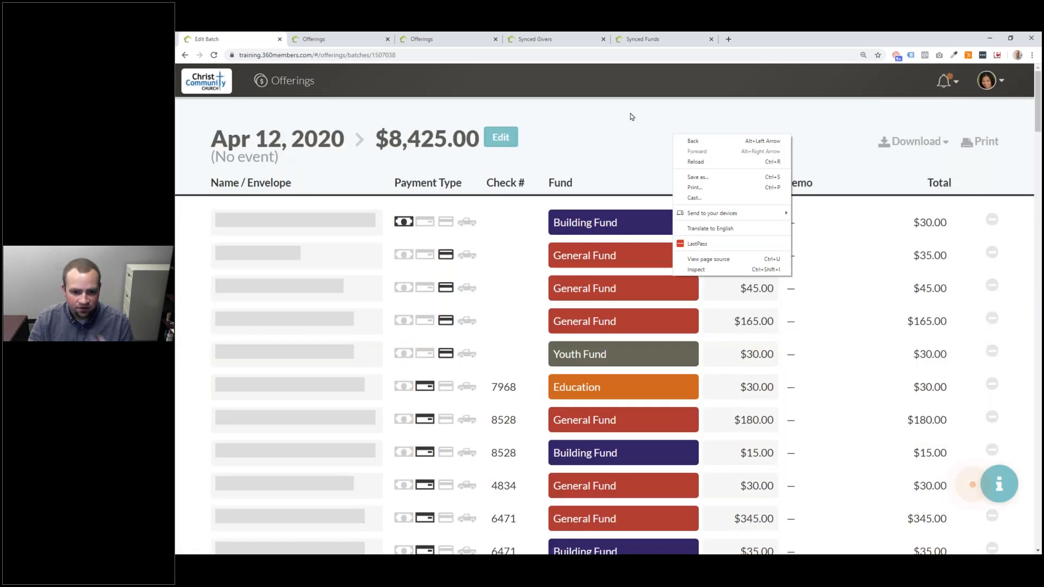
{"action": "left_click", "coordinate": [693, 141]}
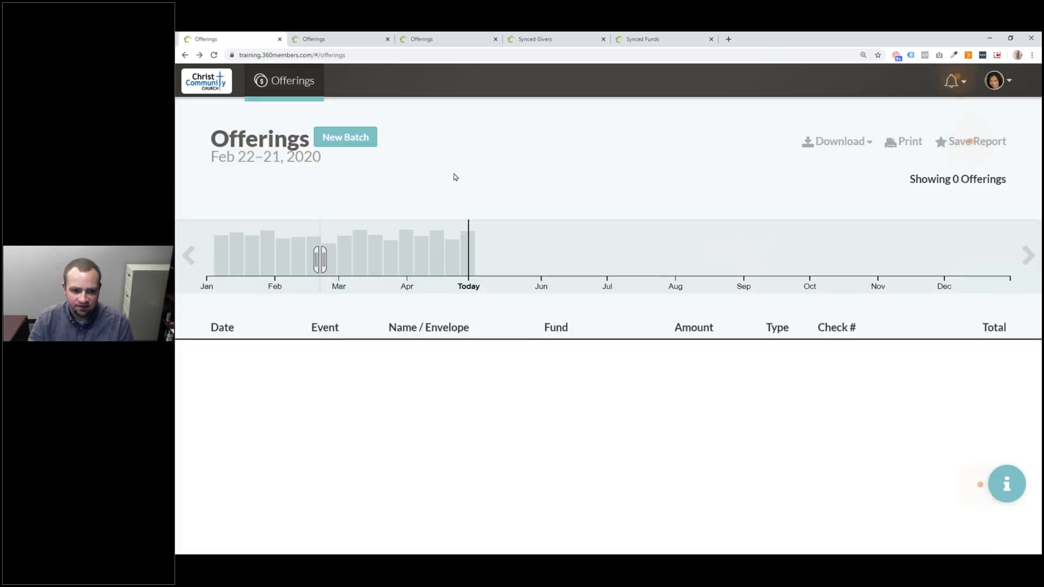
- Start a New Batch, date it April 26, 2020, and add it with no event
{"action": "left_click", "coordinate": [344, 142]}
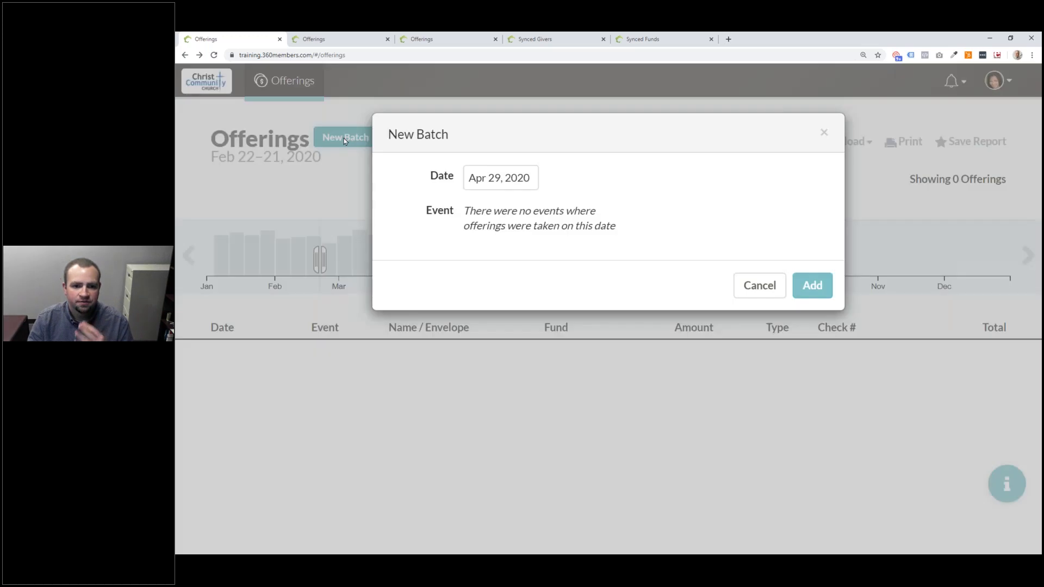
{"action": "left_click", "coordinate": [503, 174]}
{"action": "left_click", "coordinate": [476, 340]}
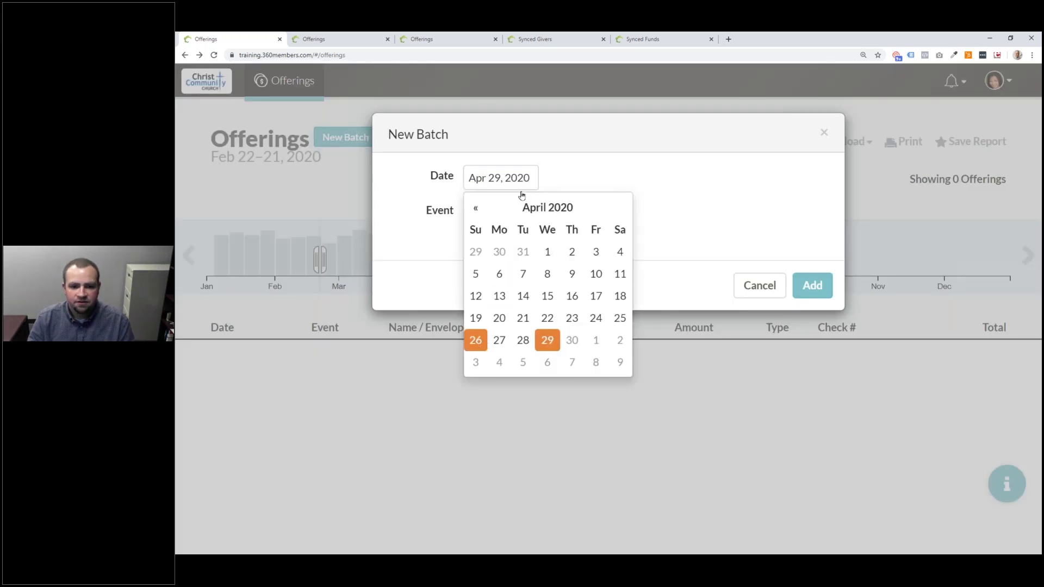
{"action": "left_click", "coordinate": [631, 187]}
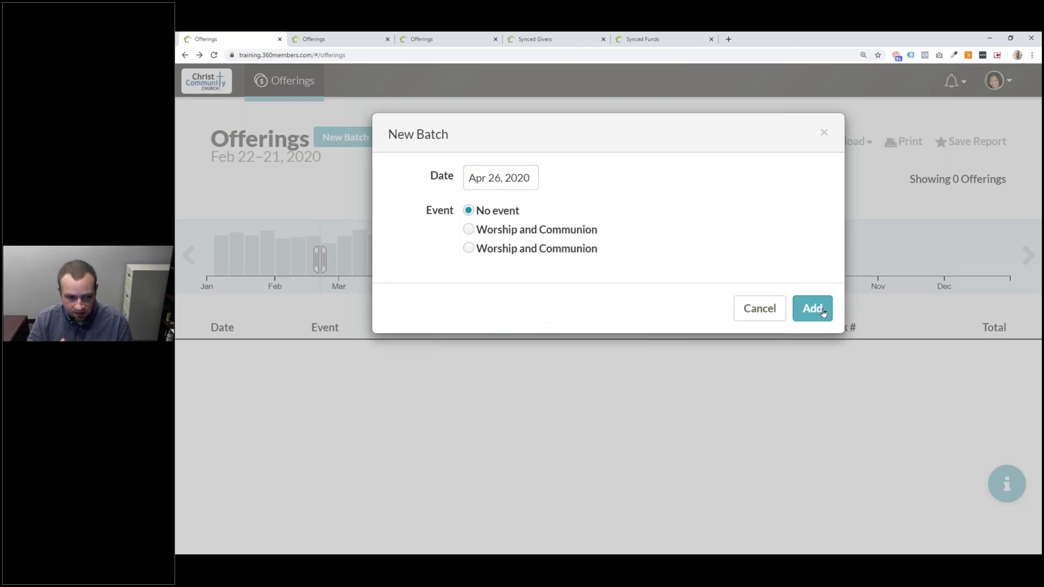
{"action": "left_click", "coordinate": [813, 309]}
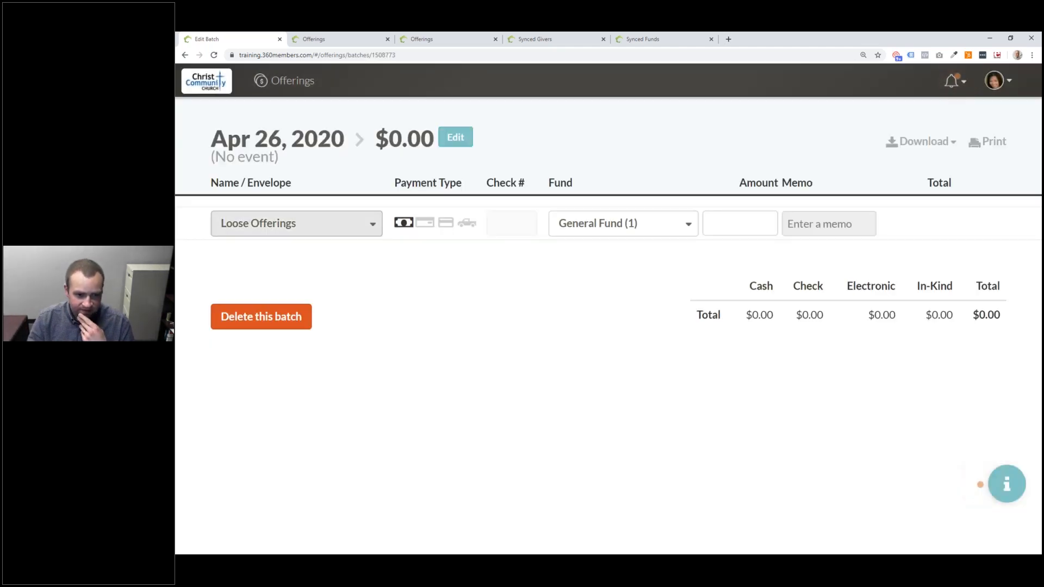
- Search the giver list by surname and by envelope number to pick the offering's giver
{"action": "left_click", "coordinate": [359, 230]}
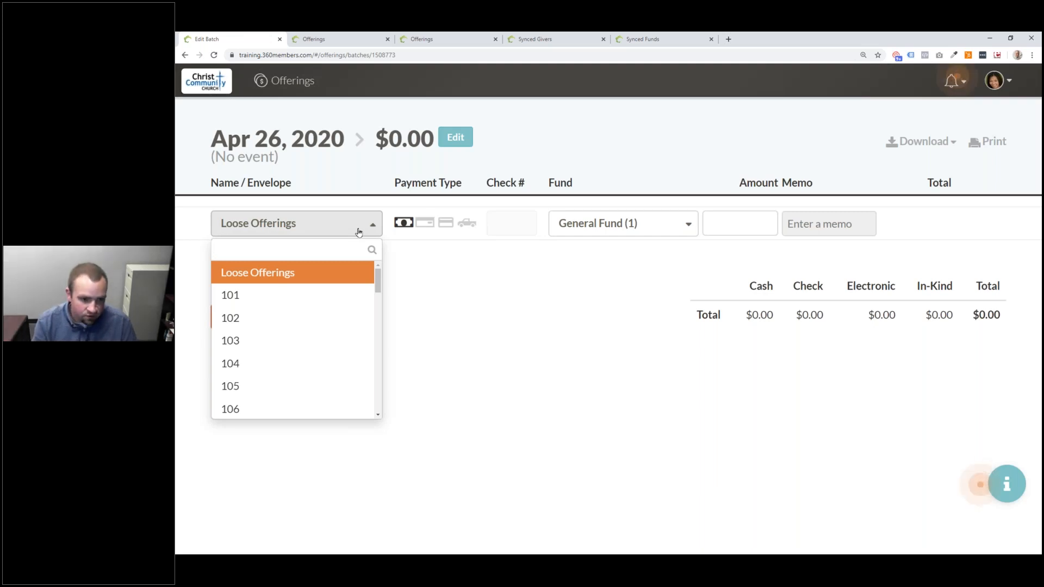
{"action": "type", "text": "Barnes"}
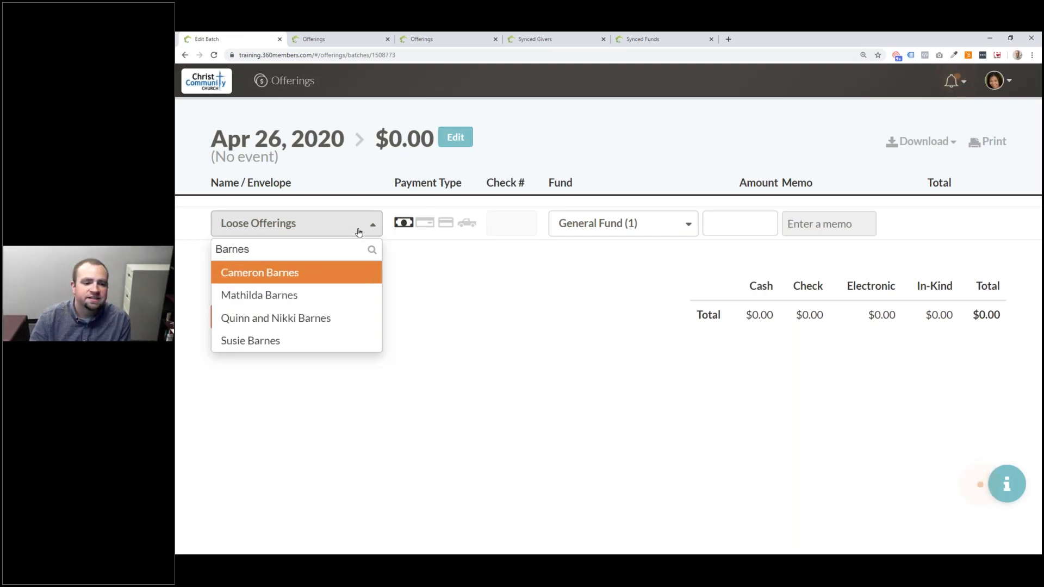
{"action": "key", "text": "Down"}
{"action": "key", "text": "Down"}
{"action": "key", "text": "Return"}
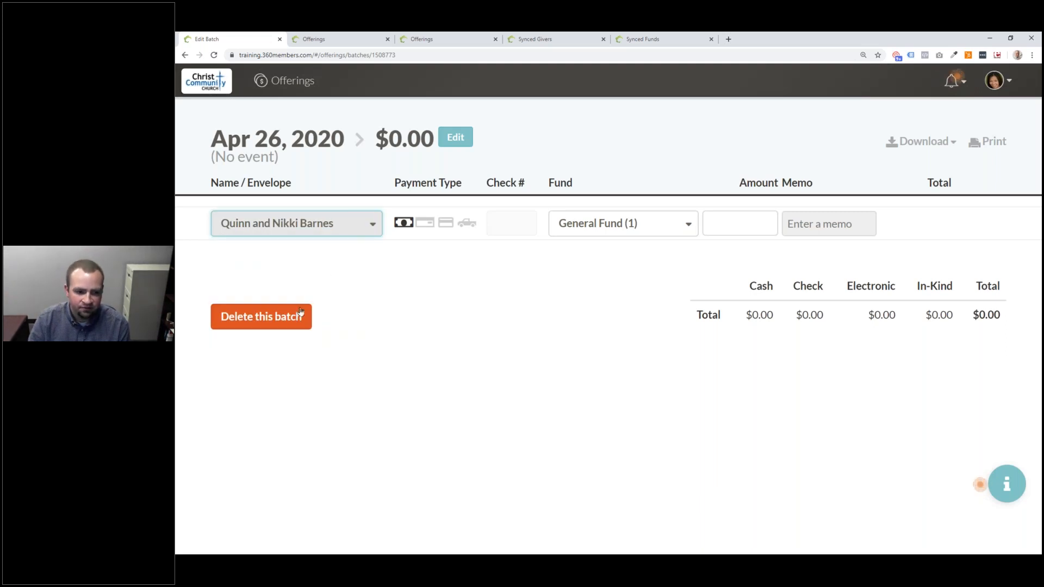
{"action": "left_click", "coordinate": [310, 224]}
{"action": "left_click_drag", "start_coordinate": [380, 280], "coordinate": [382, 365]}
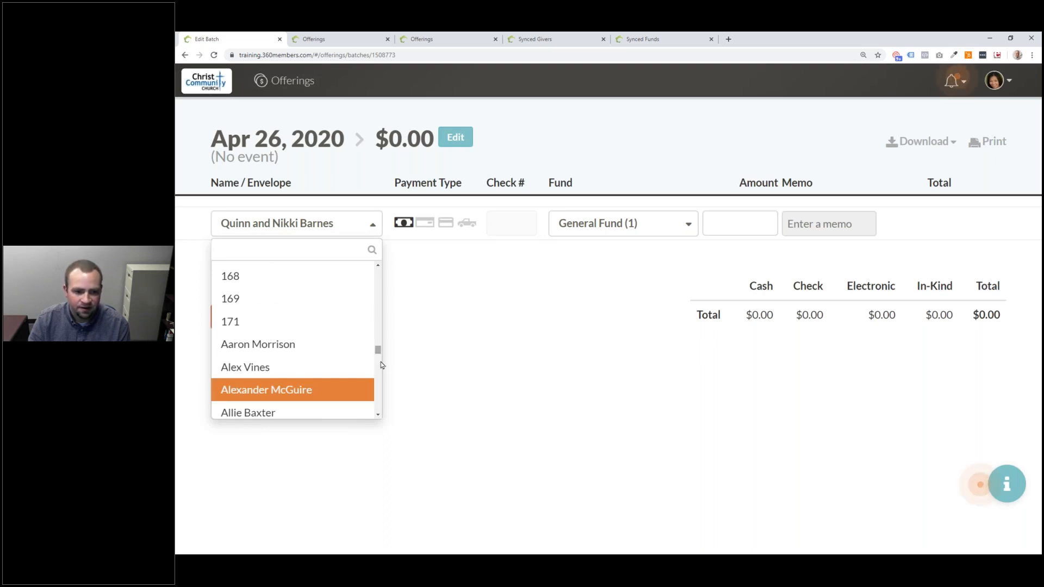
{"action": "scroll", "coordinate": [278, 298], "scroll_direction": "up", "scroll_amount": 20}
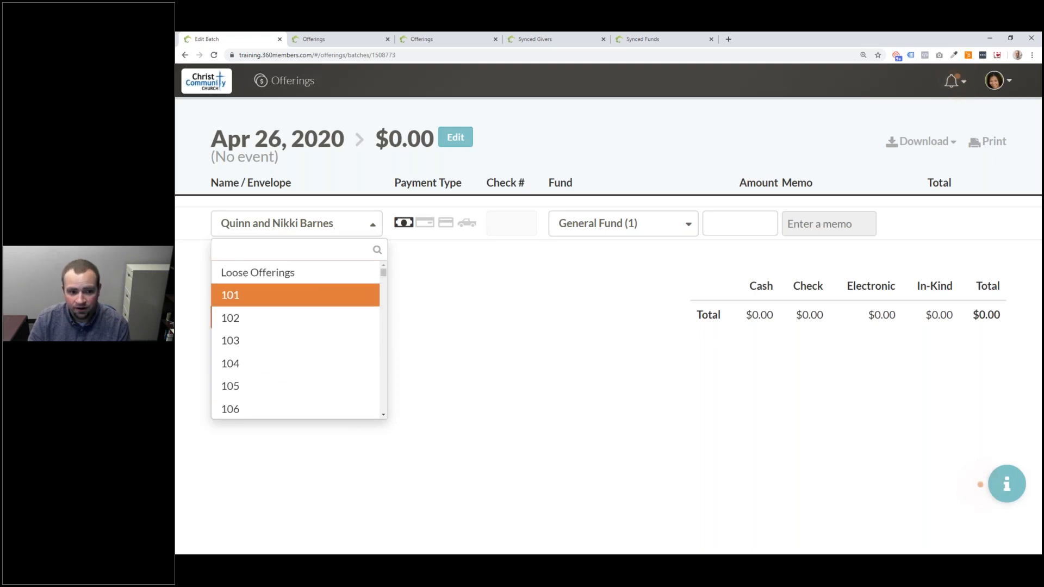
{"action": "type", "text": "101"}
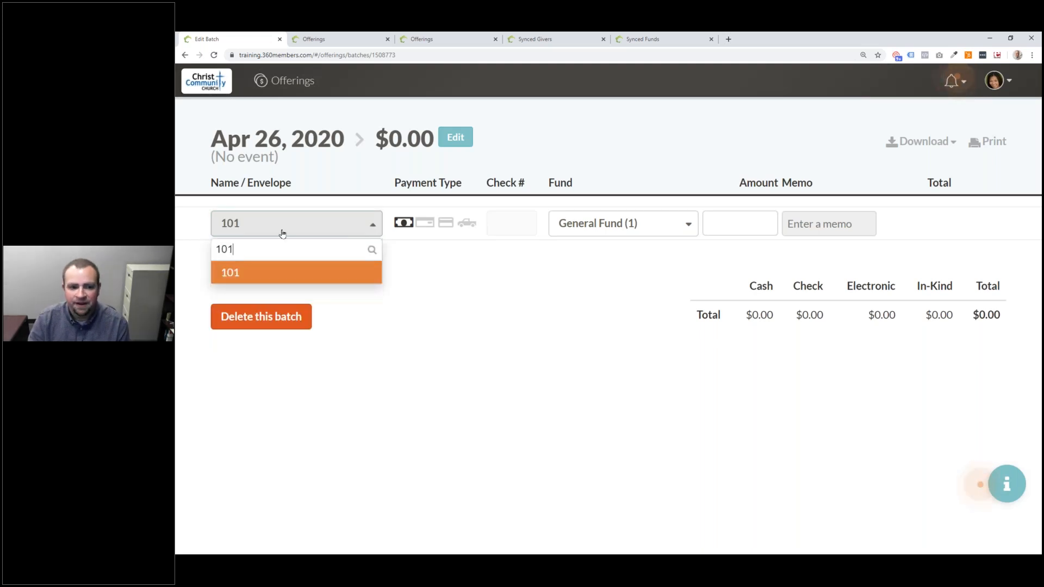
{"action": "key", "text": "Return"}
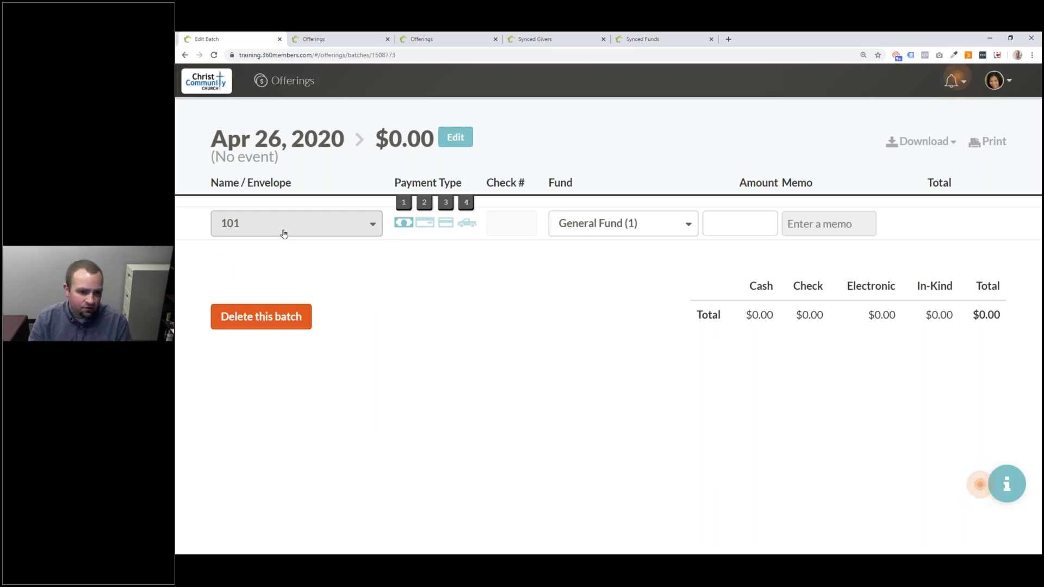
- Set the giver by envelope number, choose cash, enter 50, and save the offering line
{"action": "left_click", "coordinate": [282, 234]}
{"action": "type", "text": "Dave"}
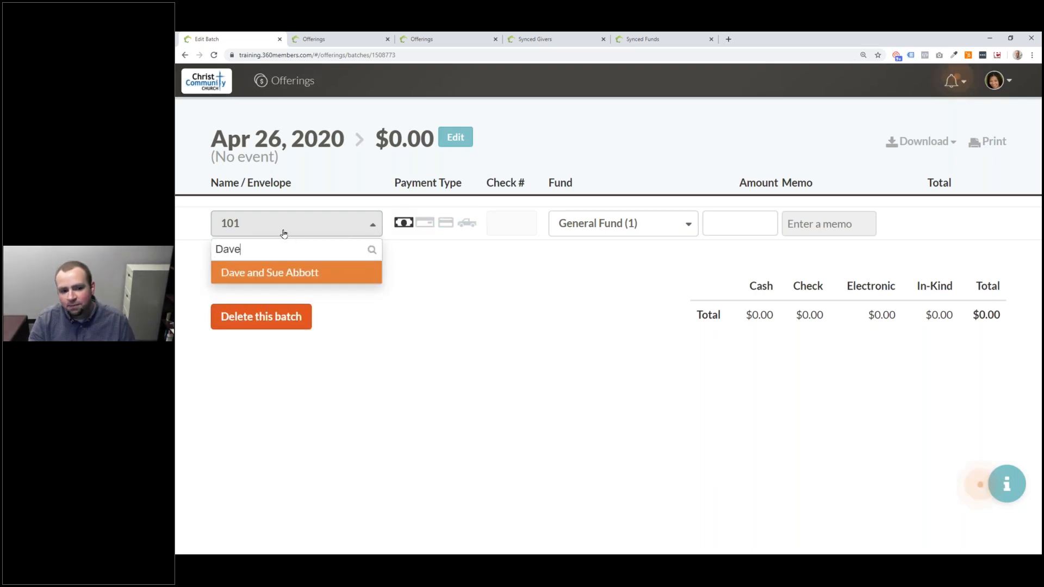
{"action": "left_click", "coordinate": [276, 270]}
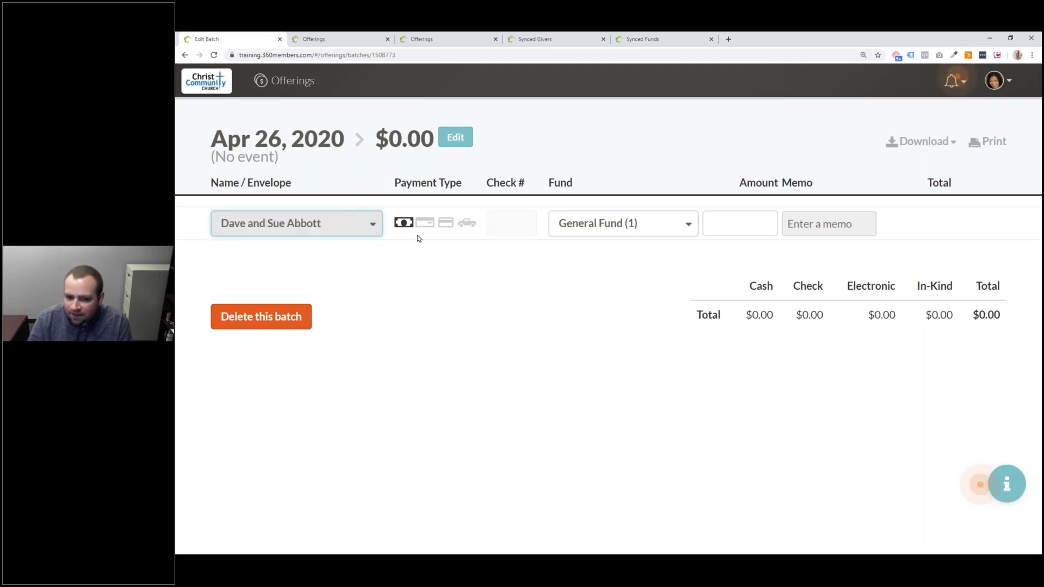
{"action": "left_click", "coordinate": [430, 224]}
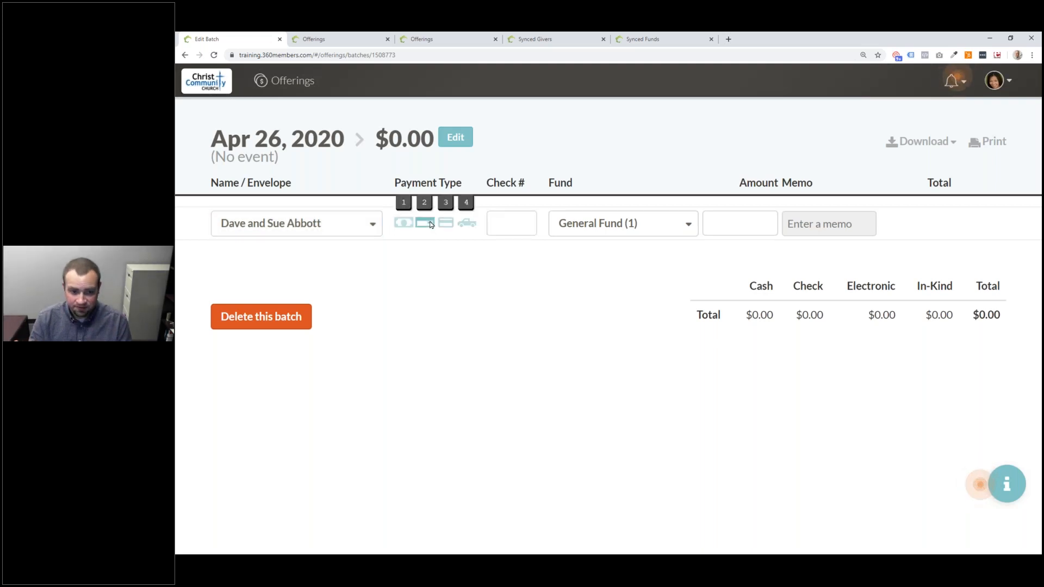
{"action": "left_click", "coordinate": [373, 226]}
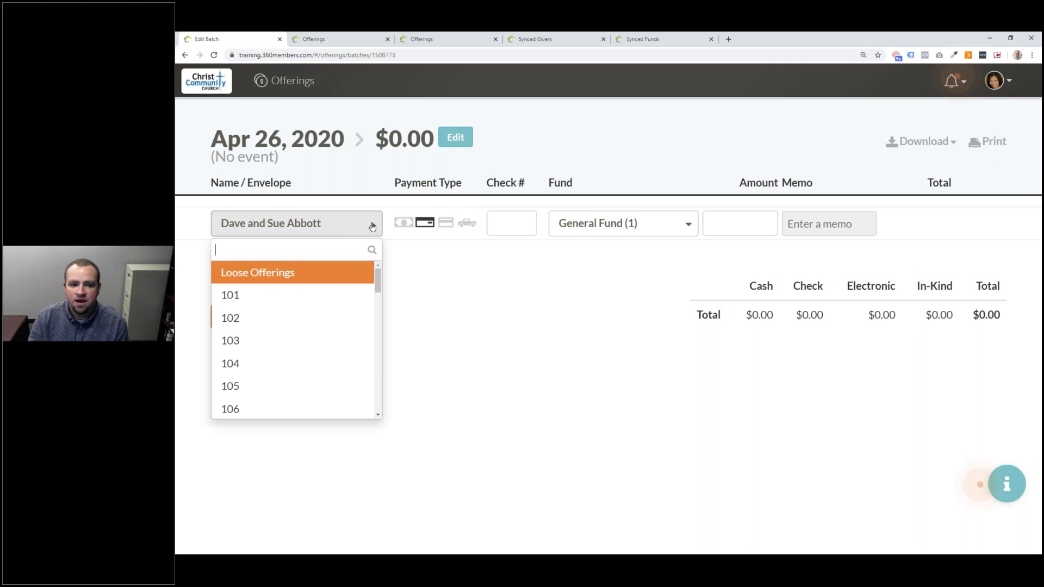
{"action": "type", "text": "101"}
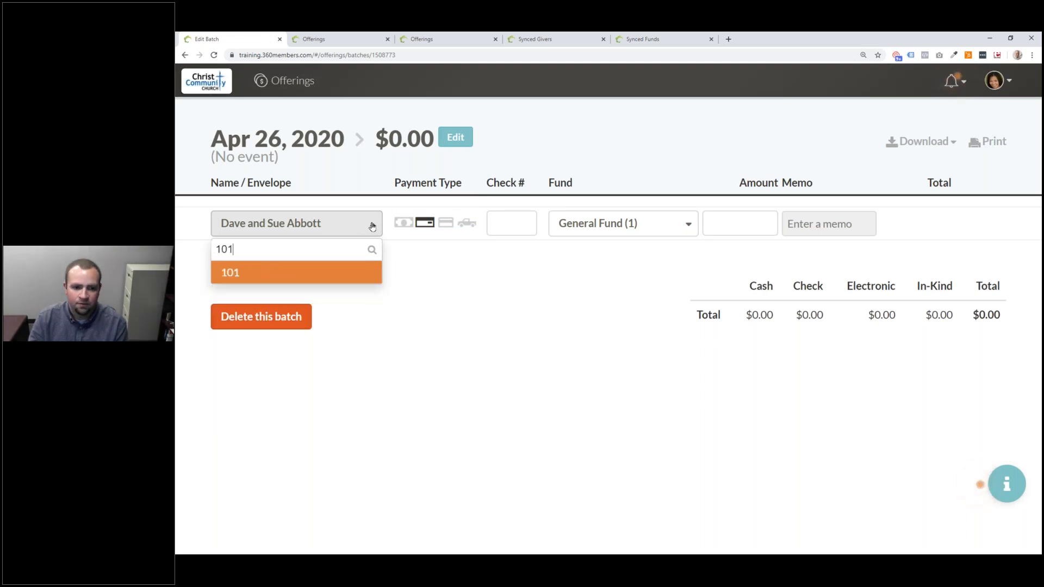
{"action": "key", "text": "Return"}
{"action": "key", "text": "1"}
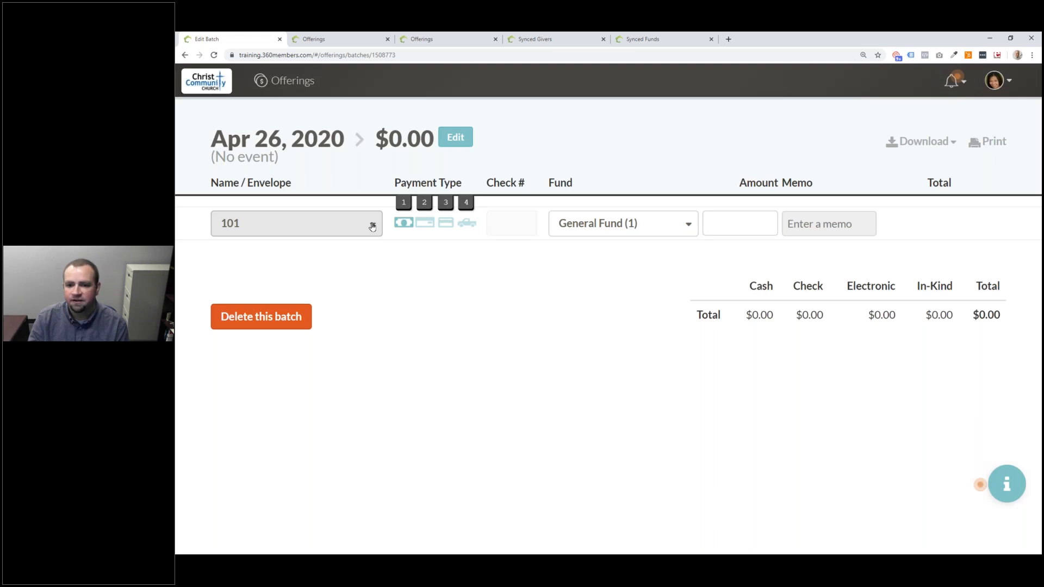
{"action": "key", "text": "Tab"}
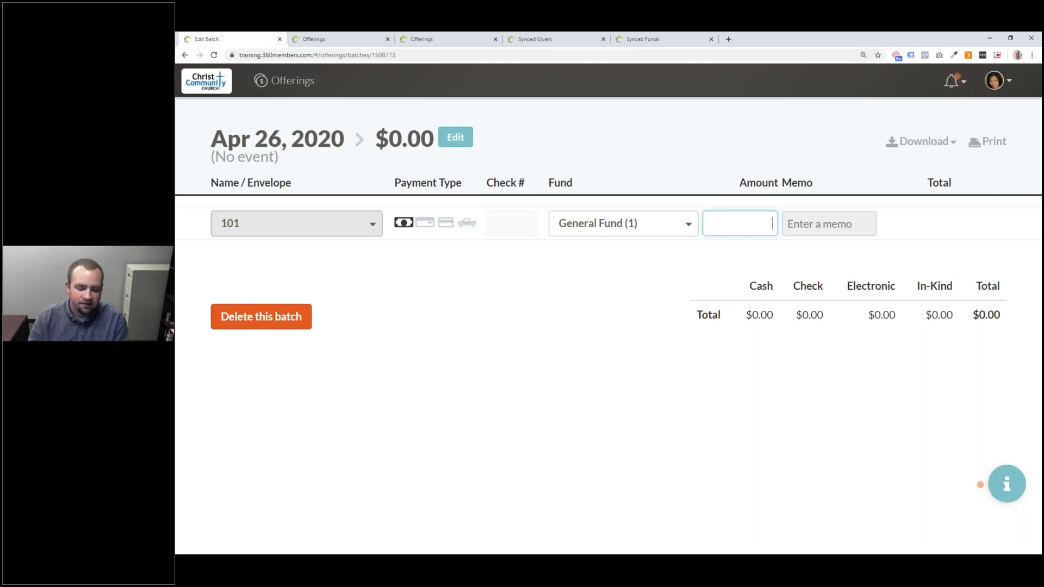
{"action": "type", "text": "50"}
{"action": "key", "text": "Return"}
- Record a $100 General Fund check, number 4566, from the couple, then return to Offerings
{"action": "type", "text": "Barn"}
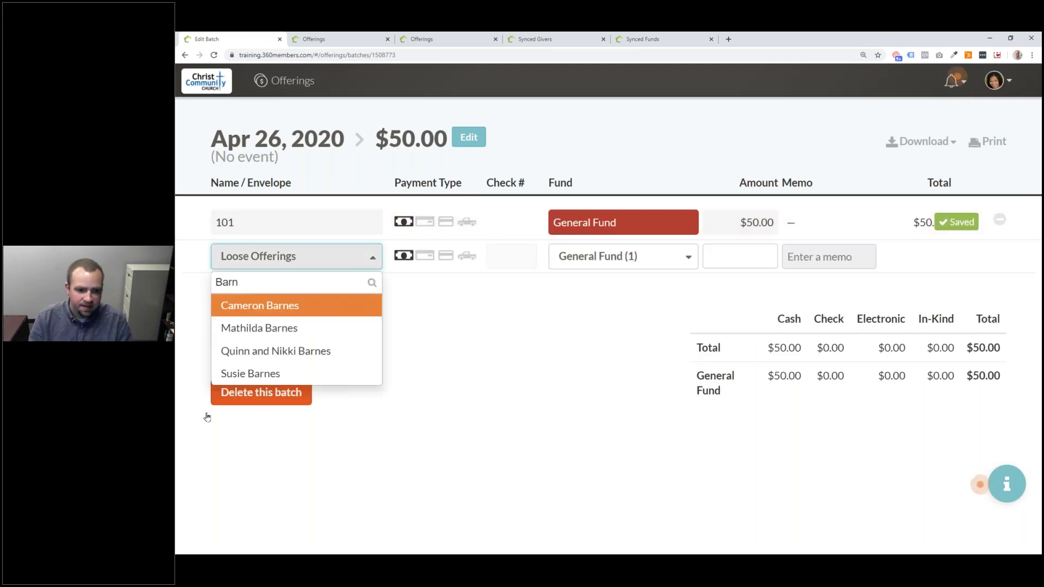
{"action": "left_click", "coordinate": [357, 351]}
{"action": "key", "text": "Tab"}
{"action": "key", "text": "2"}
{"action": "key", "text": "Tab"}
{"action": "type", "text": "4566"}
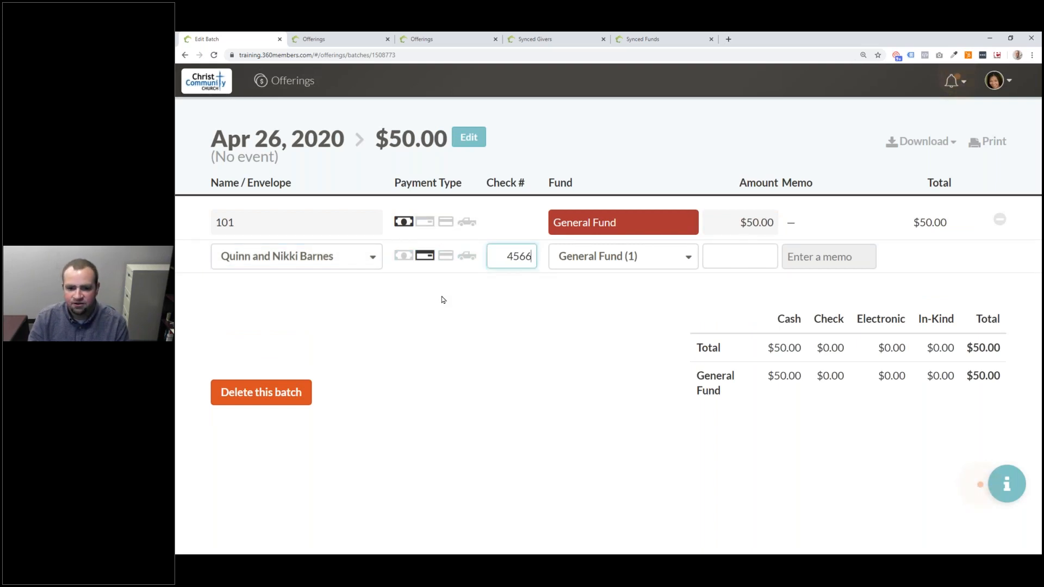
{"action": "key", "text": "Tab"}
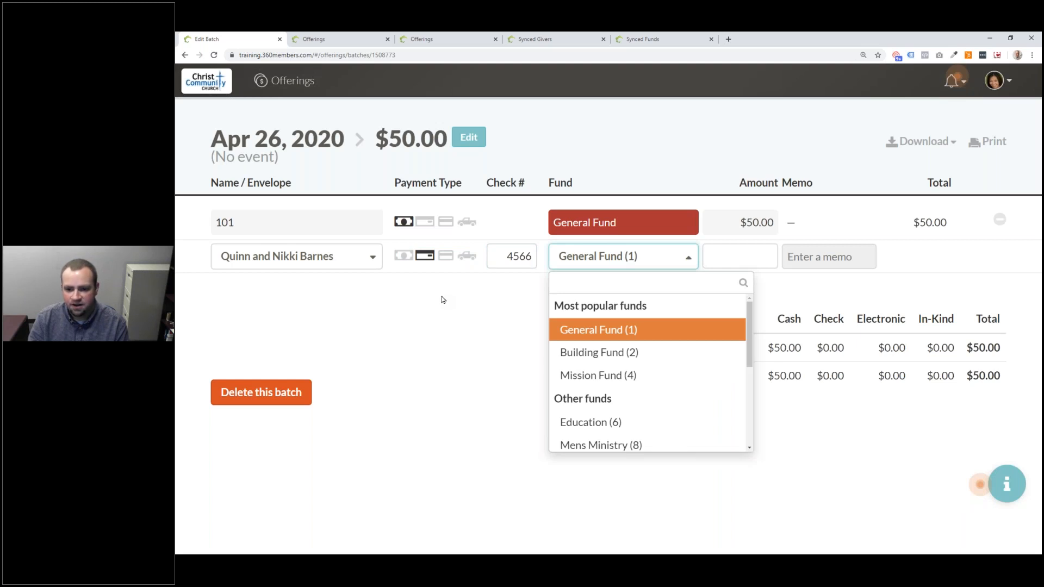
{"action": "key", "text": "Tab"}
{"action": "type", "text": "100"}
{"action": "key", "text": "Return"}
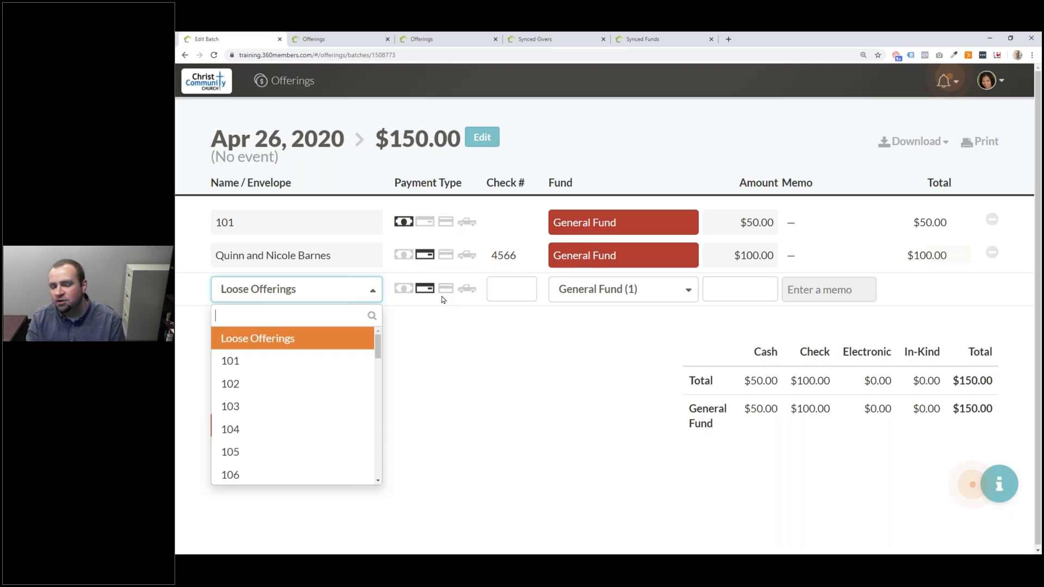
{"action": "left_click", "coordinate": [284, 81]}
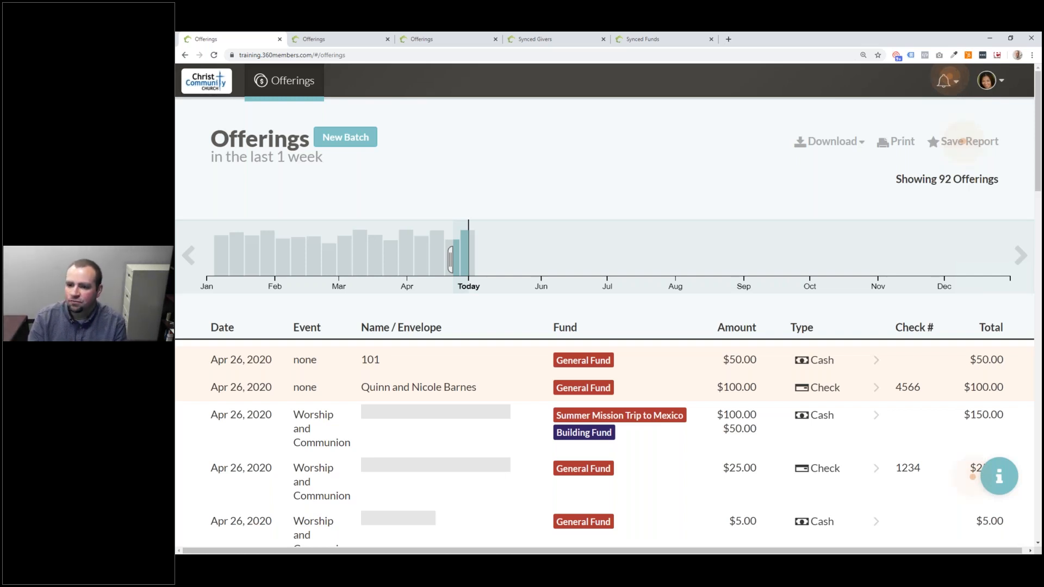
- Log out from the avatar menu
{"action": "left_click", "coordinate": [987, 81]}
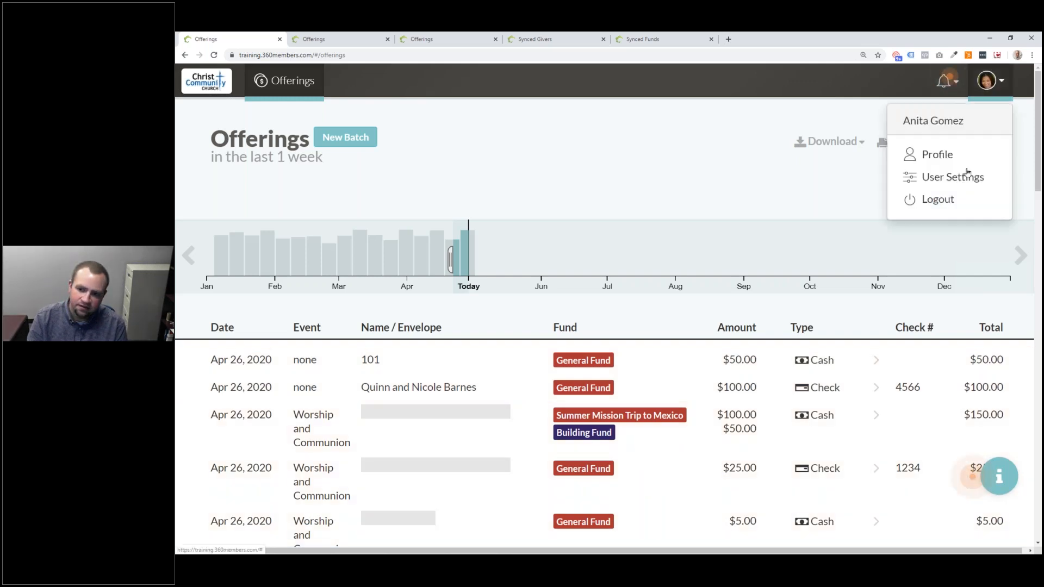
{"action": "left_click", "coordinate": [944, 199]}
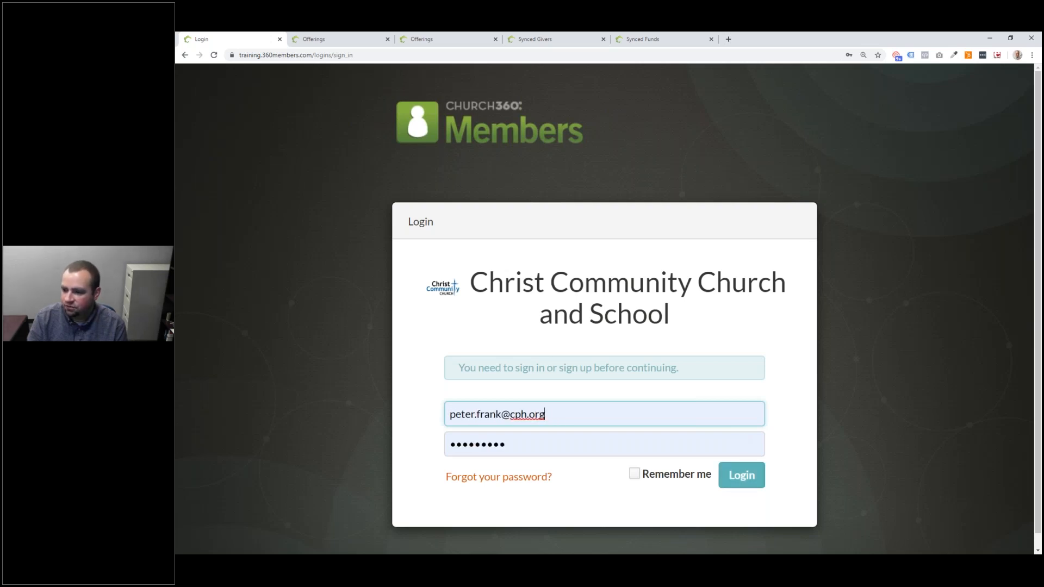
- Submit the filled-in login form to sign in under the other account
{"action": "key", "text": "Return"}
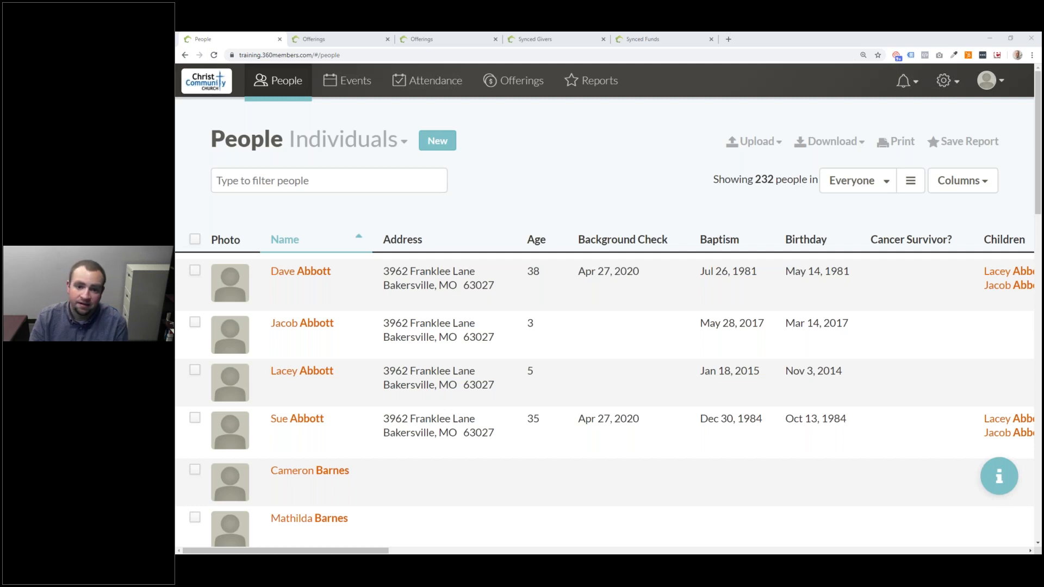
- Open the gear settings menu listing the collections and admin areas, including Logins
{"action": "left_click", "coordinate": [951, 81]}
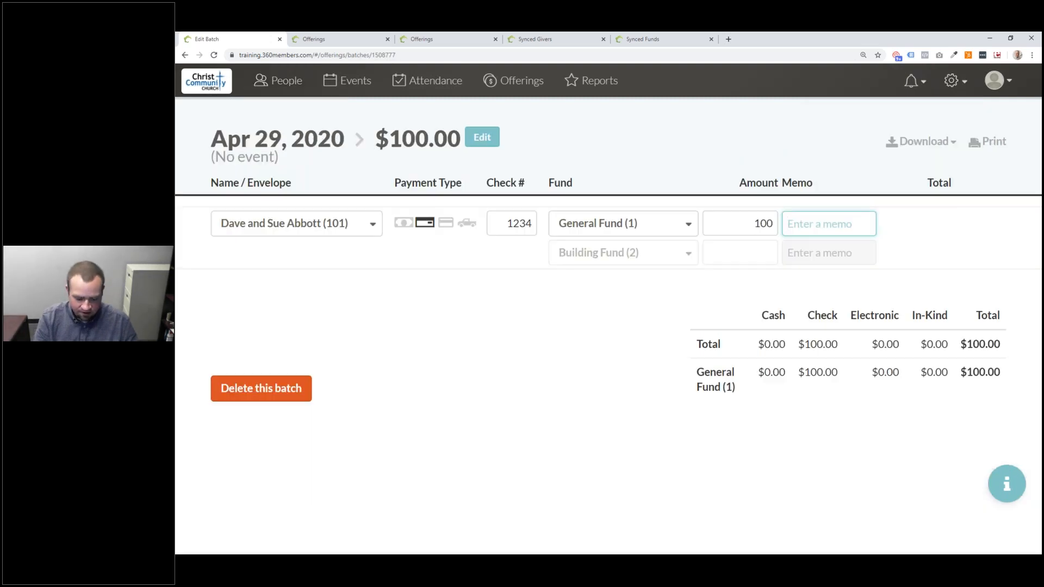
- Enter the 'Operating Expenses' memo and add a second $50 line with memo 'Altar Flowers'
{"action": "type", "text": "Operating Expenses"}
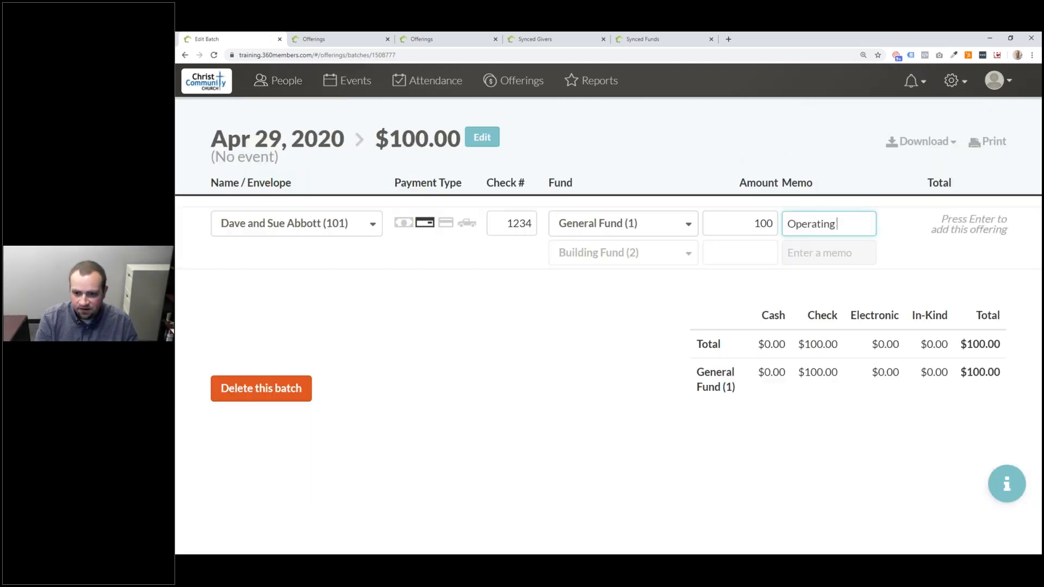
{"action": "left_click", "coordinate": [626, 253]}
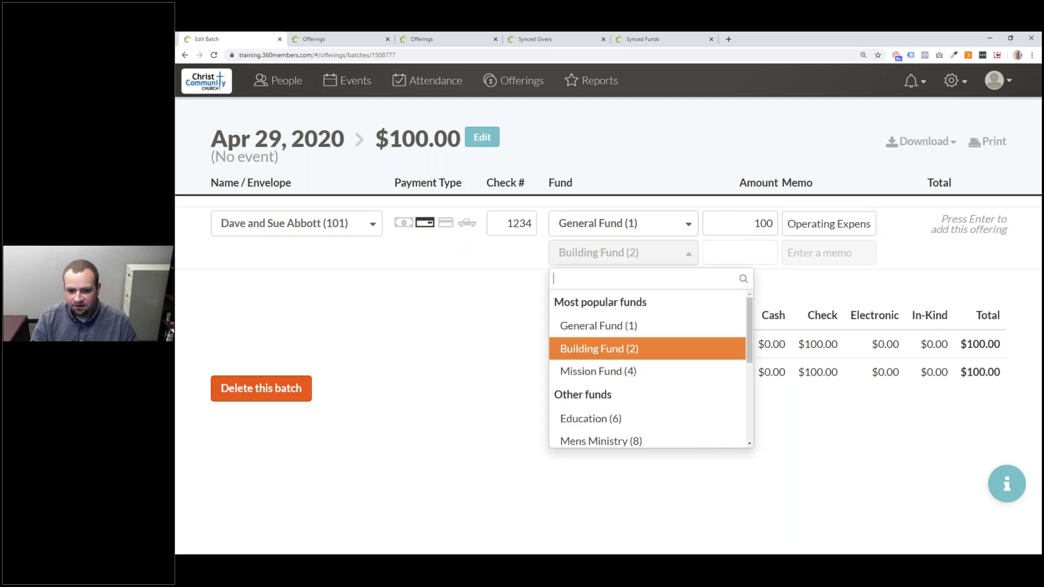
{"action": "left_click", "coordinate": [758, 254]}
{"action": "type", "text": "50"}
{"action": "key", "text": "Tab"}
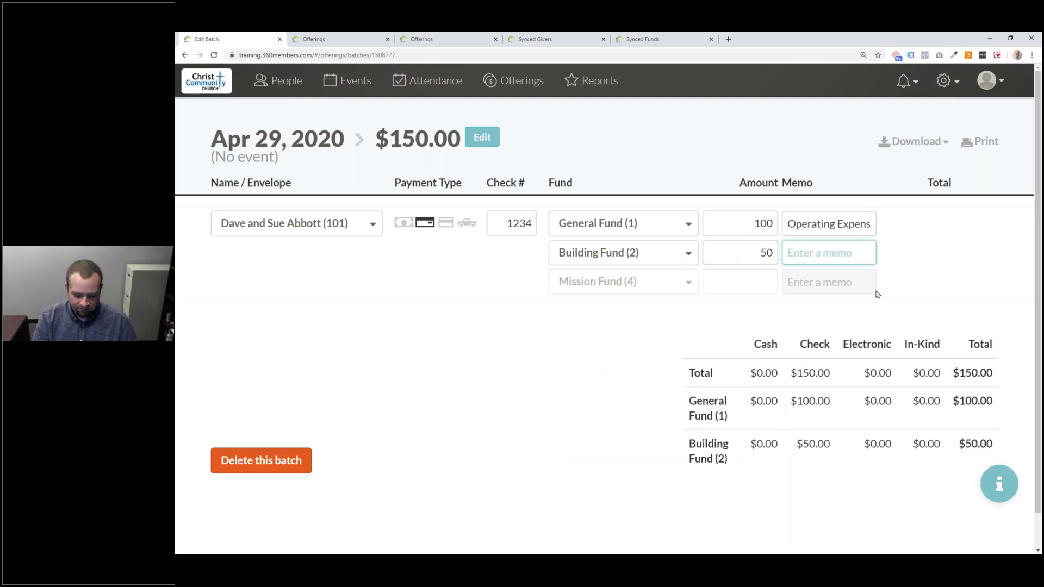
{"action": "type", "text": "Altar Flowers"}
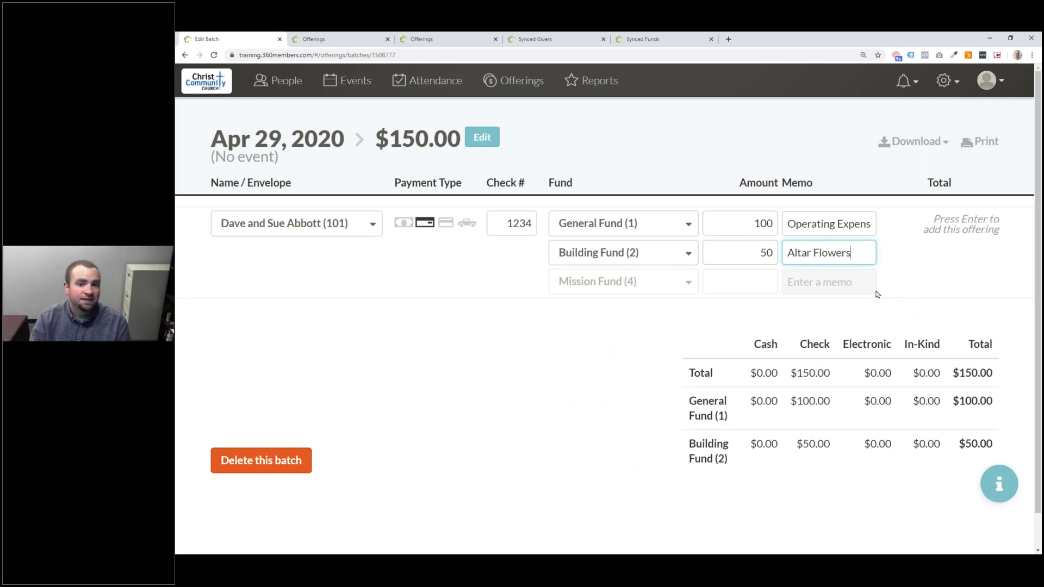
- Change the Altar Flowers line's fund to General Fund (1) and save the $150 check offering
{"action": "left_click", "coordinate": [601, 256]}
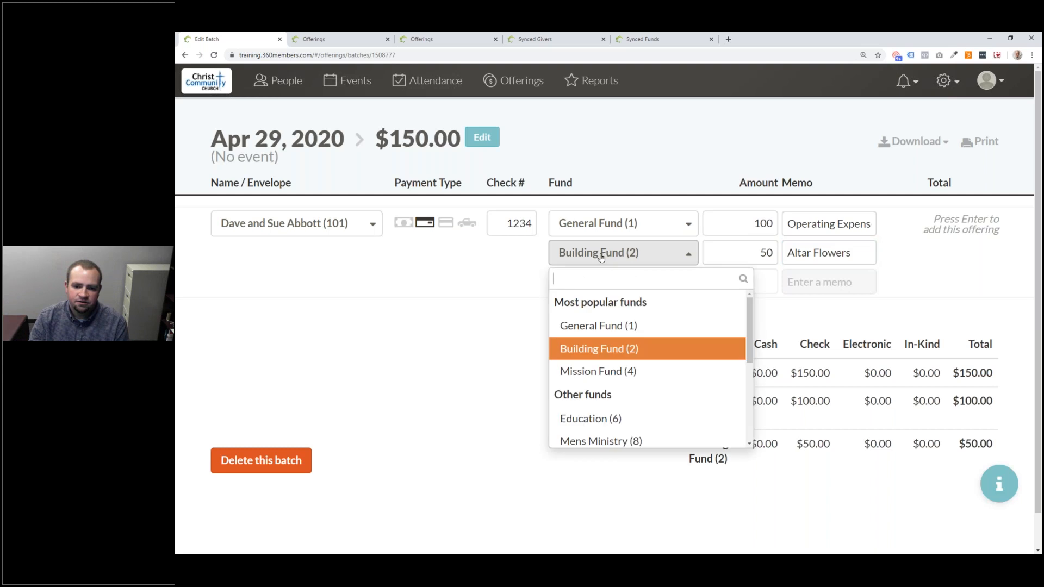
{"action": "left_click", "coordinate": [597, 328]}
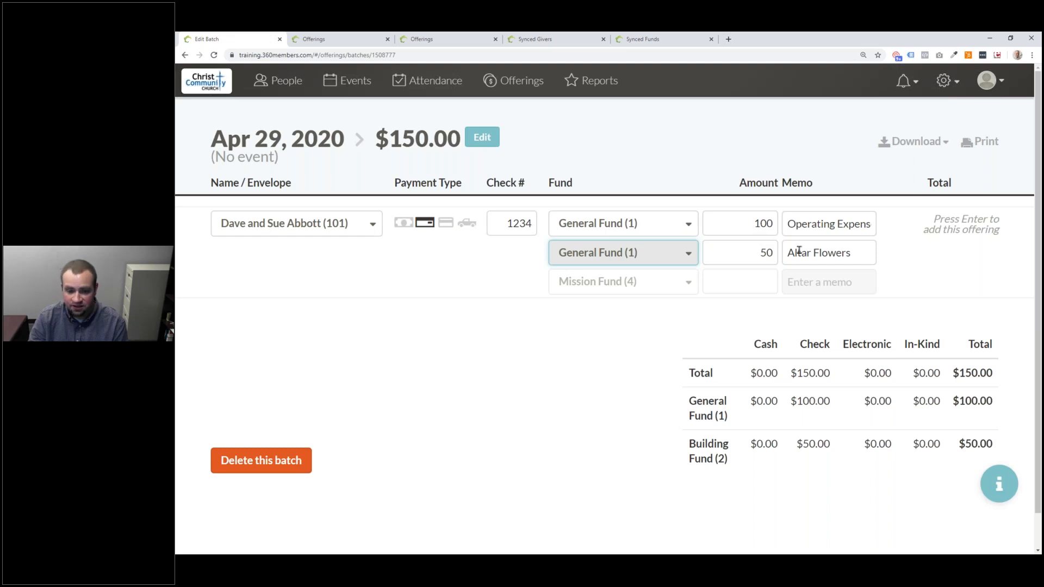
{"action": "left_click", "coordinate": [841, 251]}
{"action": "left_click", "coordinate": [840, 226]}
{"action": "left_click", "coordinate": [843, 247]}
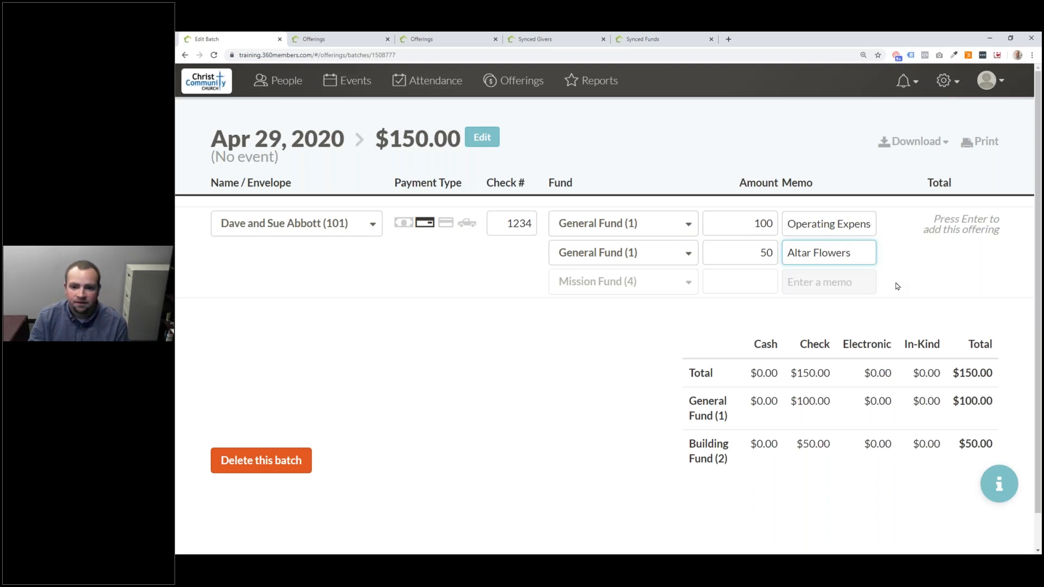
{"action": "key", "text": "Return"}
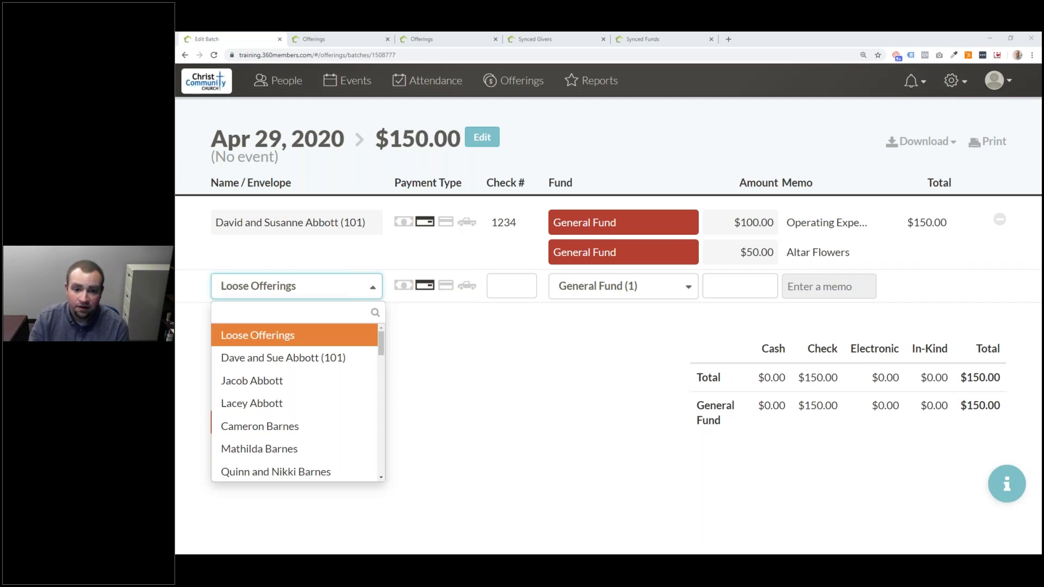
- Add the same household's $500 check, with its check number, to the Education fund
{"action": "left_click", "coordinate": [590, 431]}
{"action": "left_click", "coordinate": [328, 294]}
{"action": "left_click", "coordinate": [322, 353]}
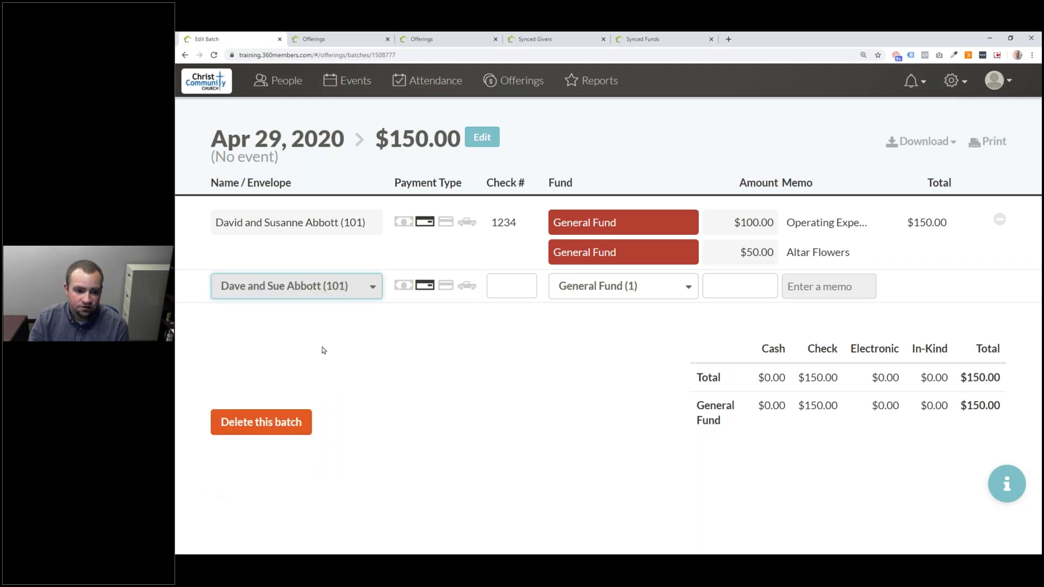
{"action": "left_click", "coordinate": [428, 289]}
{"action": "left_click", "coordinate": [518, 285]}
{"action": "type", "text": "46546"}
{"action": "left_click", "coordinate": [582, 285]}
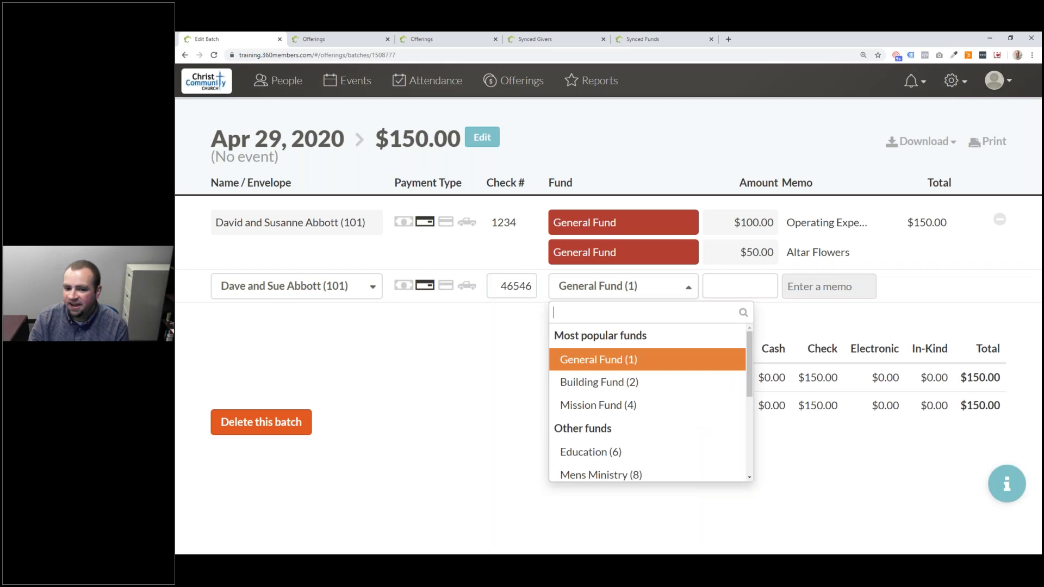
{"action": "left_click", "coordinate": [606, 454]}
{"action": "left_click", "coordinate": [772, 297]}
{"action": "type", "text": "500"}
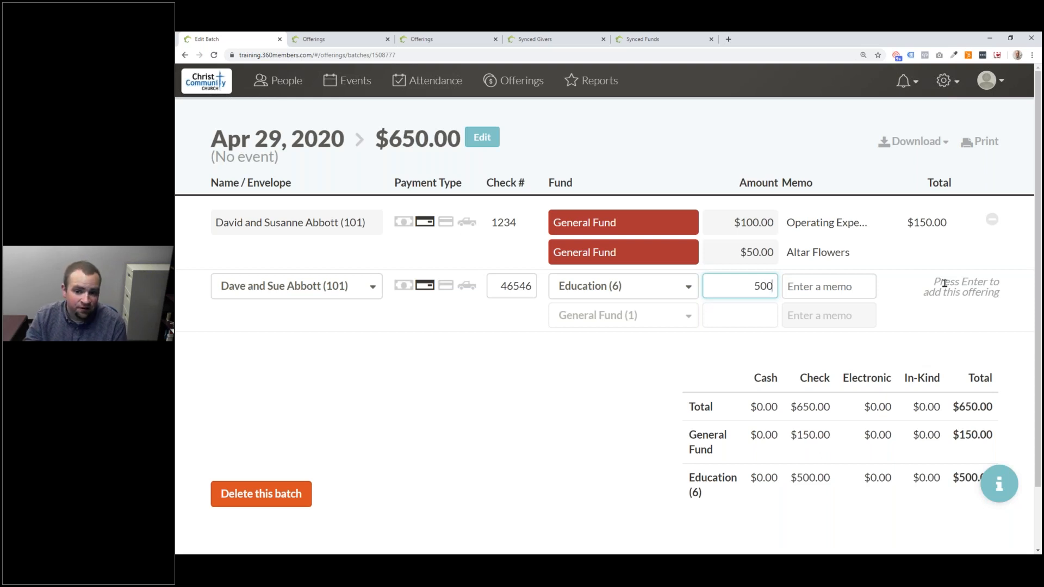
{"action": "key", "text": "Return"}
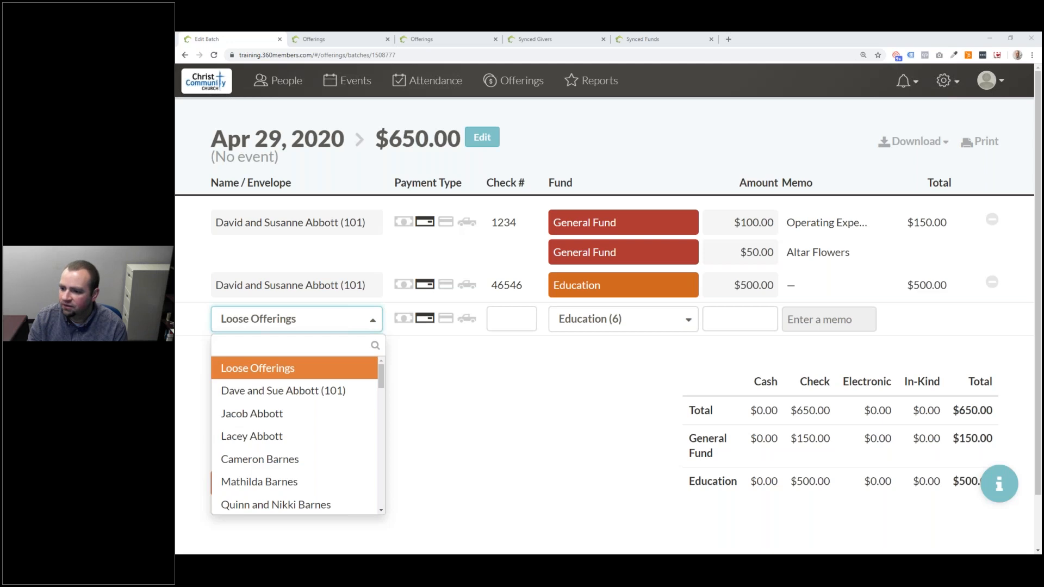
- Go to the Offerings overview, trying then removing the Pledged for Date Range and Ahead/Behind columns
{"action": "left_click", "coordinate": [626, 436]}
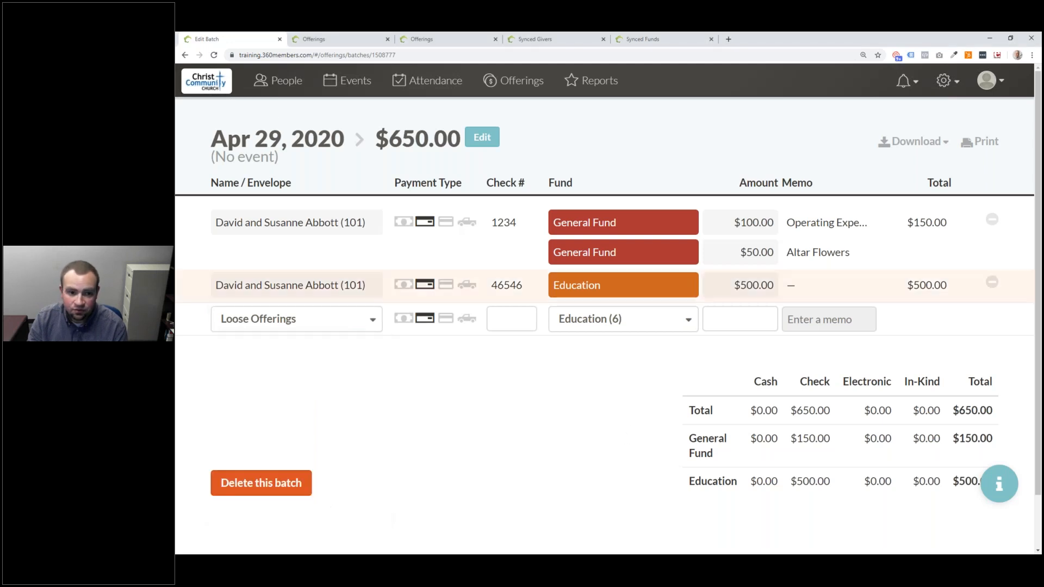
{"action": "left_click", "coordinate": [536, 91]}
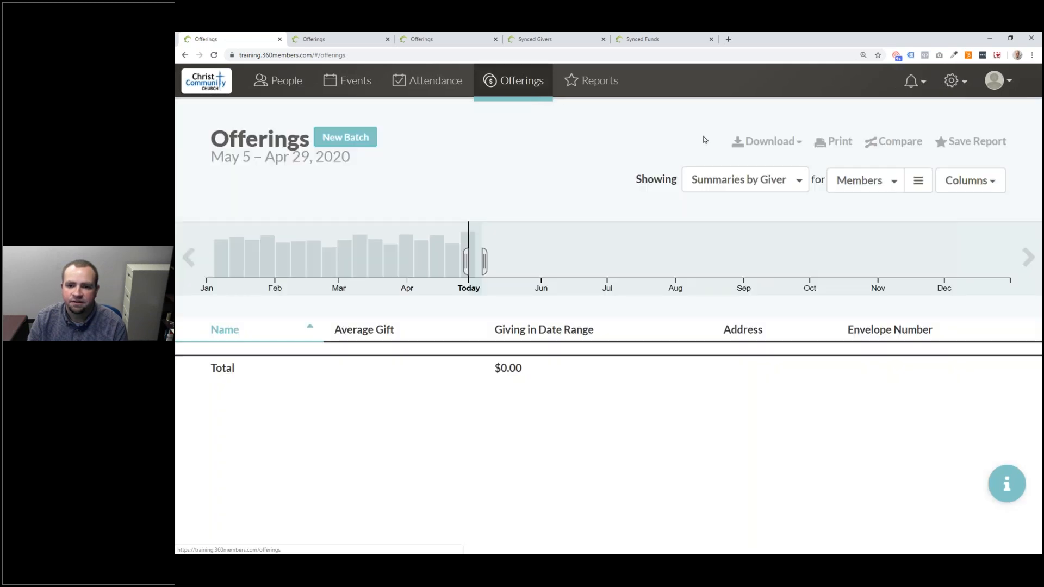
{"action": "left_click", "coordinate": [982, 181]}
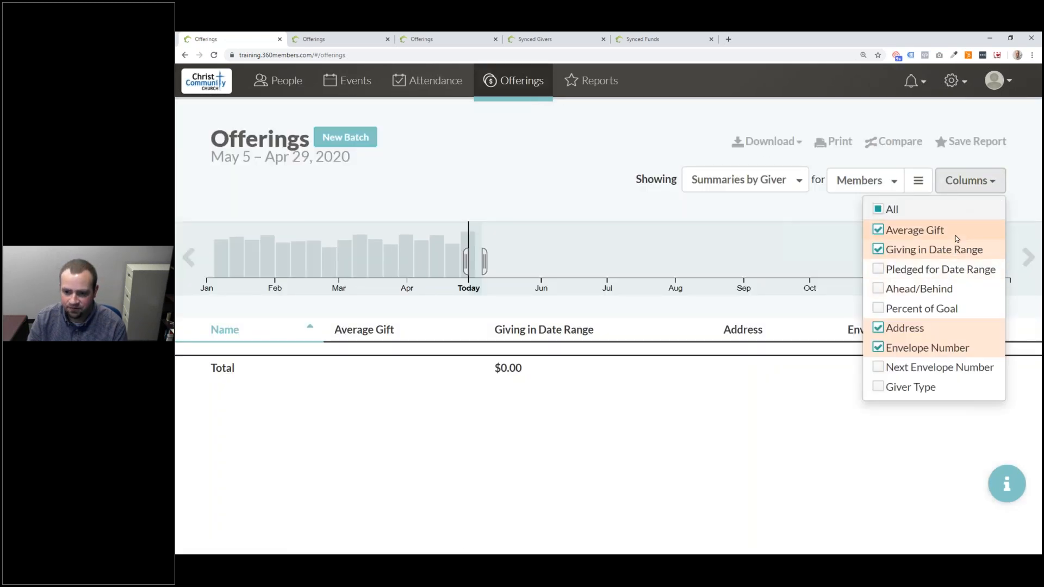
{"action": "left_click", "coordinate": [937, 270]}
{"action": "left_click", "coordinate": [937, 272]}
{"action": "left_click", "coordinate": [937, 293]}
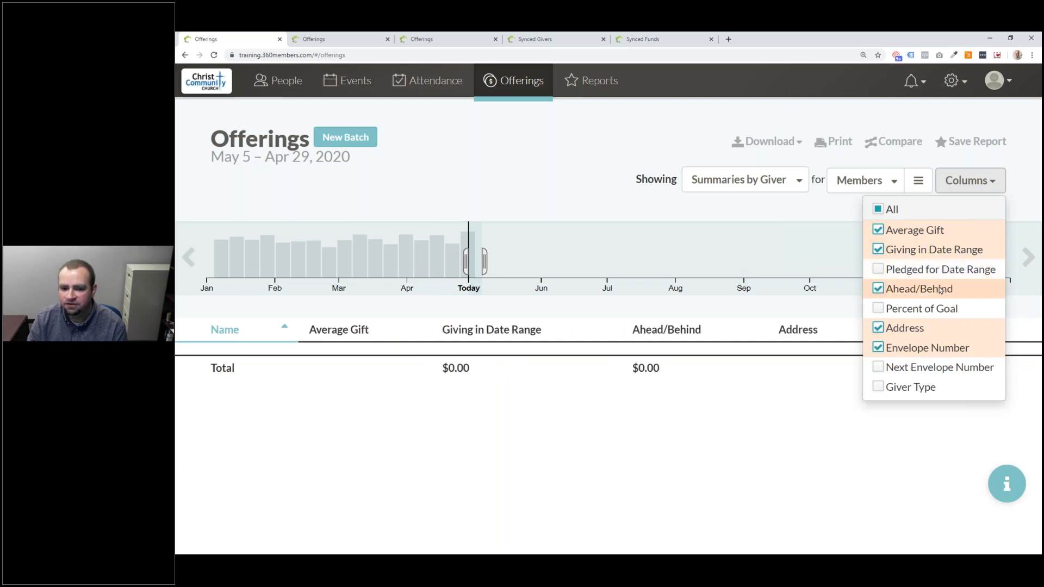
{"action": "left_click", "coordinate": [938, 292]}
{"action": "left_click", "coordinate": [1010, 197]}
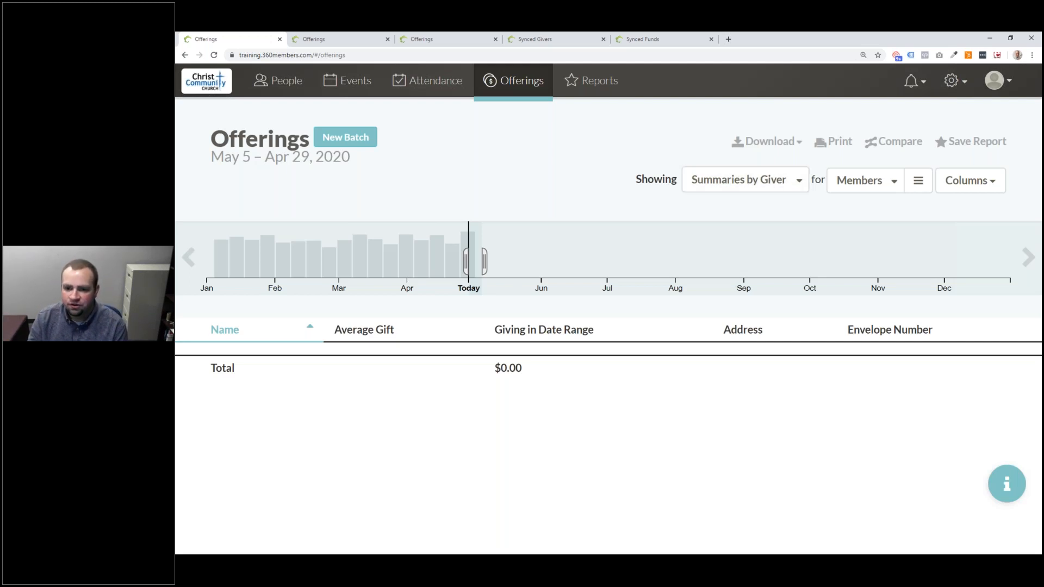
- Move the timeline back and select the Nov 2019 bars to cover Oct 22 – Nov 22, 2019
{"action": "left_click_drag", "start_coordinate": [505, 250], "coordinate": [349, 251]}
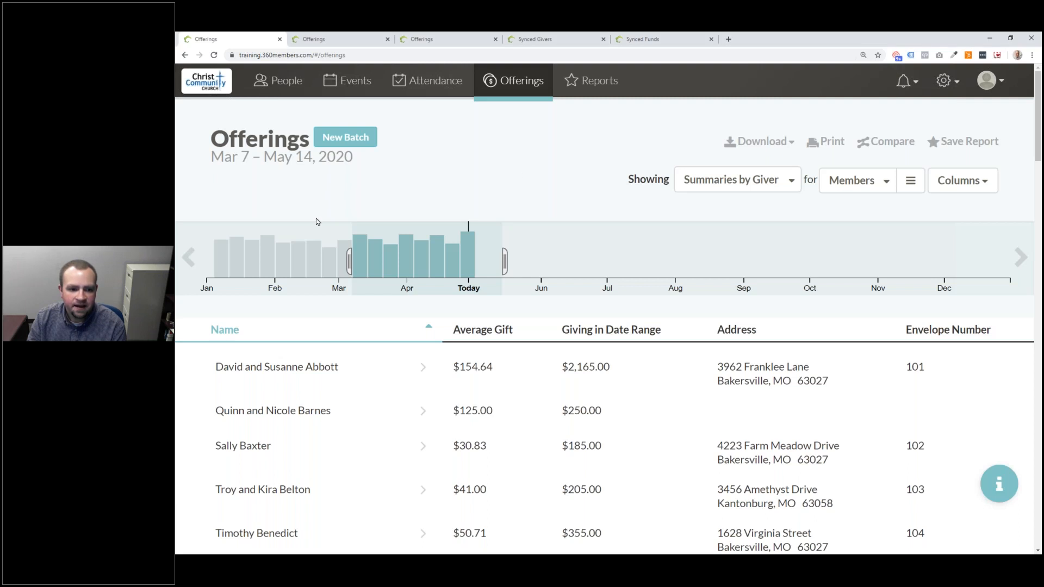
{"action": "left_click", "coordinate": [190, 257]}
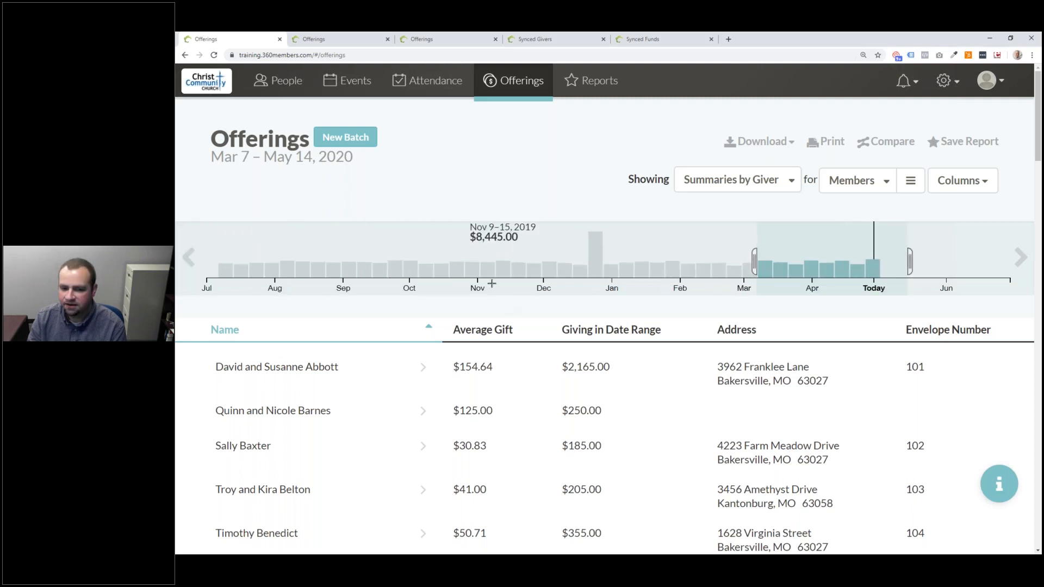
{"action": "left_click", "coordinate": [488, 267]}
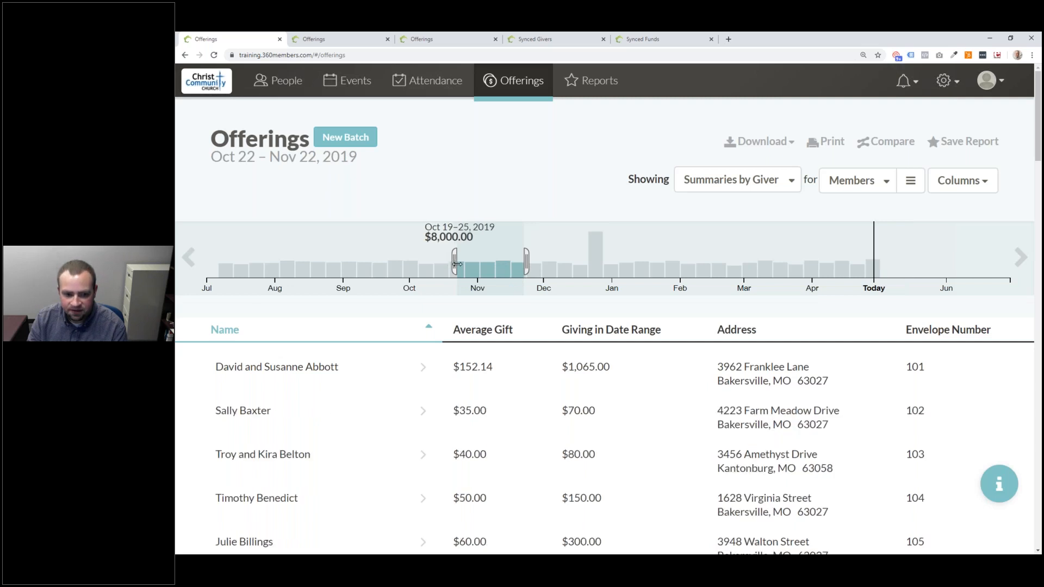
- Show individual Offerings instead of giver summaries and open the batch holding the Nov 10 offerings
{"action": "left_click", "coordinate": [732, 179]}
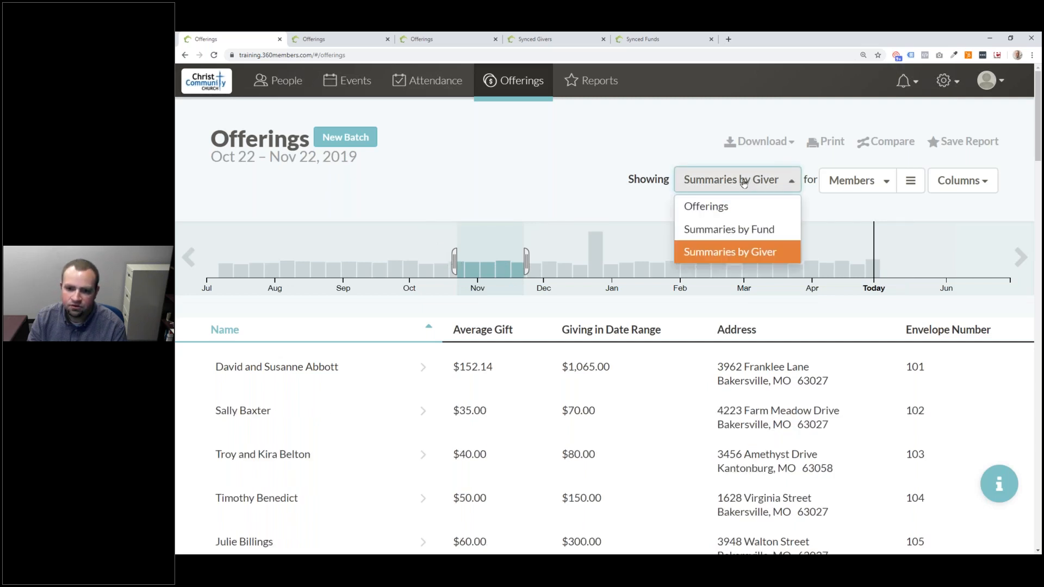
{"action": "left_click", "coordinate": [734, 208]}
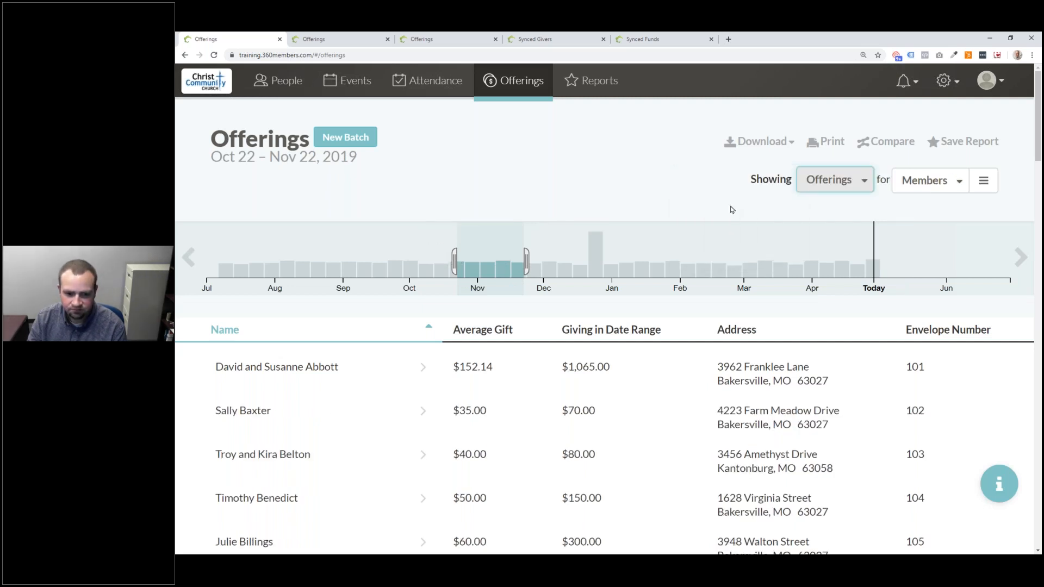
{"action": "scroll", "coordinate": [403, 392], "scroll_direction": "down", "scroll_amount": 2}
{"action": "scroll", "coordinate": [403, 393], "scroll_direction": "down", "scroll_amount": 4}
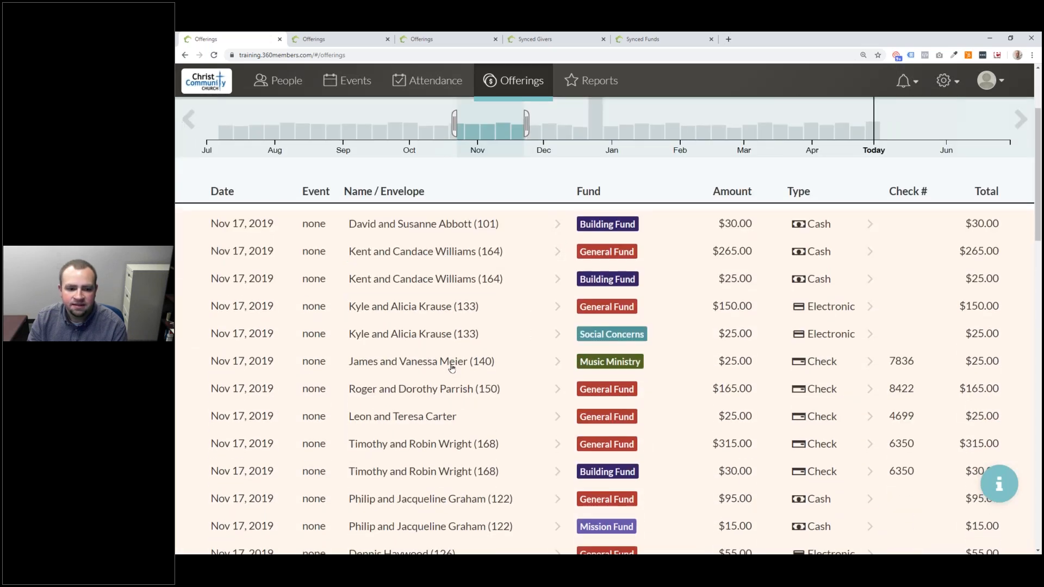
{"action": "scroll", "coordinate": [282, 418], "scroll_direction": "down", "scroll_amount": 20}
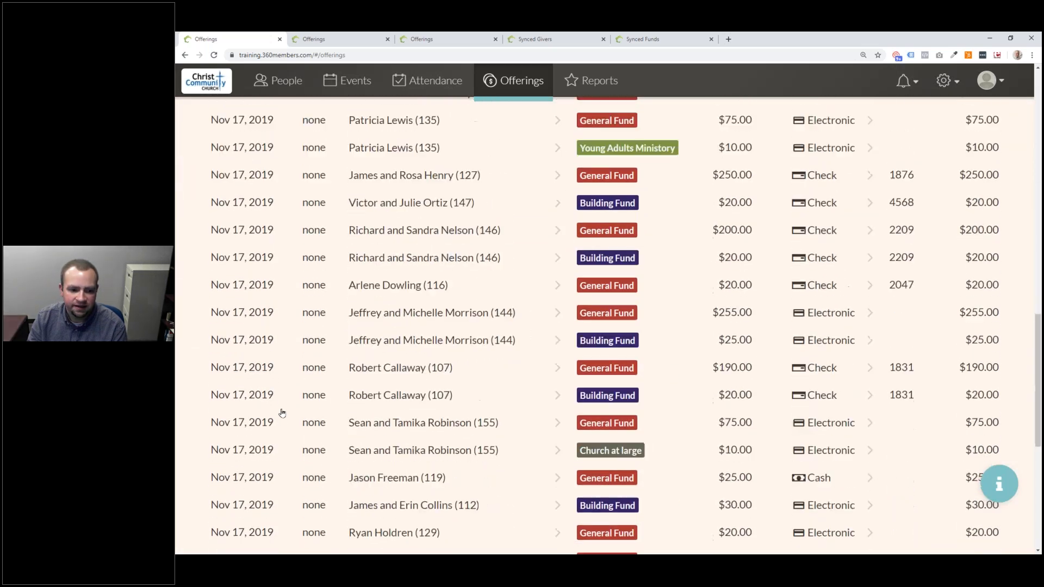
{"action": "scroll", "coordinate": [283, 249], "scroll_direction": "down", "scroll_amount": 8}
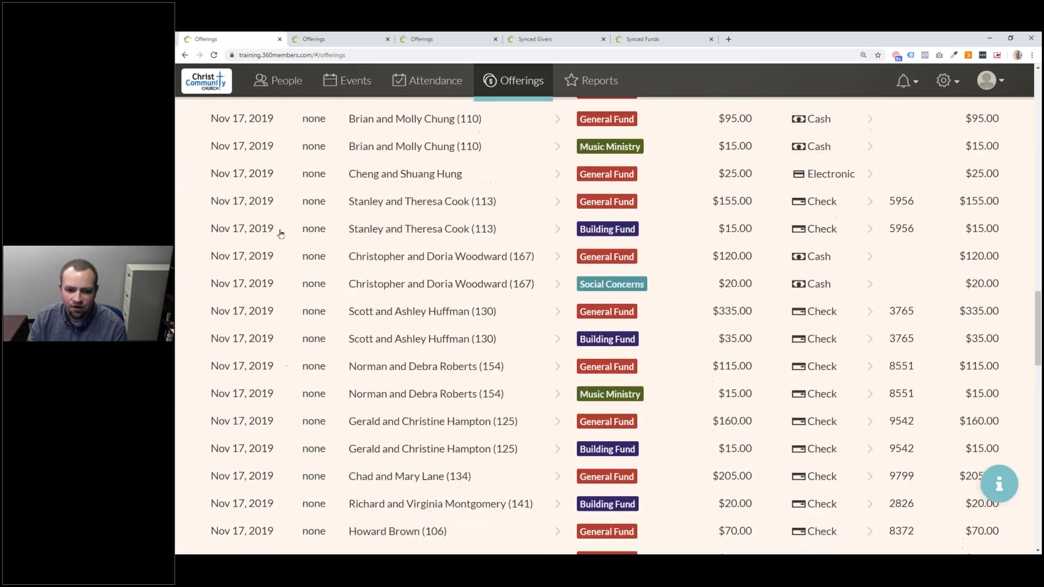
{"action": "scroll", "coordinate": [282, 248], "scroll_direction": "down", "scroll_amount": 12}
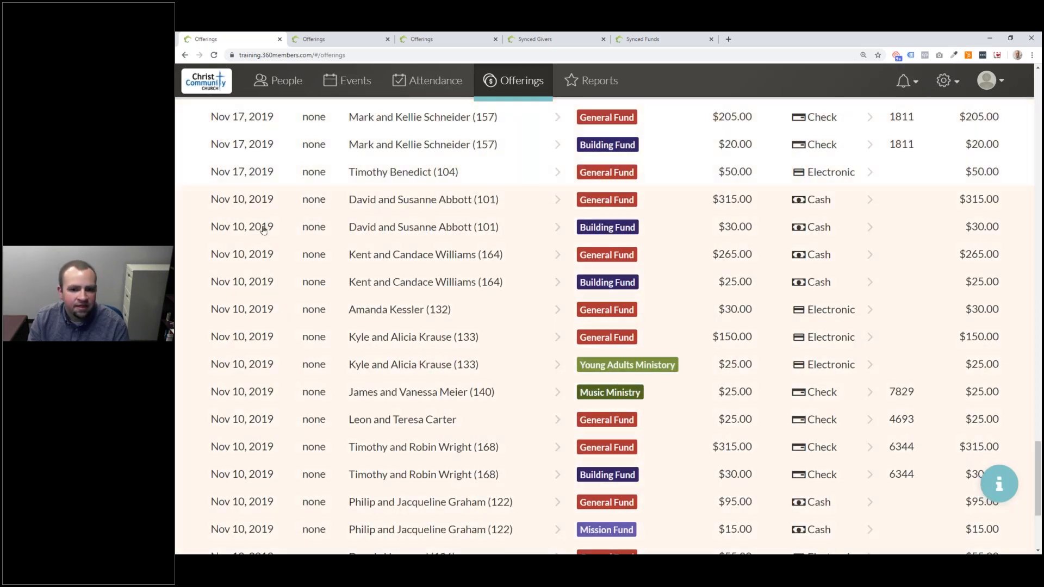
{"action": "left_click", "coordinate": [596, 215]}
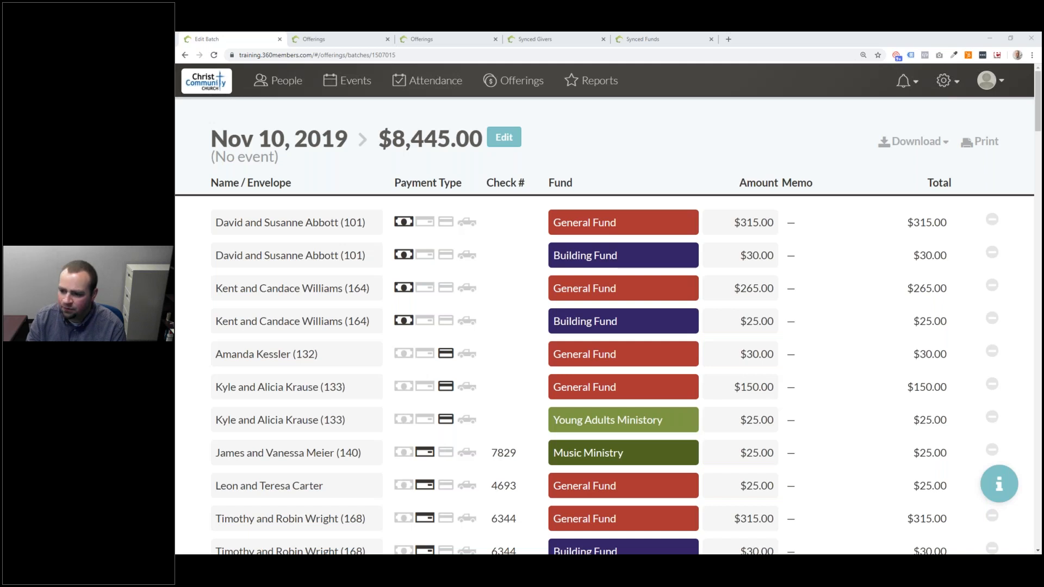
- Go to Logins under Admin settings to see the two user logins and their roles
{"action": "left_click", "coordinate": [947, 80]}
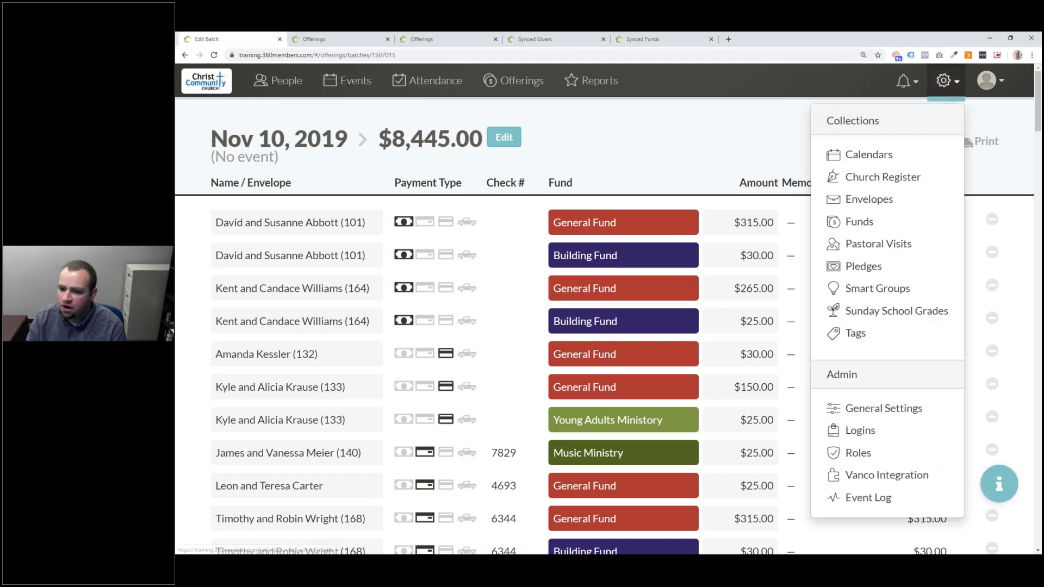
{"action": "left_click", "coordinate": [840, 429]}
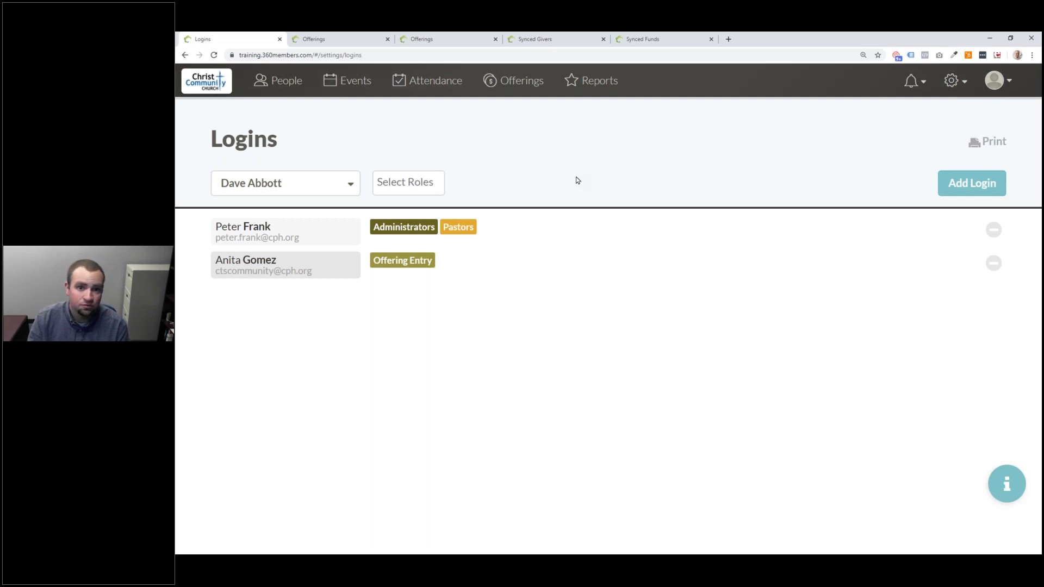
{"action": "left_click", "coordinate": [584, 236]}
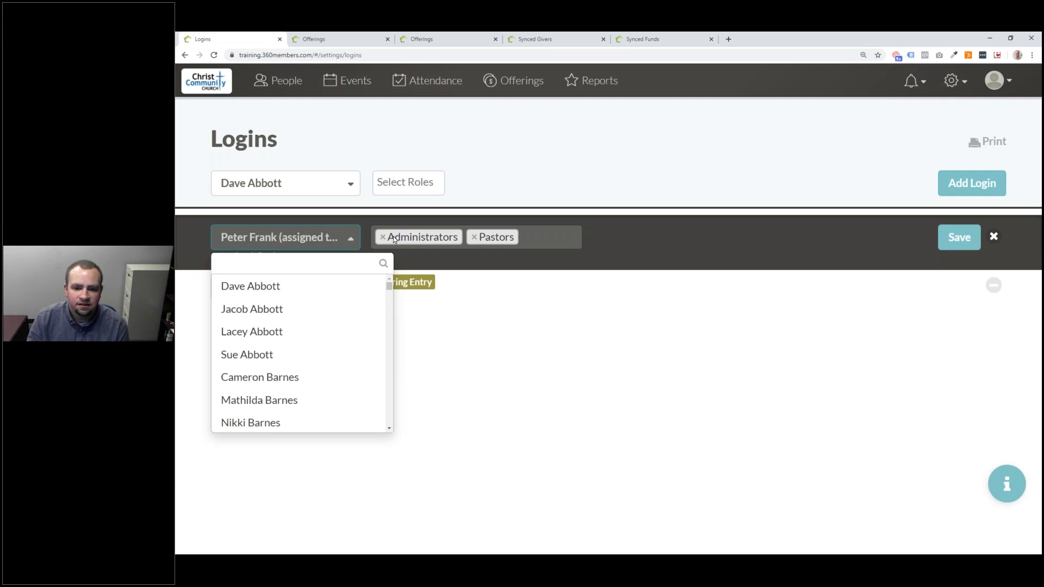
{"action": "left_click_drag", "start_coordinate": [389, 287], "coordinate": [397, 247]}
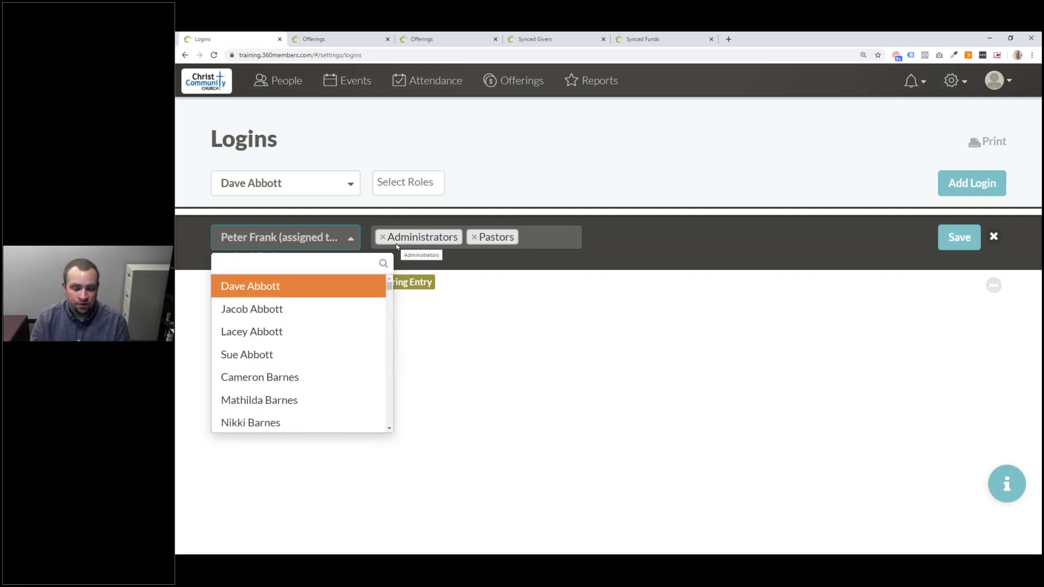
{"action": "left_click_drag", "start_coordinate": [389, 287], "coordinate": [377, 401]}
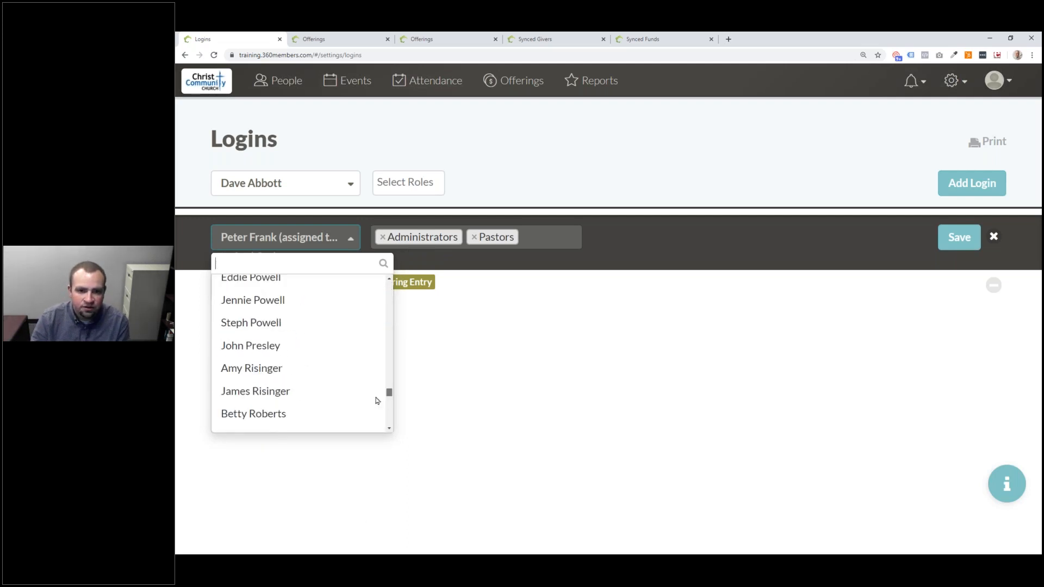
{"action": "scroll", "coordinate": [376, 400], "scroll_direction": "down", "scroll_amount": 1}
{"action": "scroll", "coordinate": [374, 402], "scroll_direction": "down", "scroll_amount": 1}
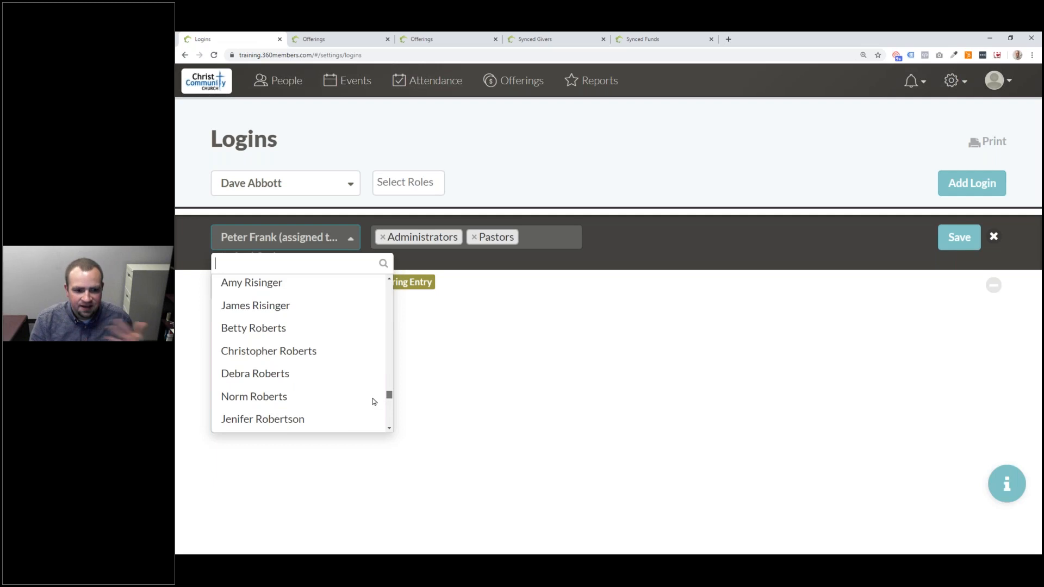
{"action": "scroll", "coordinate": [370, 398], "scroll_direction": "up", "scroll_amount": 15}
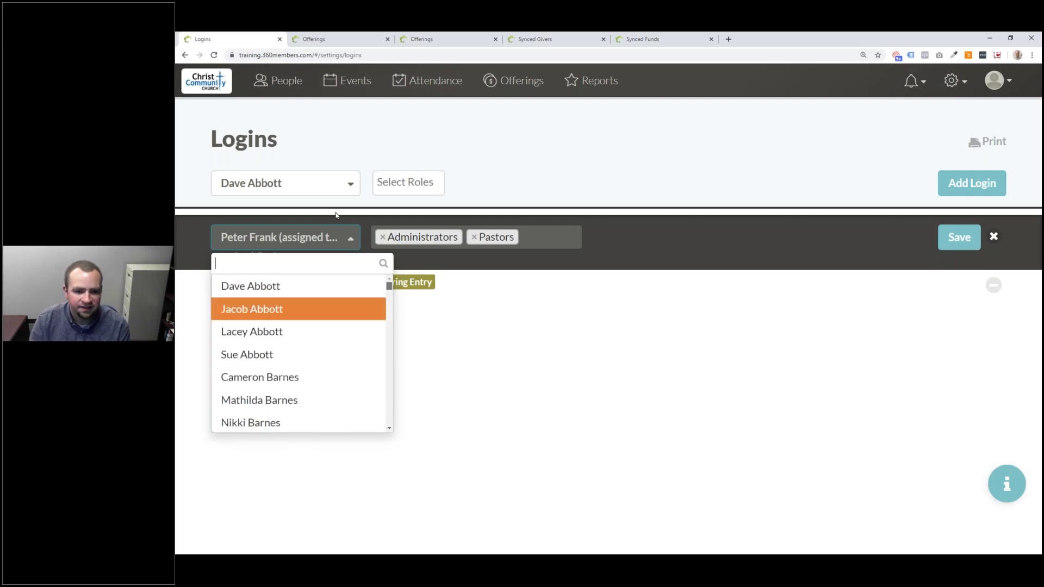
{"action": "left_click", "coordinate": [994, 236]}
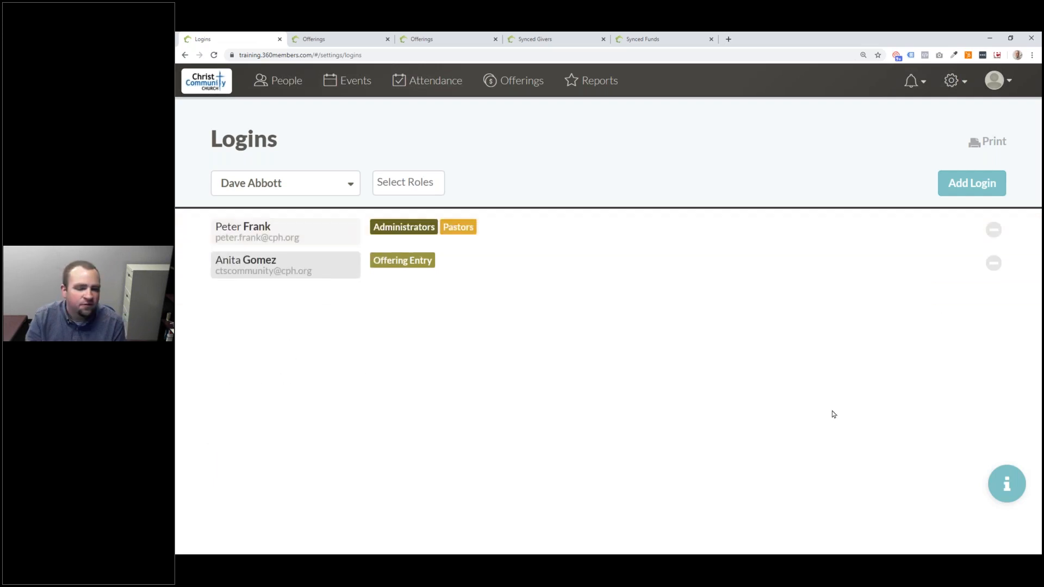